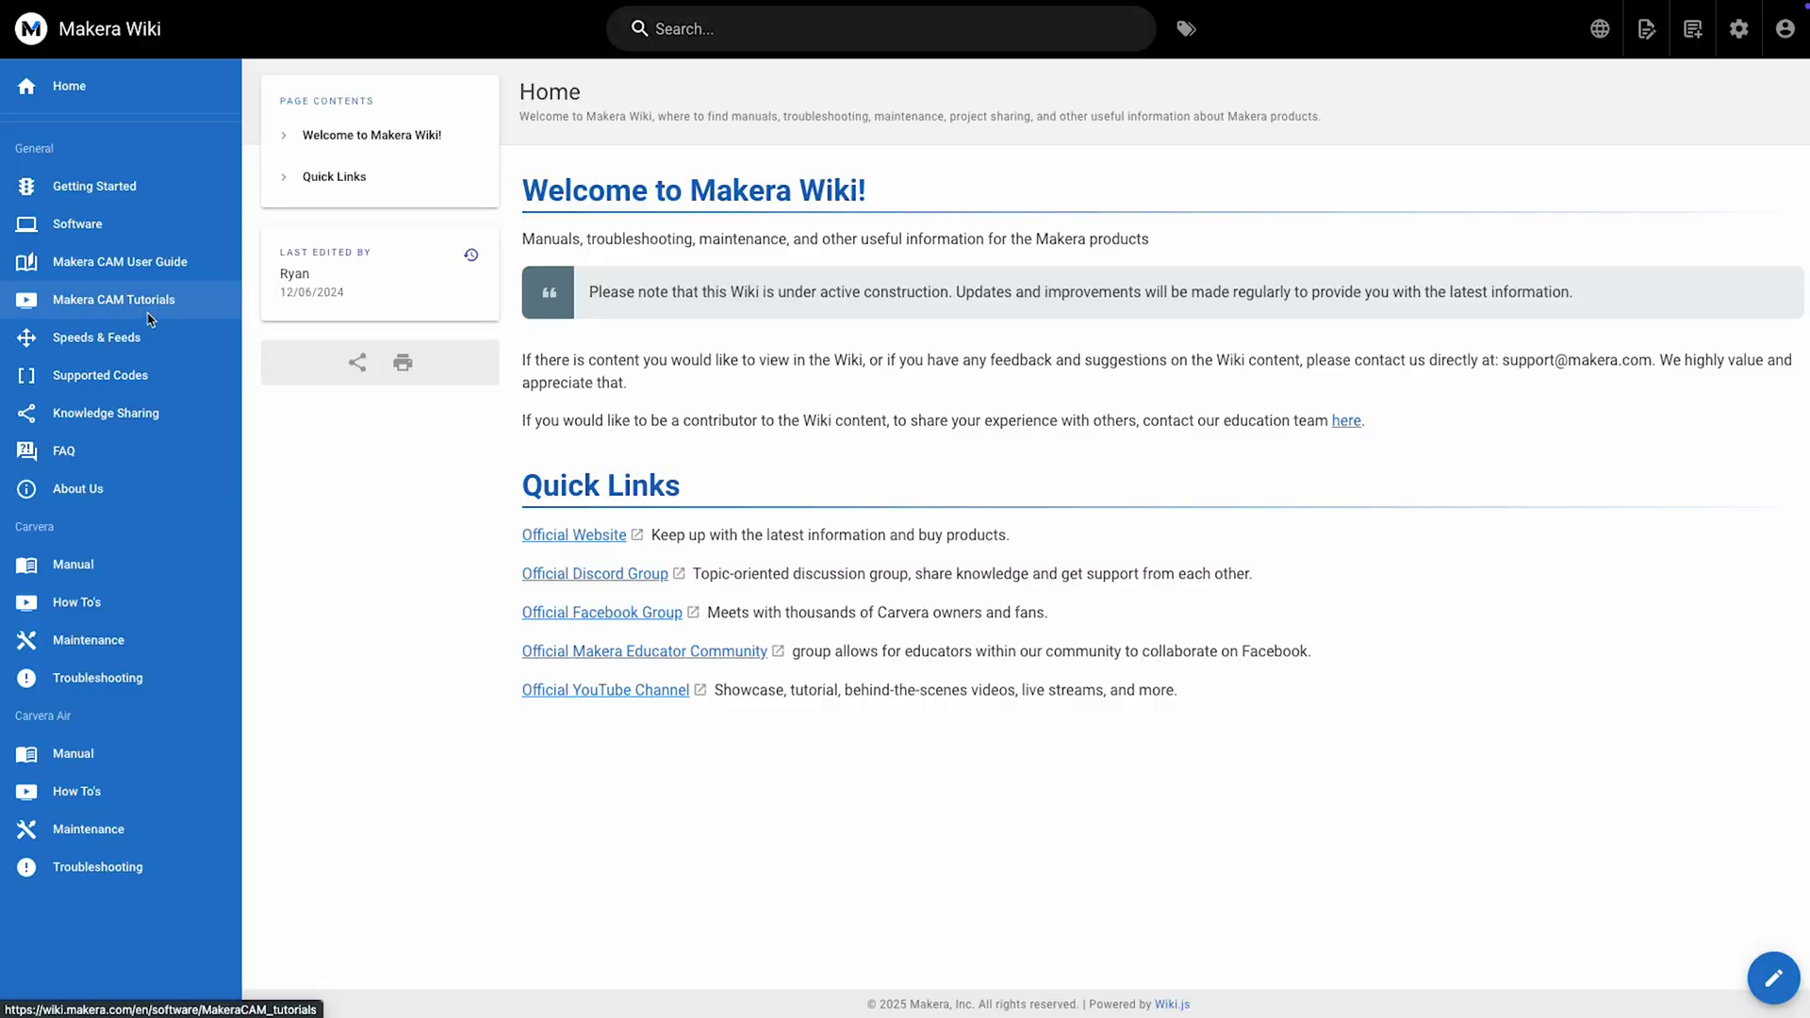
- Find the Owl Ring 4th Axis Example Project files on the wiki's Knowledge Sharing page
click(133, 412)
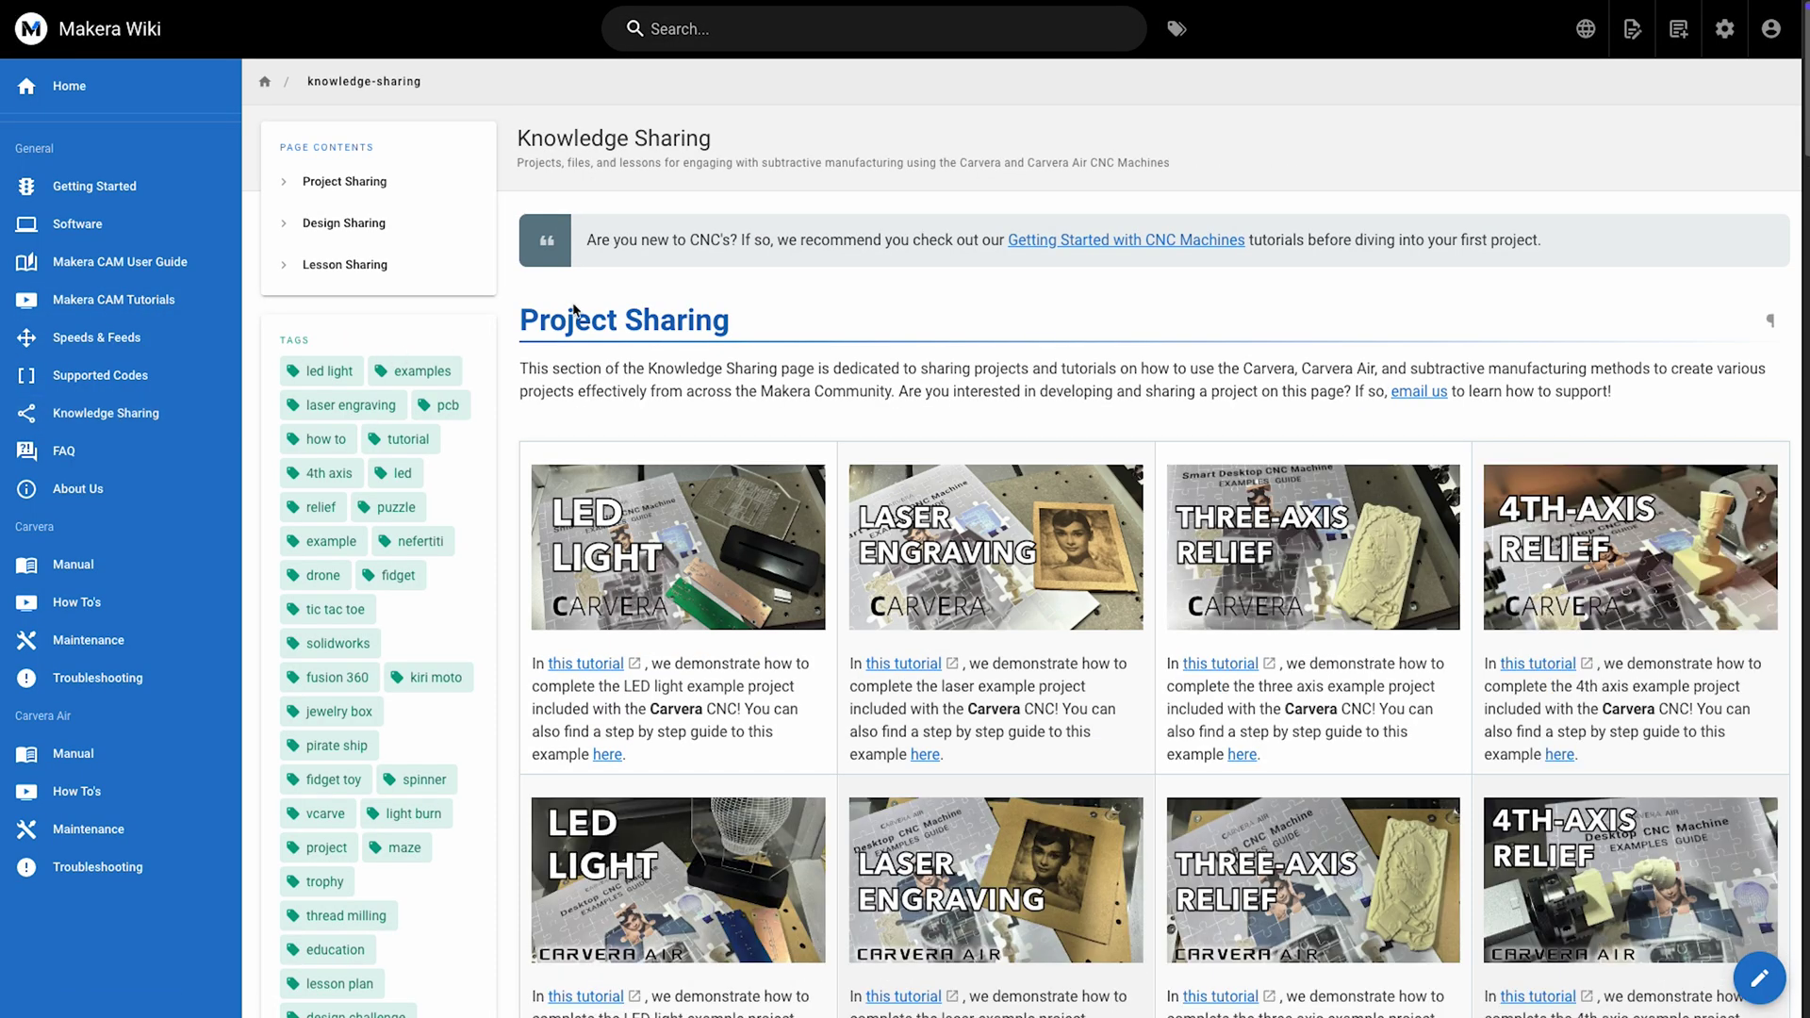
scroll(573, 307, down, 20)
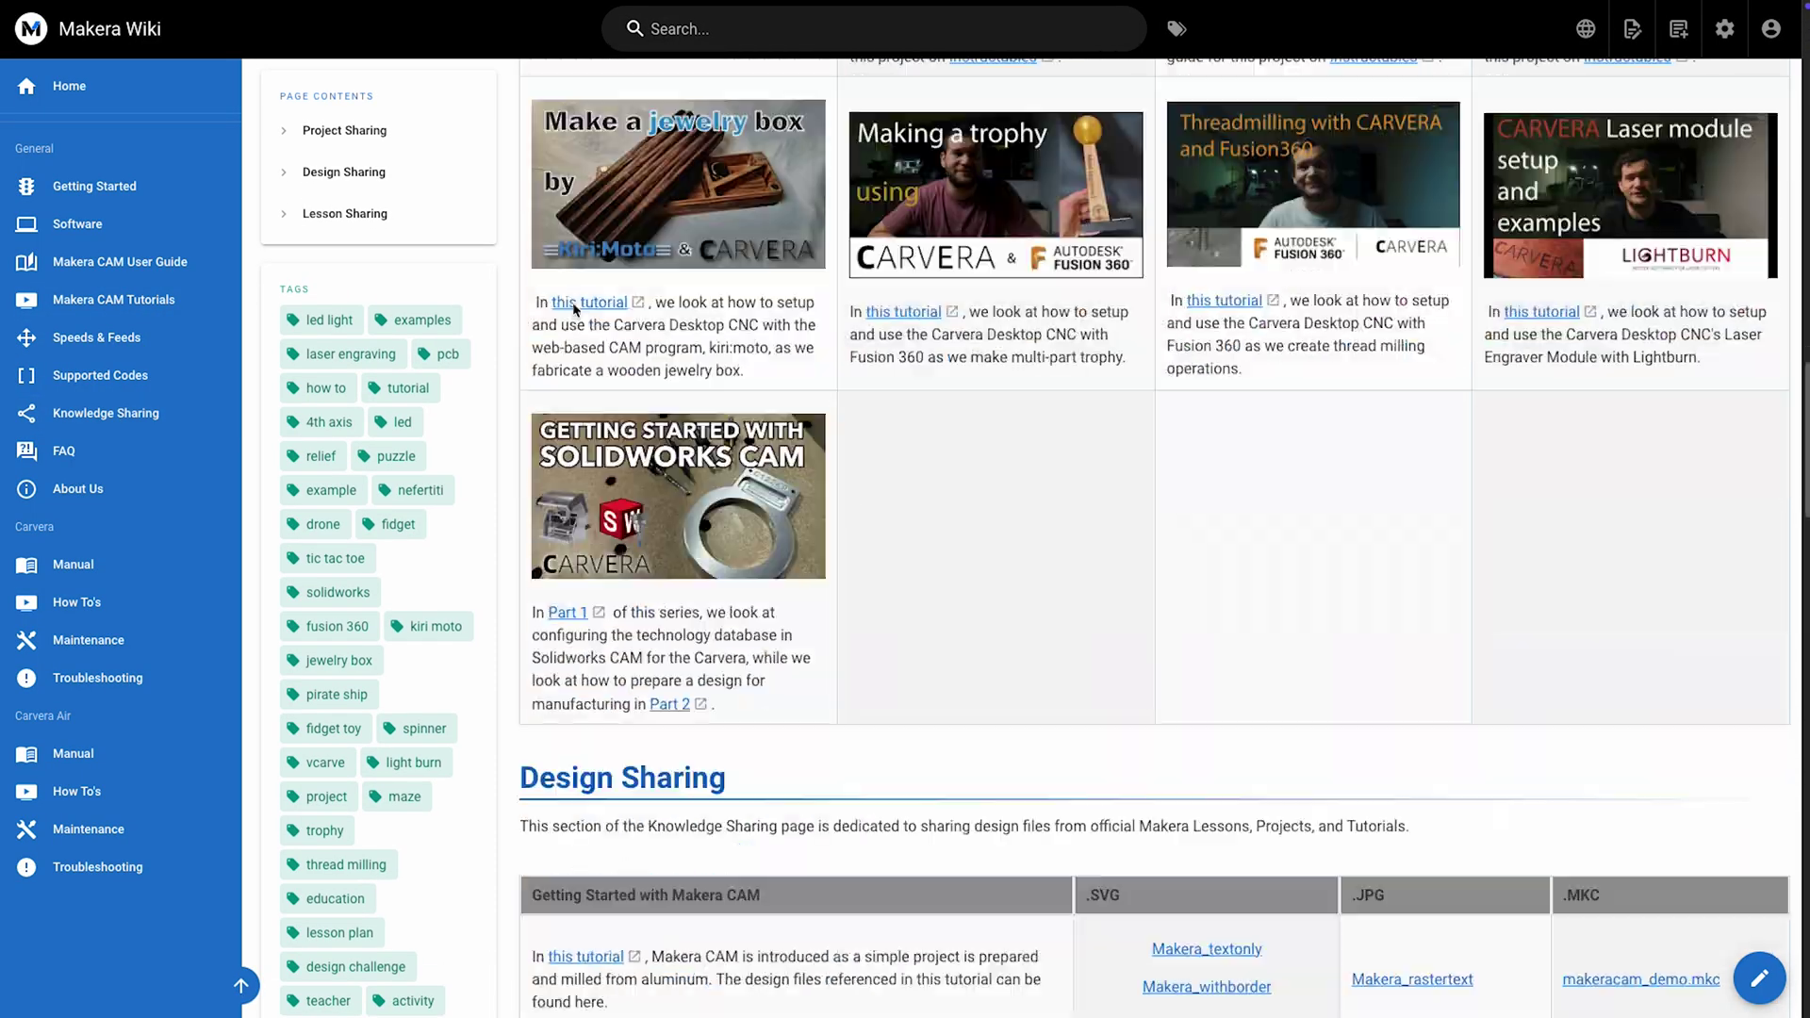
scroll(573, 307, down, 10)
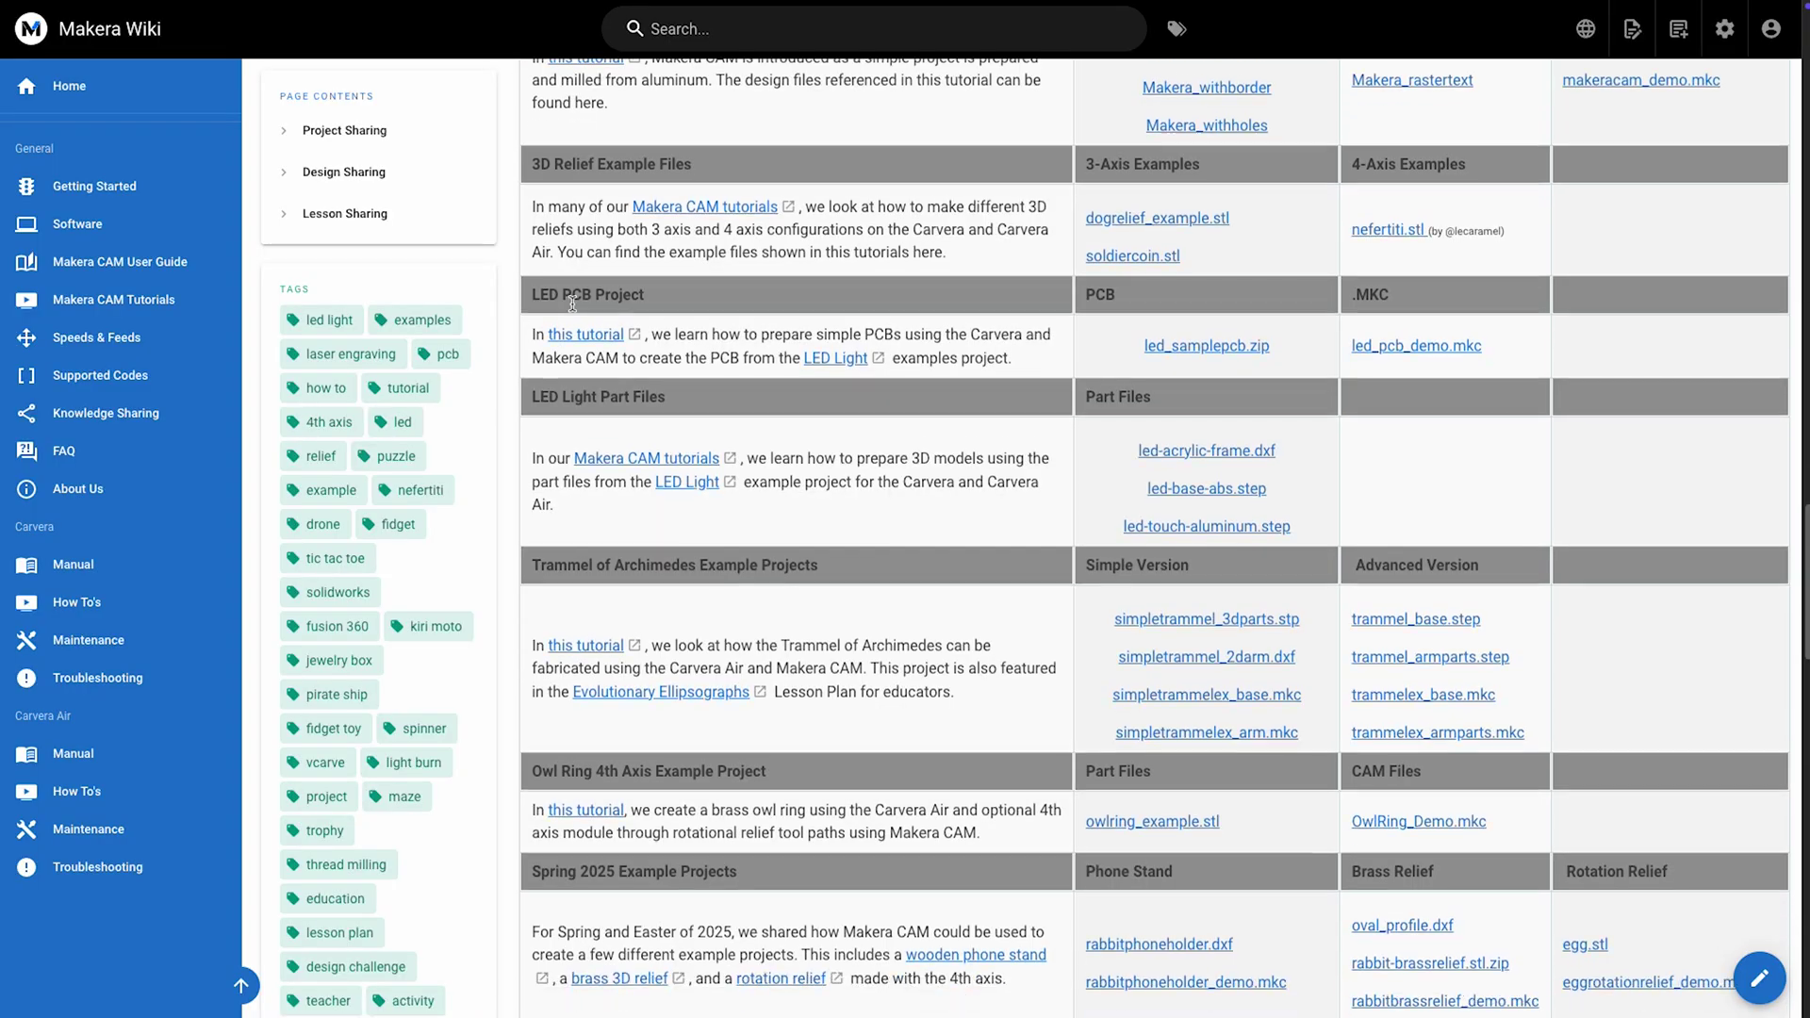
scroll(572, 304, down, 2)
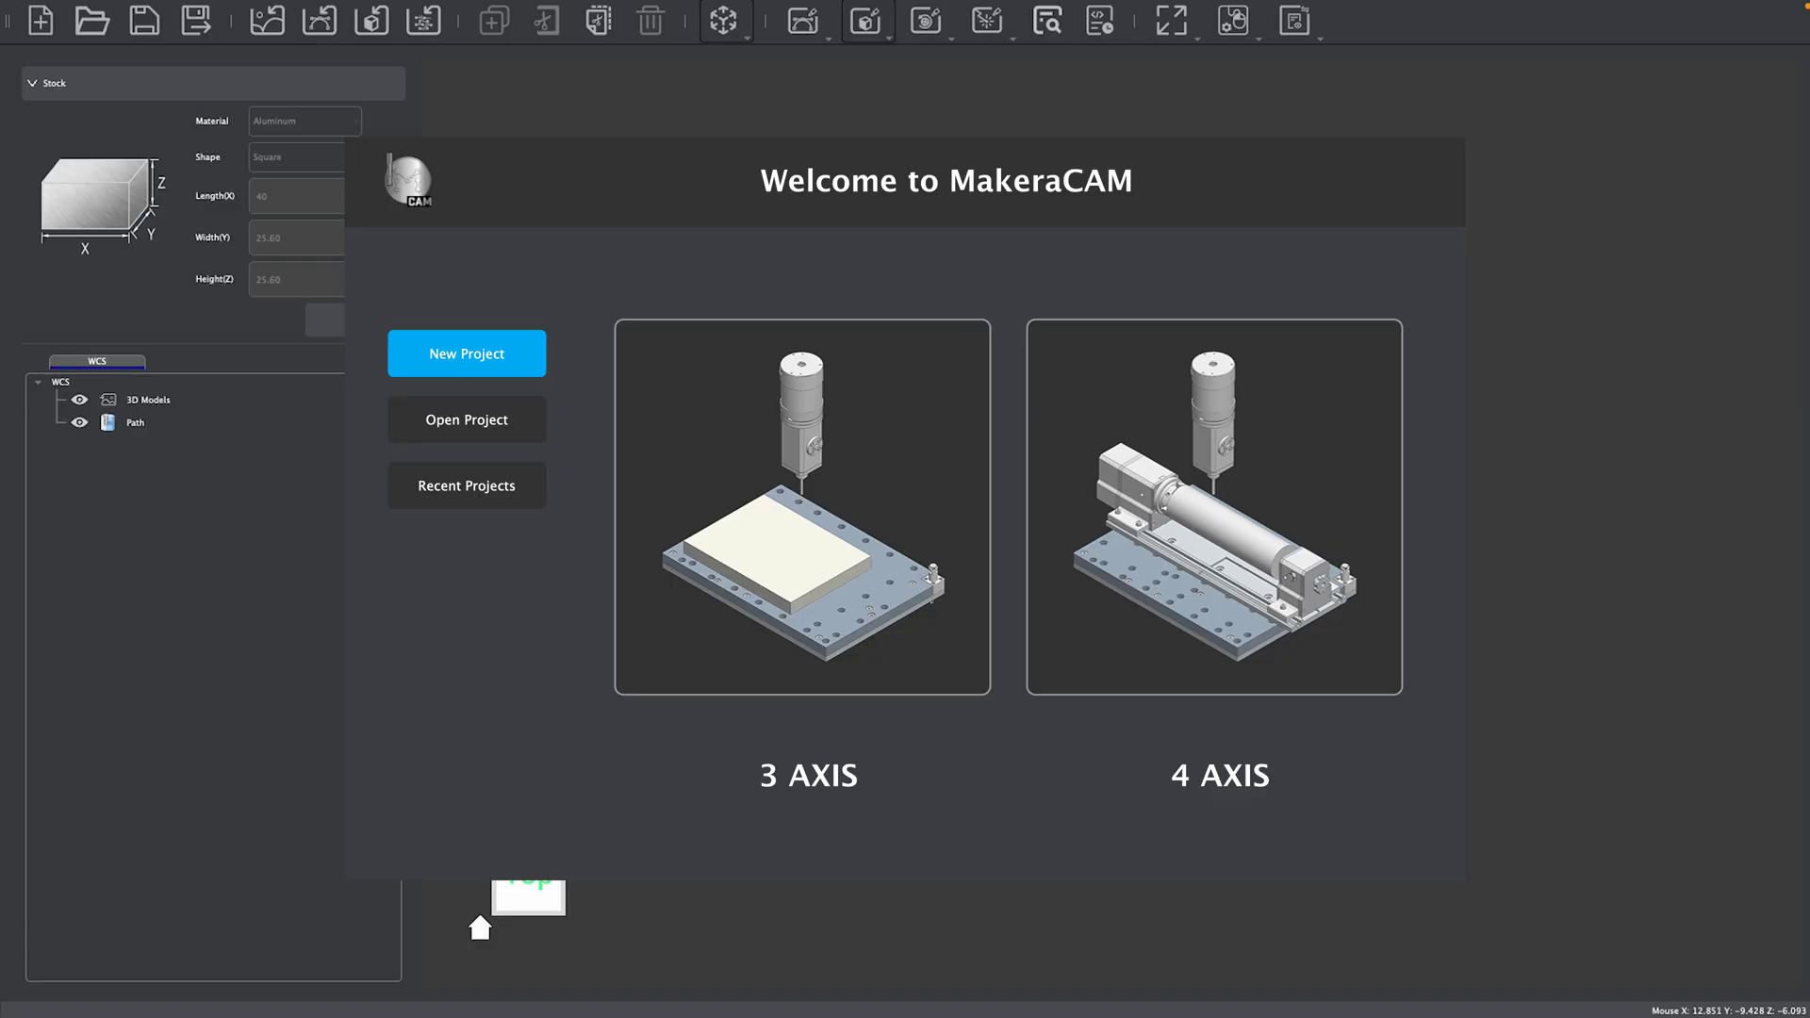
- Start a new 4-axis project and set the stock material to Brass
click(1214, 509)
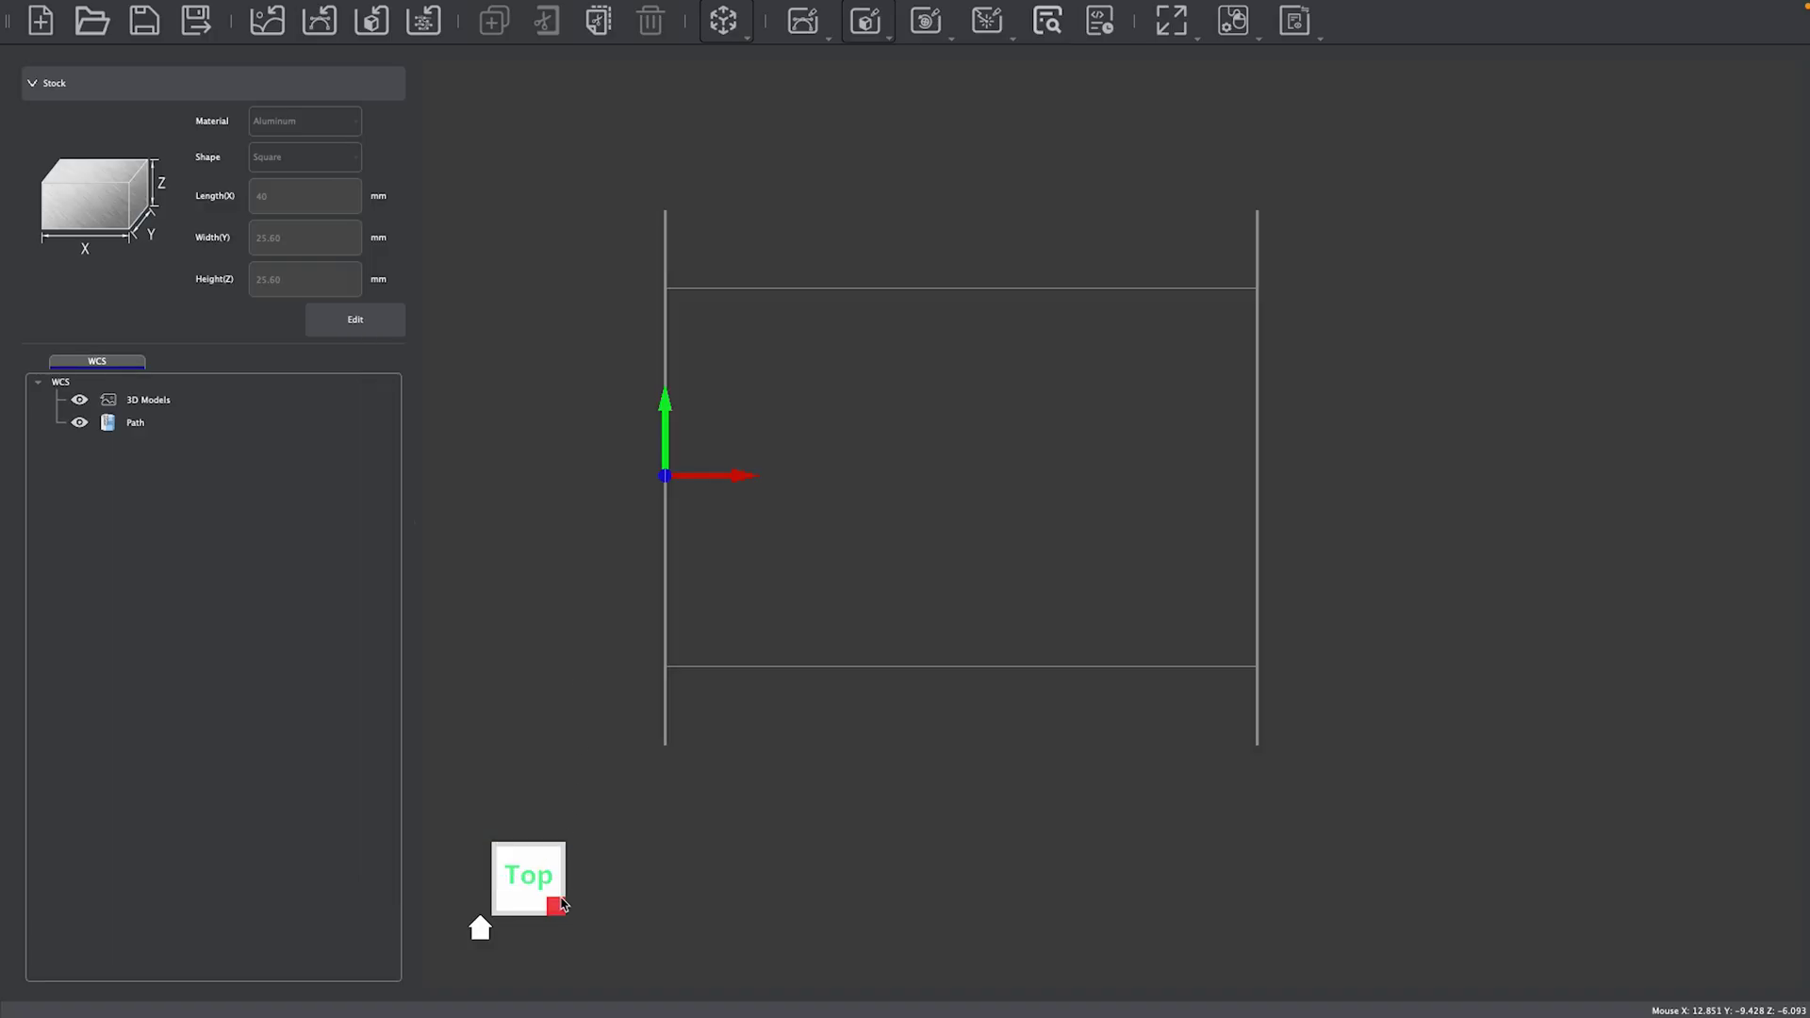
mouse_move(556, 903)
mouse_down()
mouse_move(525, 894)
mouse_move(530, 935)
mouse_move(541, 919)
mouse_up()
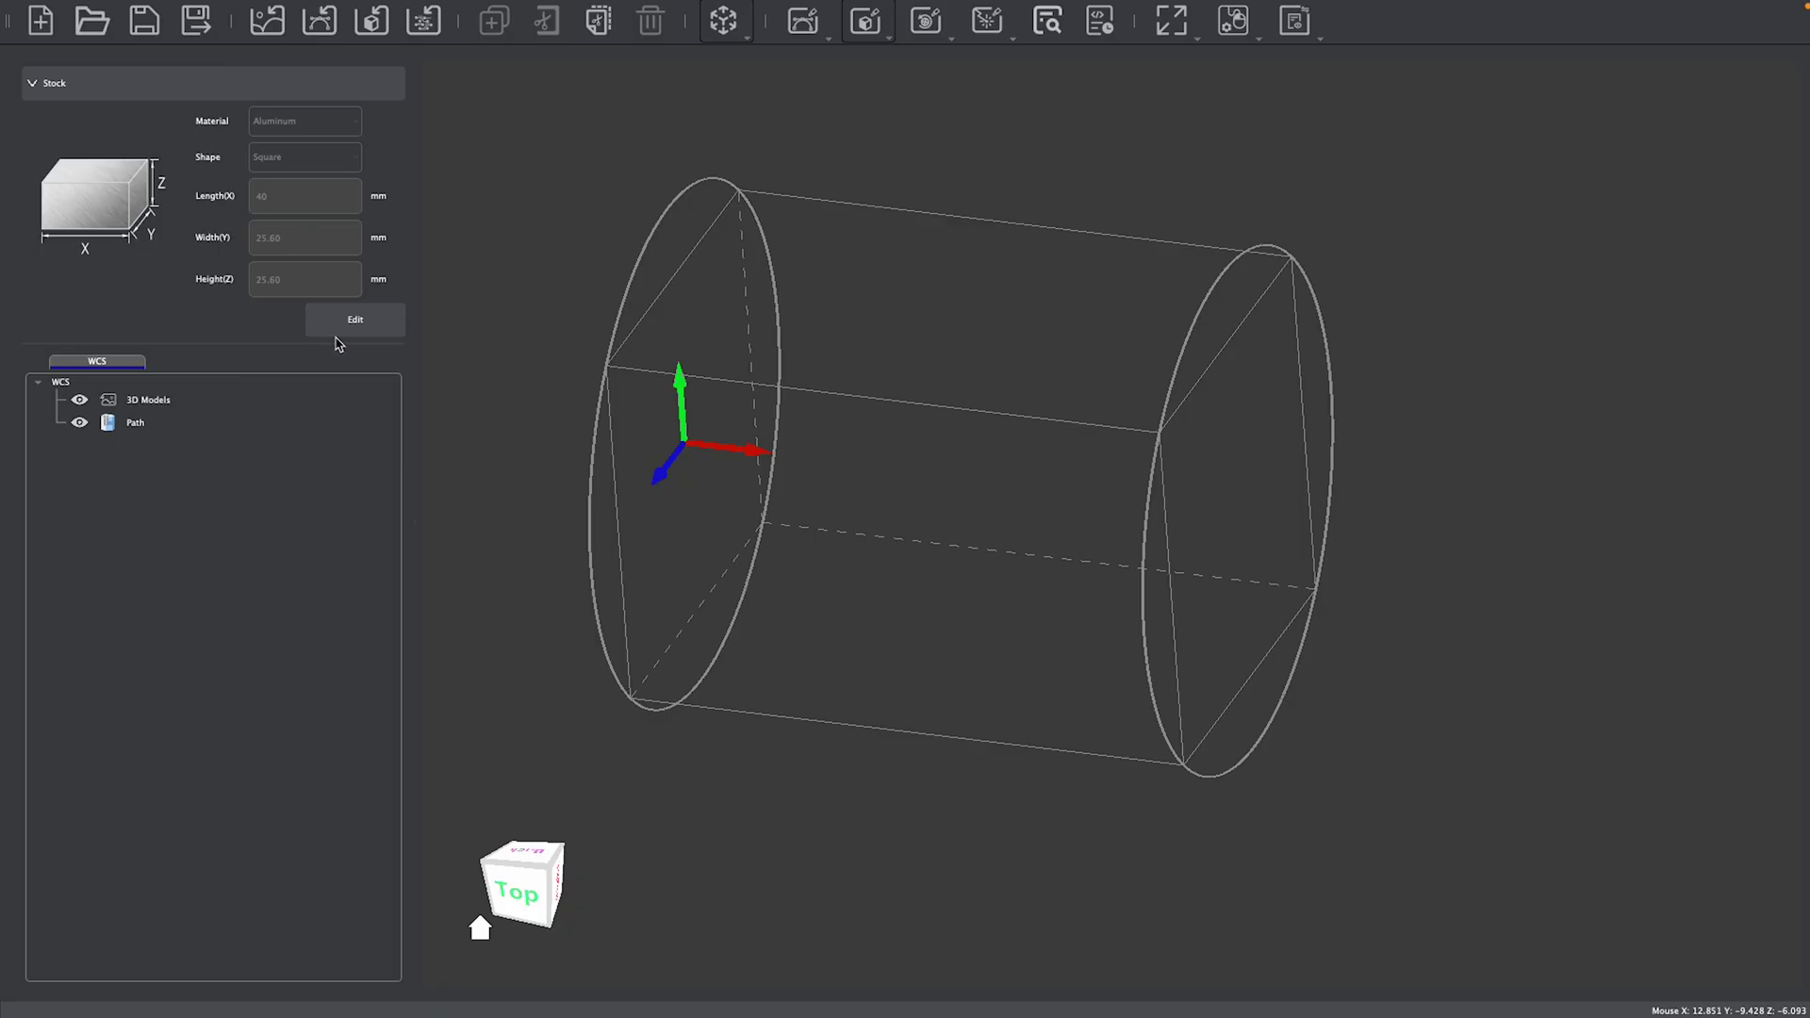
click(352, 321)
click(294, 122)
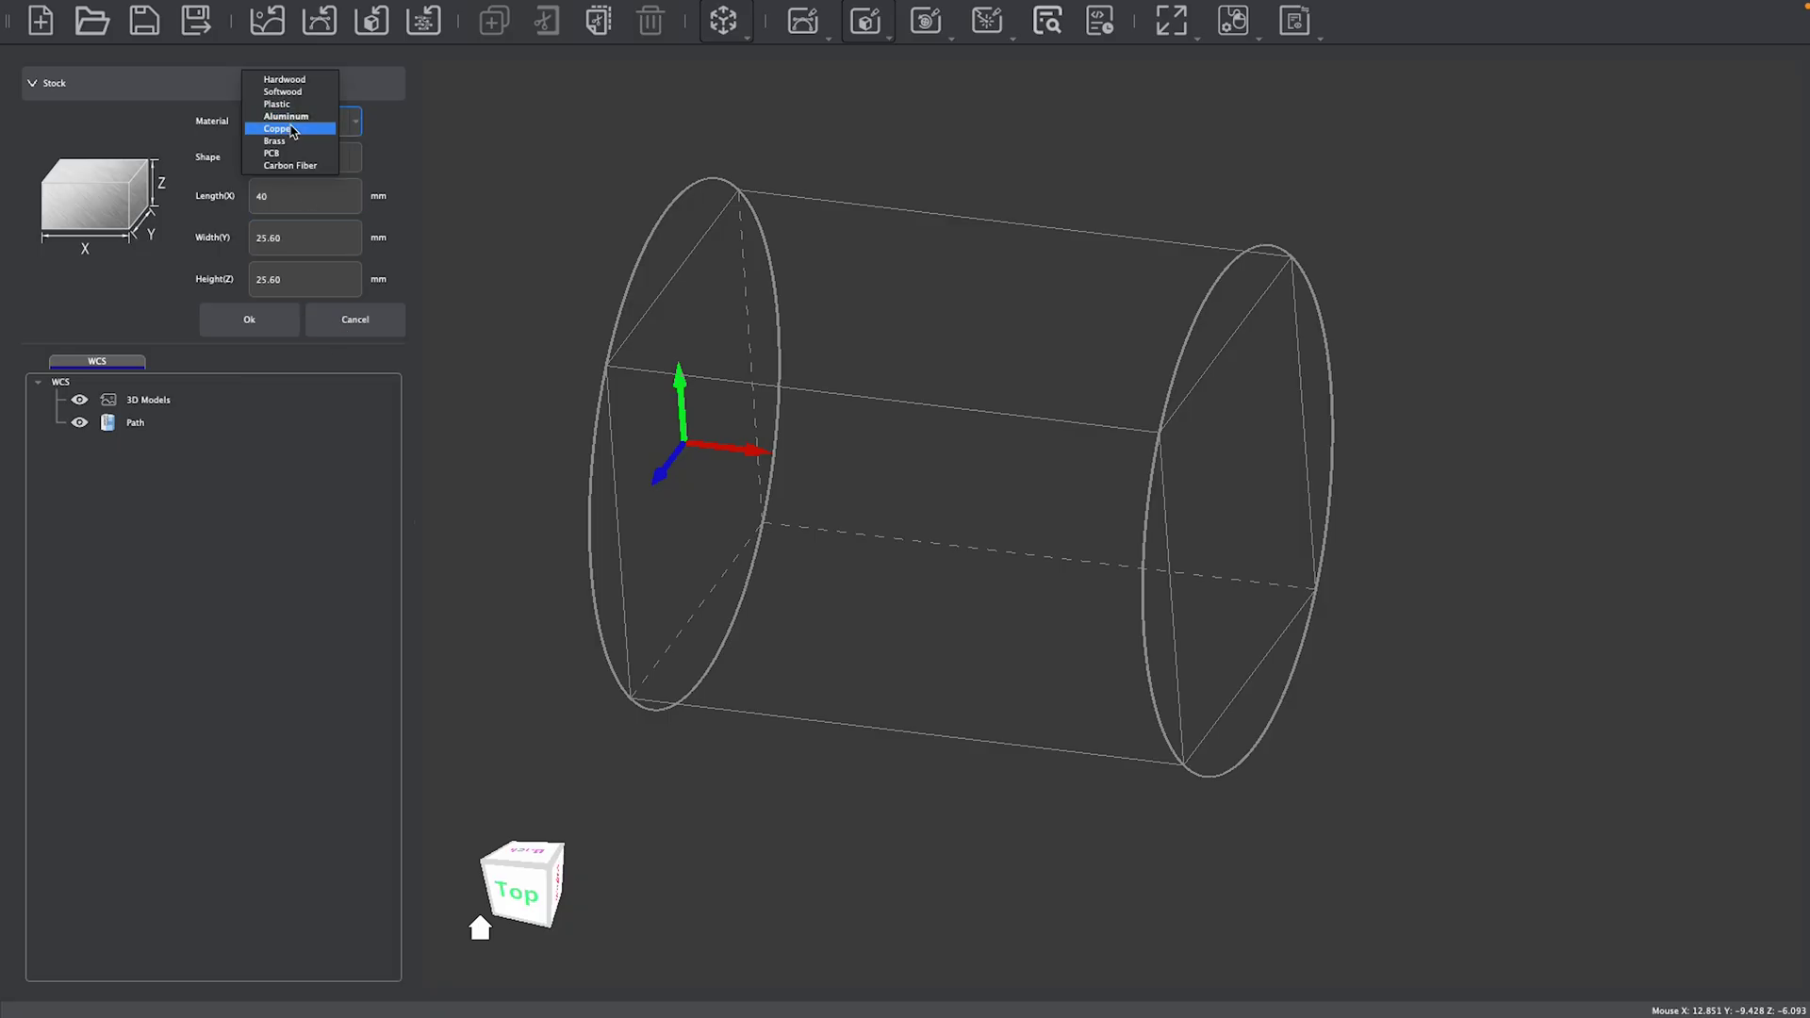
click(275, 140)
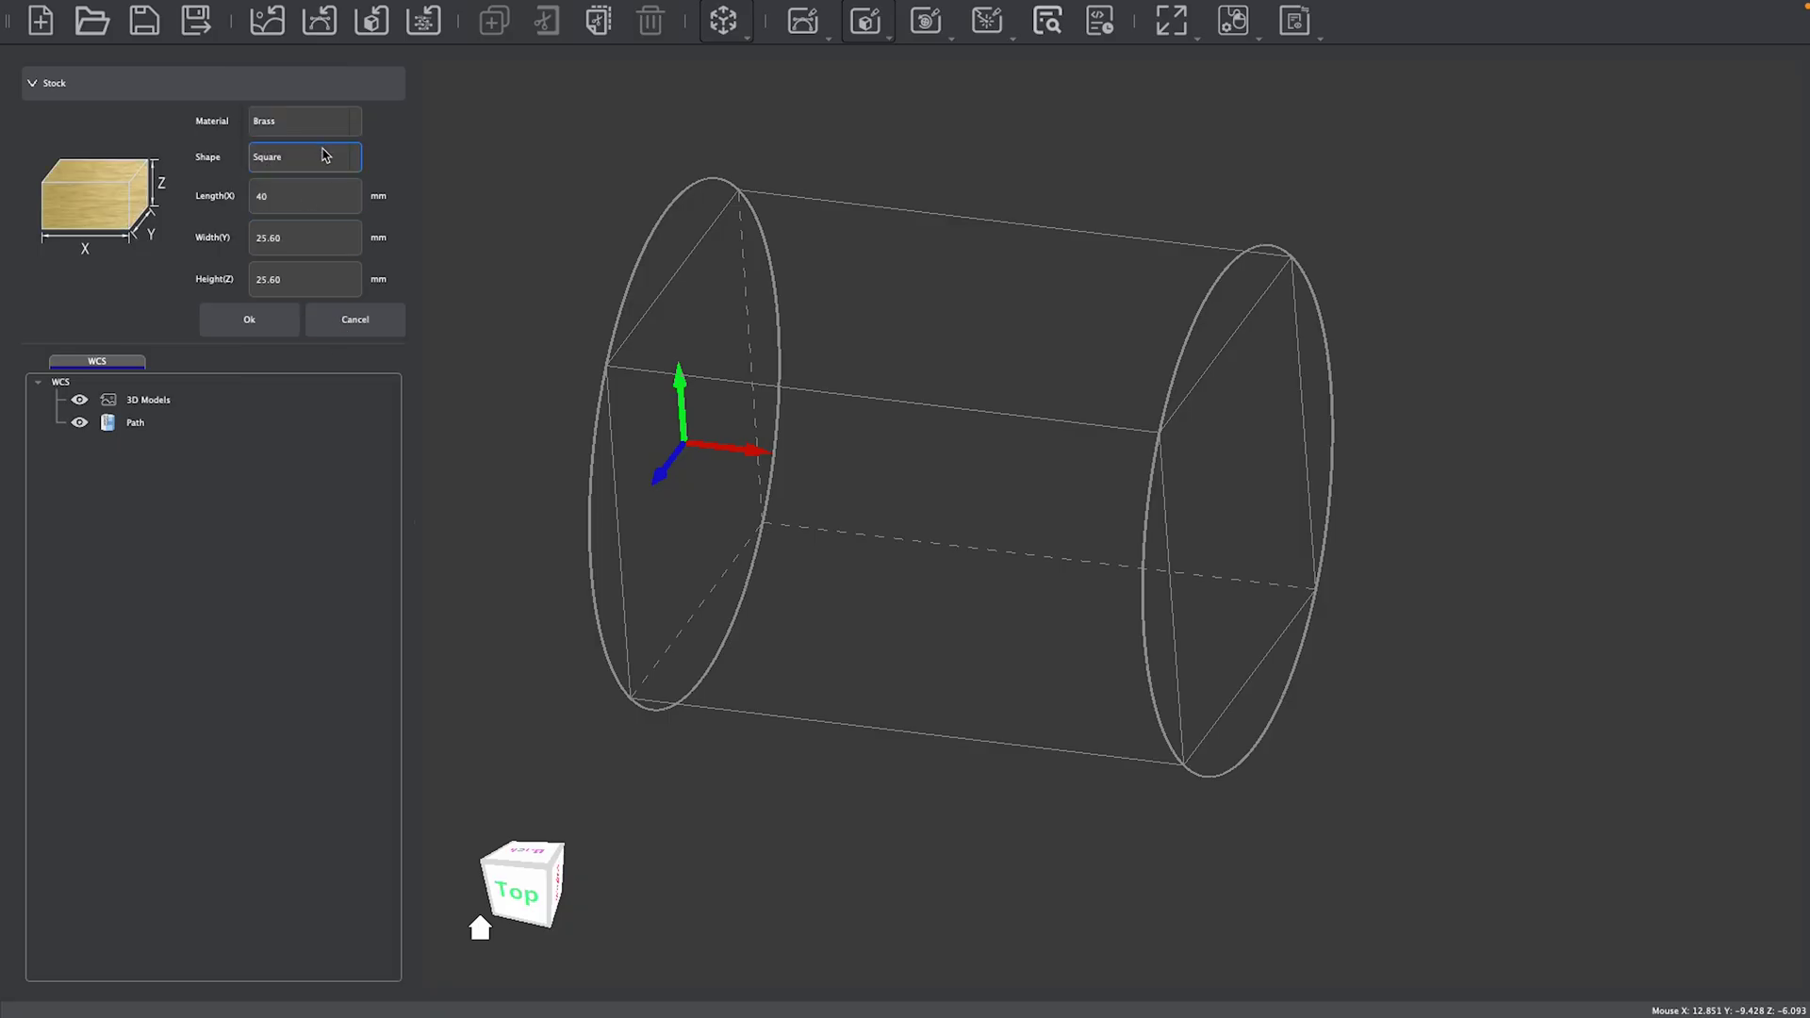
- Make the stock a Round bar, 36.20 mm diameter and 17.00 mm long, and apply it
click(324, 155)
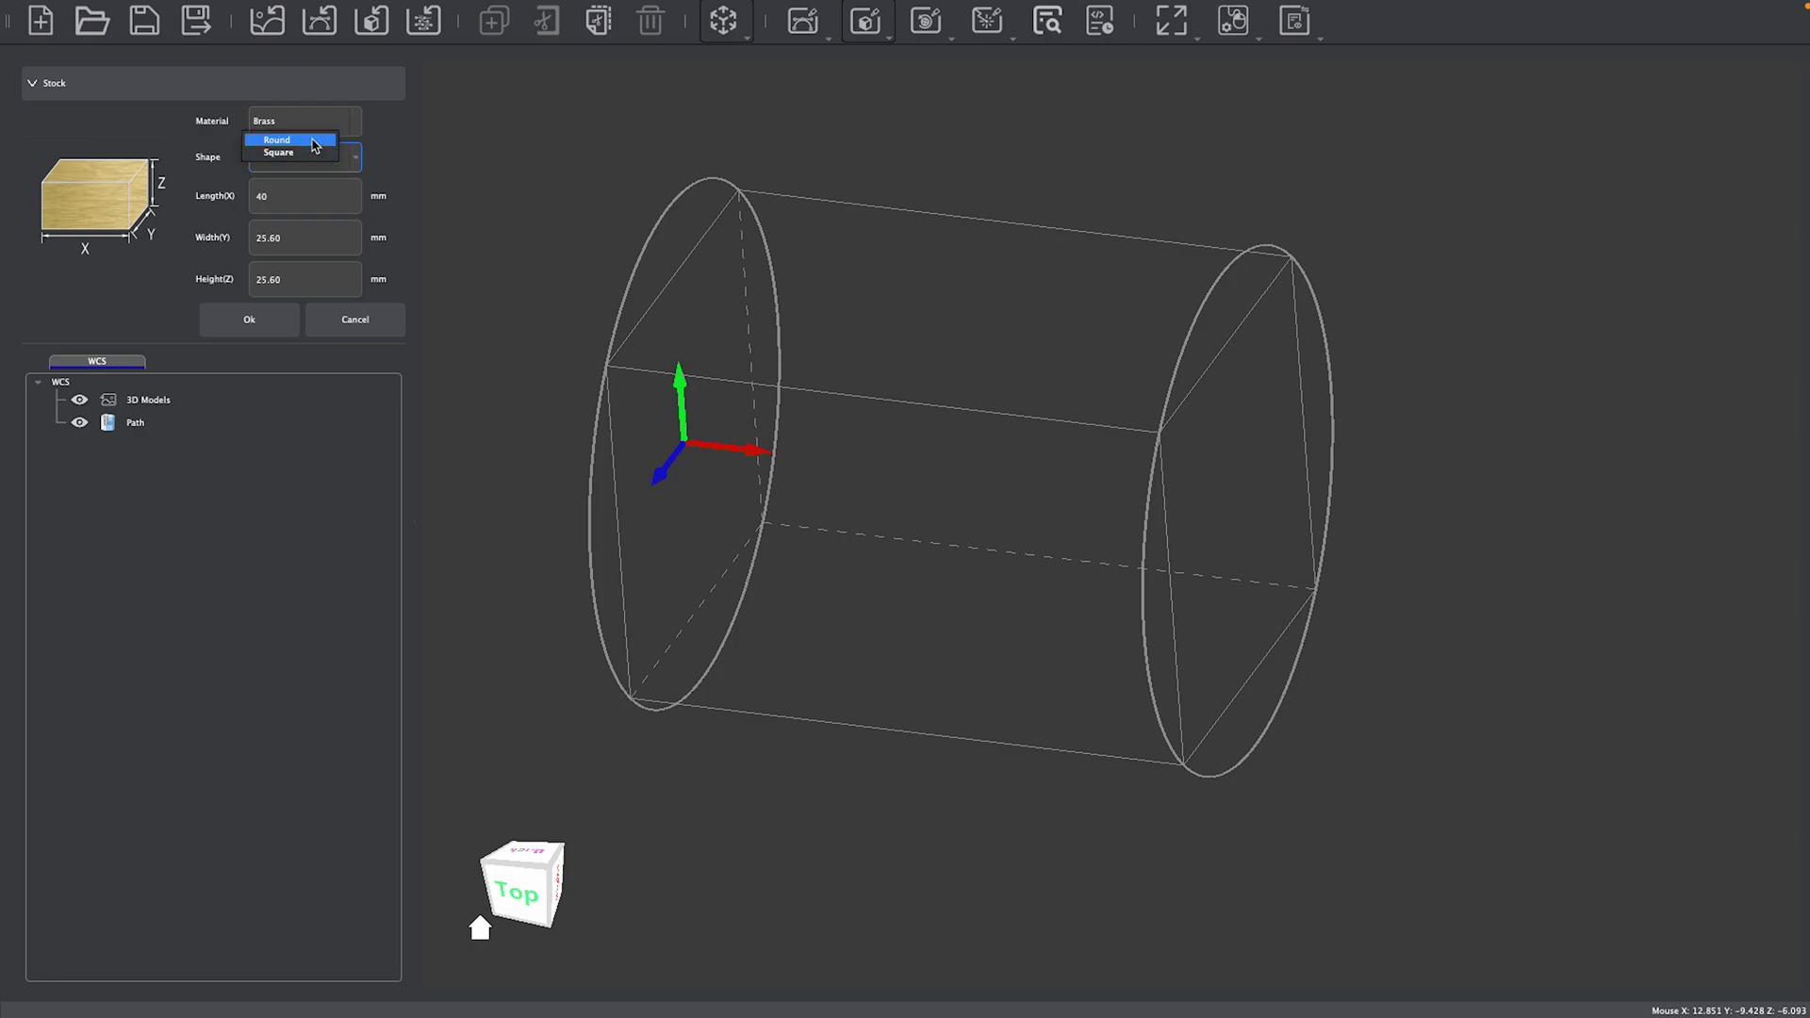
click(283, 139)
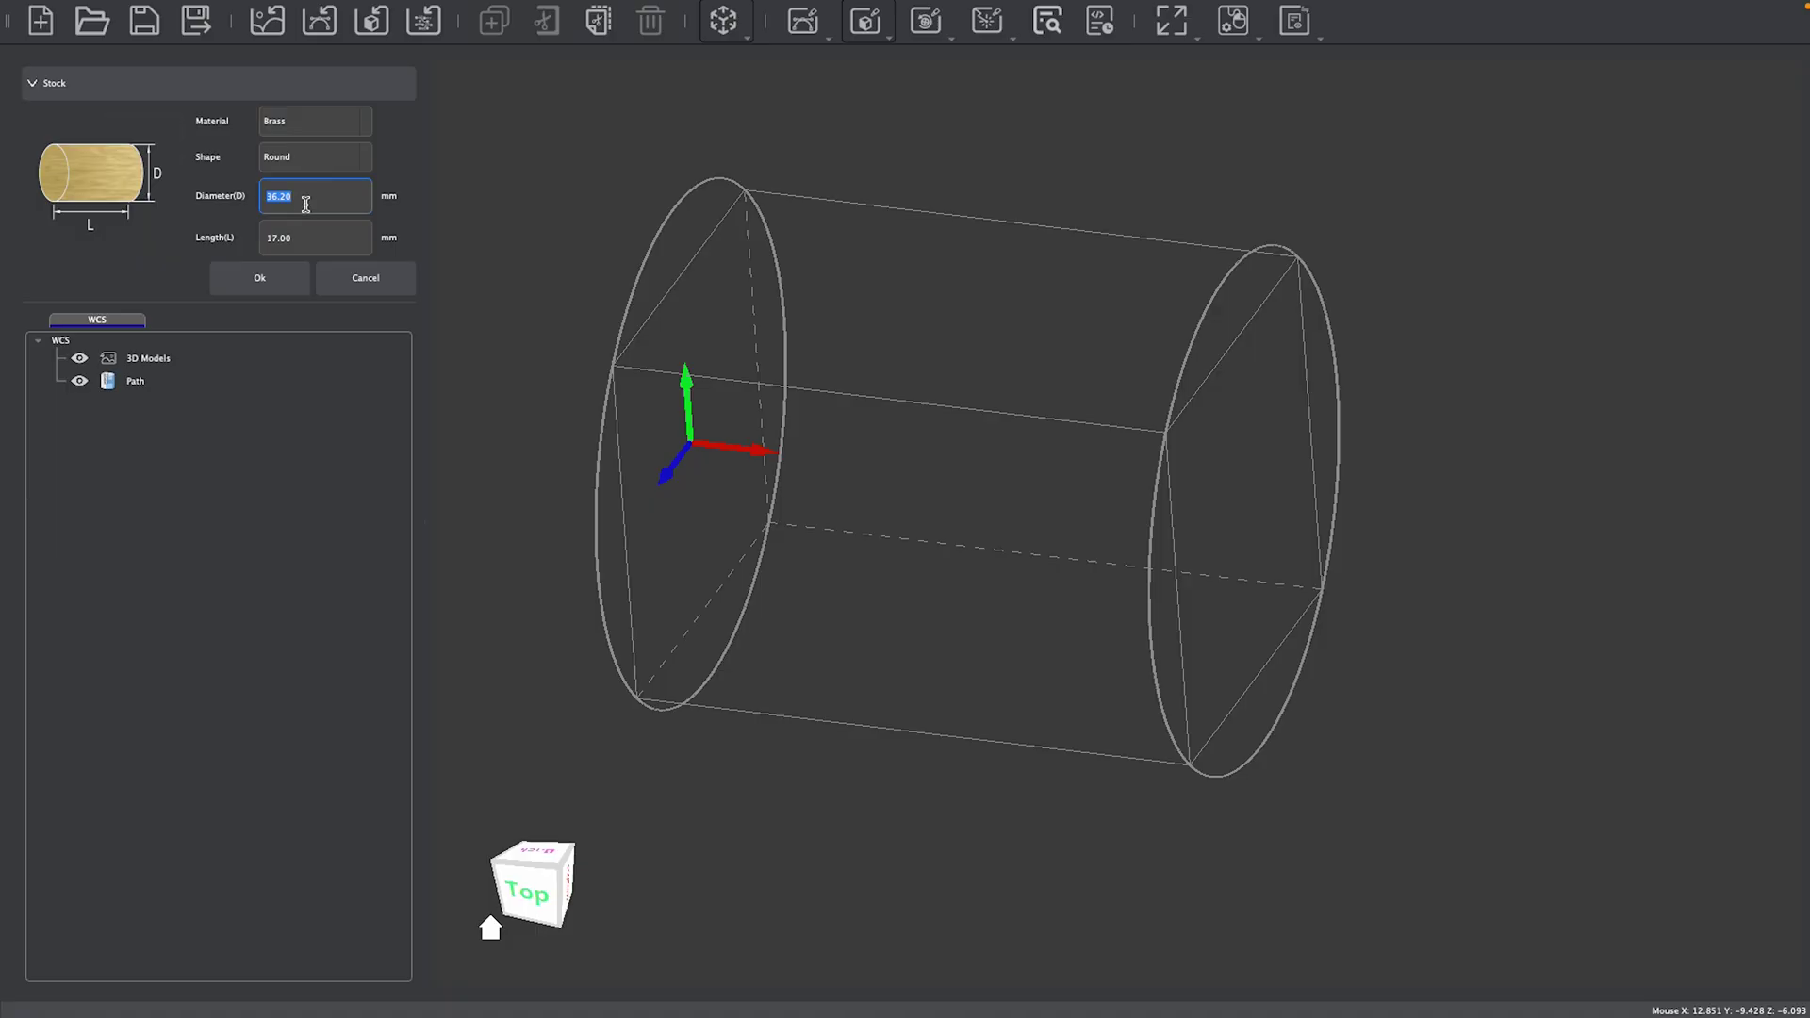
click(306, 236)
drag(309, 239, 251, 245)
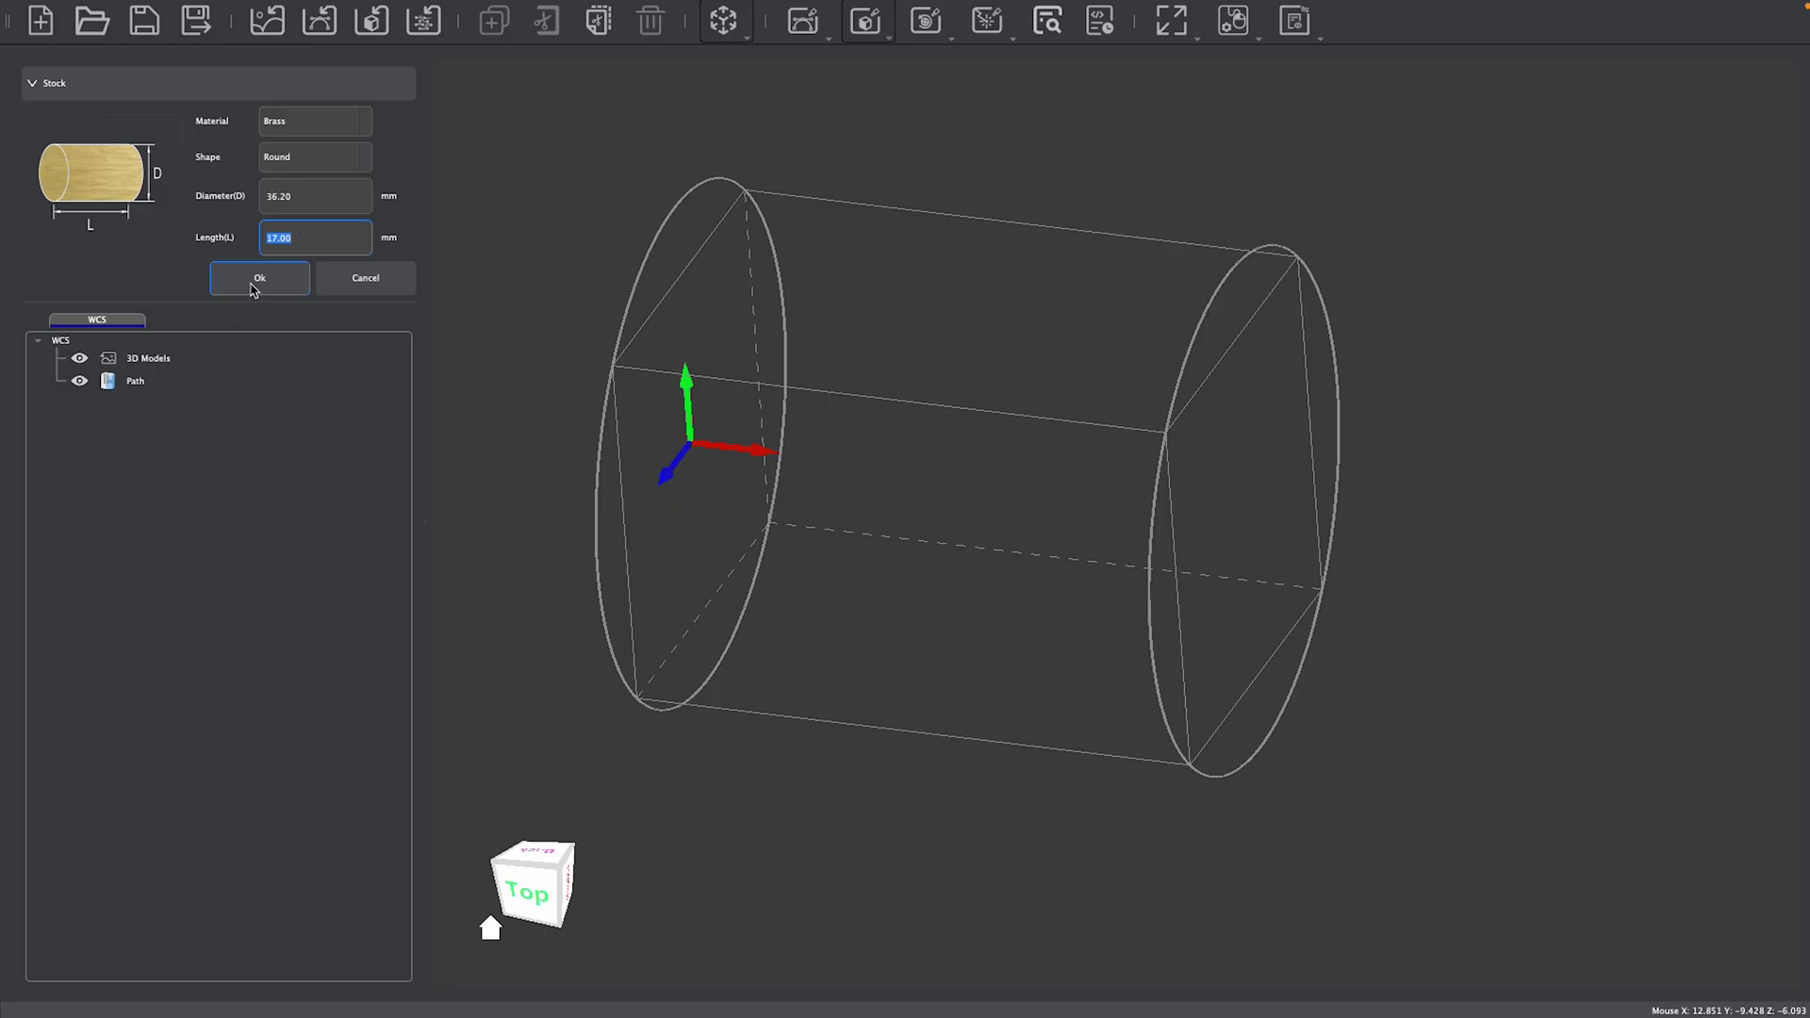
click(254, 287)
- Frame the brass stock in an angled isometric view
scroll(1055, 493, up, 5)
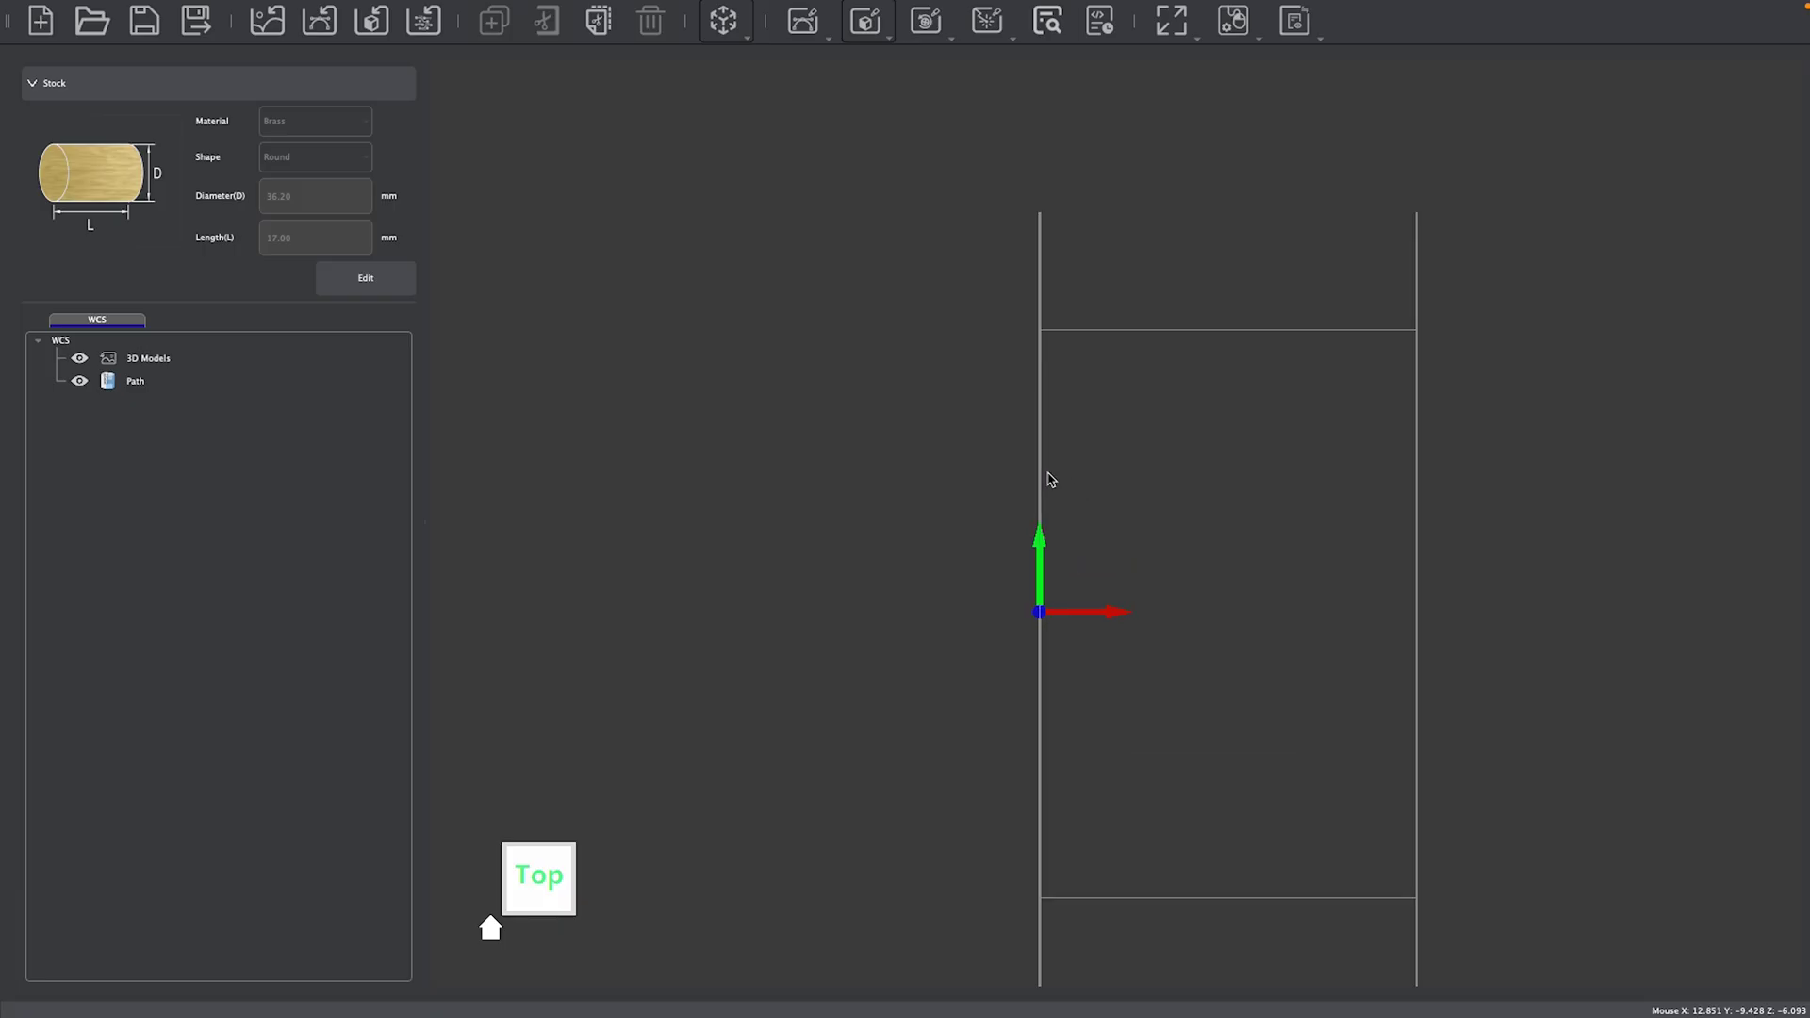
middle_drag(1046, 476, 888, 421)
scroll(889, 420, down, 2)
click(571, 876)
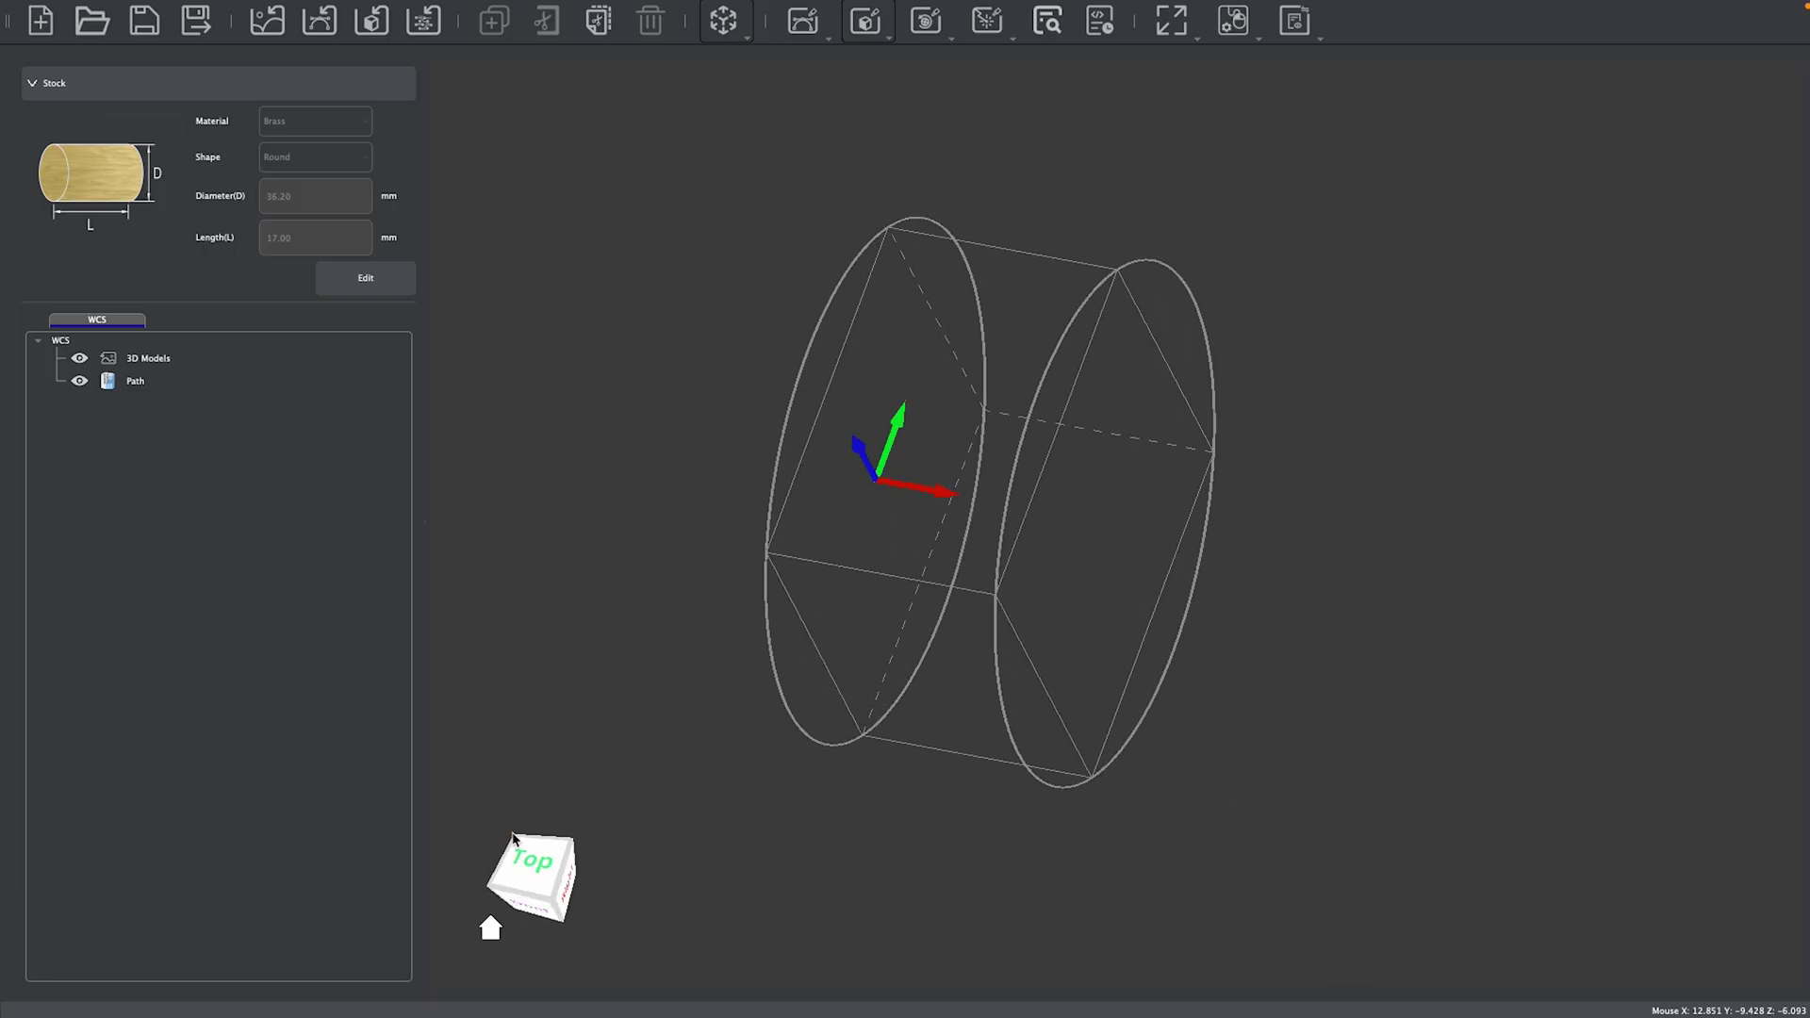
middle_drag(712, 392, 712, 453)
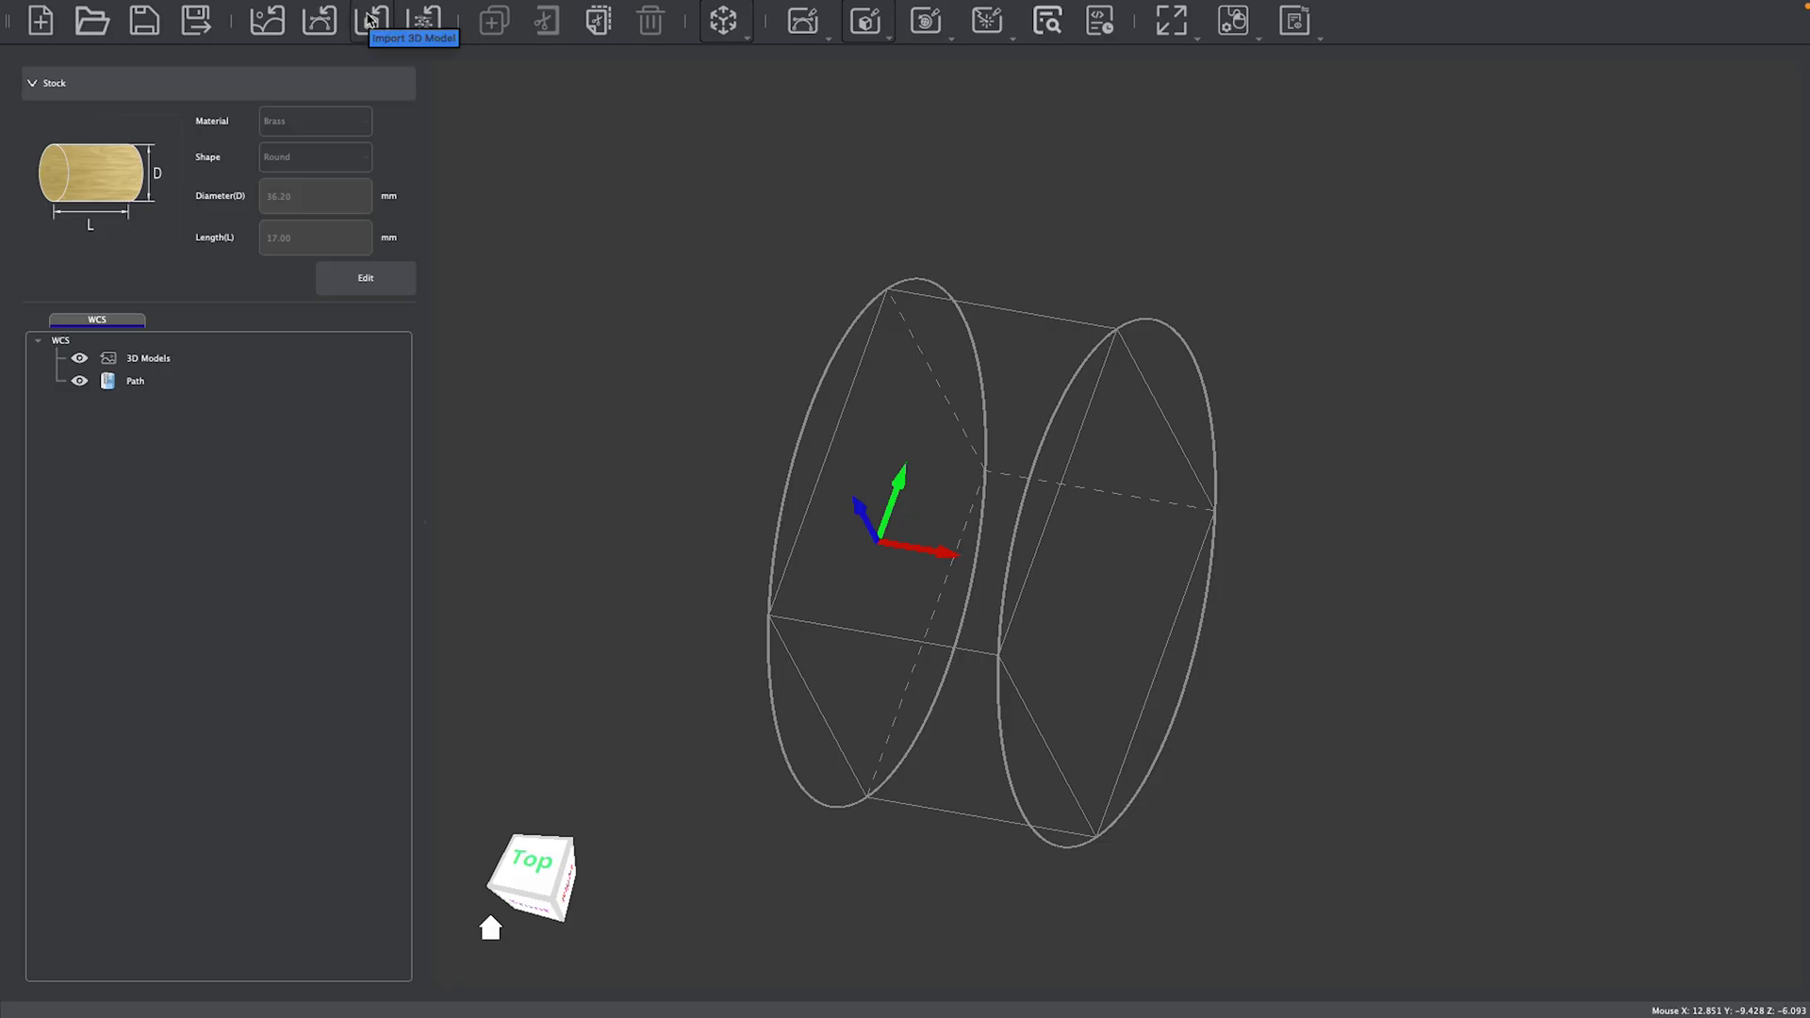
- Import owlring_example.stl and orbit around its owl face, bore and underside
click(369, 19)
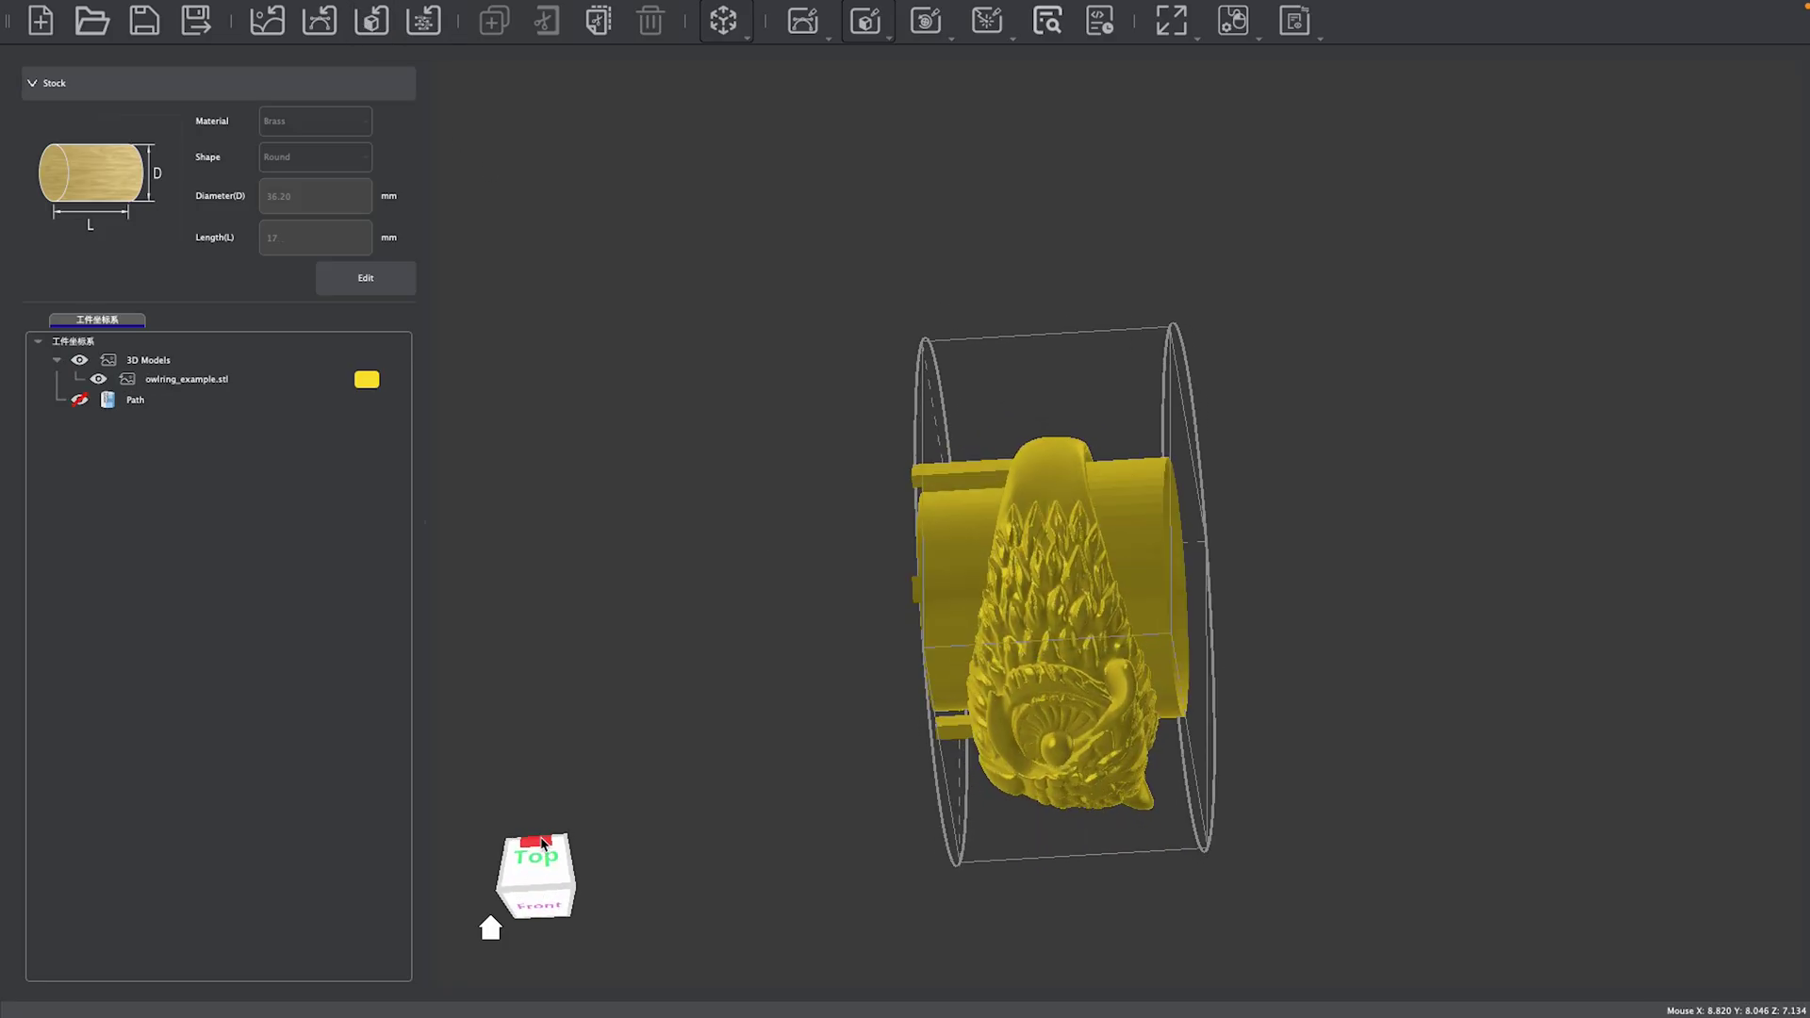
drag(511, 783, 655, 715)
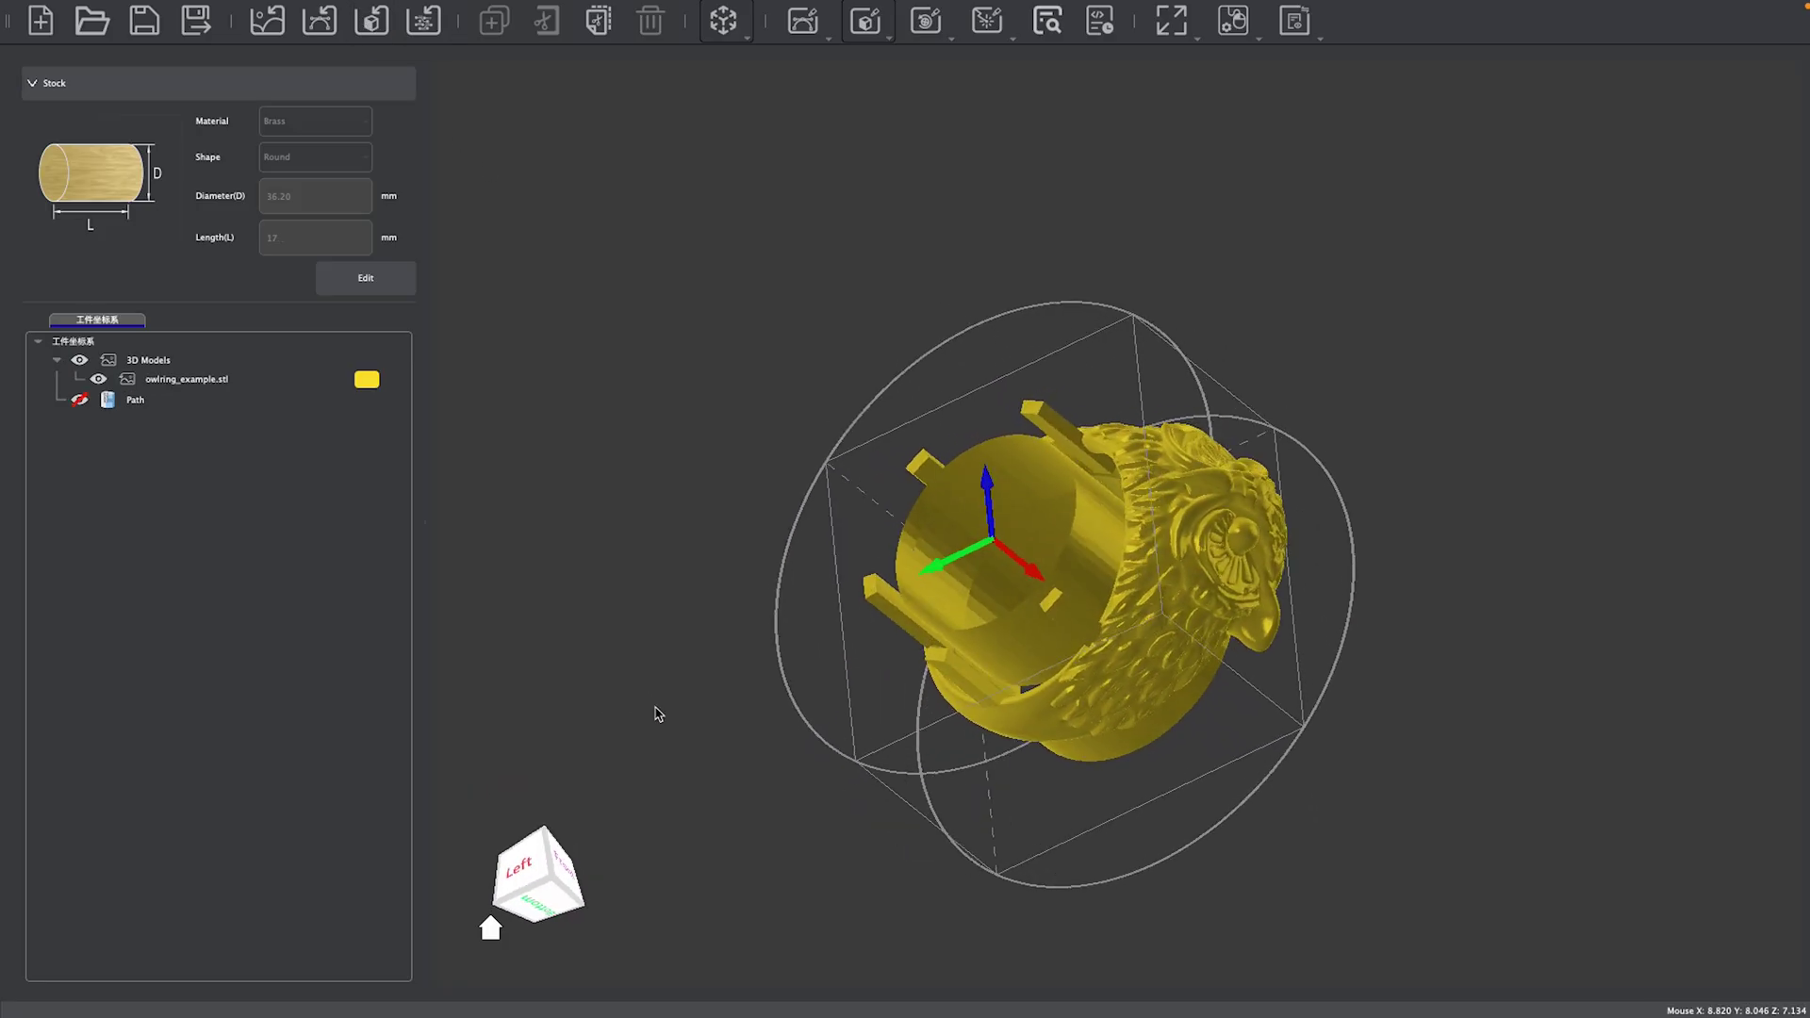
drag(687, 798, 560, 817)
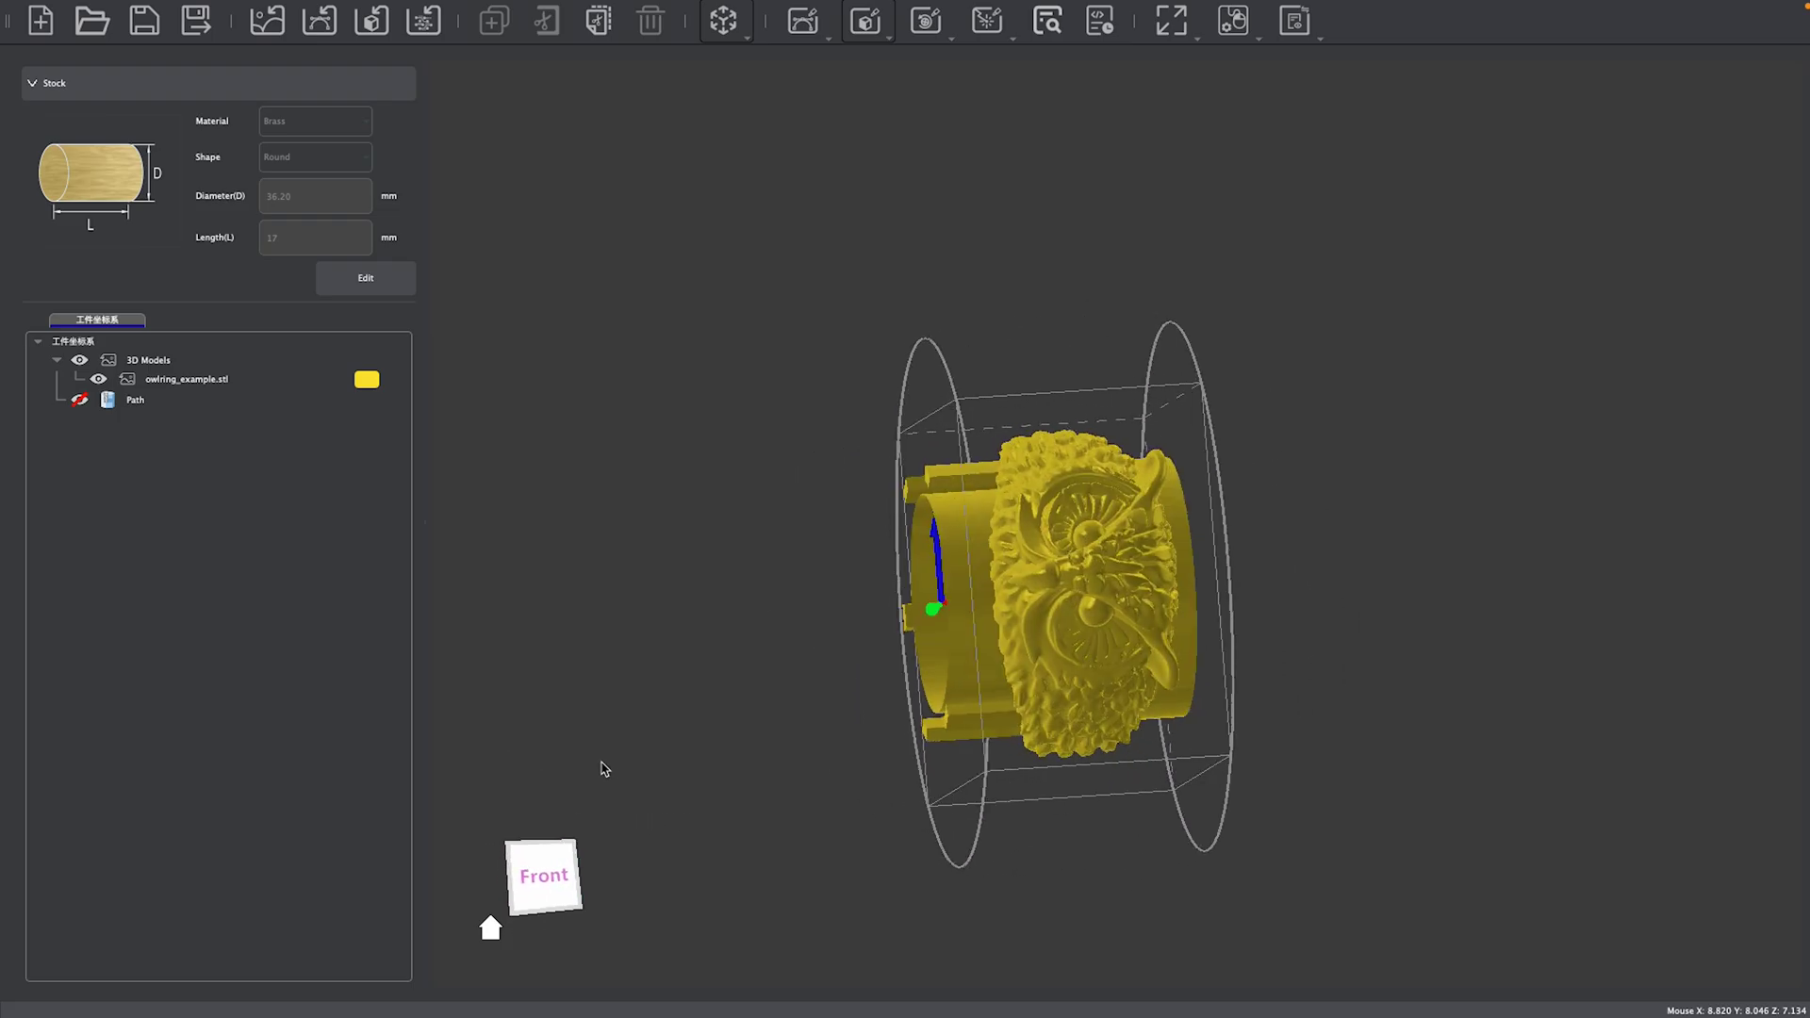
drag(657, 774, 679, 790)
mouse_move(554, 802)
mouse_down()
mouse_move(570, 820)
mouse_move(577, 775)
mouse_move(535, 802)
mouse_move(558, 832)
mouse_up()
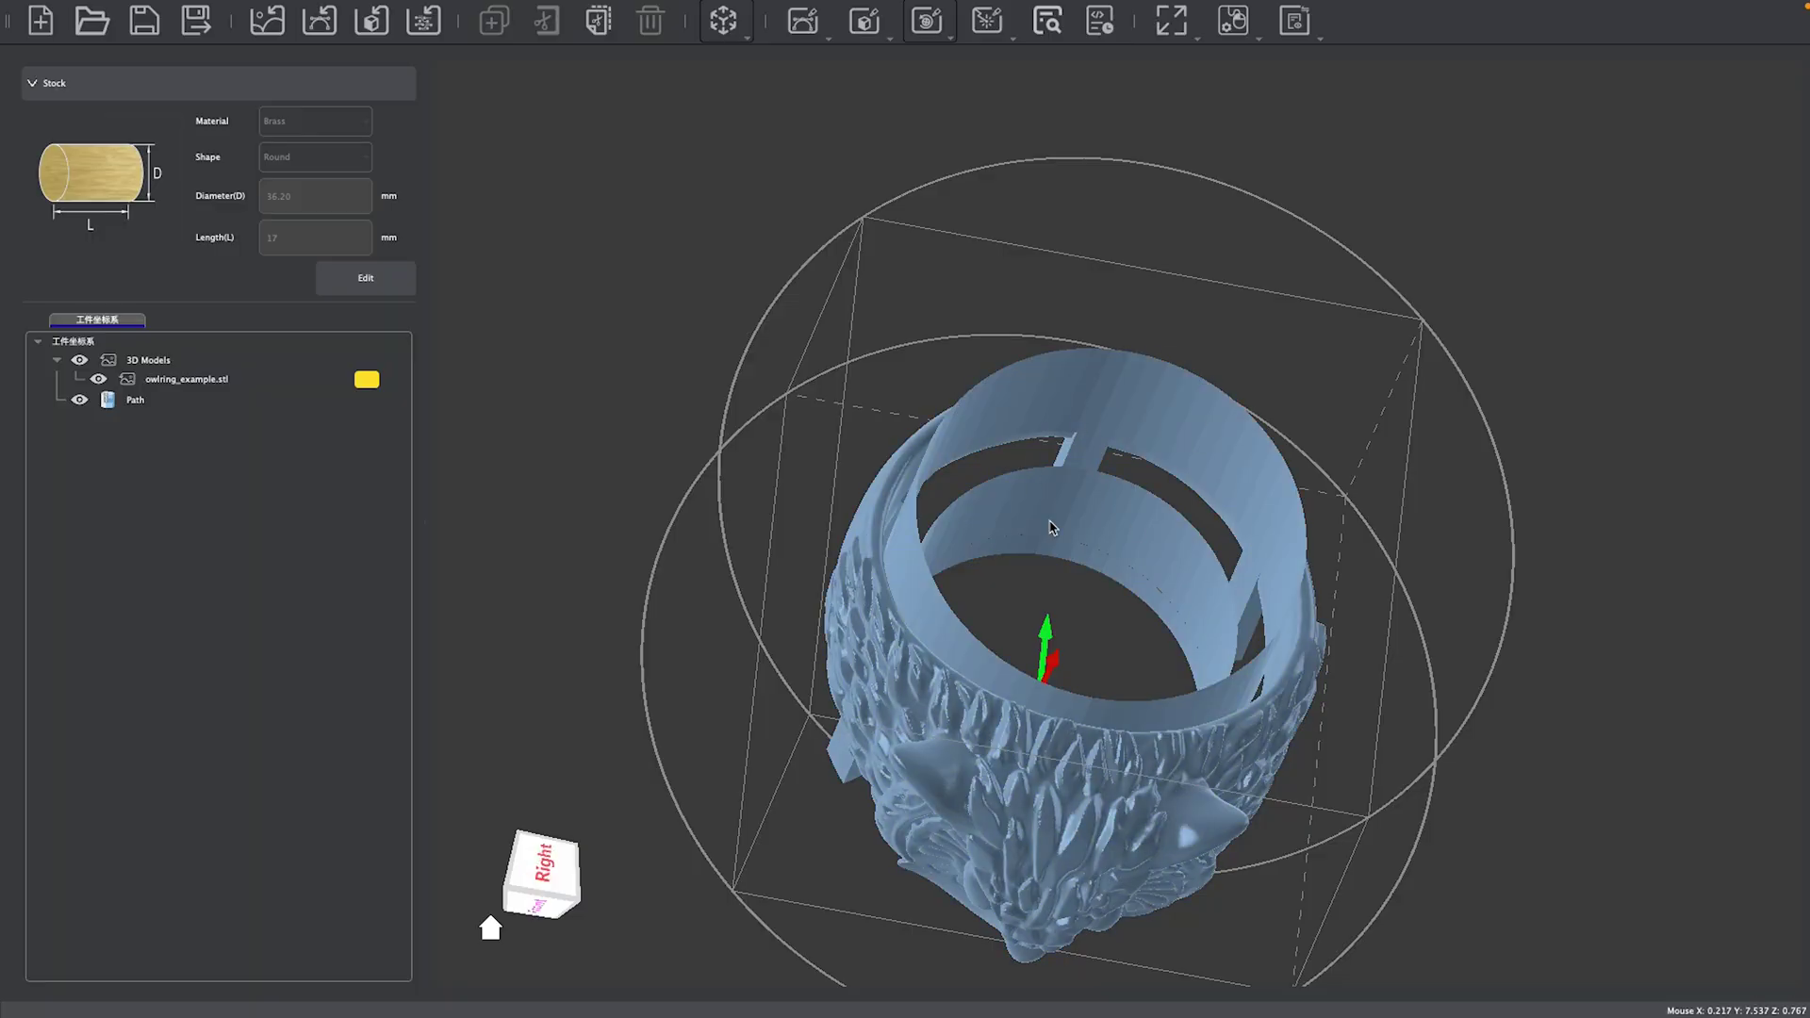
scroll(1158, 630, up, 3)
drag(563, 919, 525, 795)
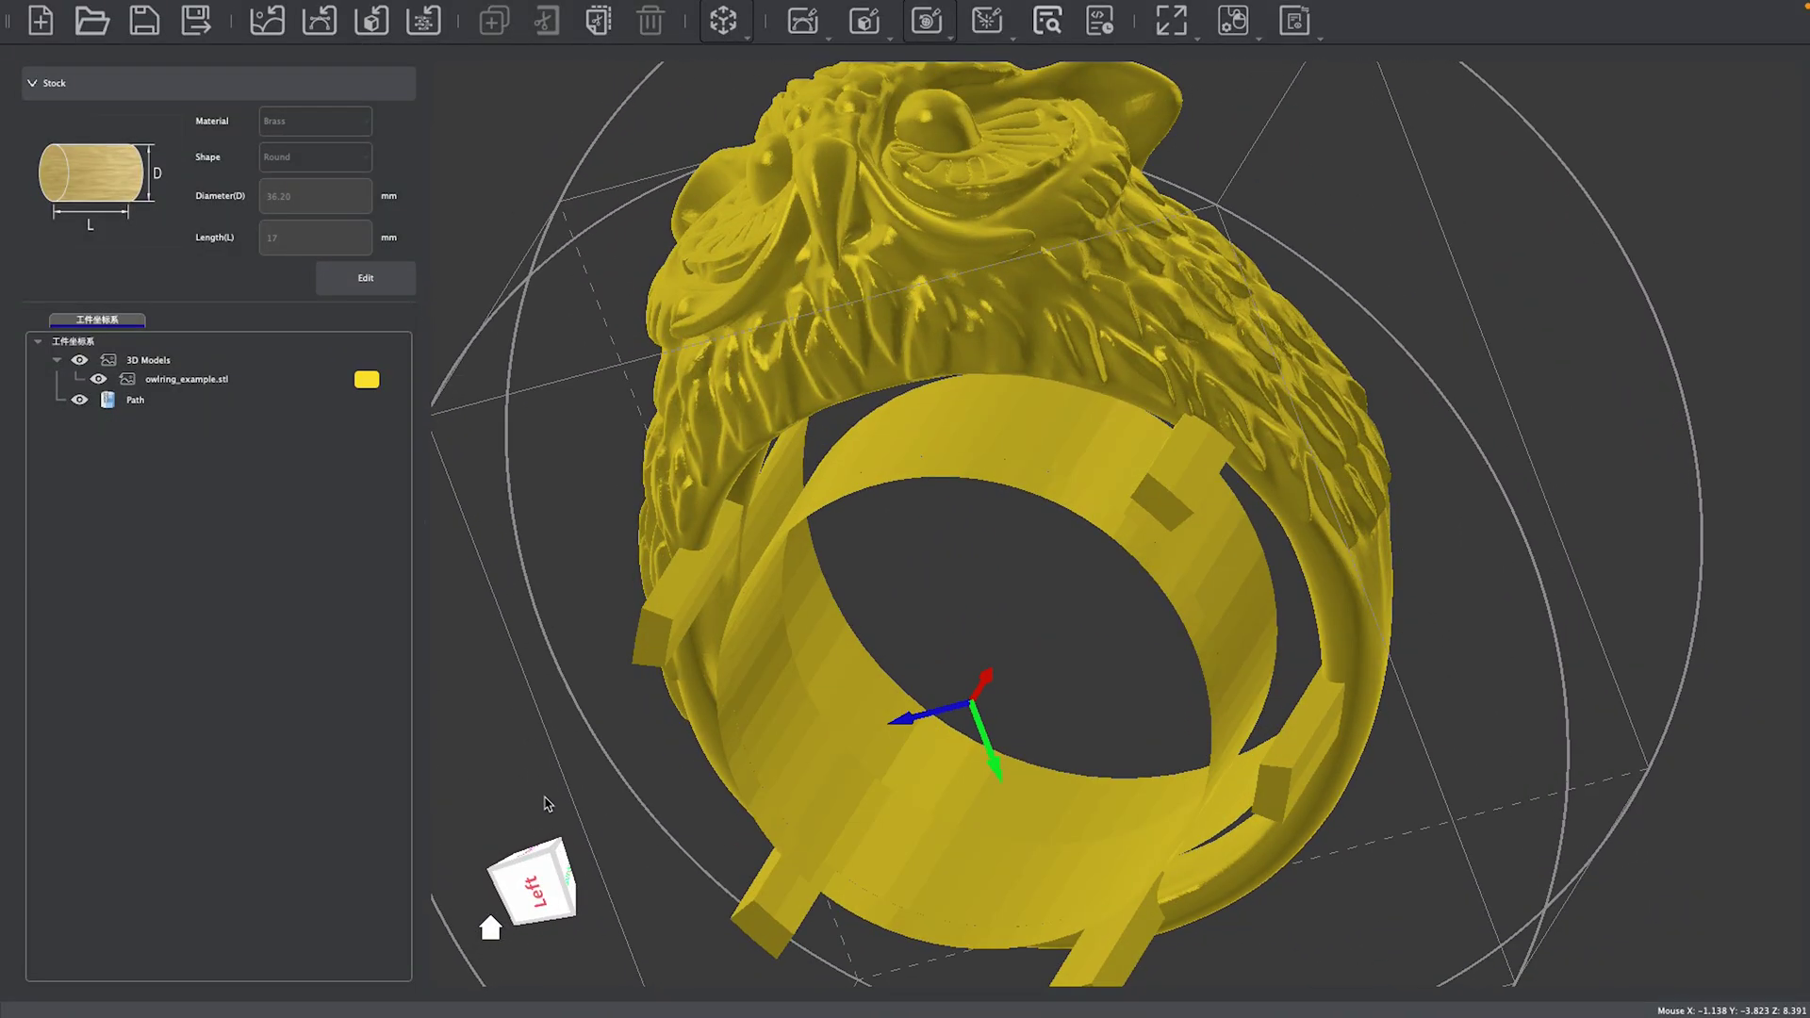
- Orbit the ring back toward the owl's face at a front-bottom angle
scroll(1199, 444, up, 3)
scroll(1200, 444, down, 3)
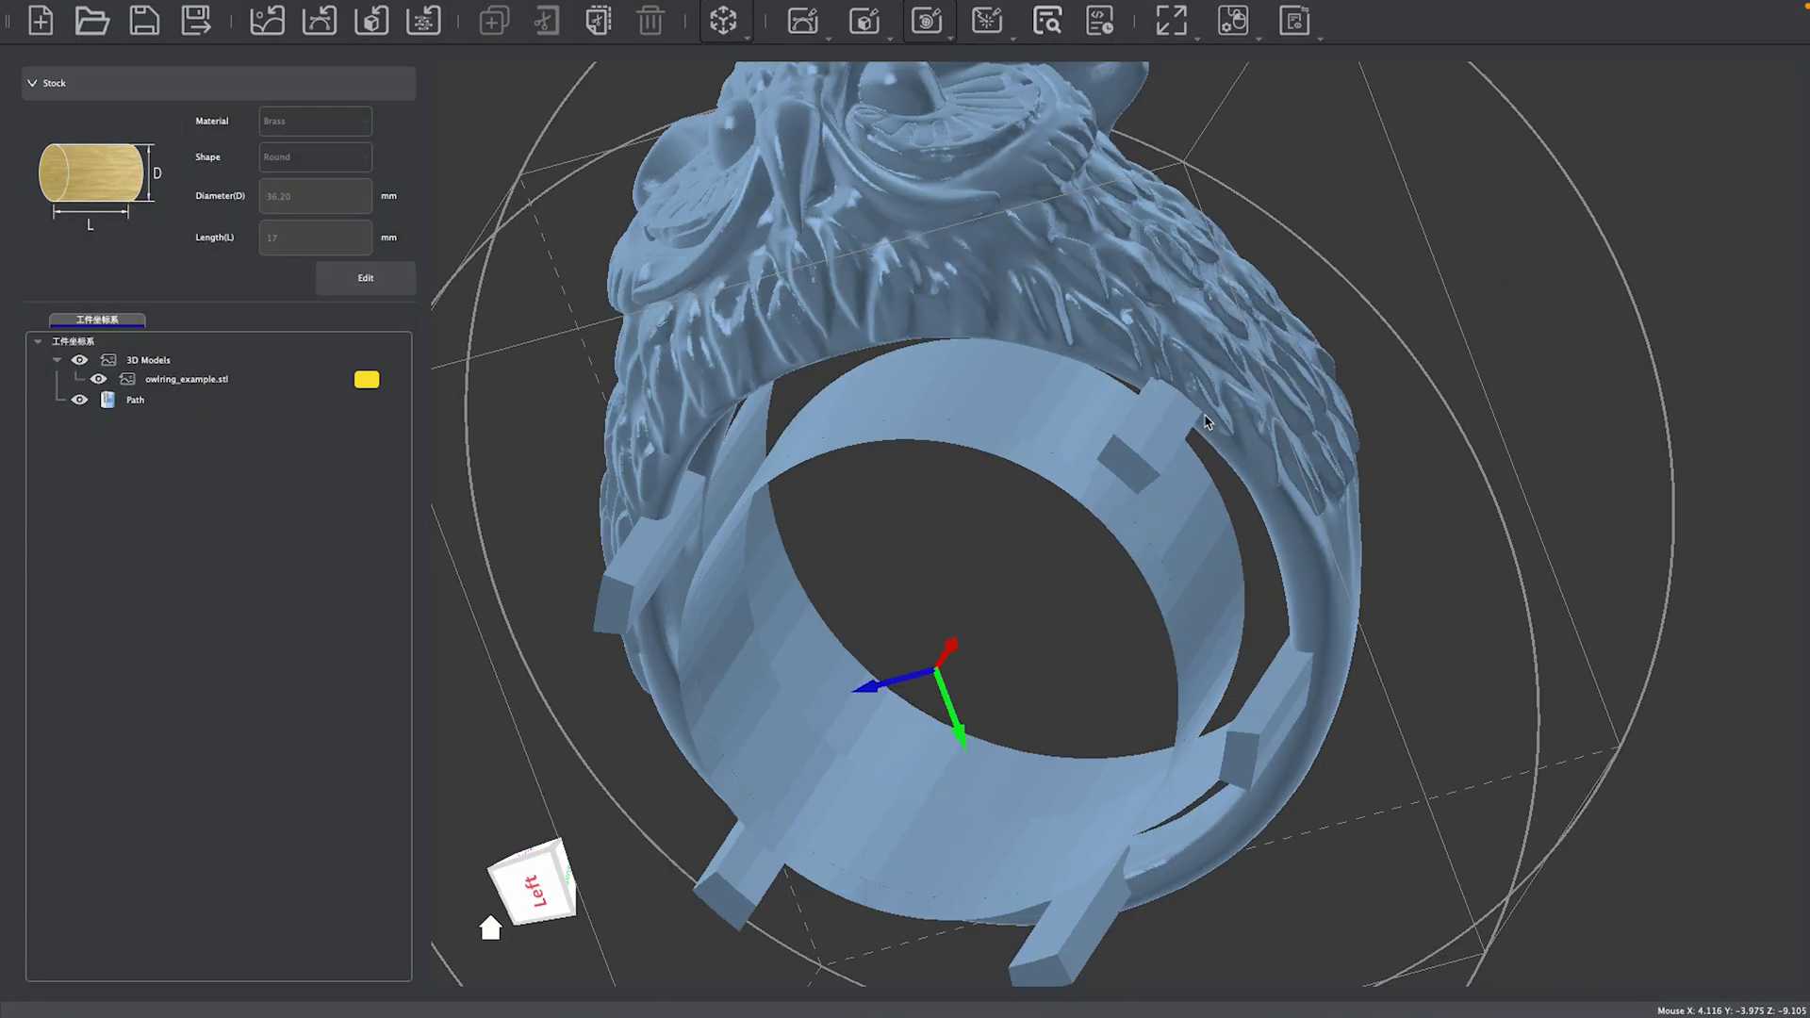
drag(525, 881, 478, 843)
scroll(478, 843, down, 2)
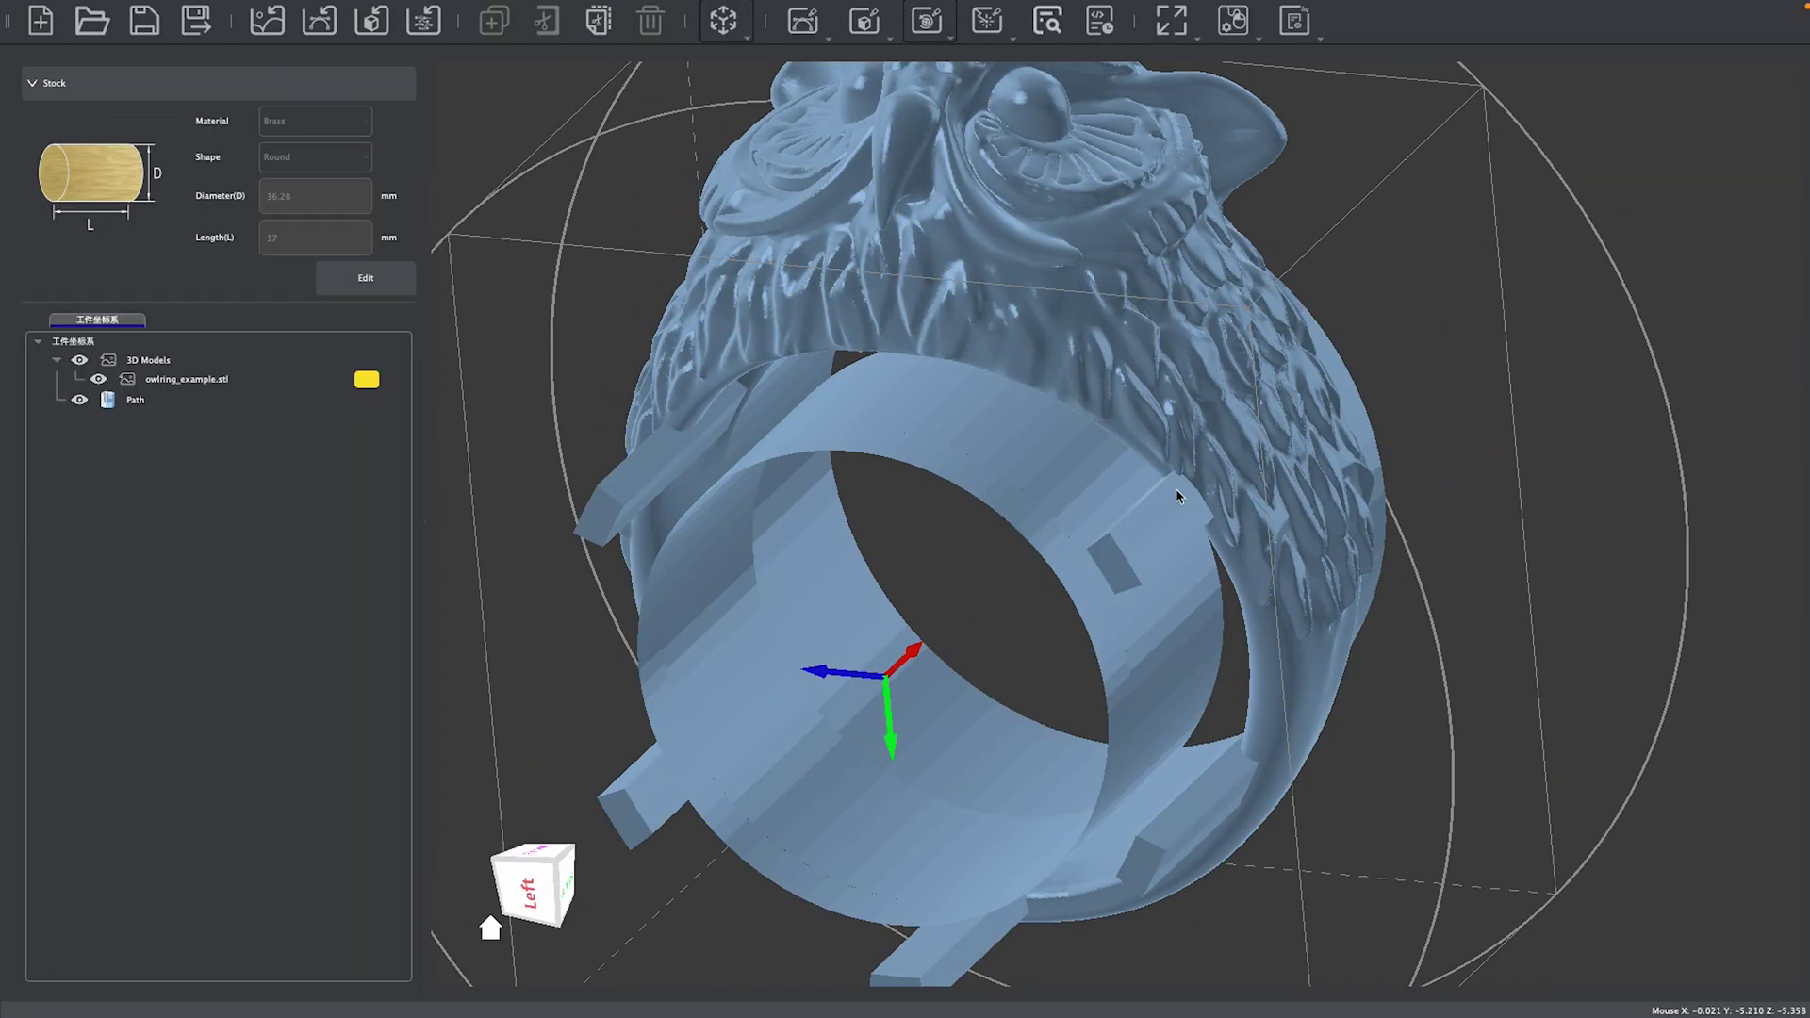
scroll(1019, 529, down, 2)
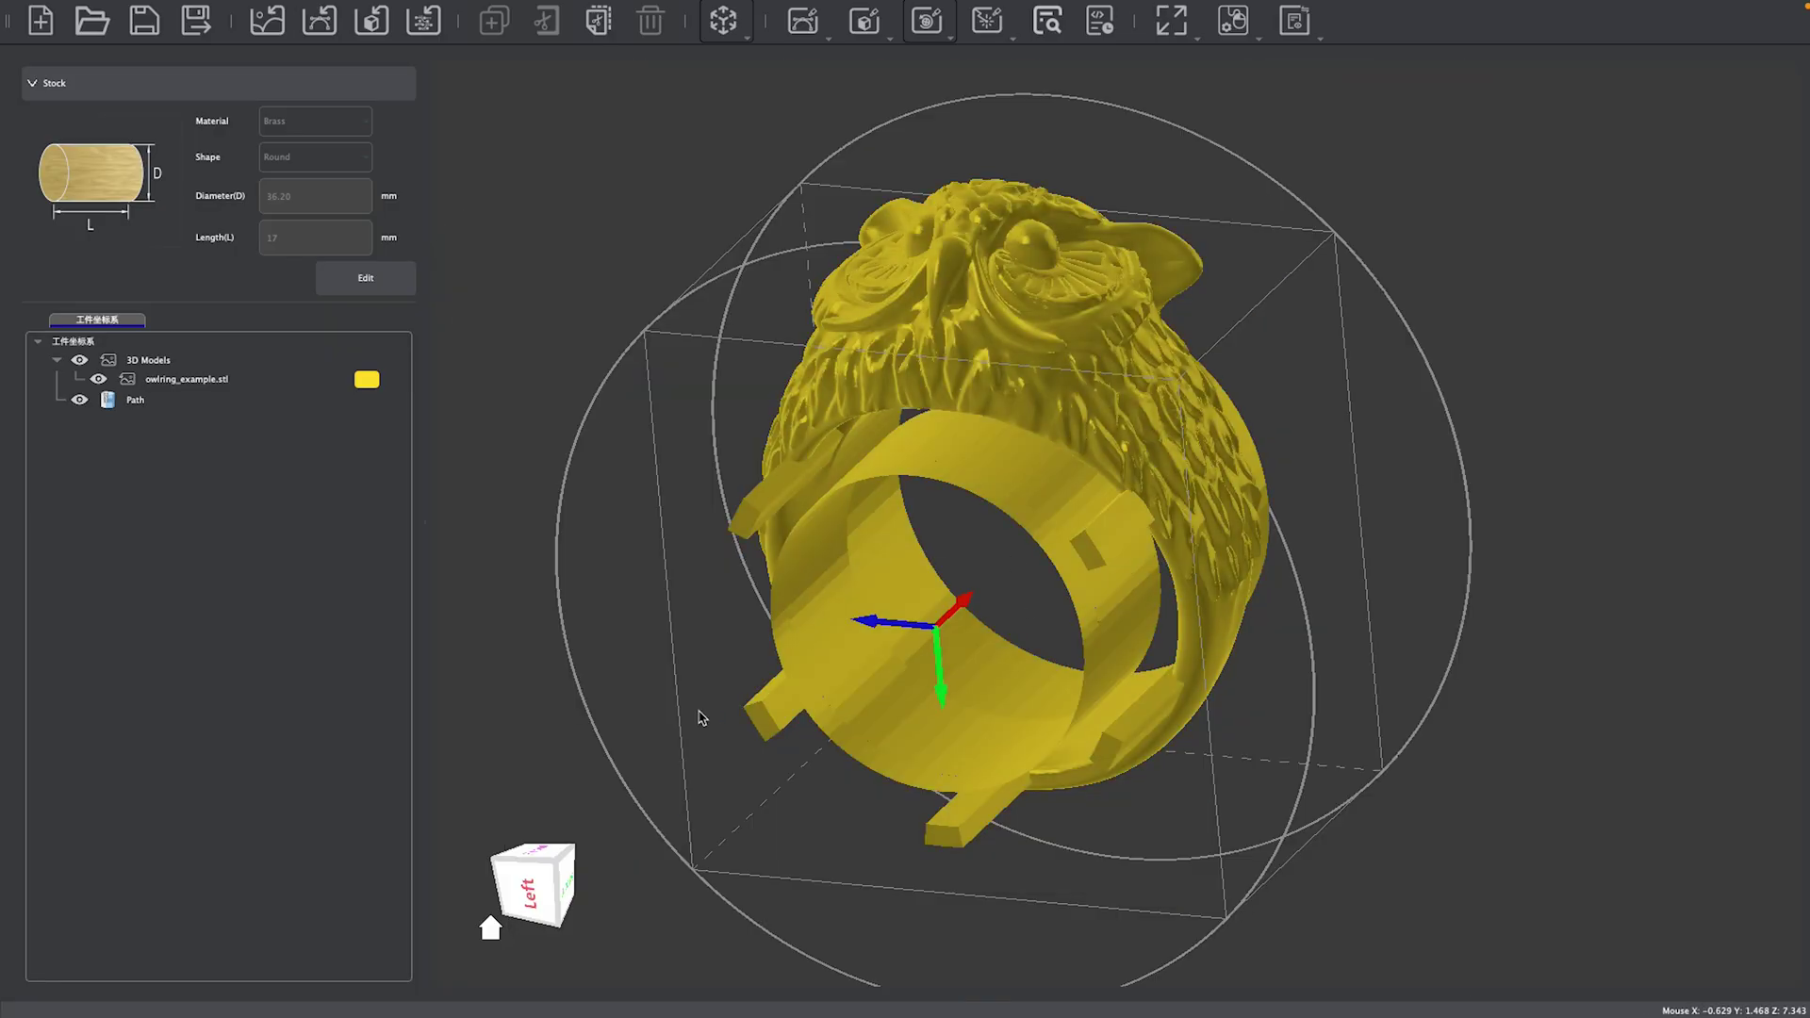
drag(552, 862, 447, 864)
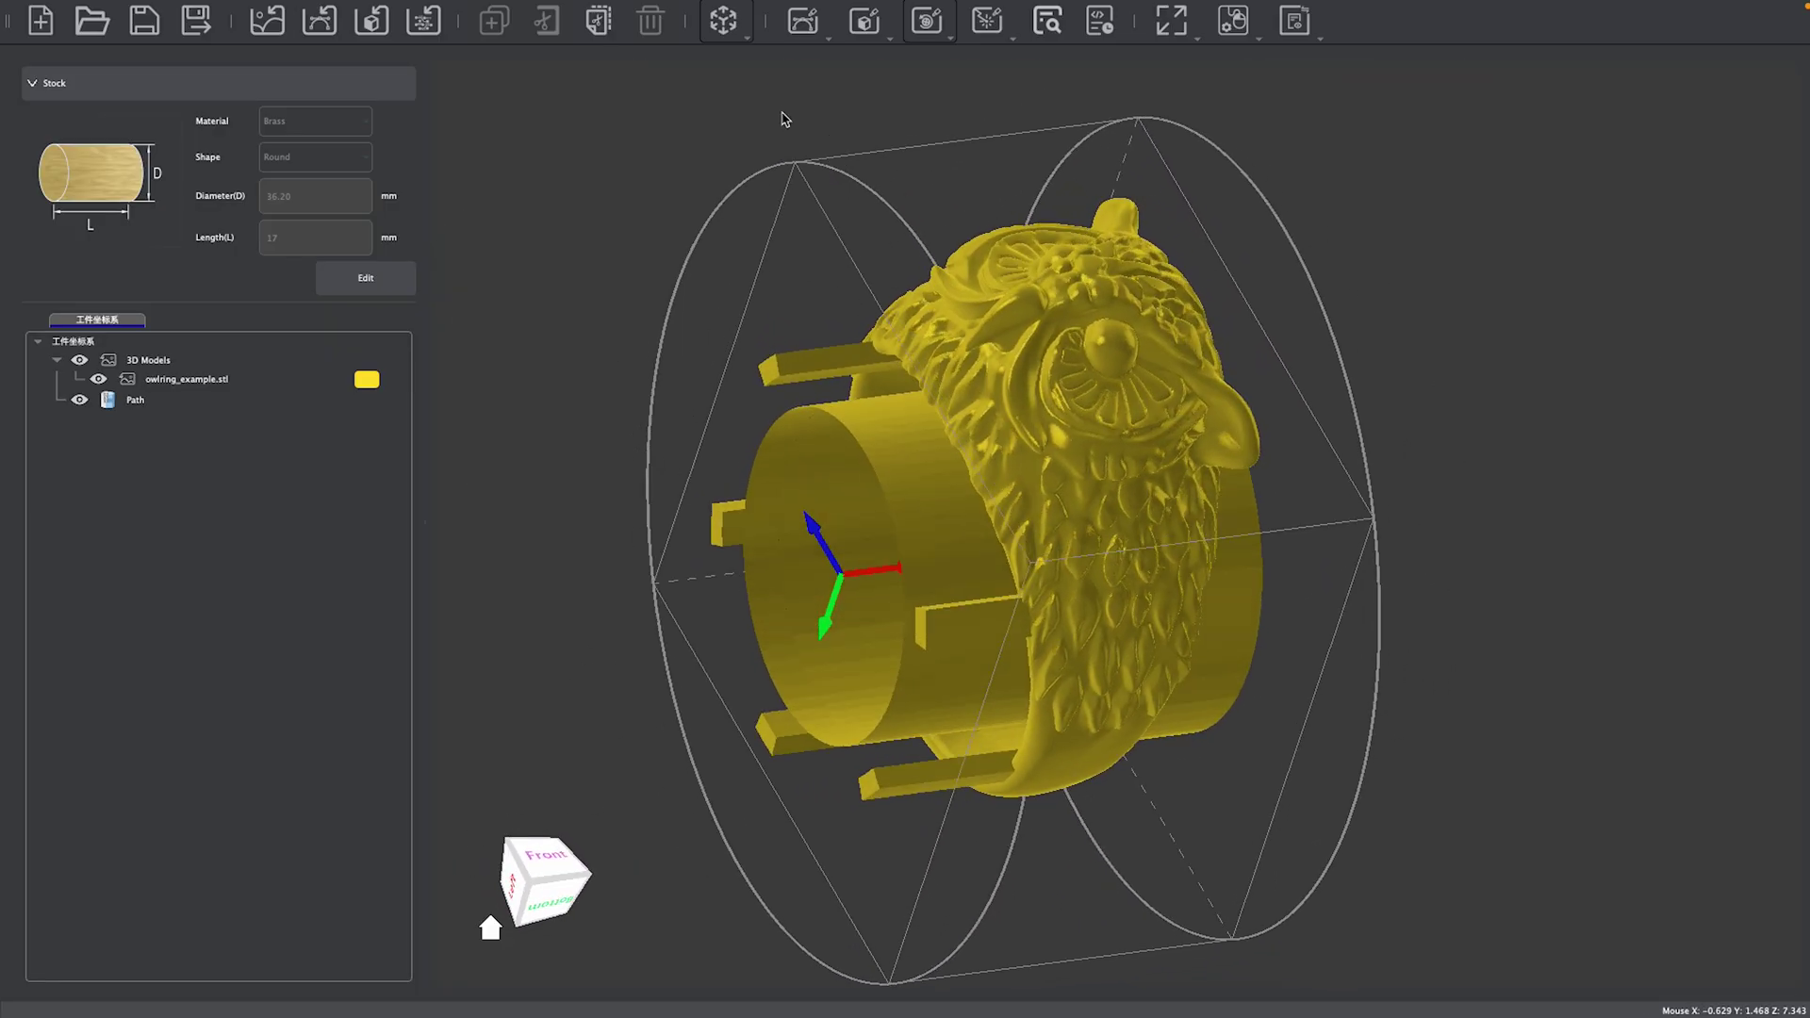
click(735, 31)
mouse_move(758, 79)
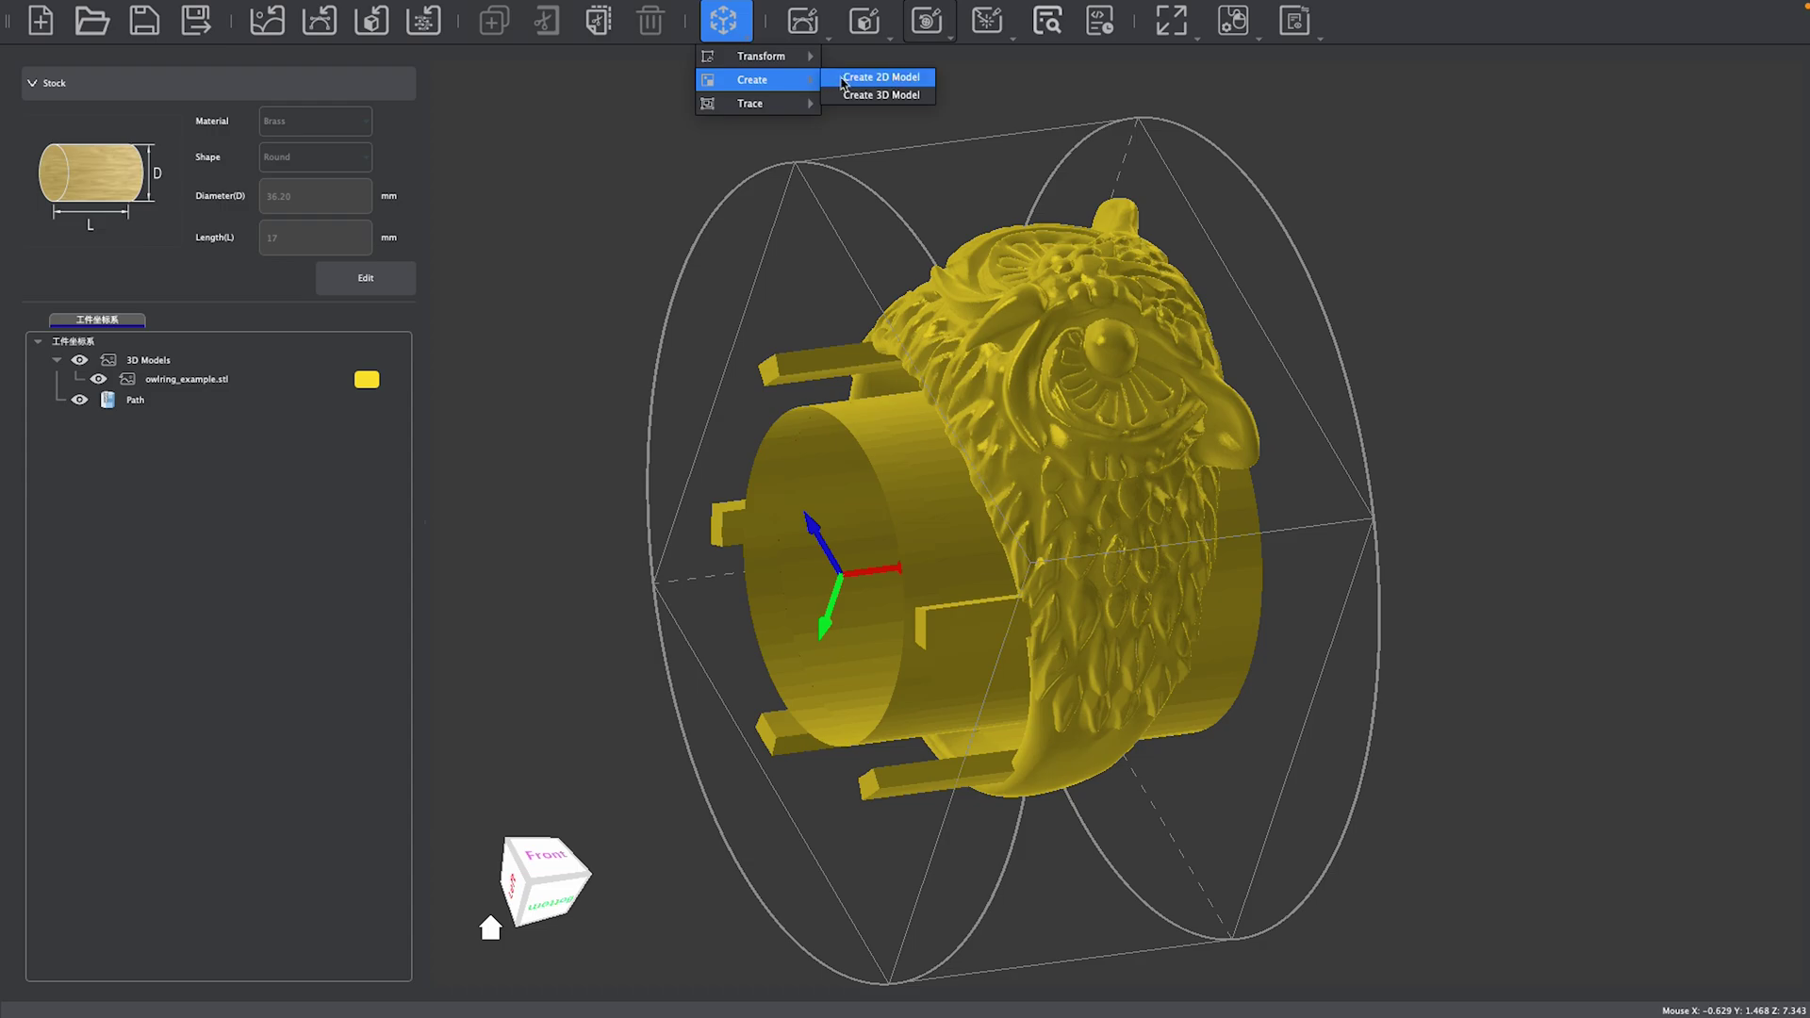
click(863, 96)
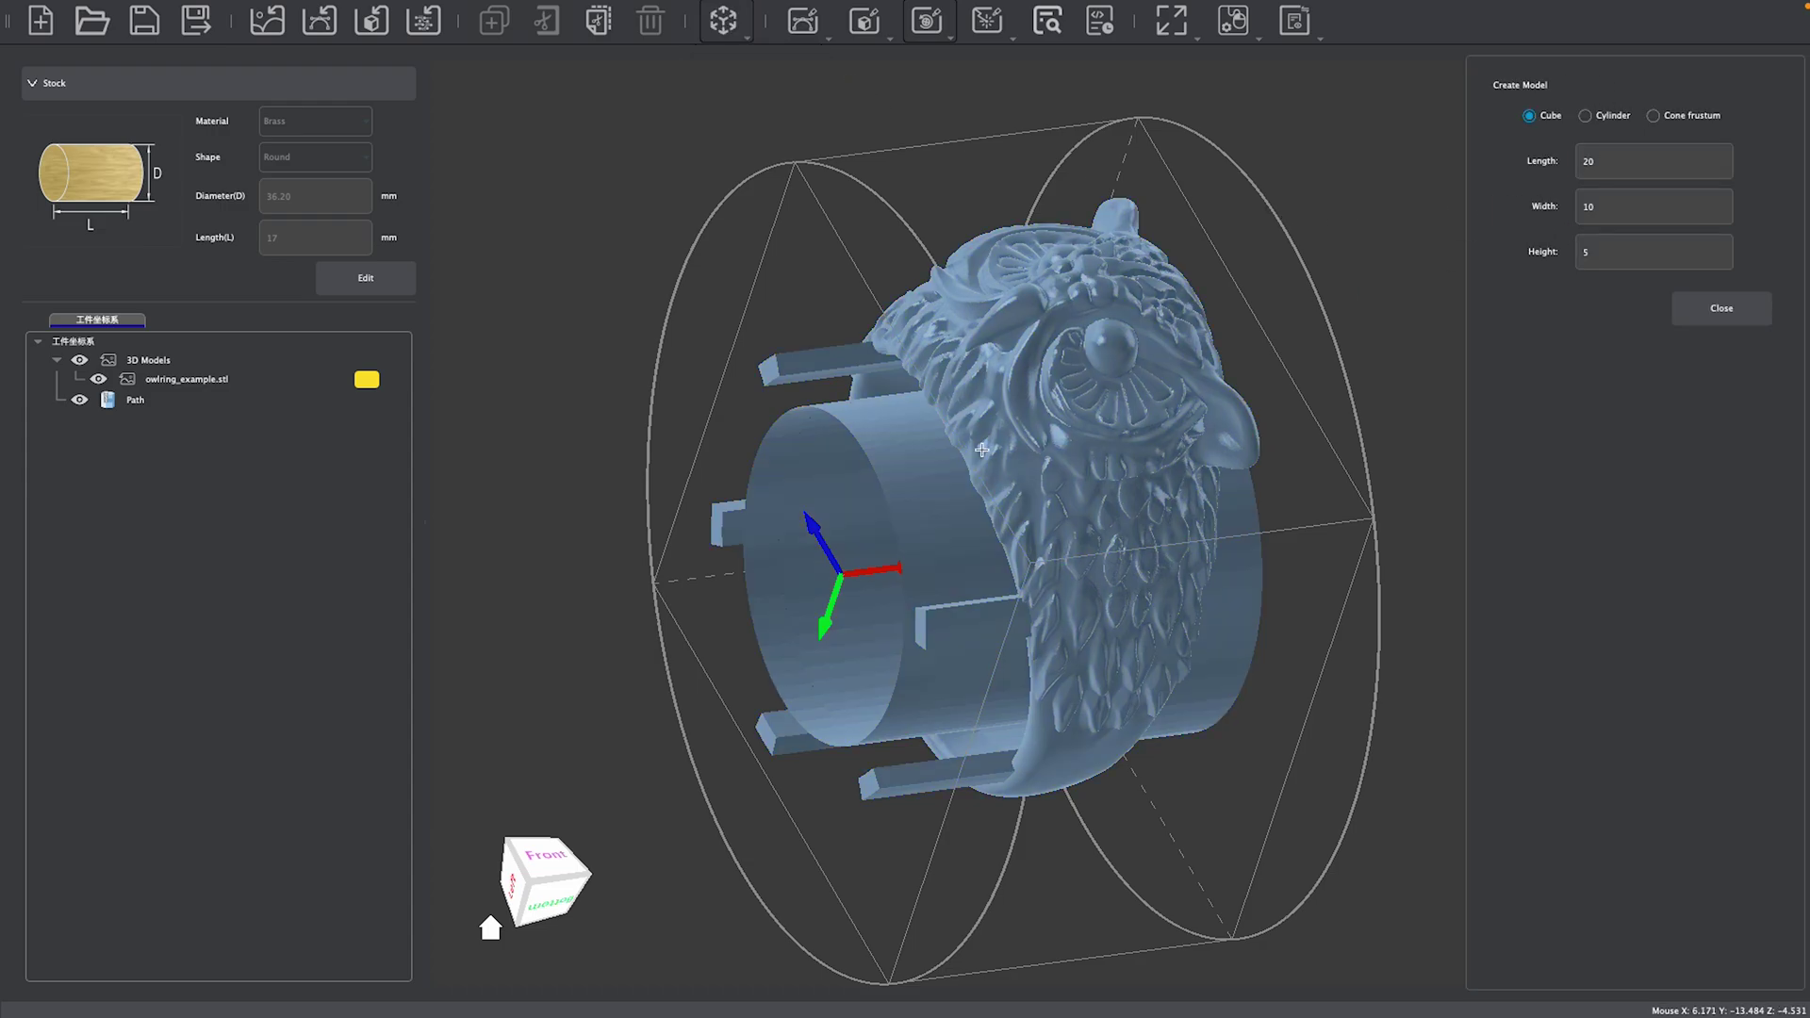
click(1721, 308)
click(532, 862)
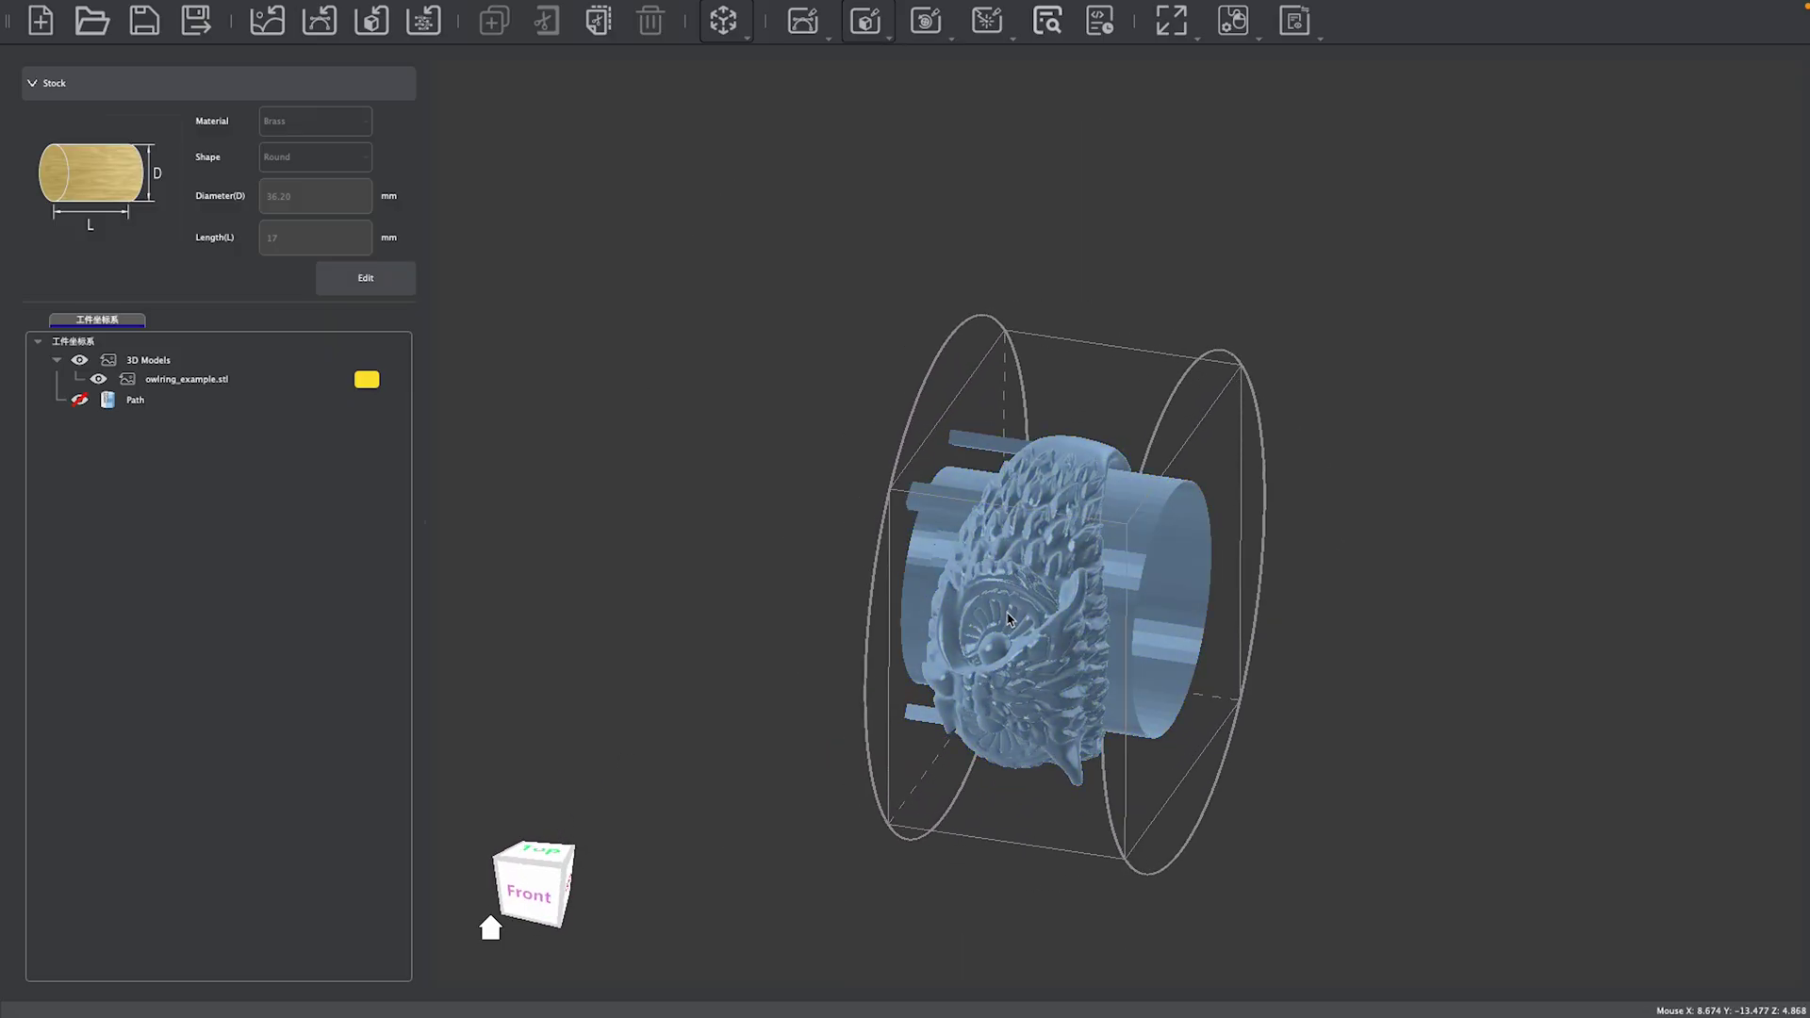
scroll(1001, 596, up, 5)
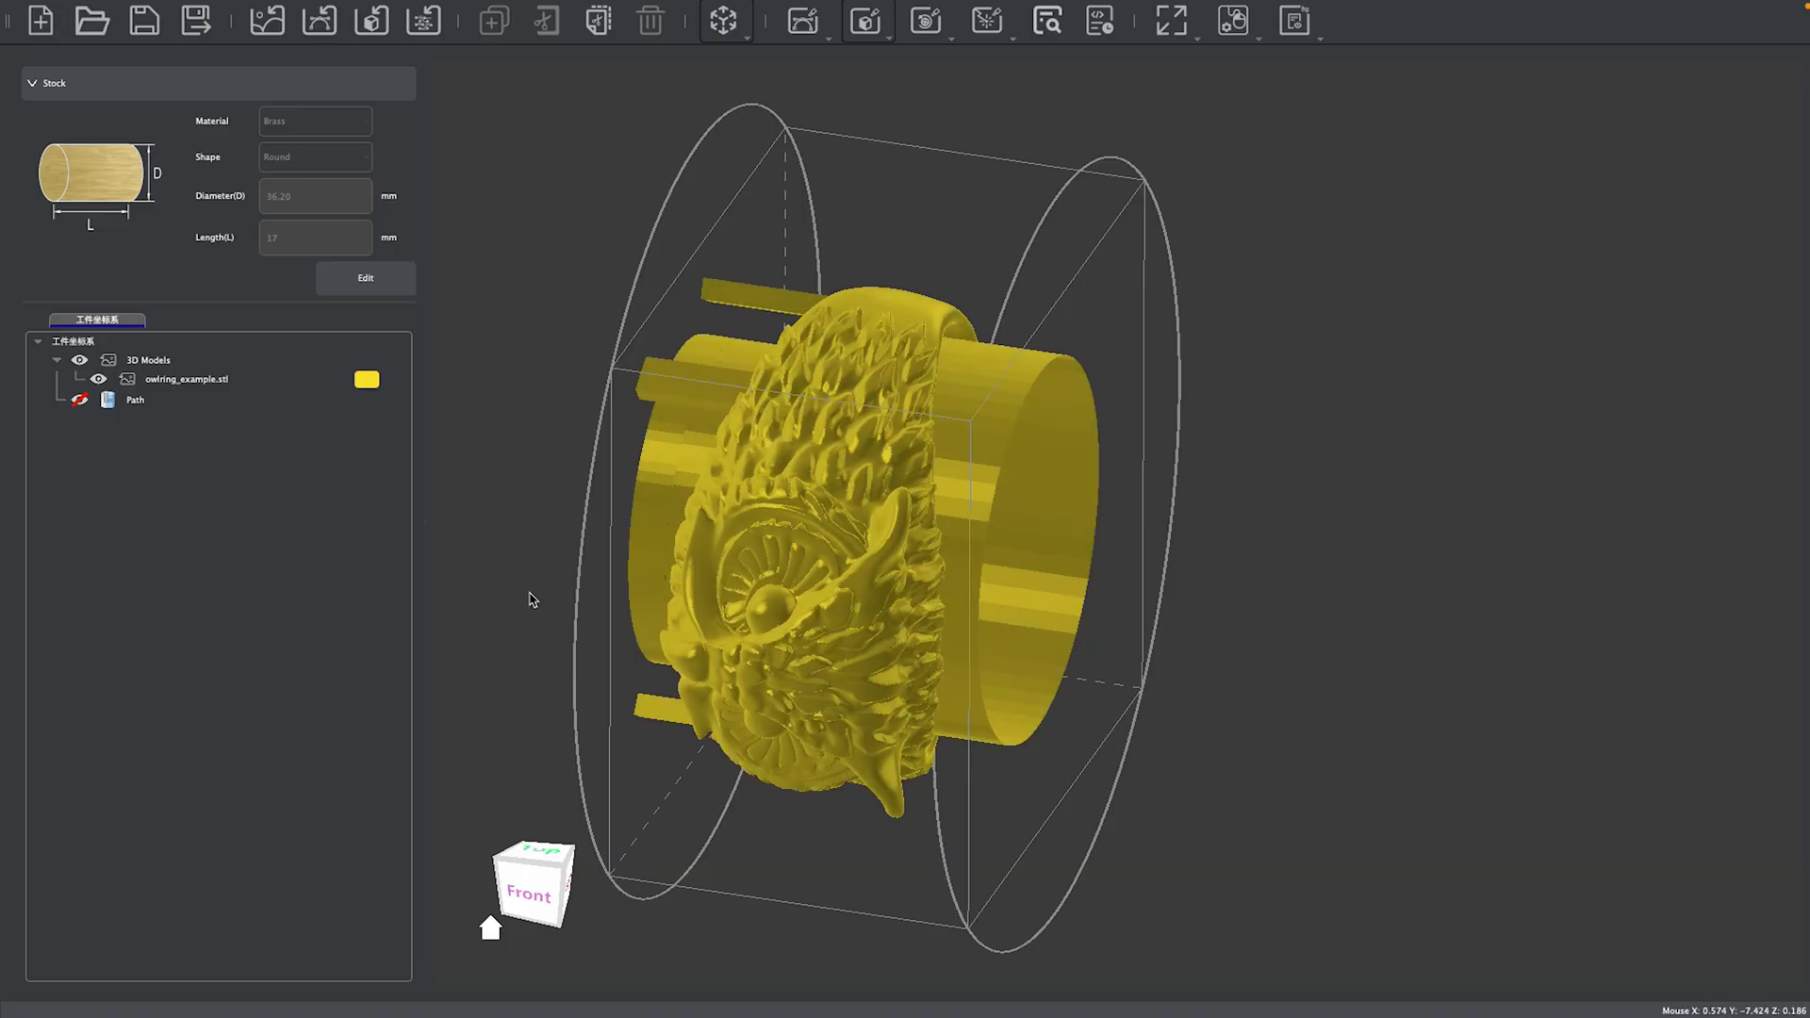
middle_drag(590, 882, 773, 631)
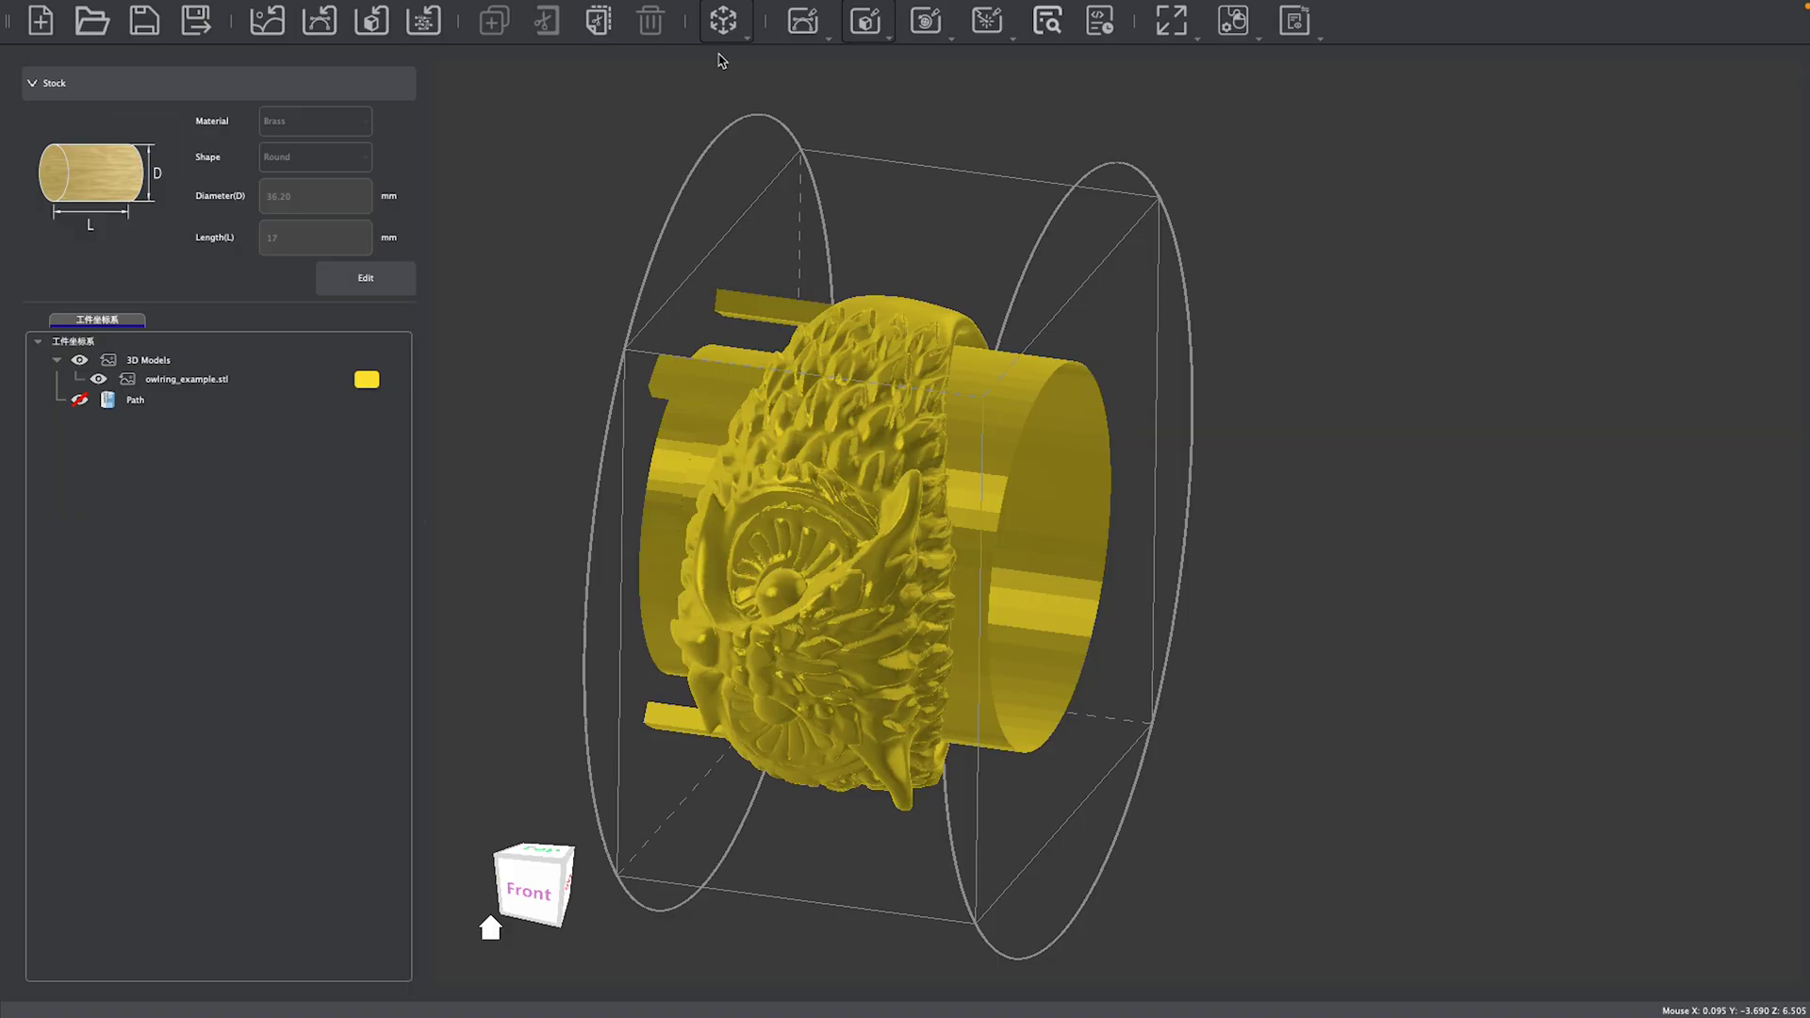
- Create cylinderMesh1, a Cylinder model with diameter 17.8 and height 17
click(723, 21)
mouse_move(747, 81)
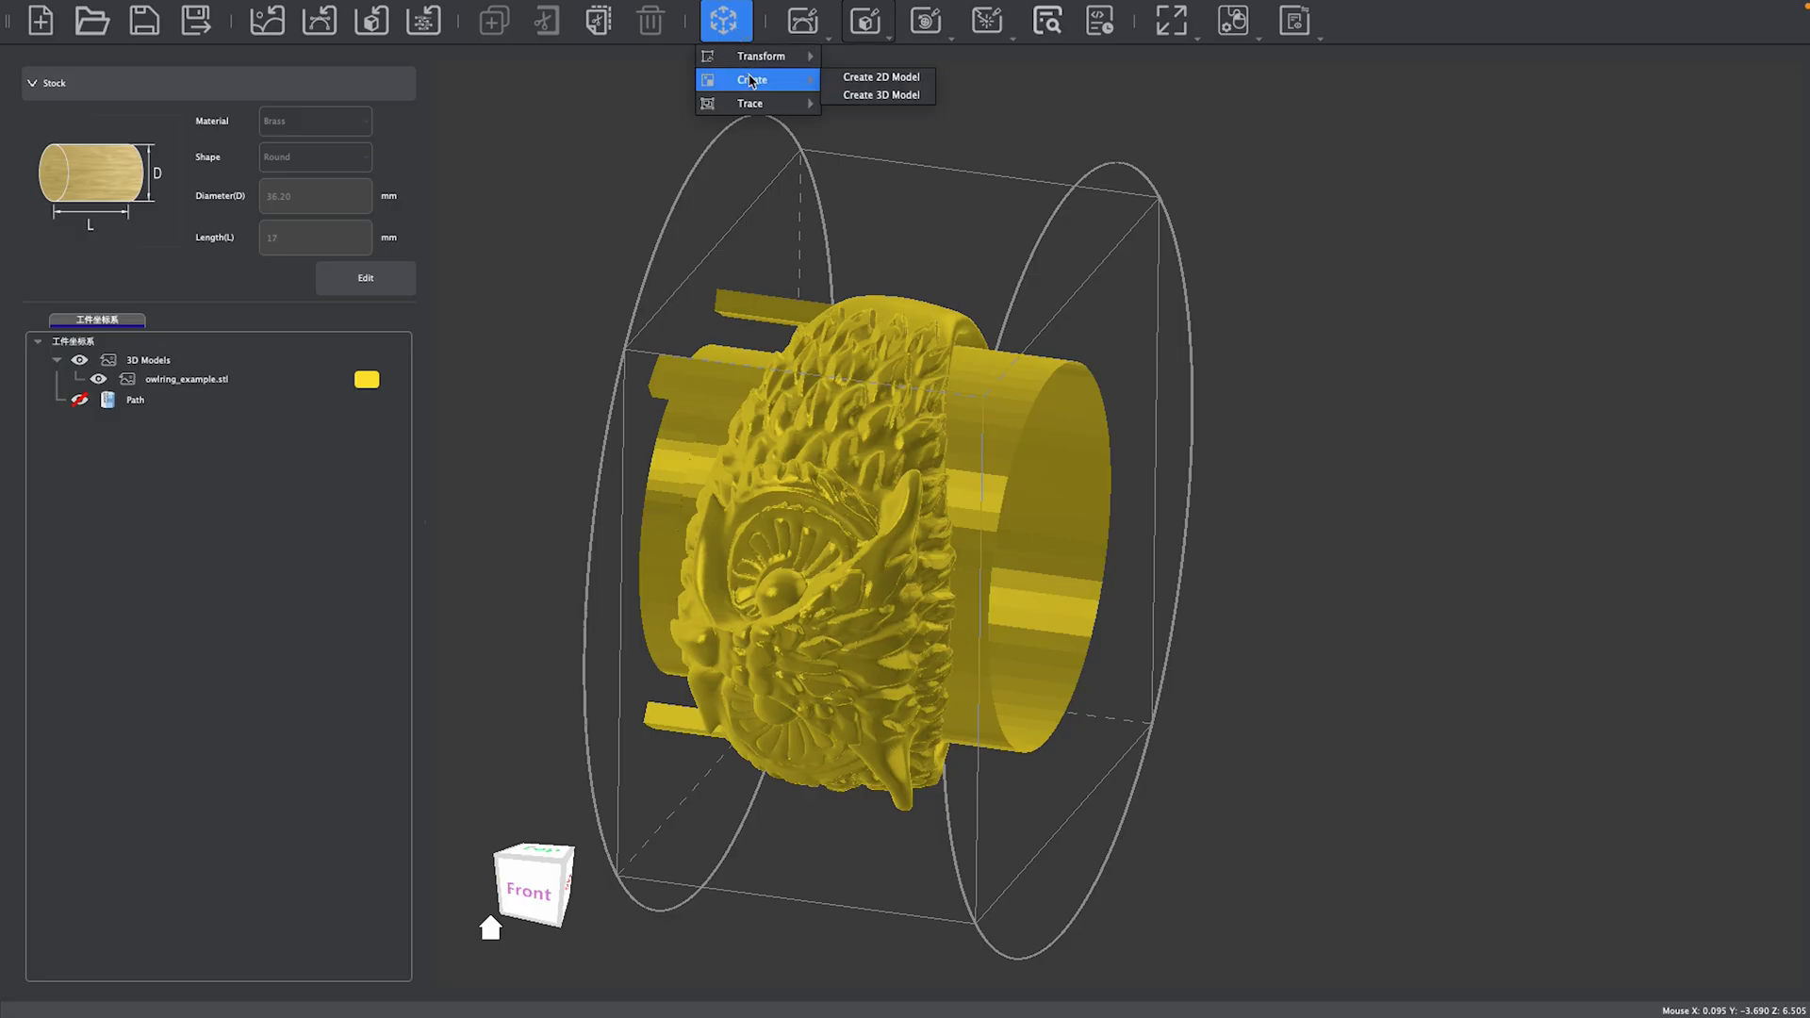
click(880, 94)
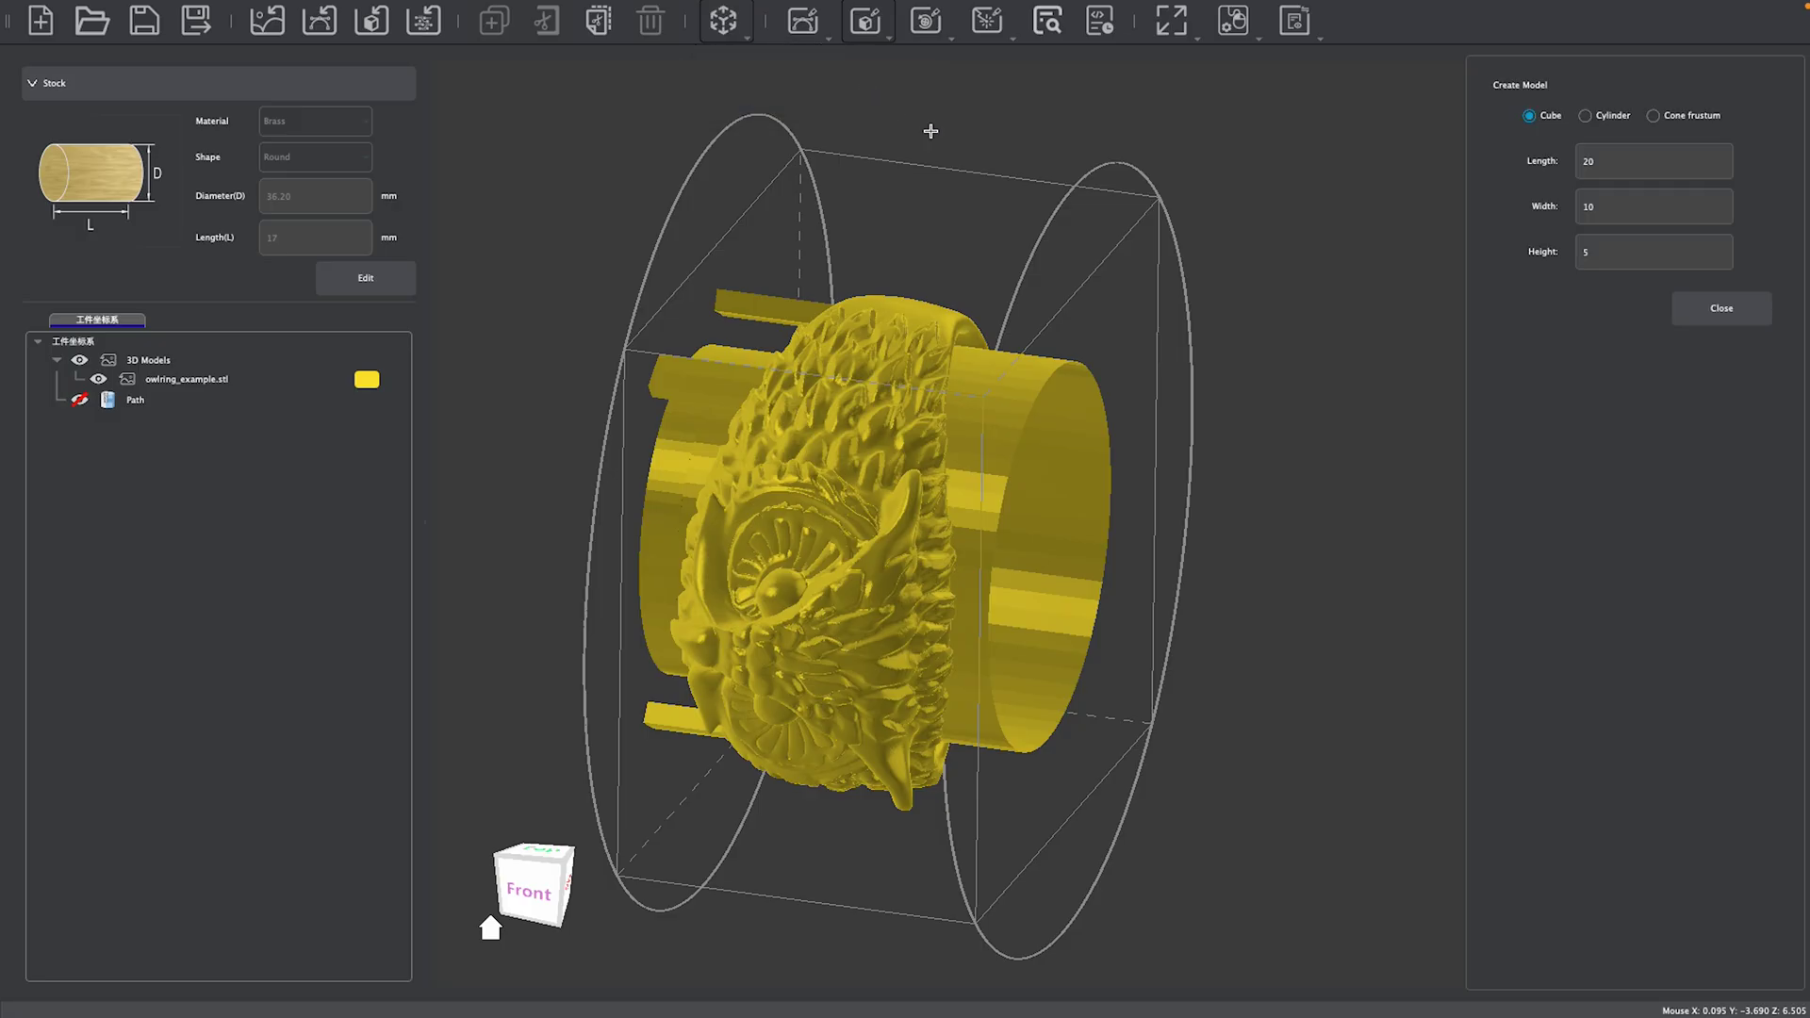
click(1584, 115)
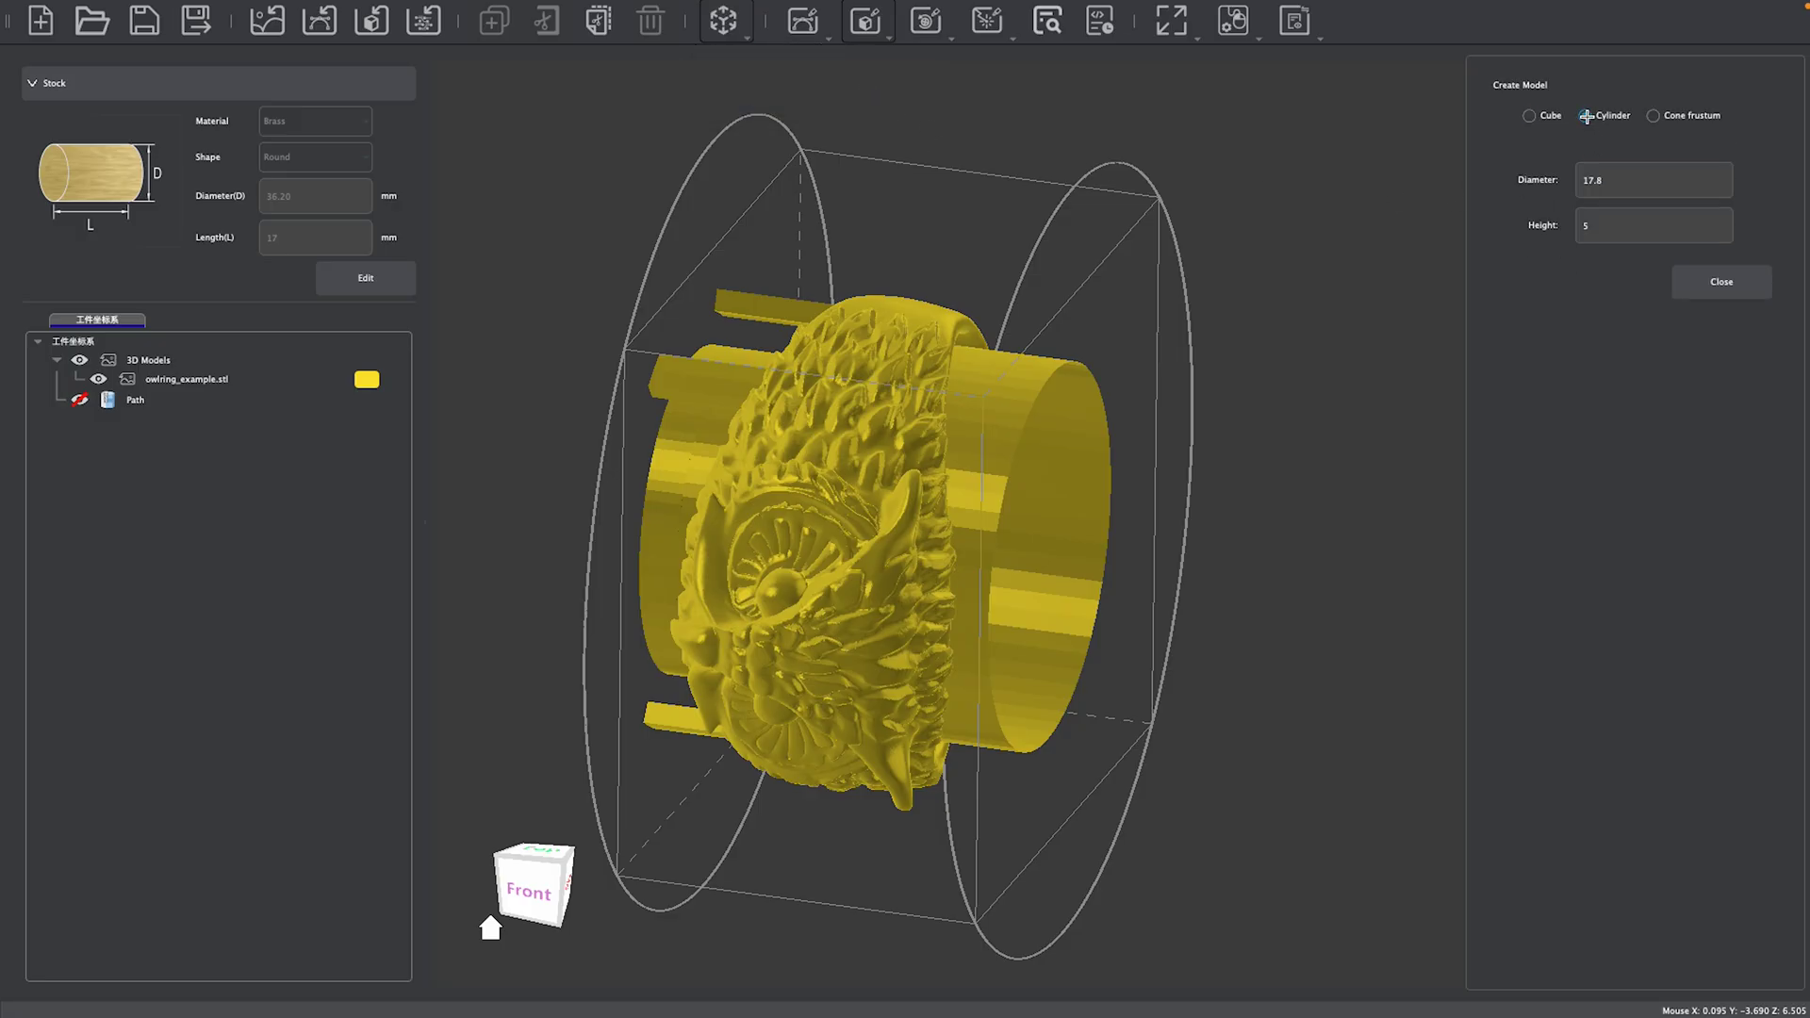
click(1620, 169)
click(1601, 226)
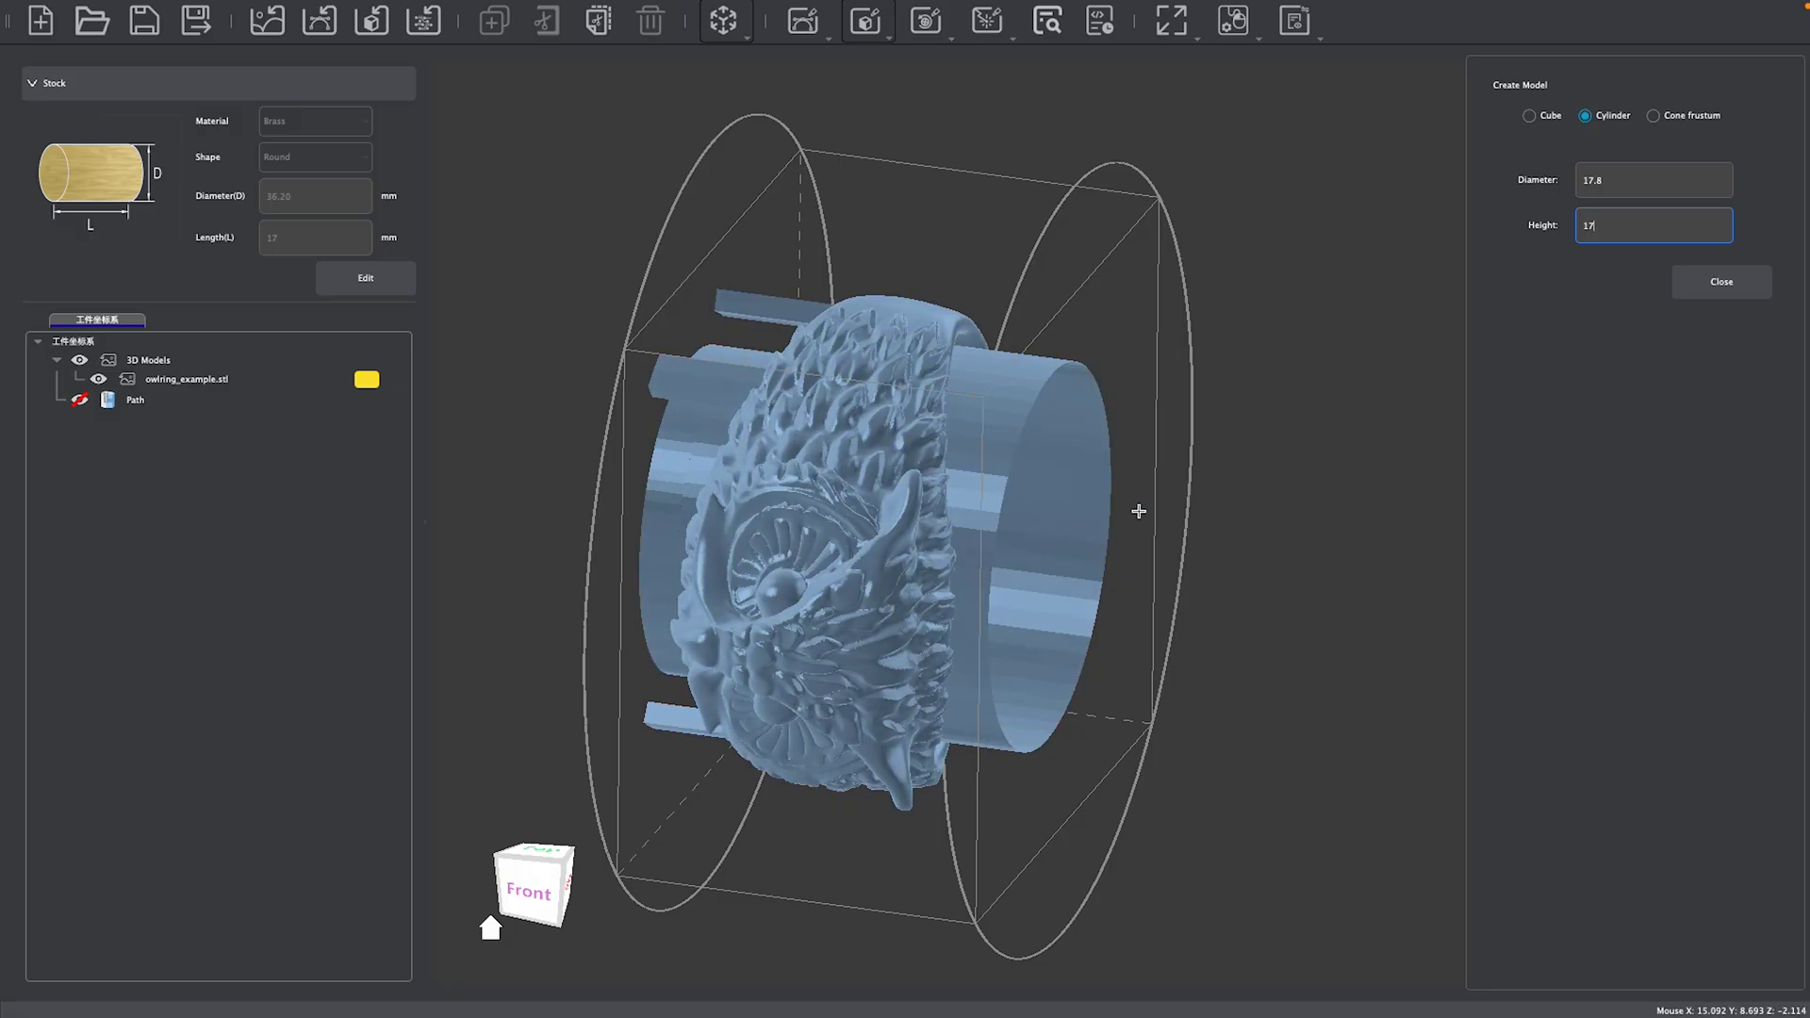
click(1192, 534)
click(1020, 547)
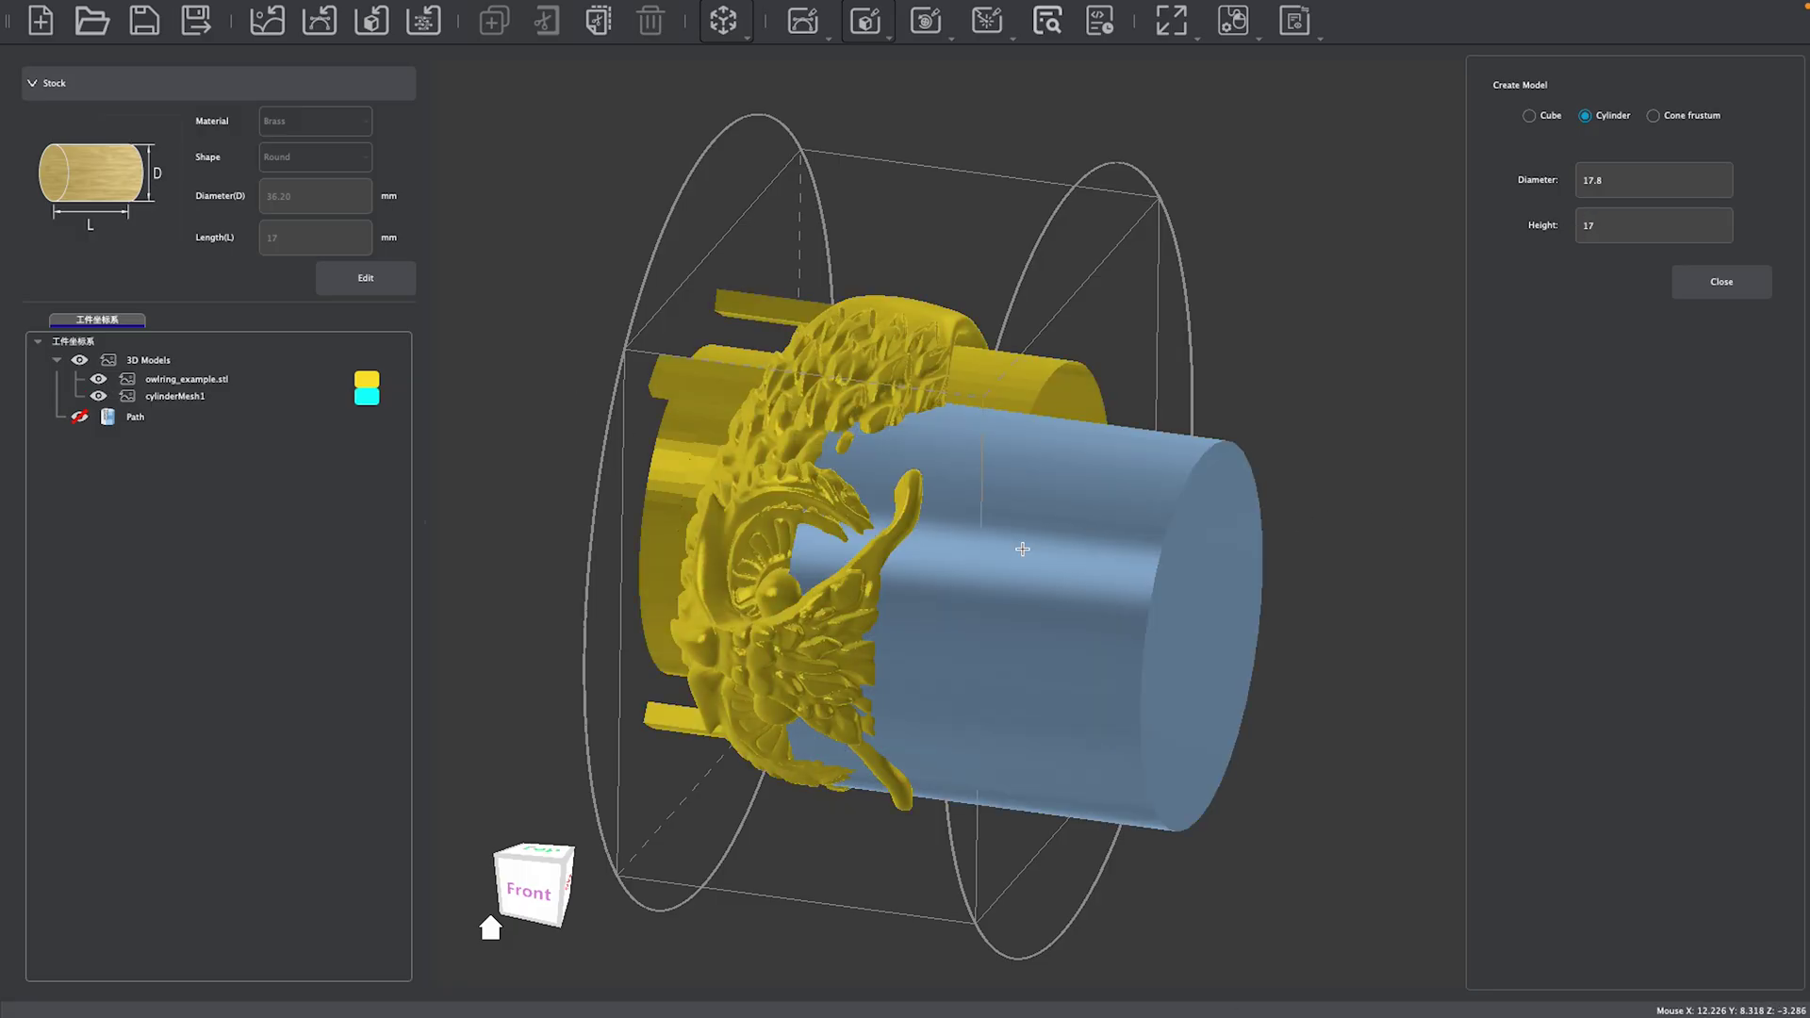
click(1698, 276)
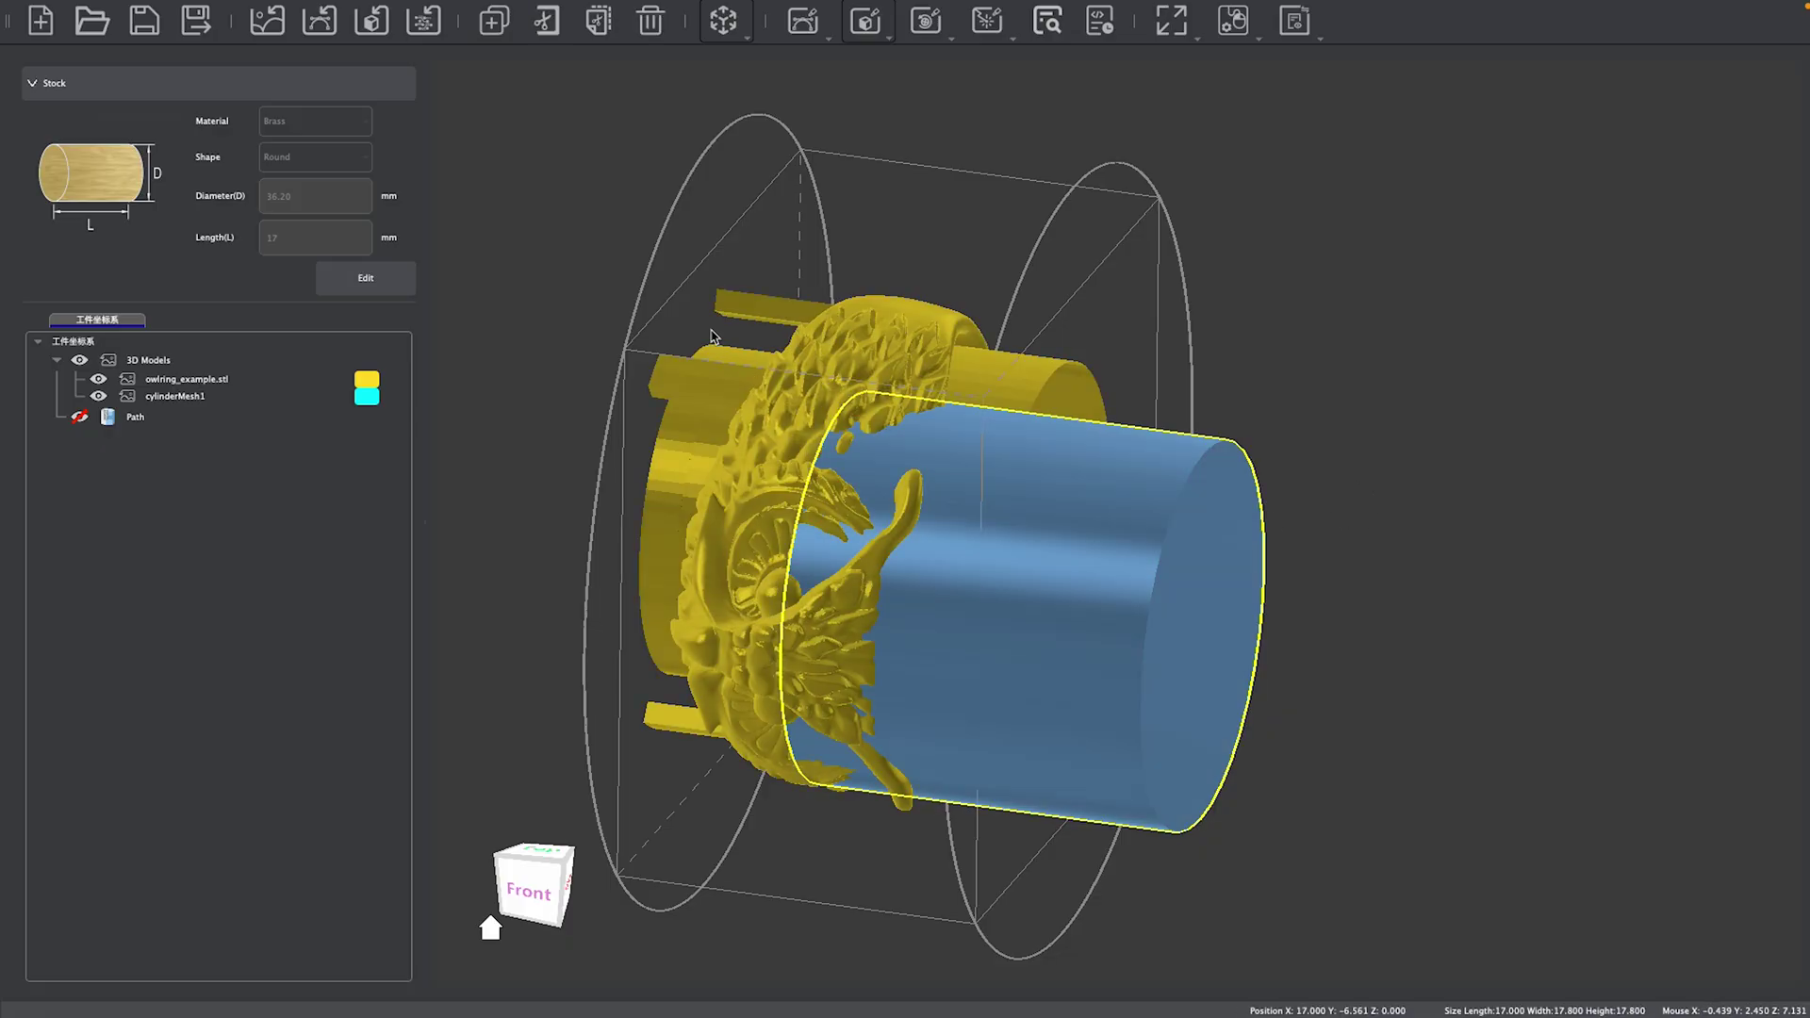
- Move the cylinder with Quick Align Stock so it sits at X 8.5, Y 0
click(723, 20)
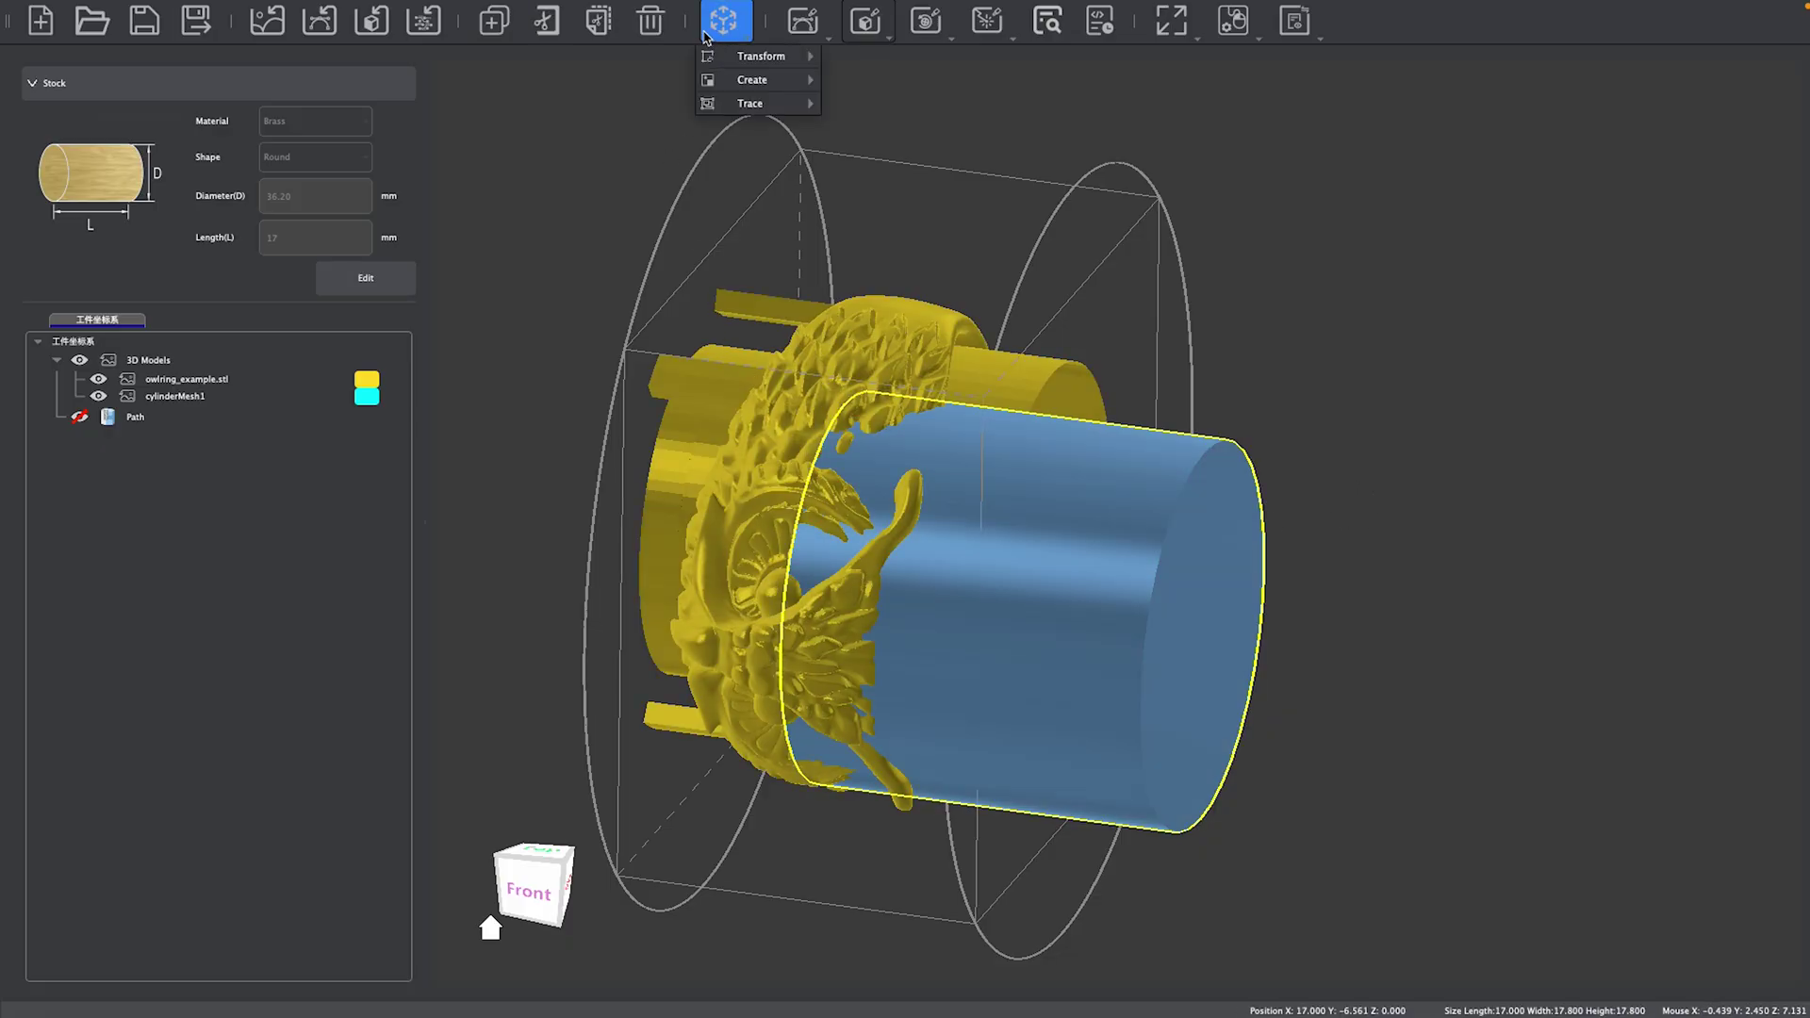
mouse_move(758, 56)
click(872, 60)
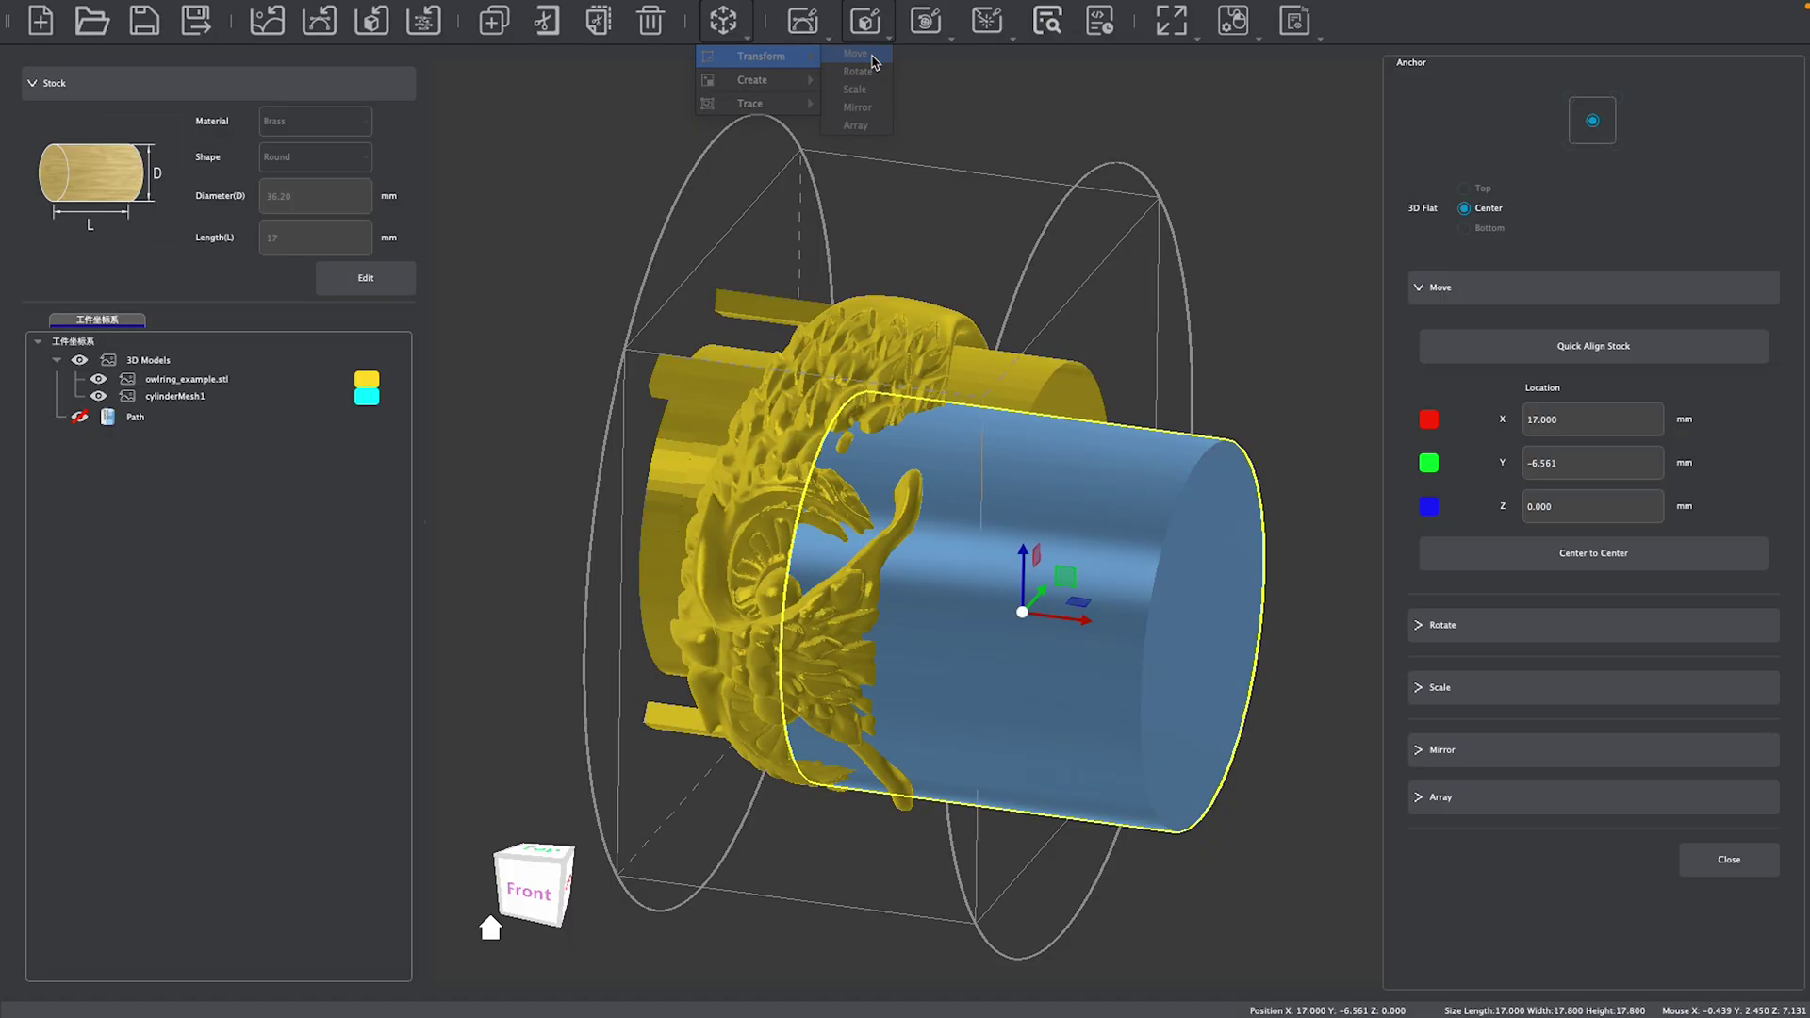
click(1496, 356)
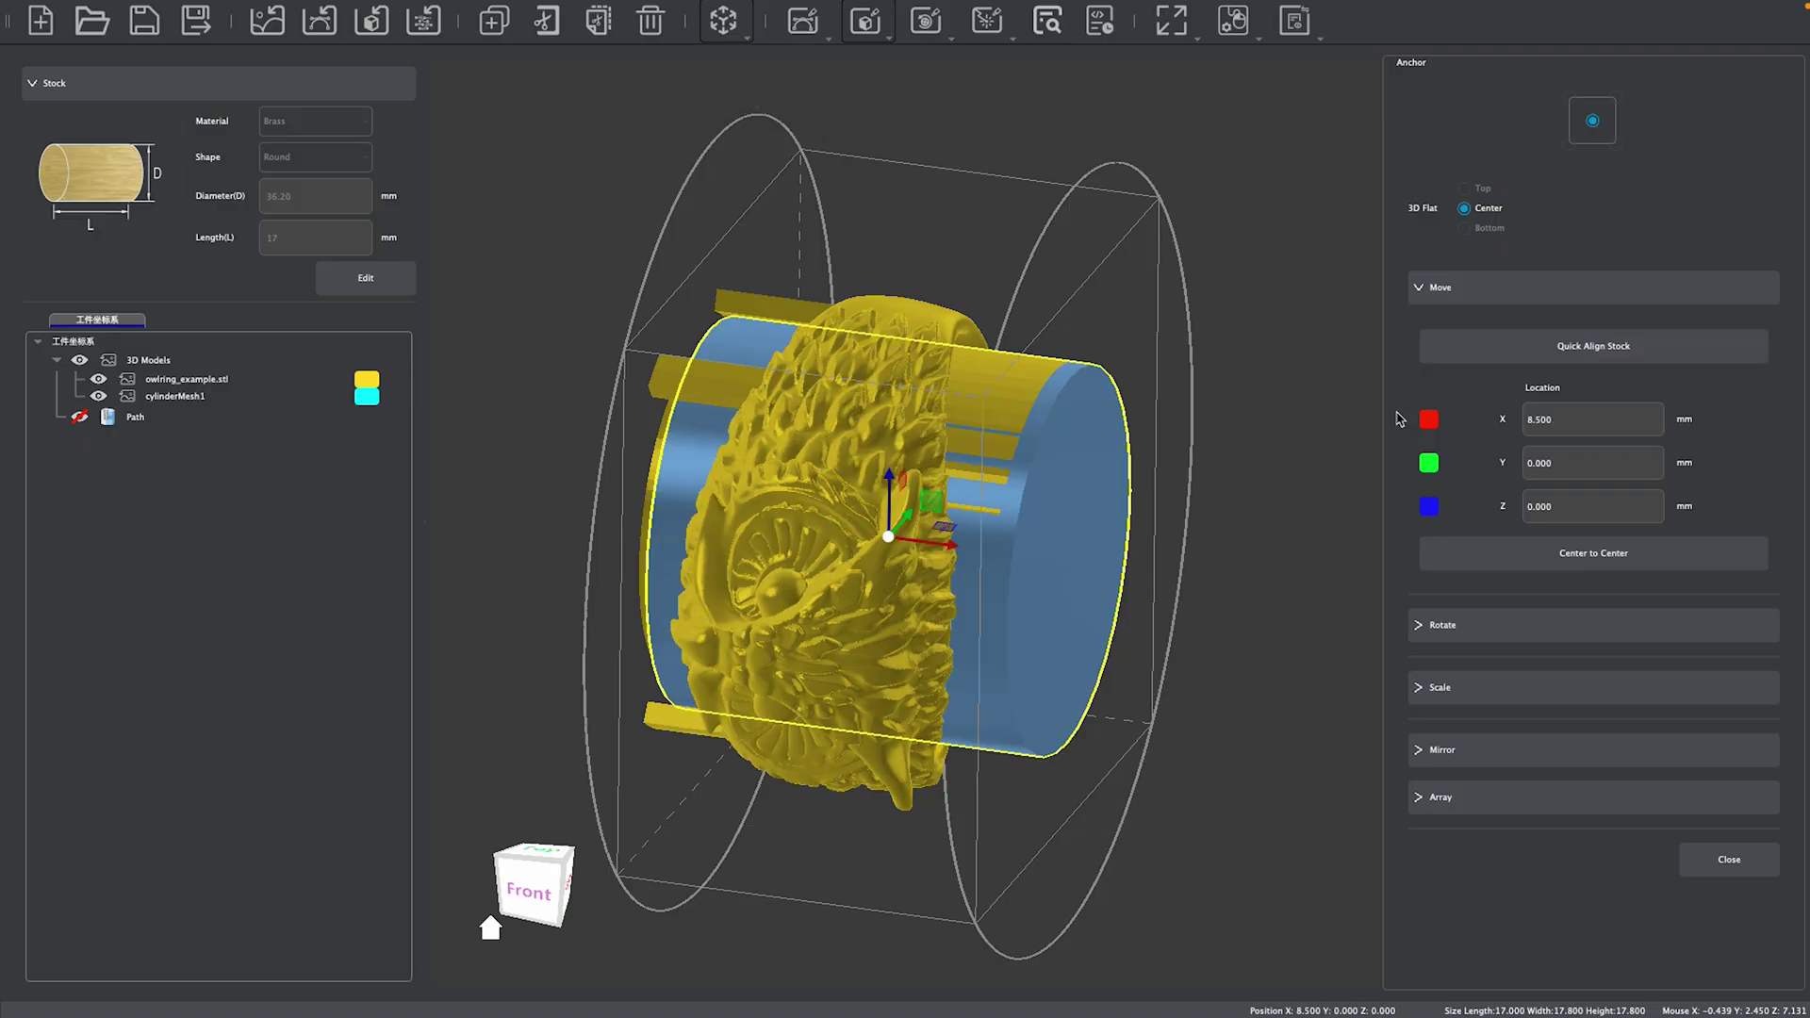
middle_drag(957, 615, 747, 533)
- Check the cylinder's alignment from the Right view and select the owl ring
click(537, 874)
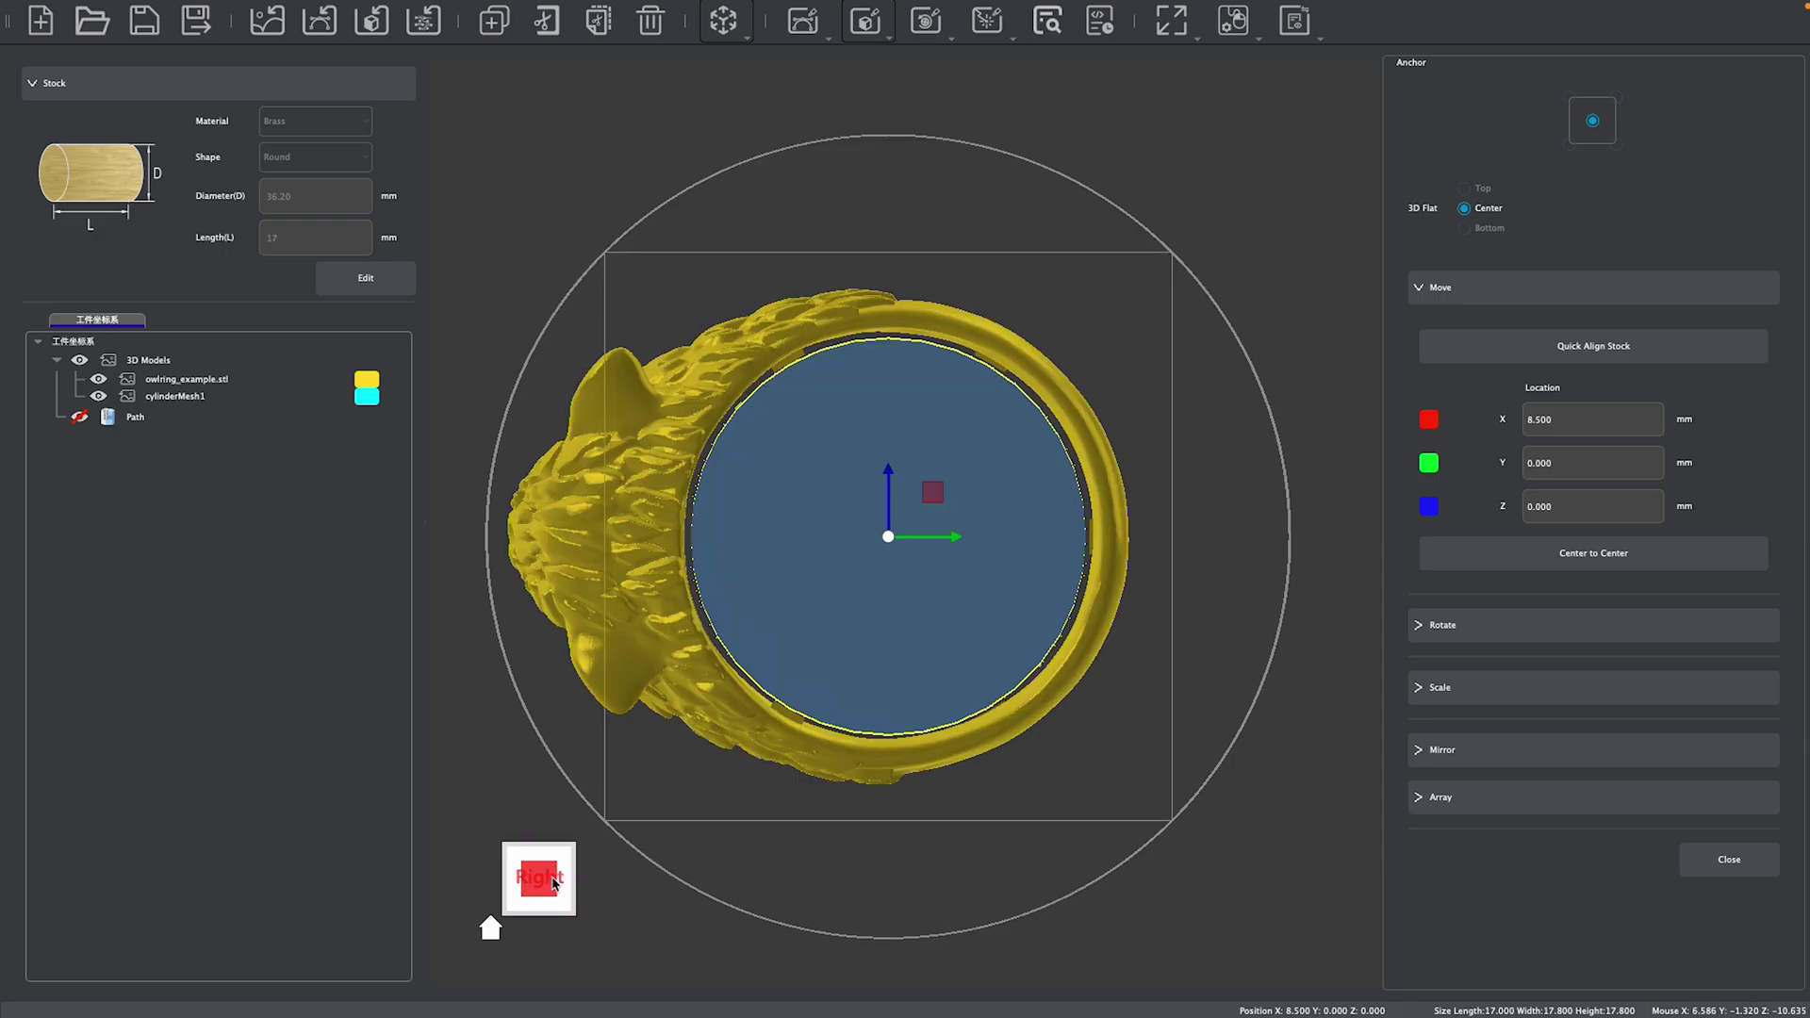
scroll(683, 472, up, 4)
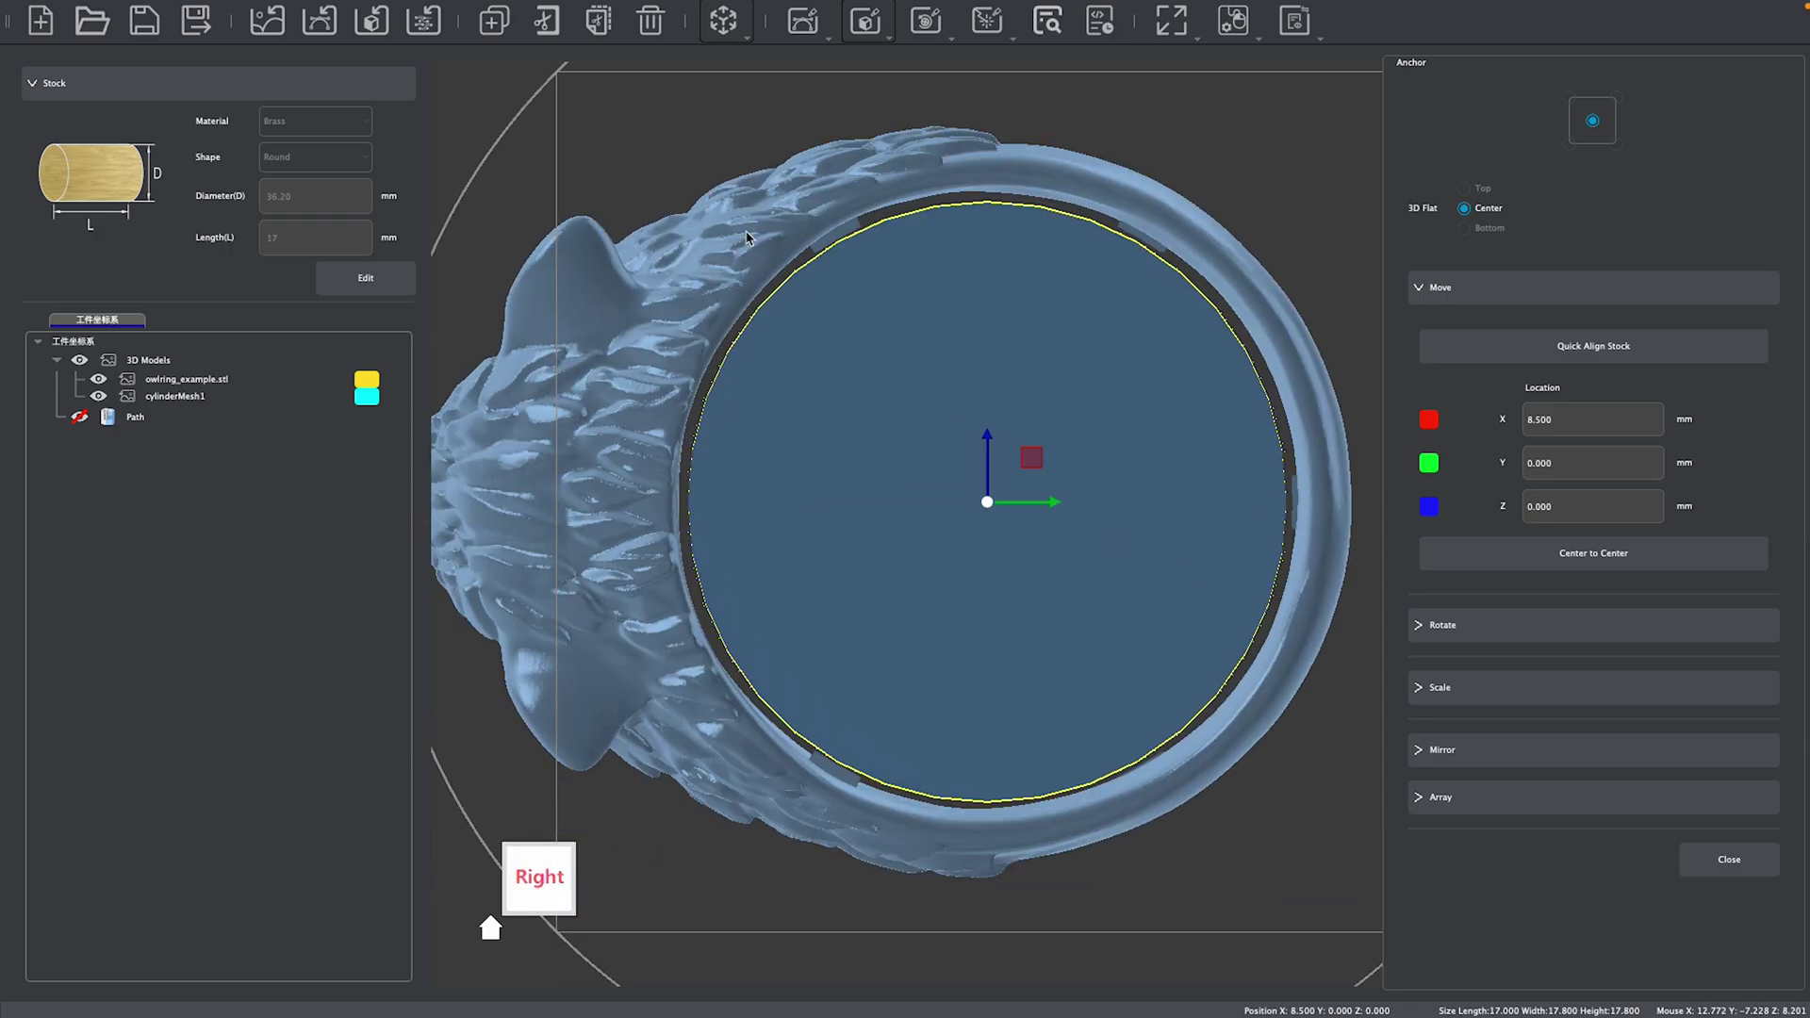
scroll(641, 358, down, 4)
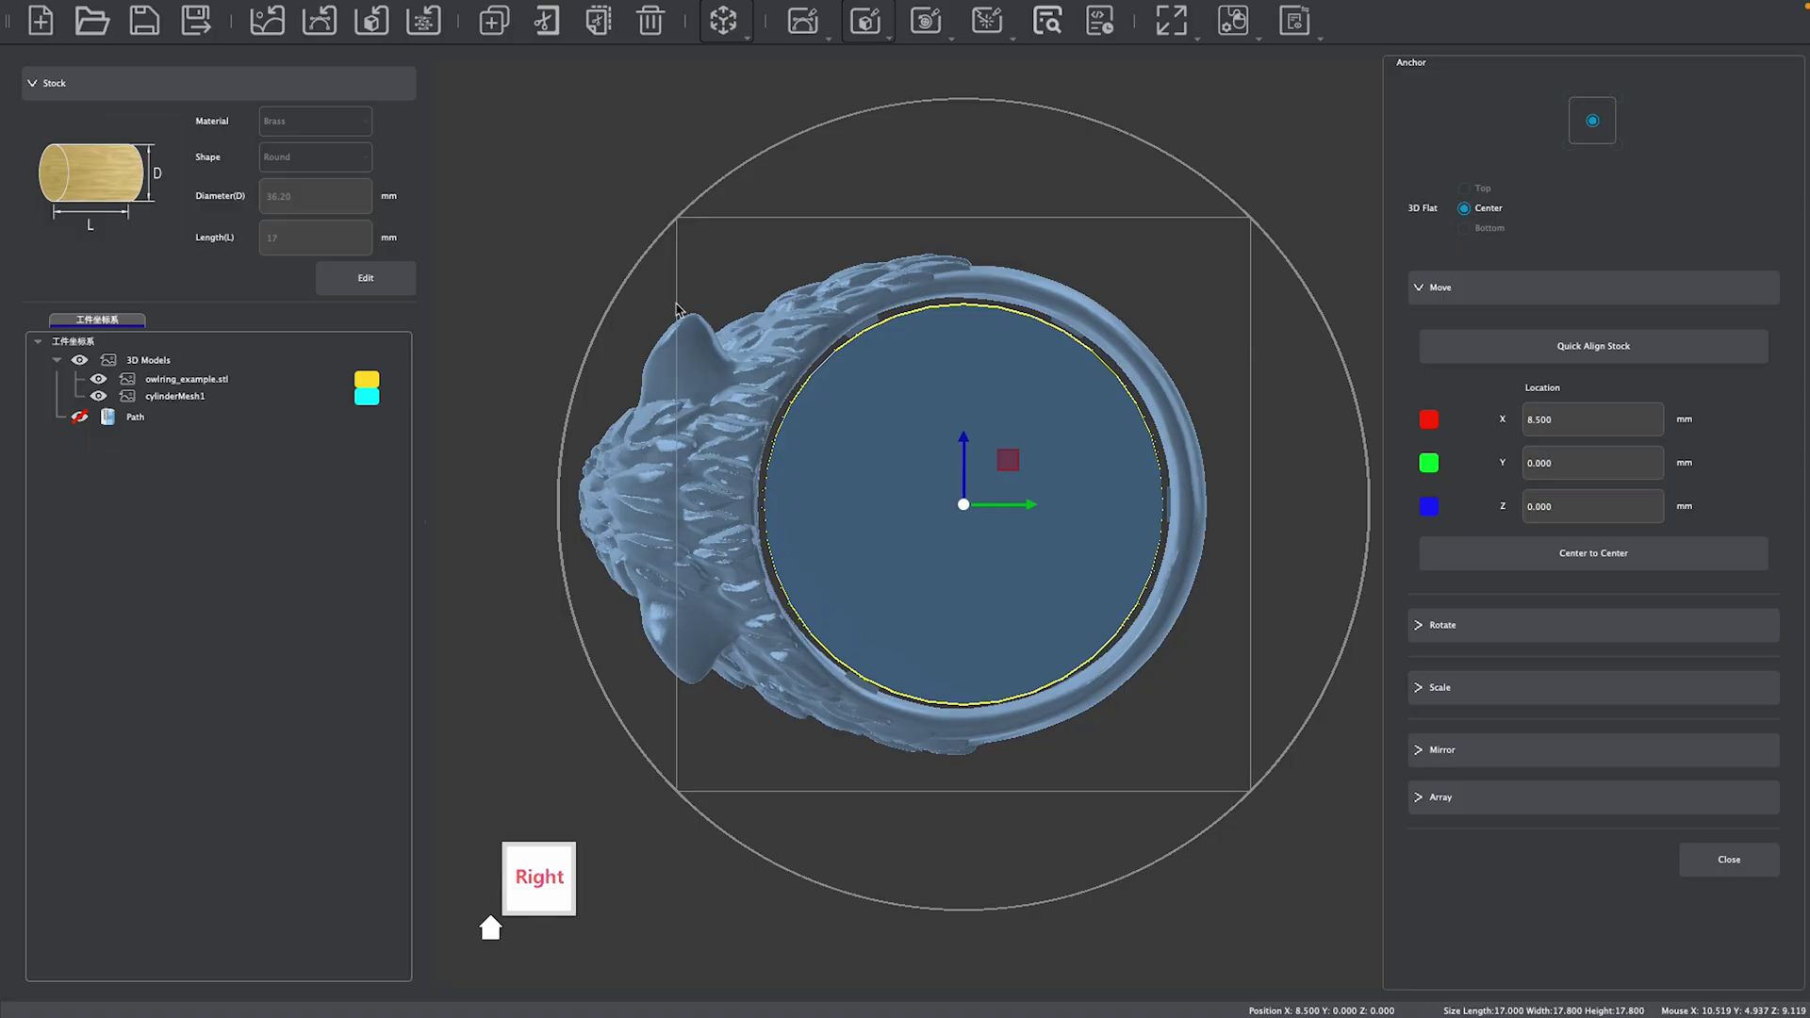
click(896, 704)
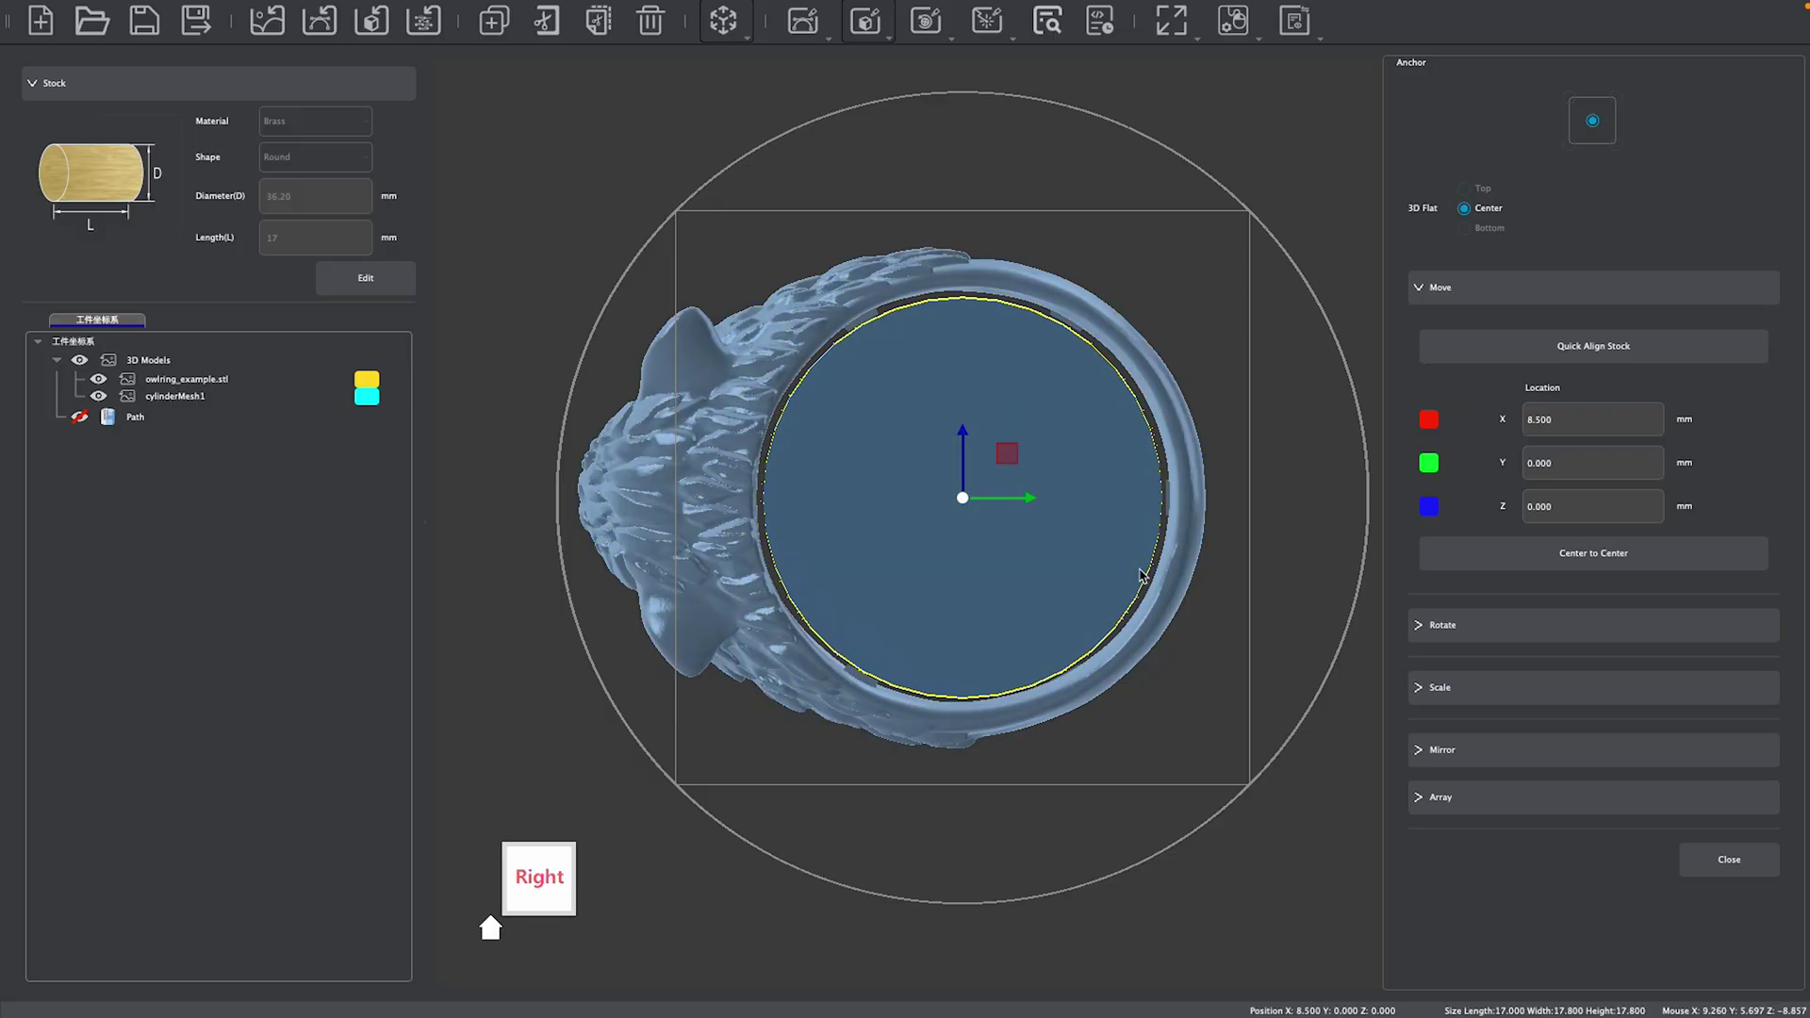
scroll(938, 439, up, 3)
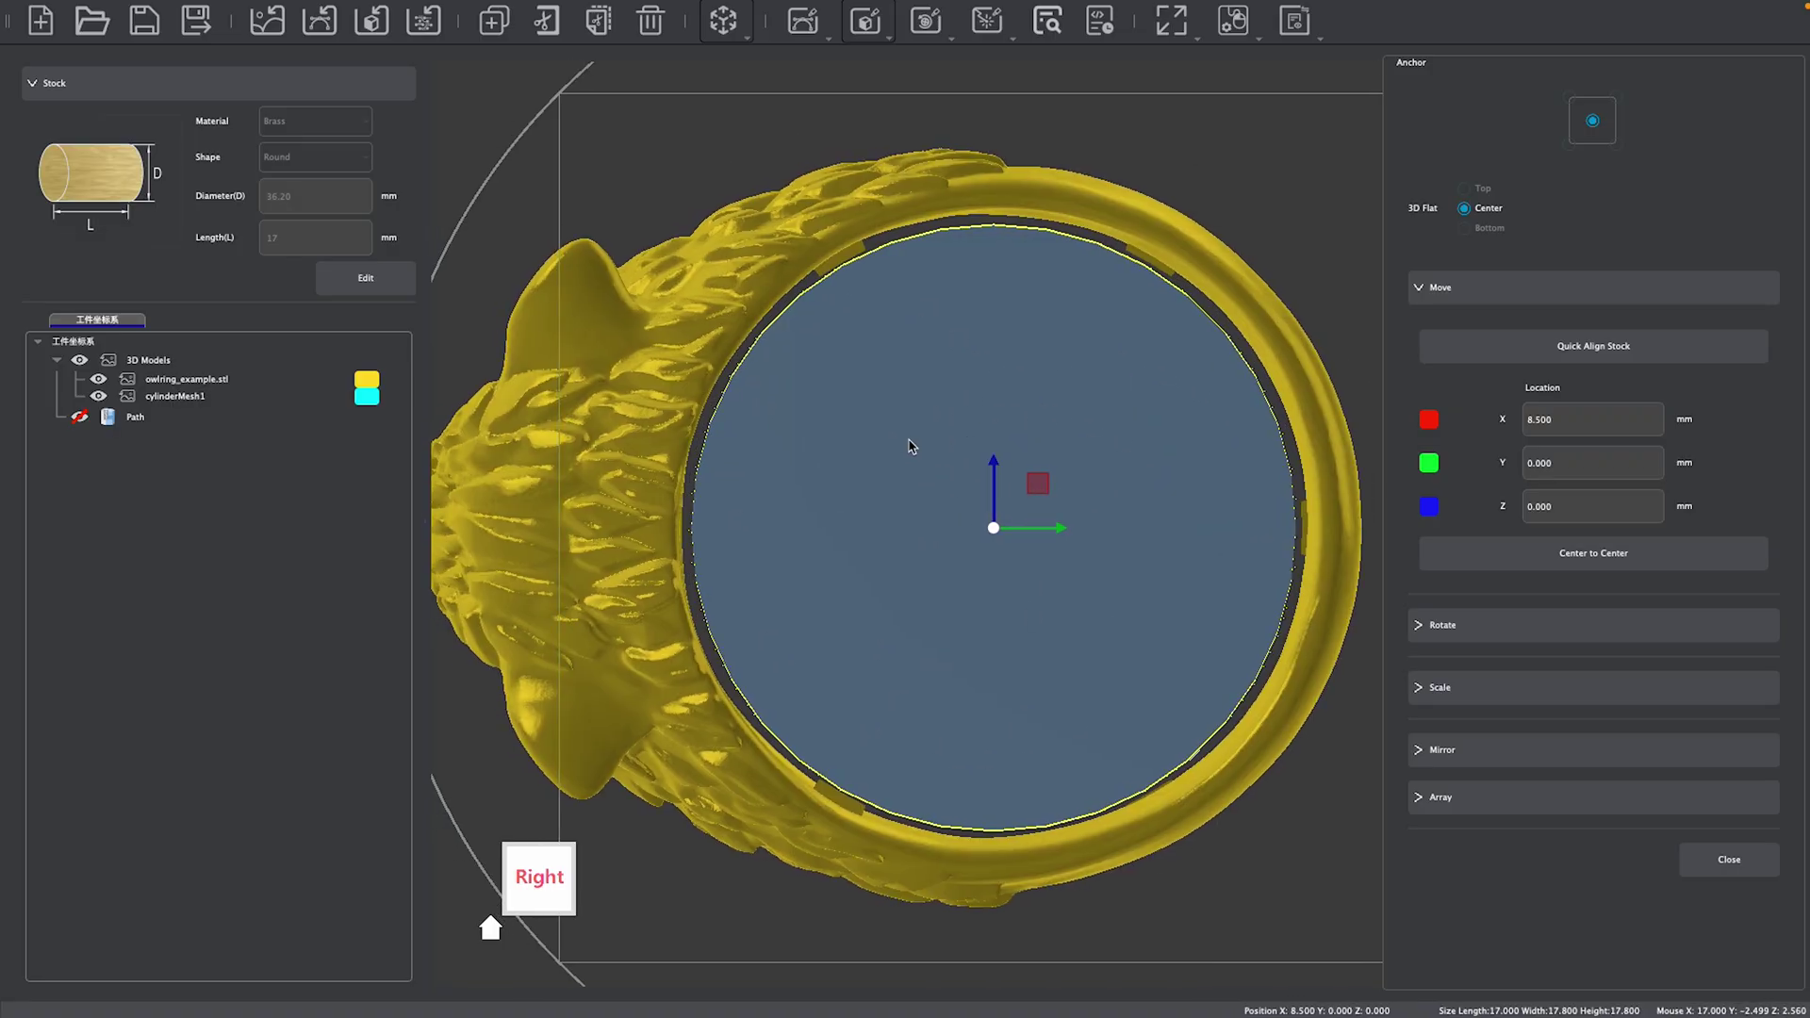
scroll(753, 476, down, 3)
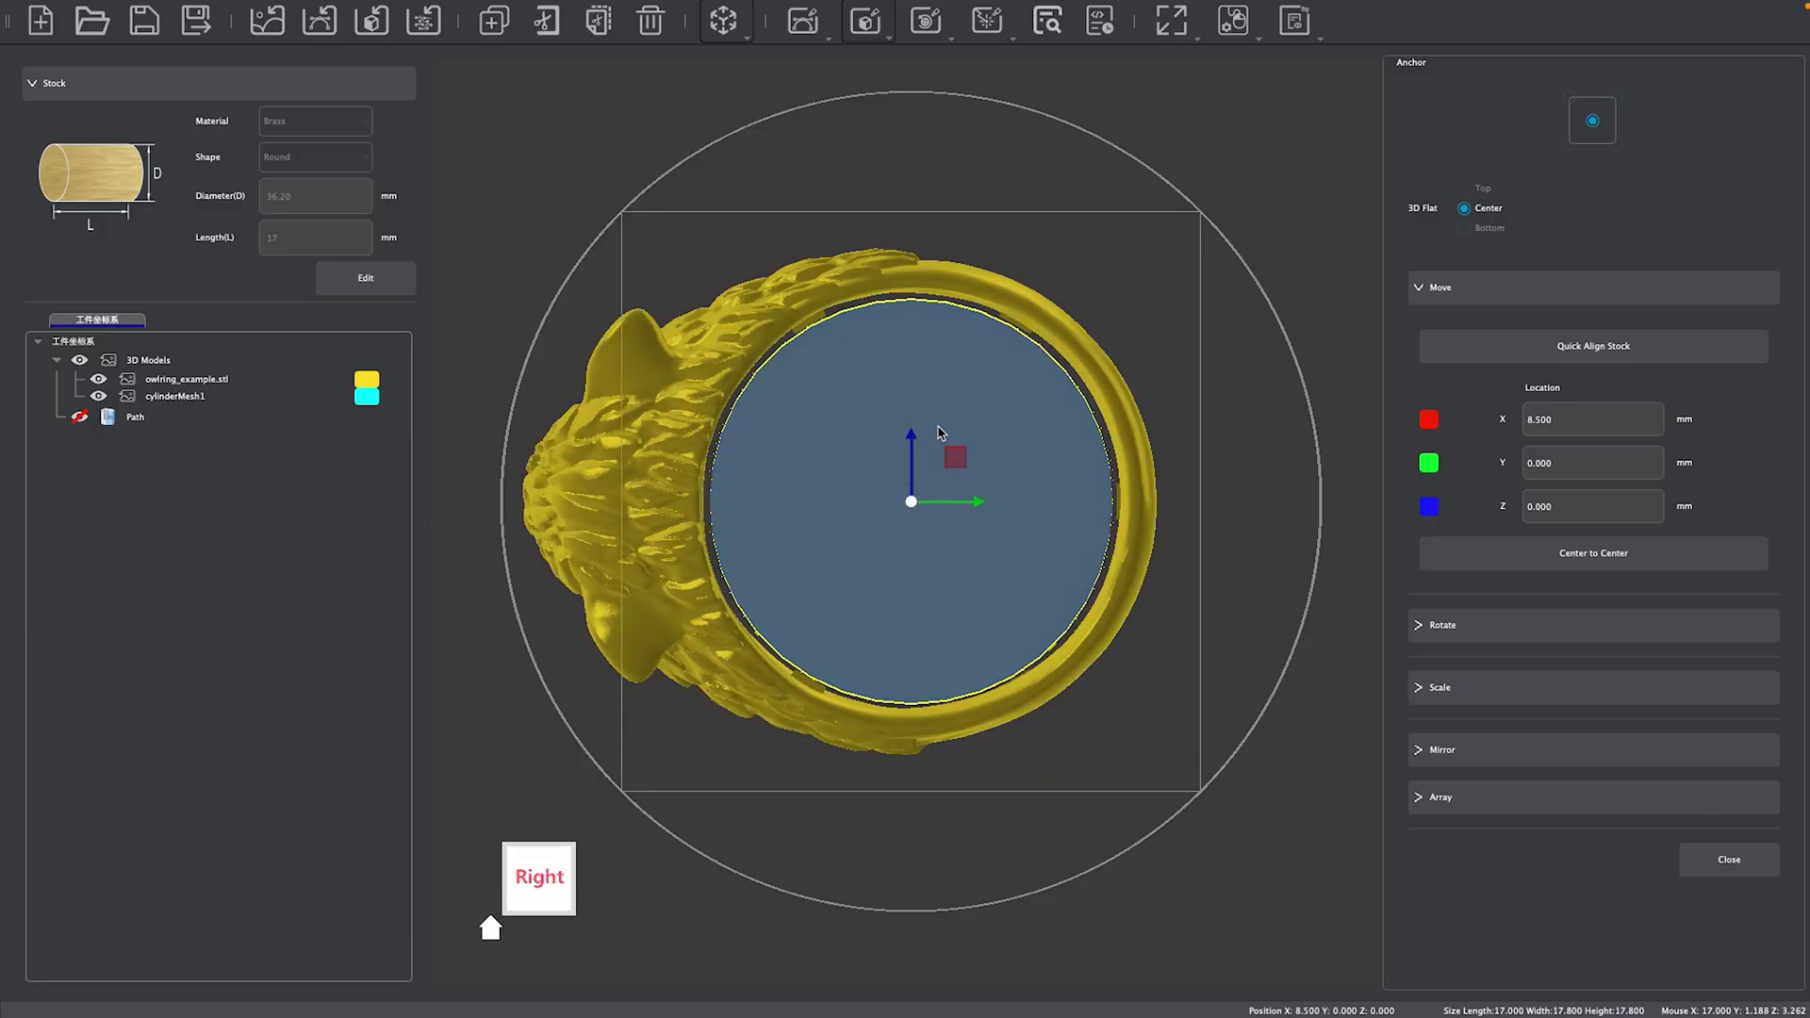
scroll(820, 426, up, 3)
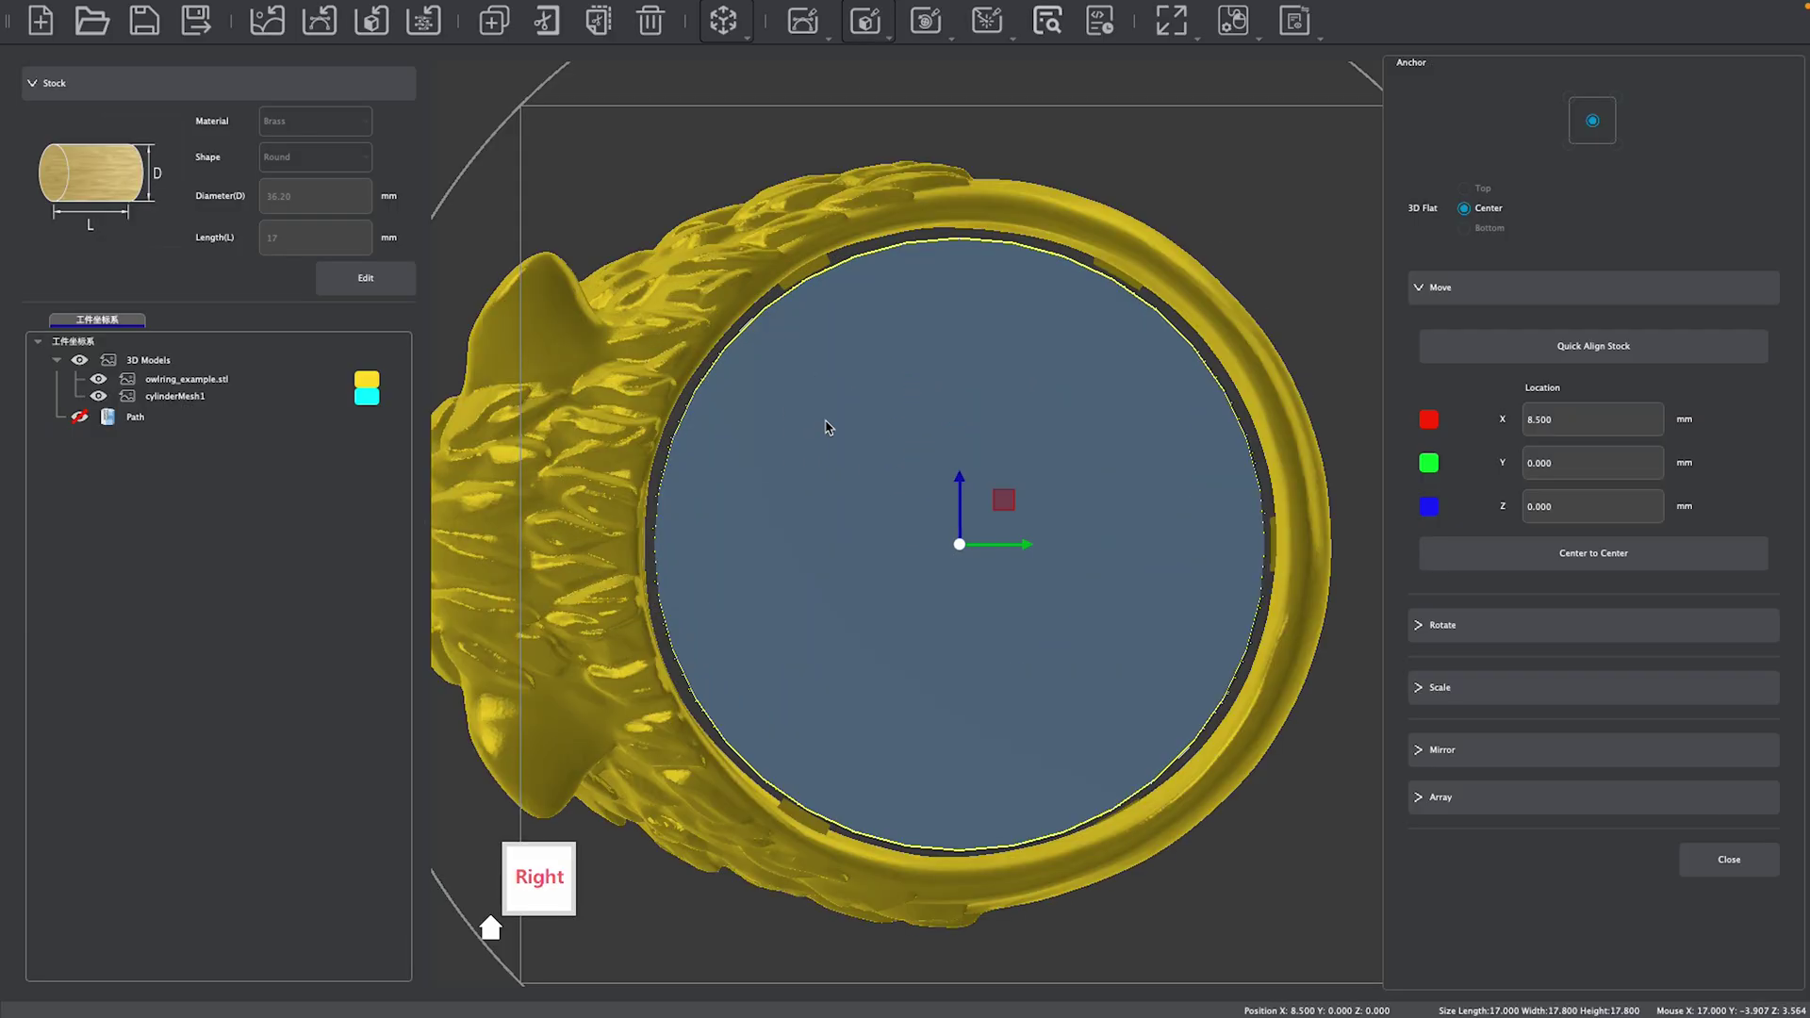
- Review the owl ring's position and Scale settings, then close Transform with the ring unchanged
drag(662, 309, 755, 330)
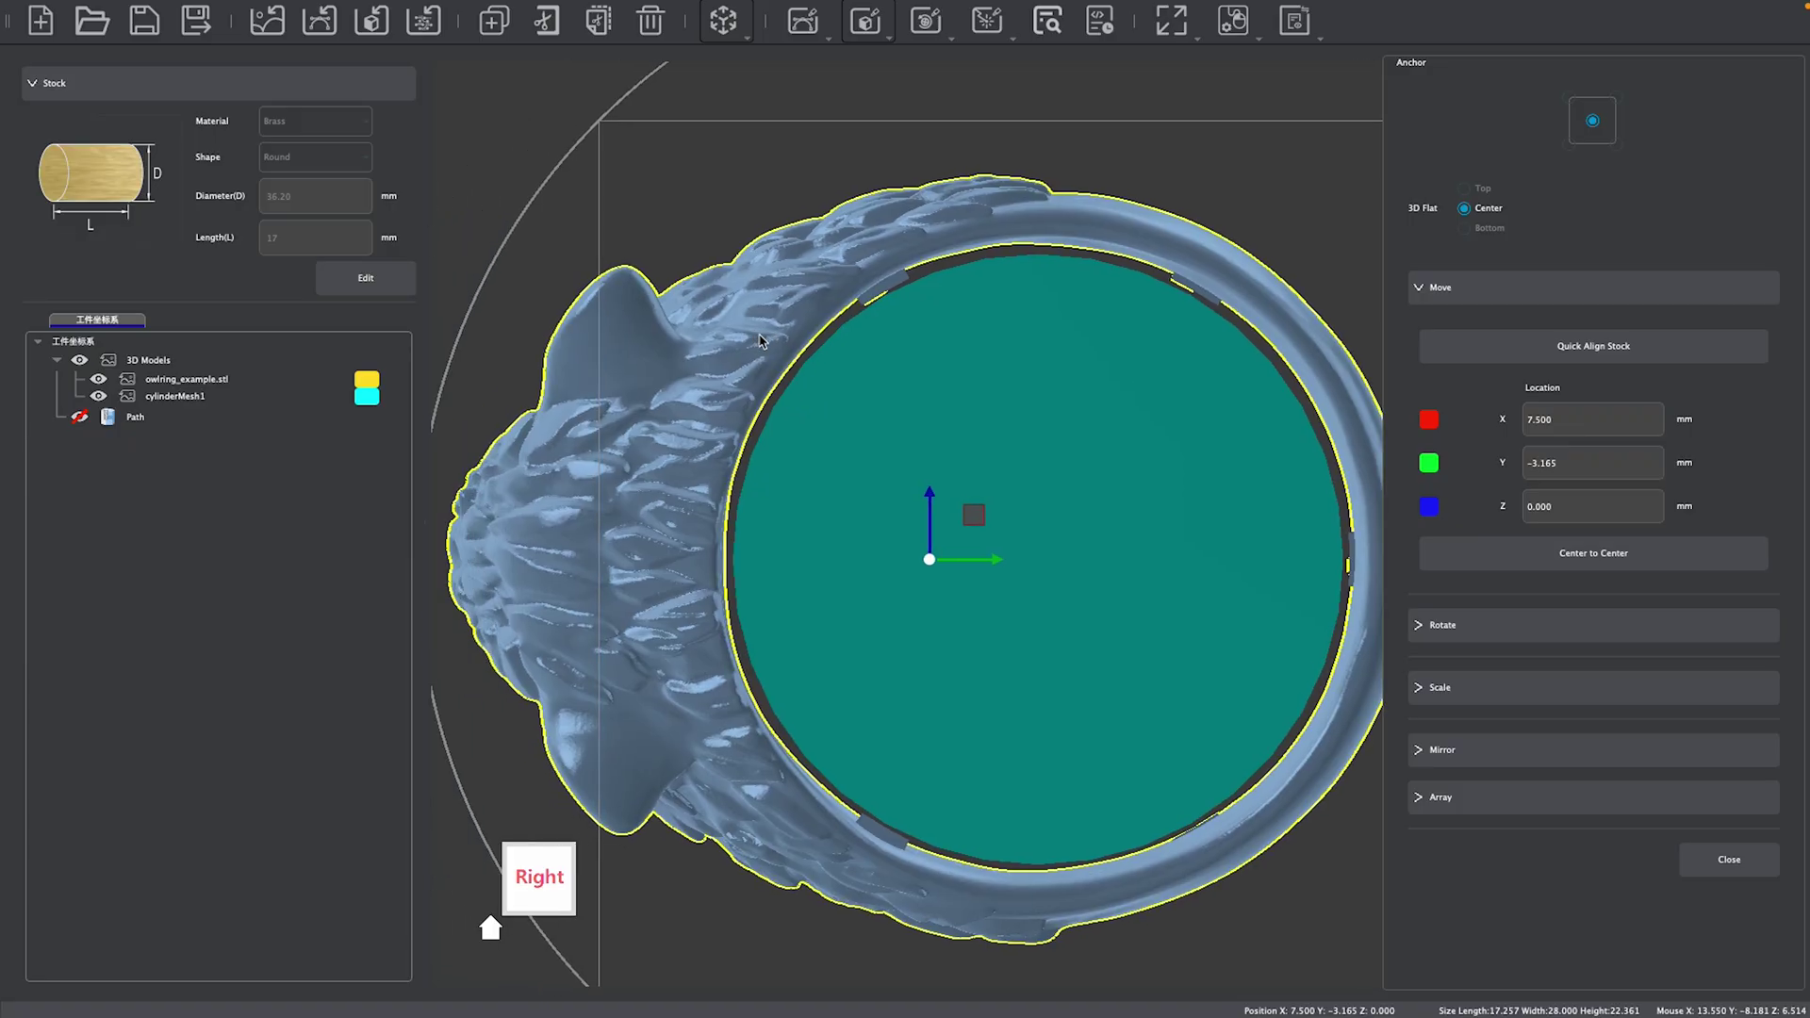
click(1499, 687)
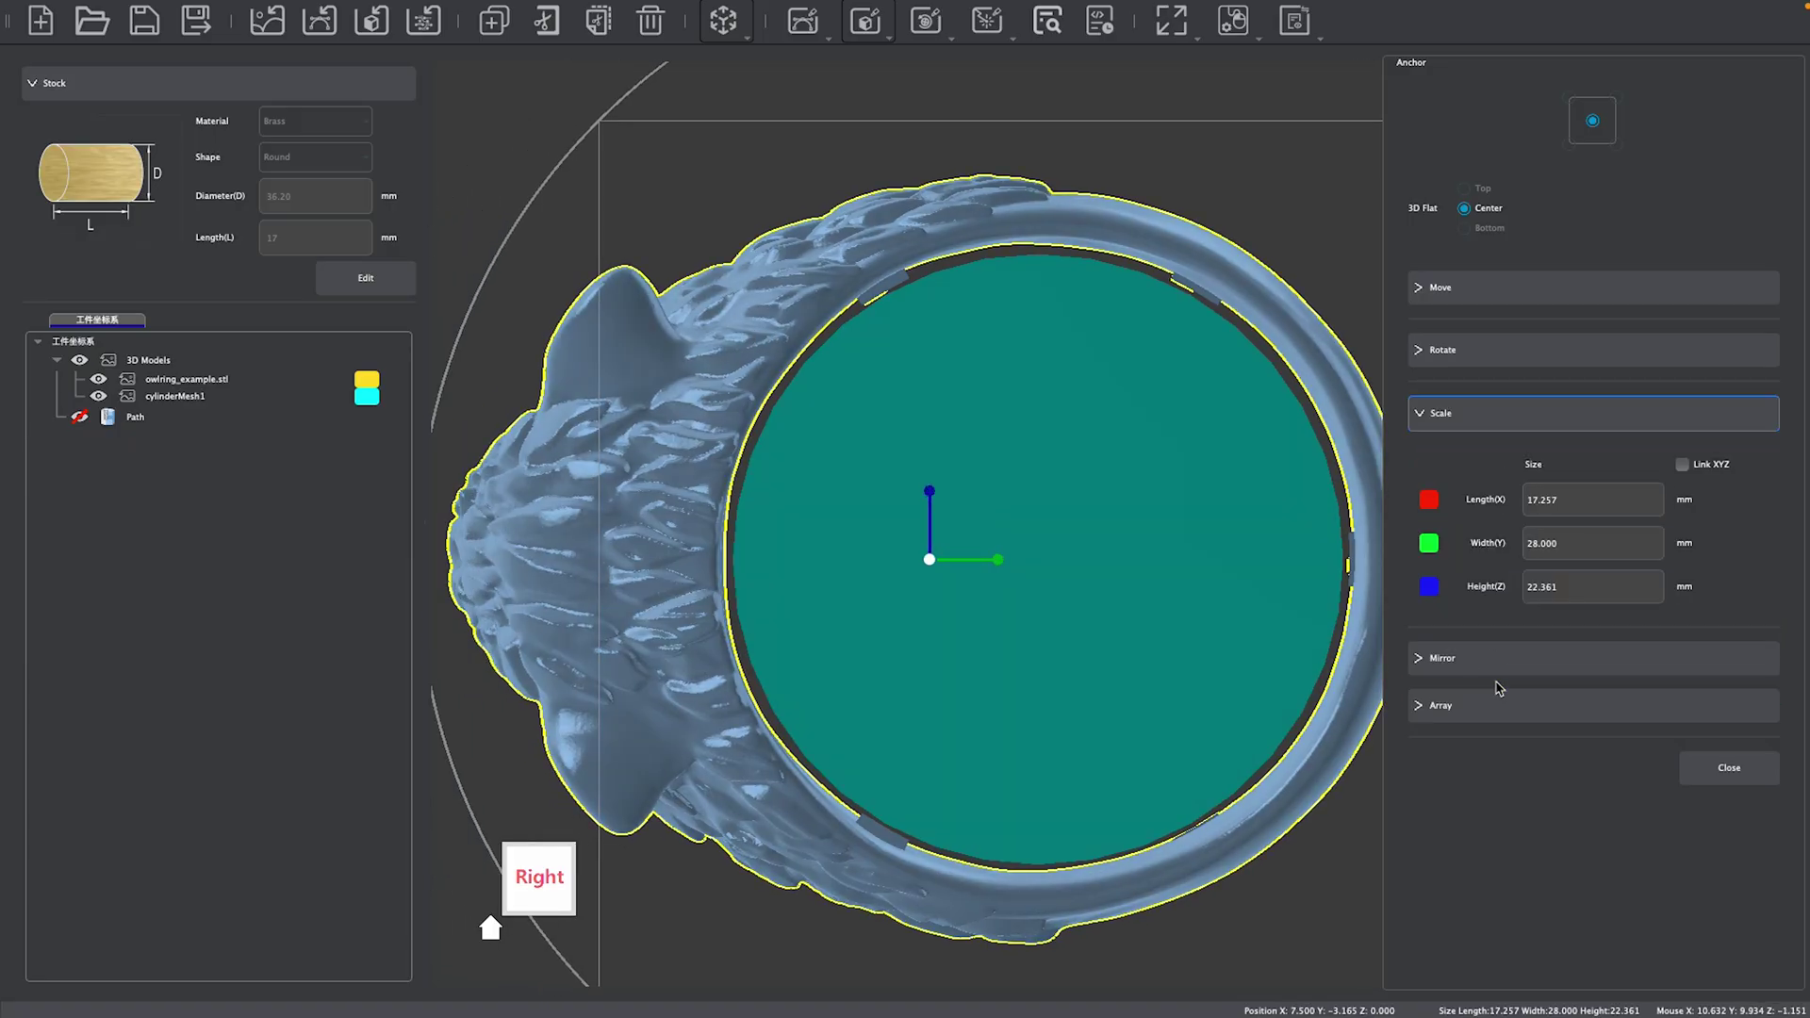
middle_drag(942, 339, 860, 316)
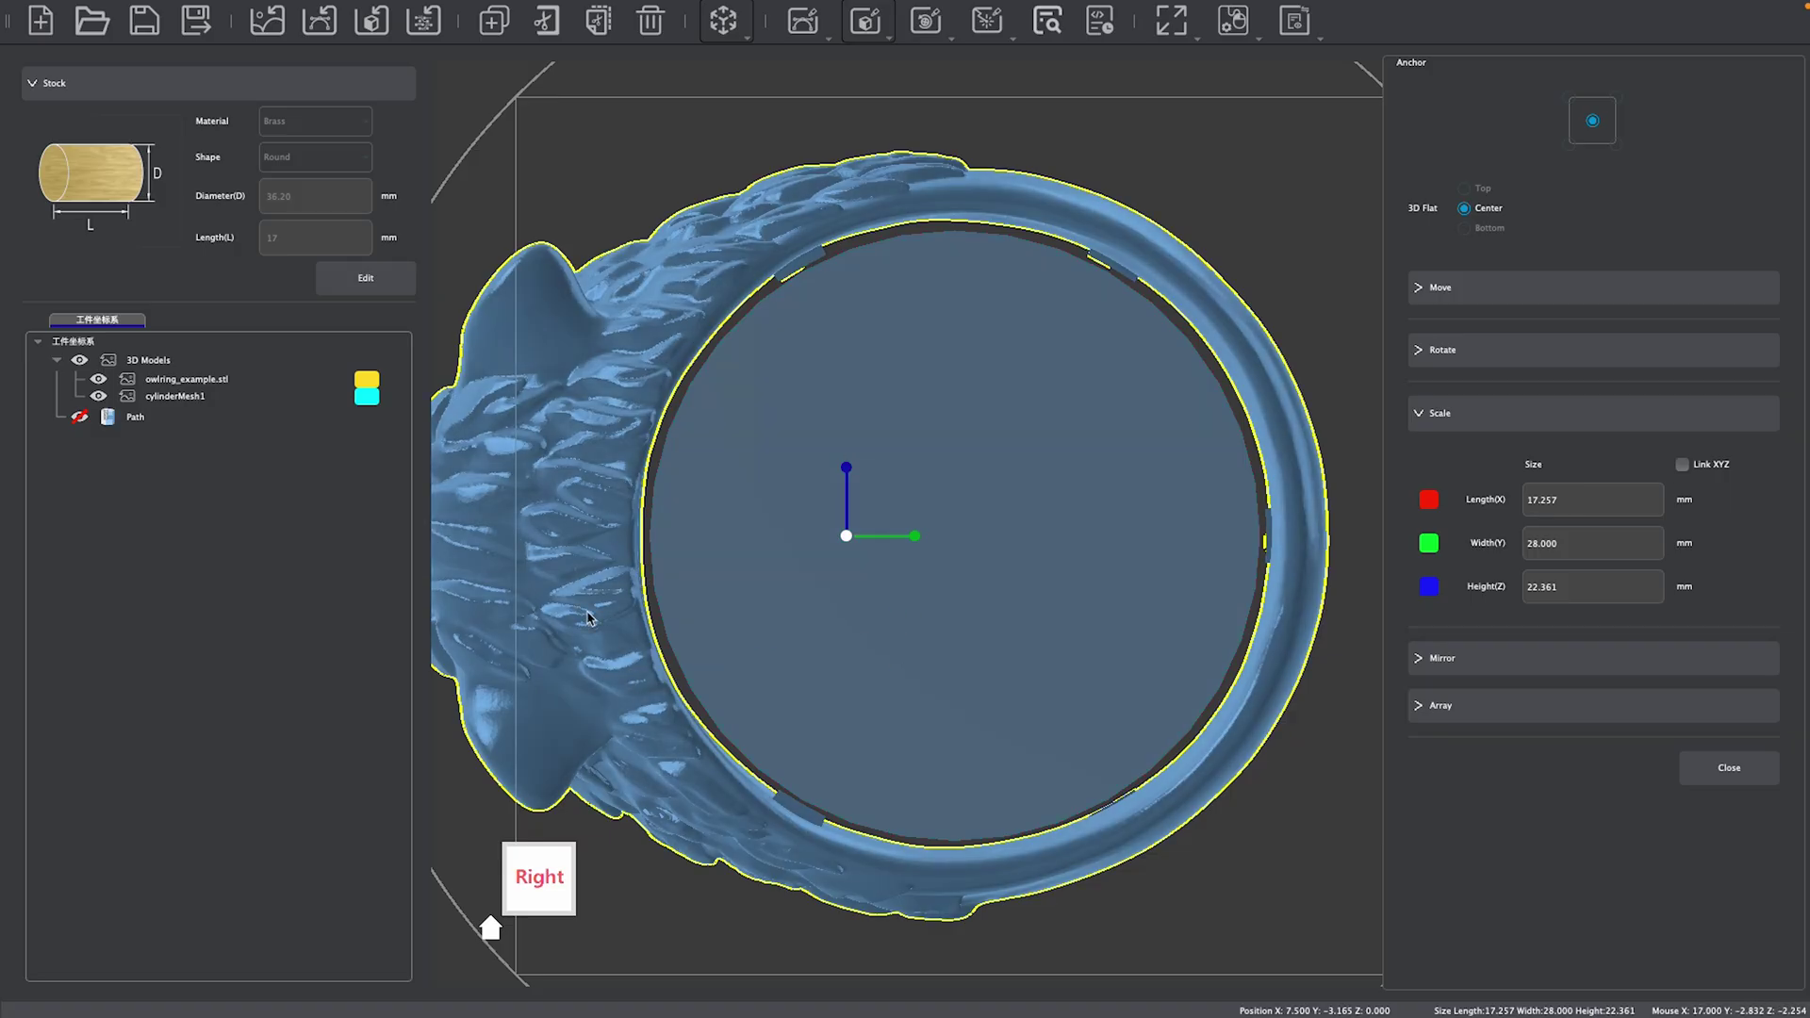
middle_drag(741, 476, 791, 465)
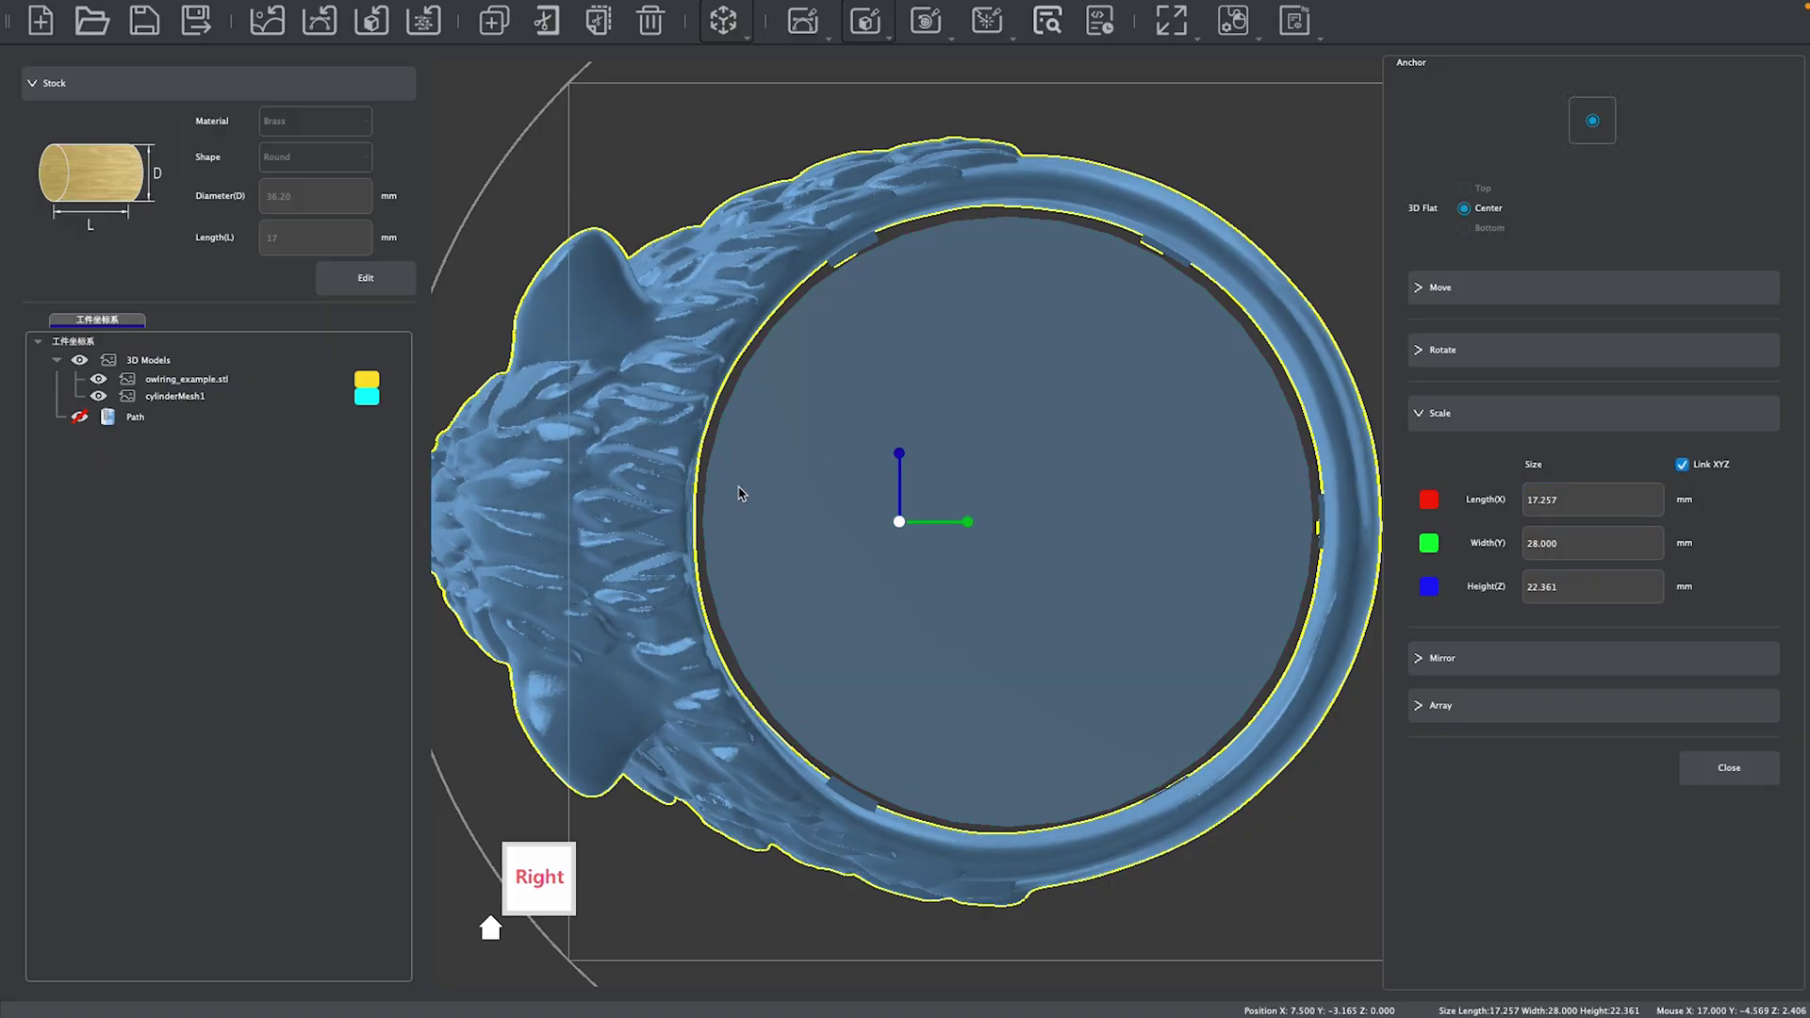
scroll(739, 444, down, 3)
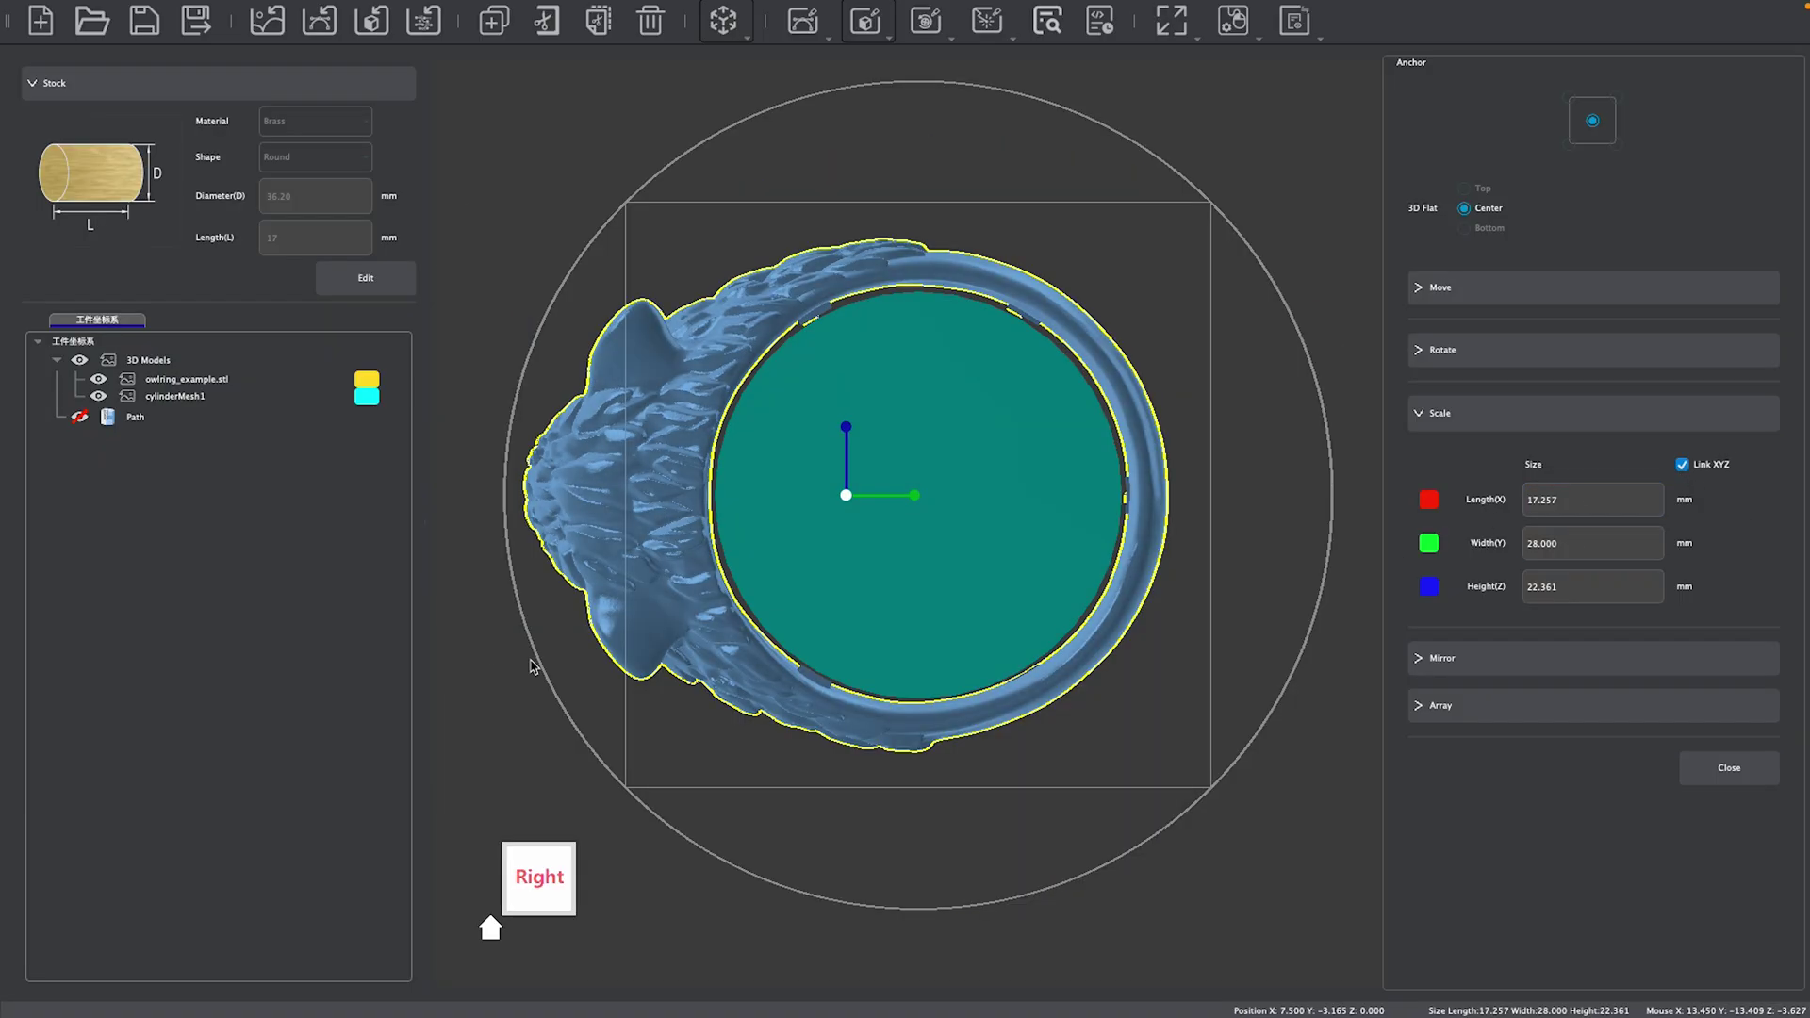
mouse_move(538, 876)
mouse_down()
mouse_move(538, 763)
mouse_move(544, 869)
mouse_up()
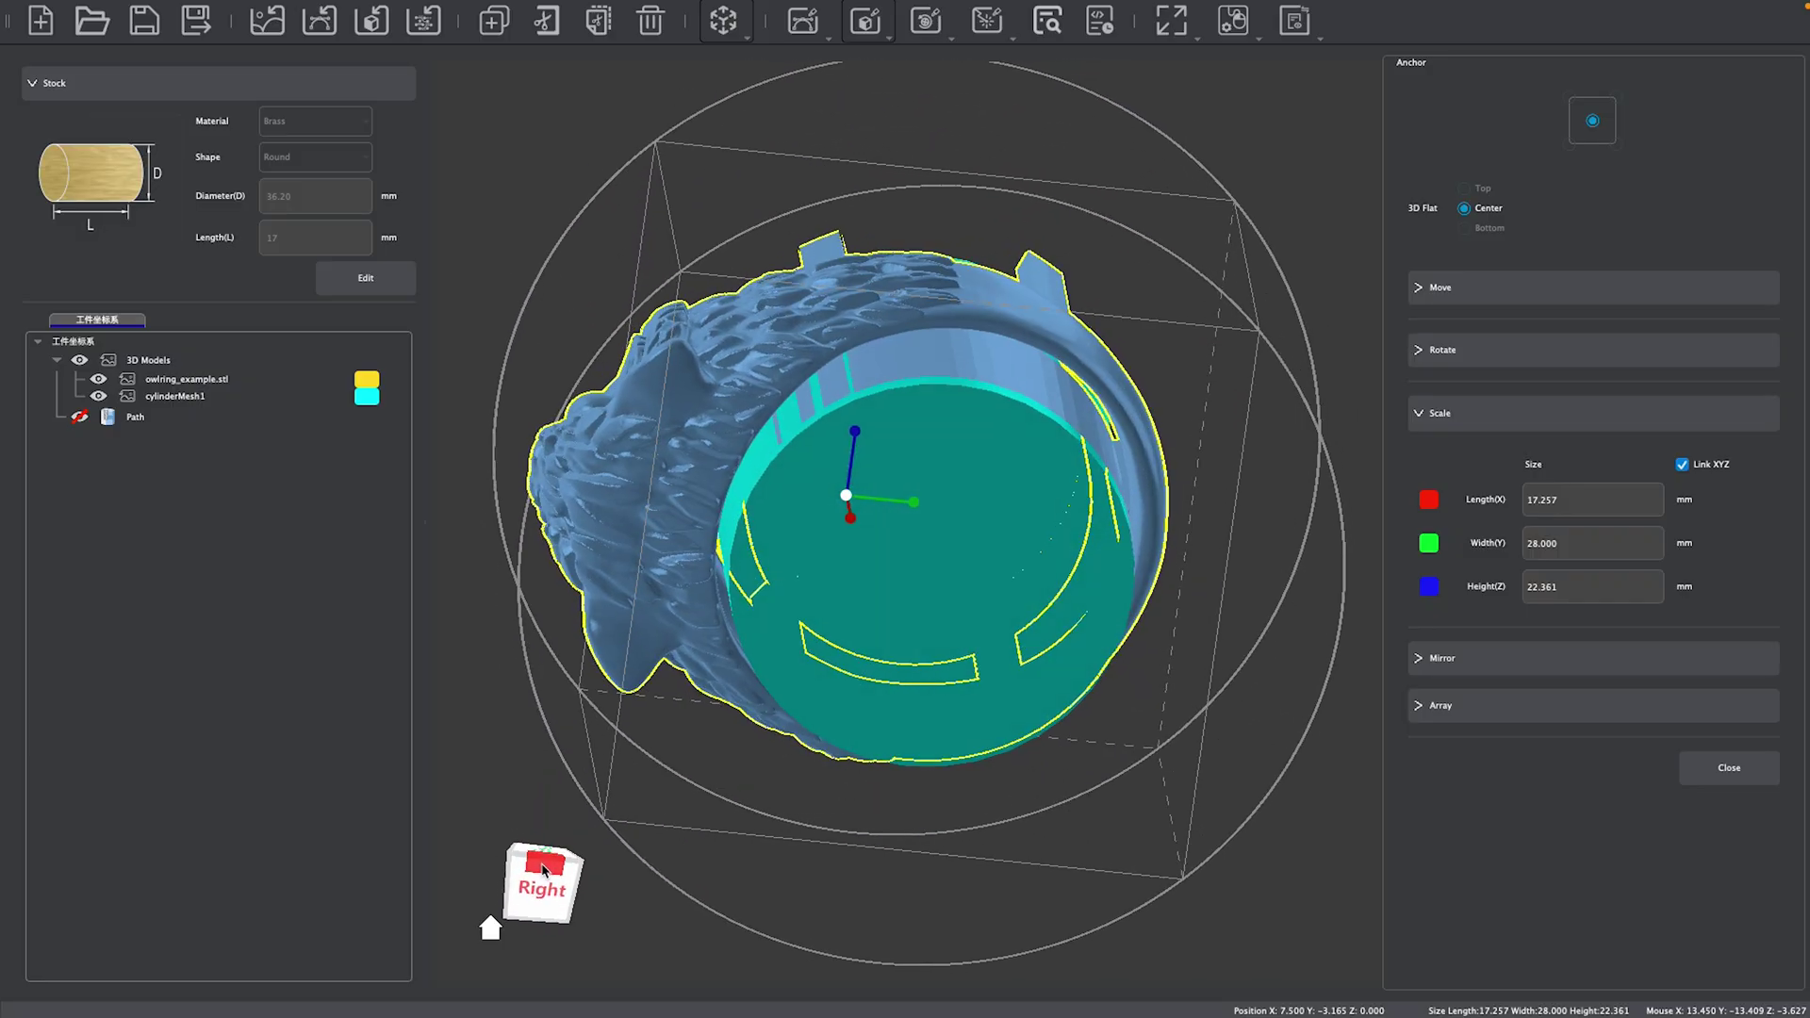
middle_drag(684, 743, 726, 754)
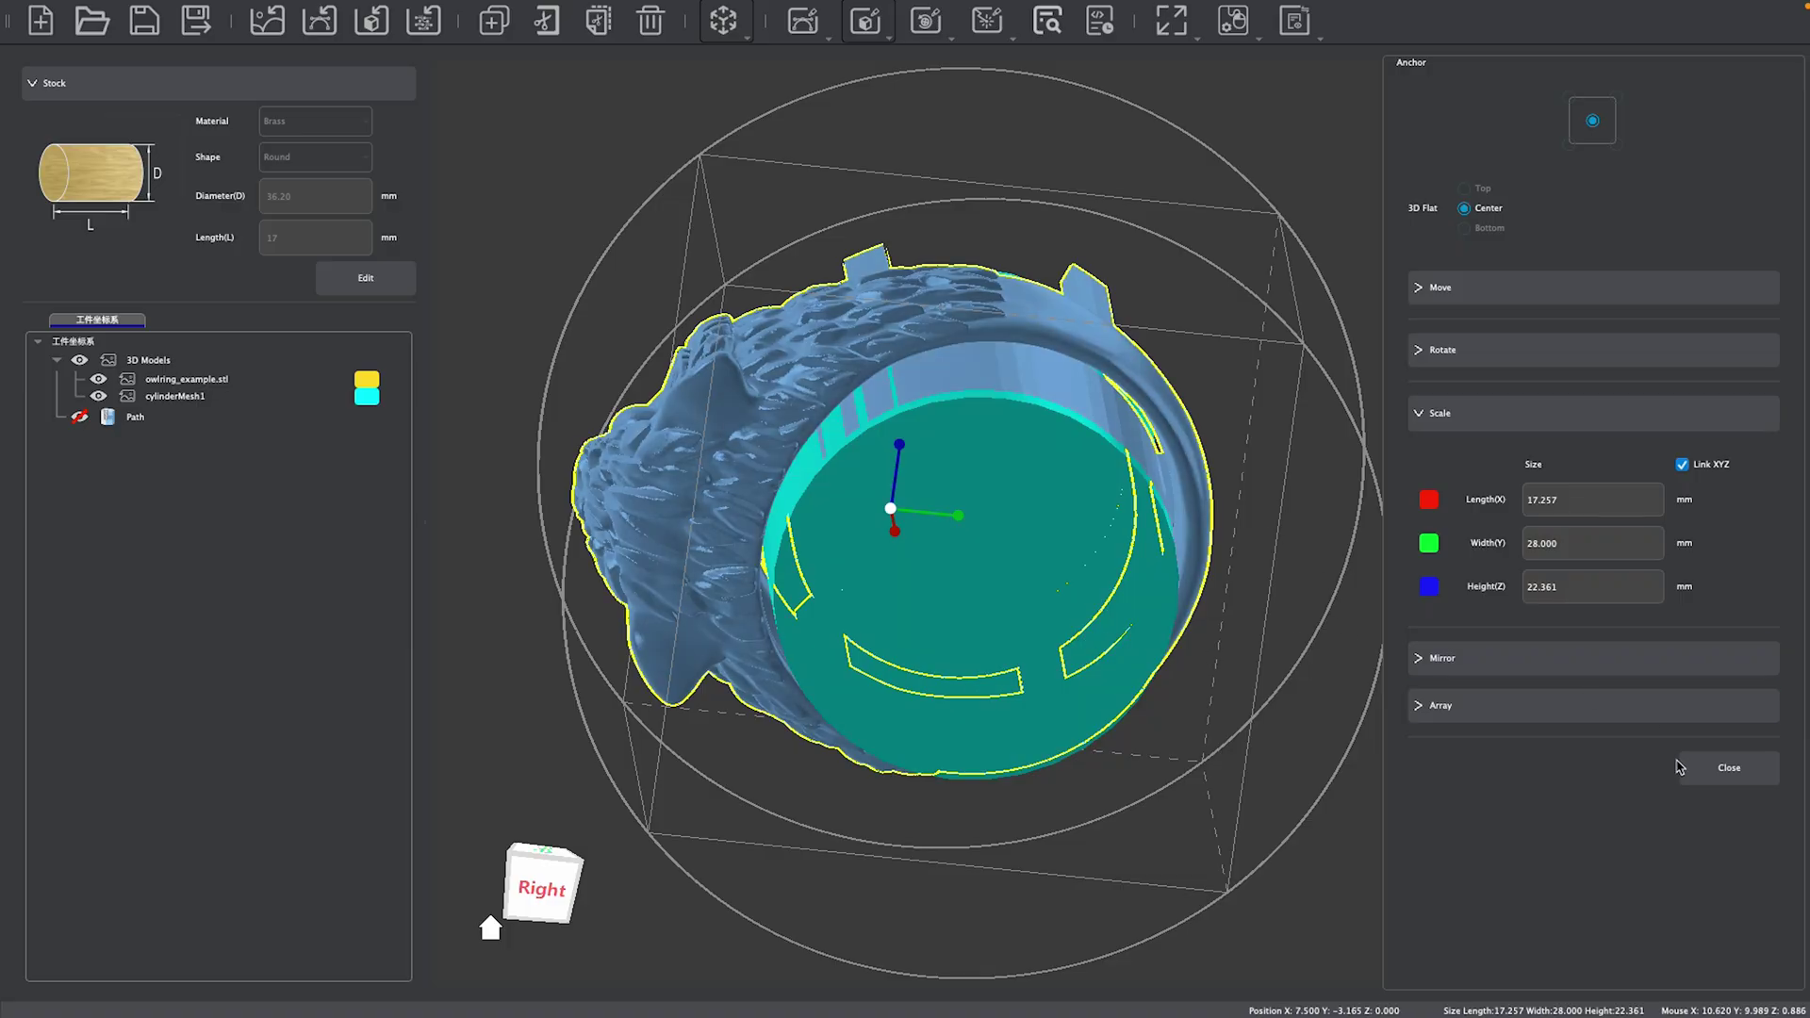
click(1731, 767)
- Unhide Path, select the owl ring plus the cylinder, and start a Rotation Relief toolpath
click(1462, 559)
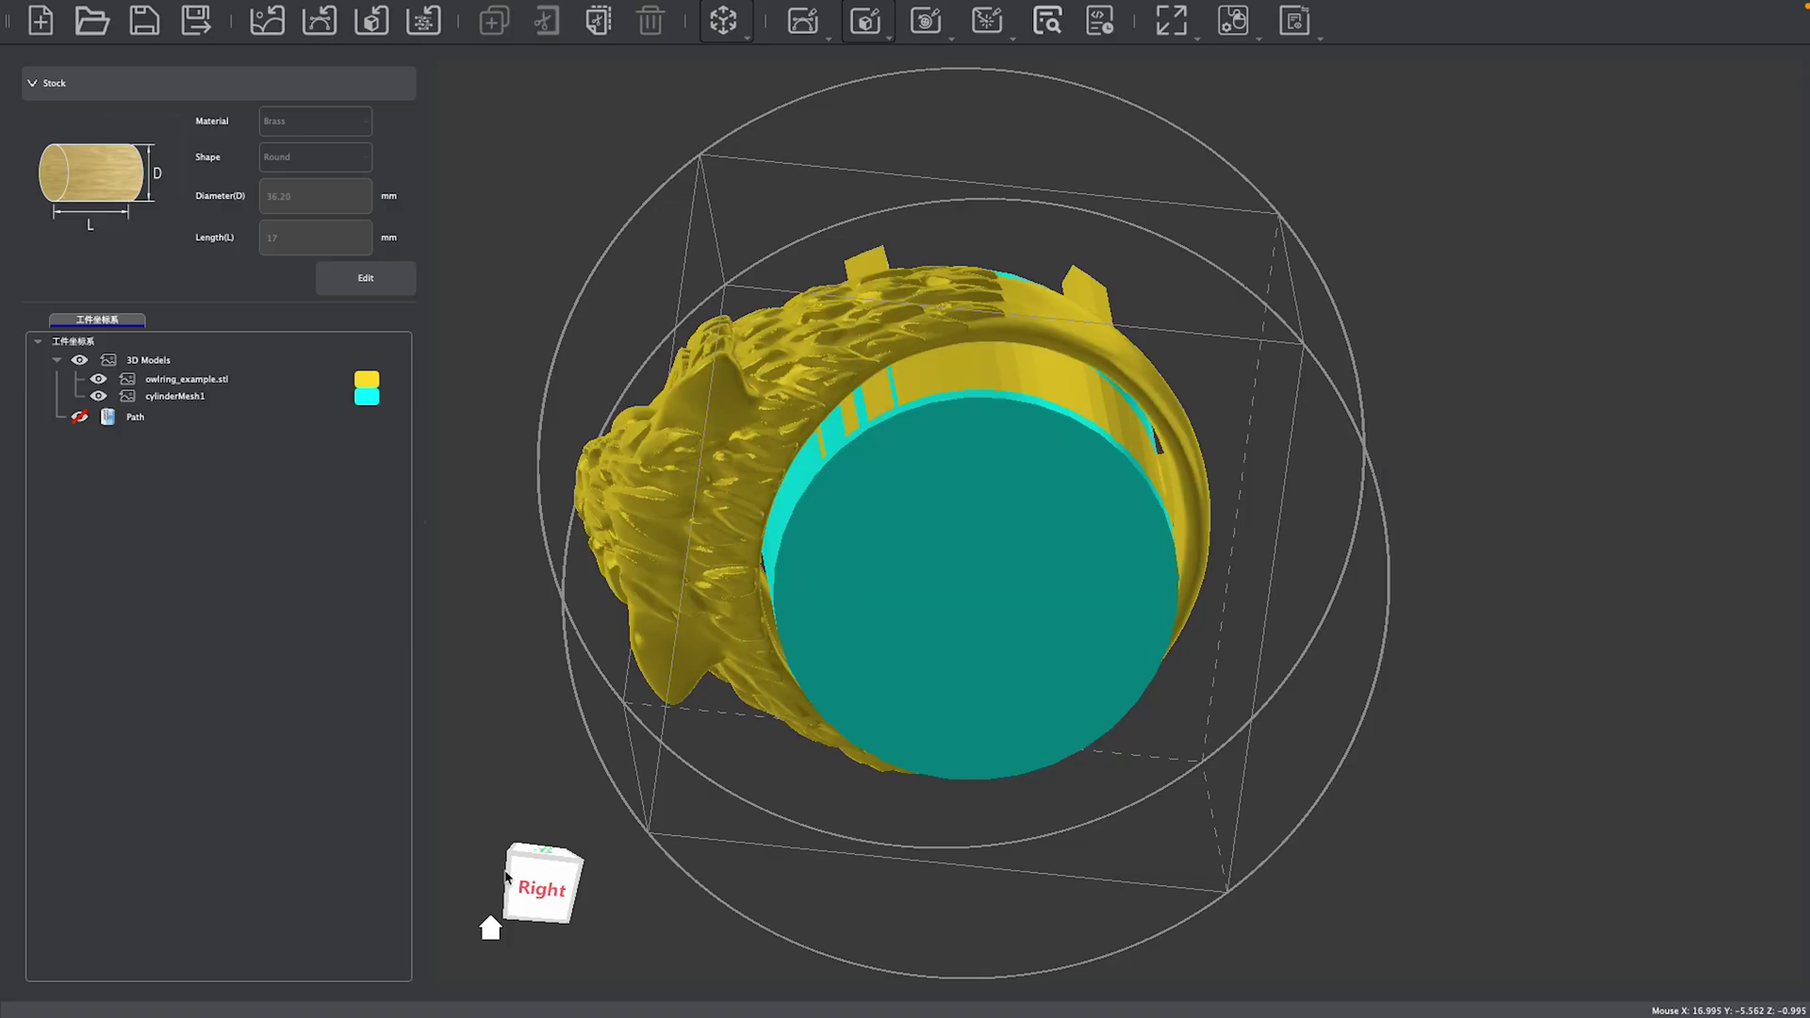
drag(506, 876, 641, 820)
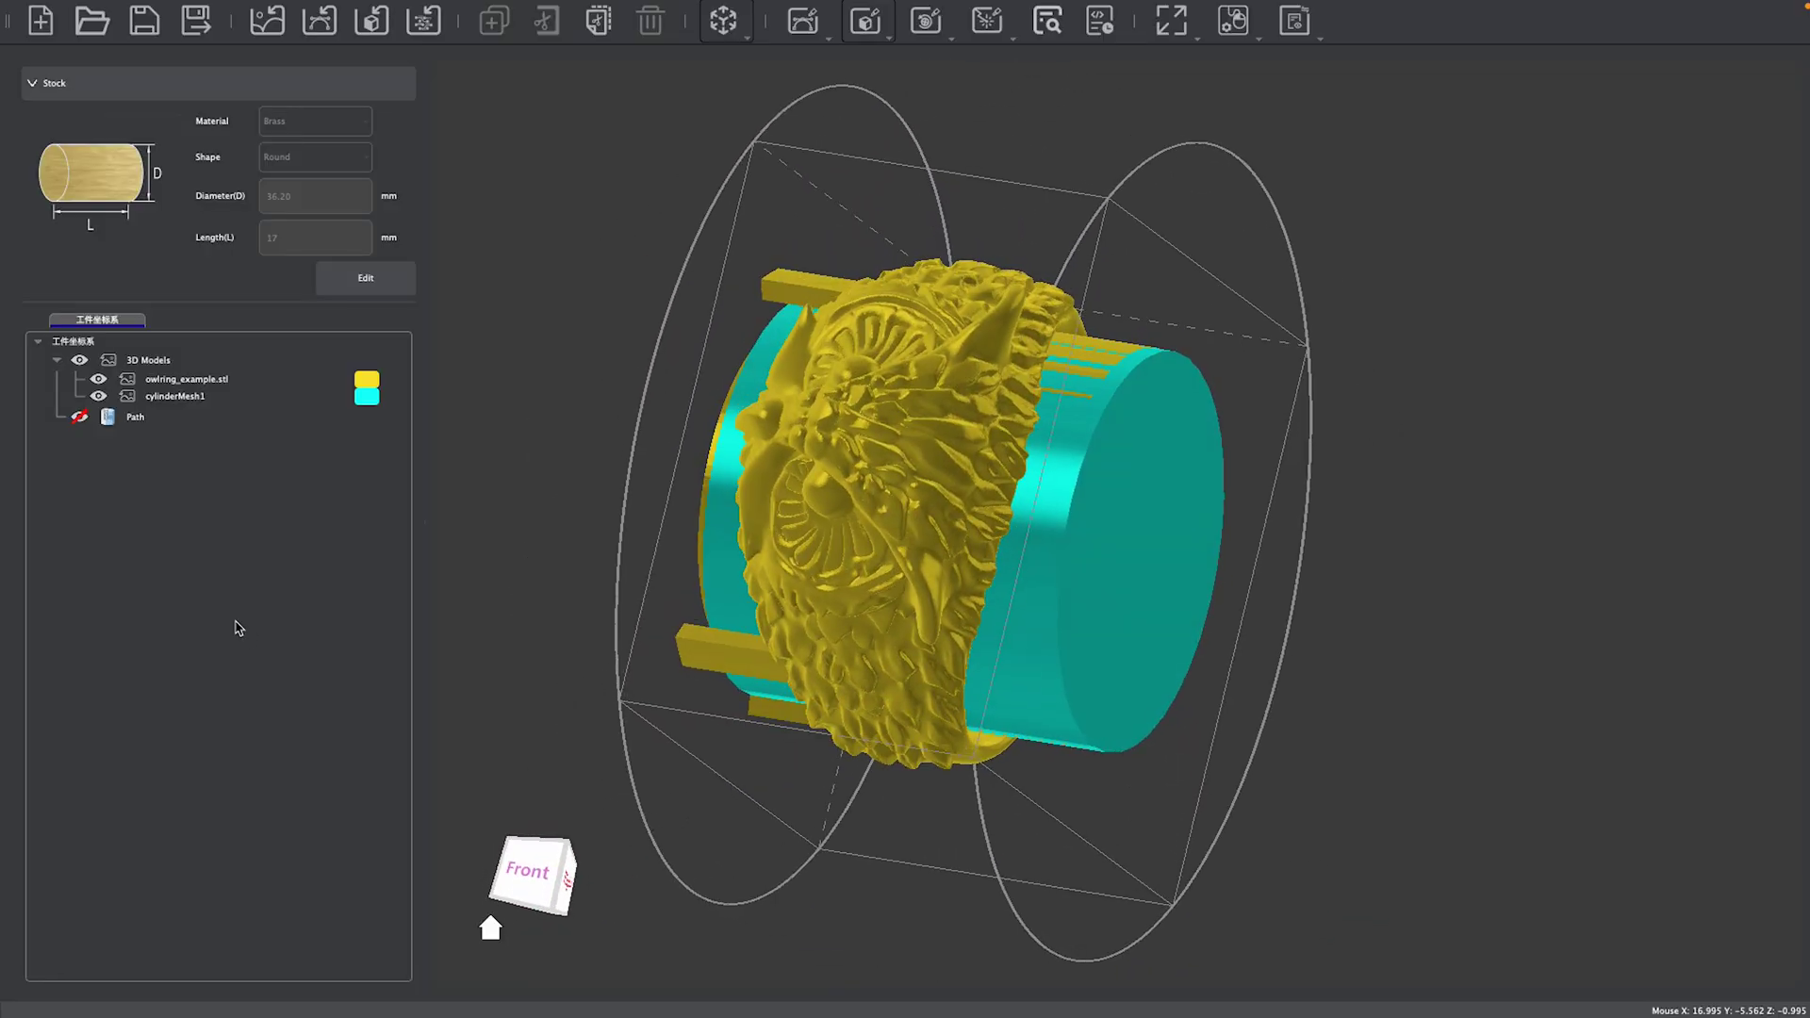
click(78, 418)
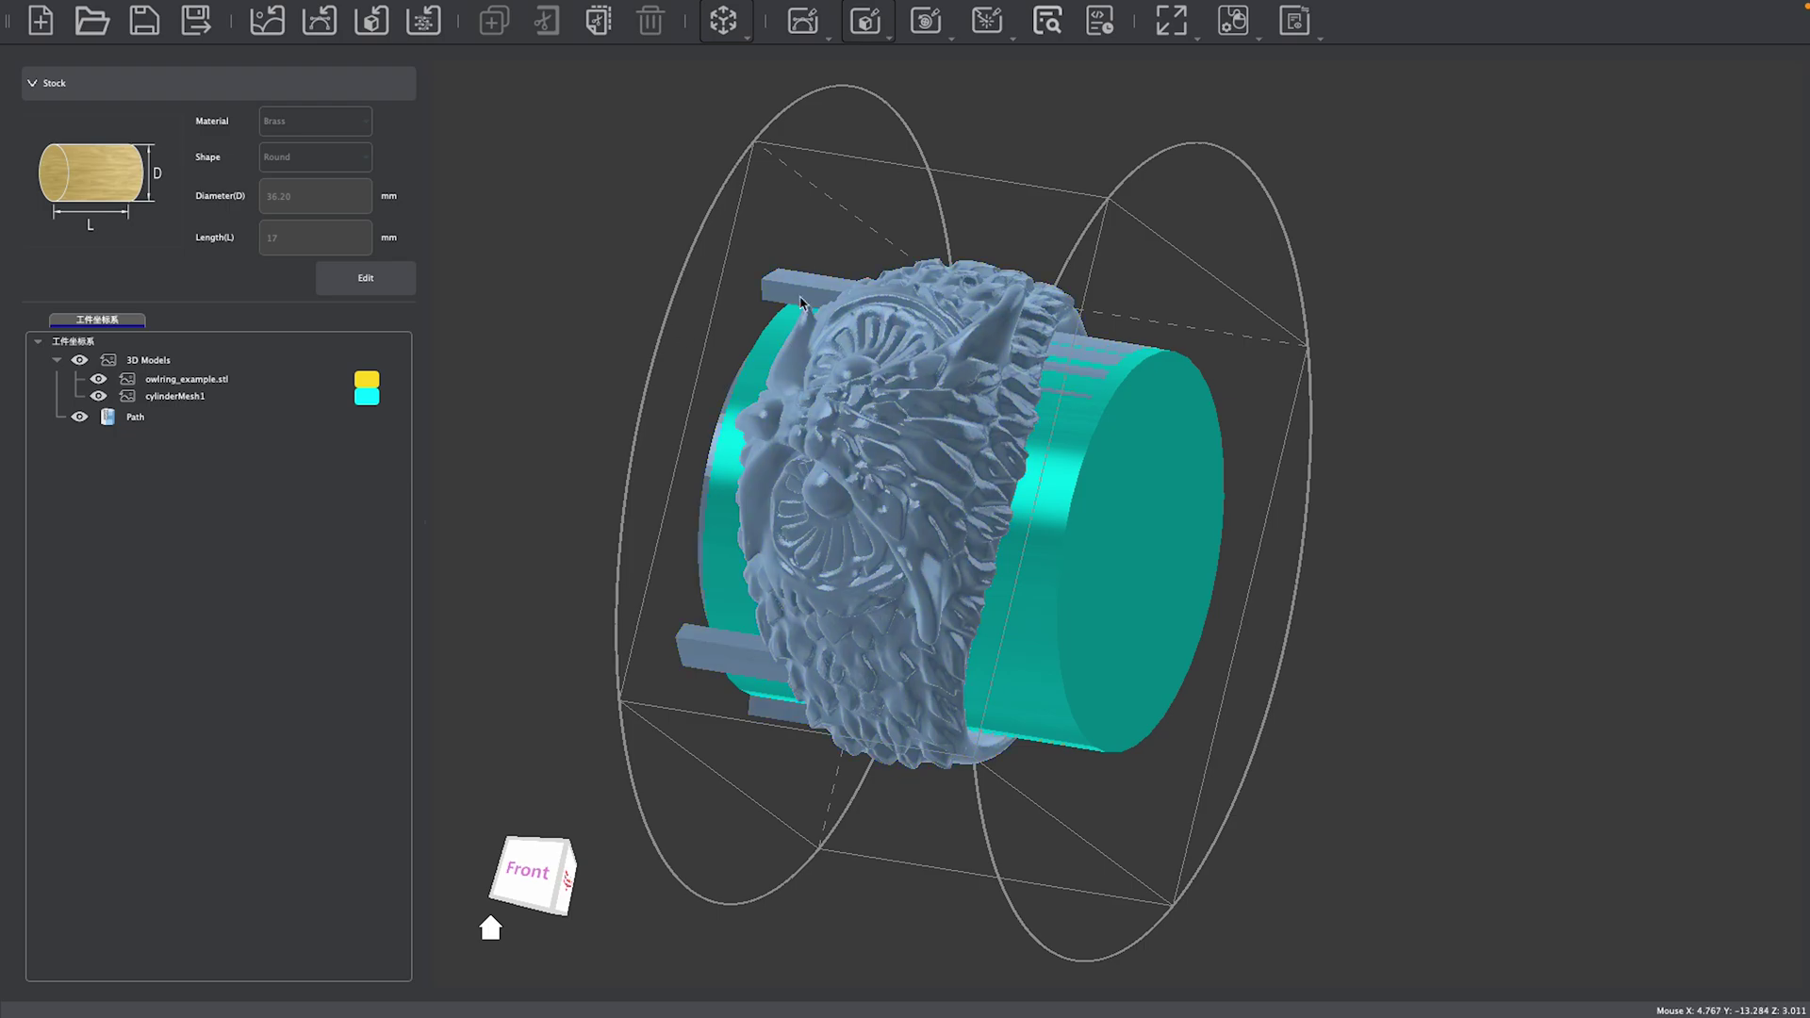
click(853, 331)
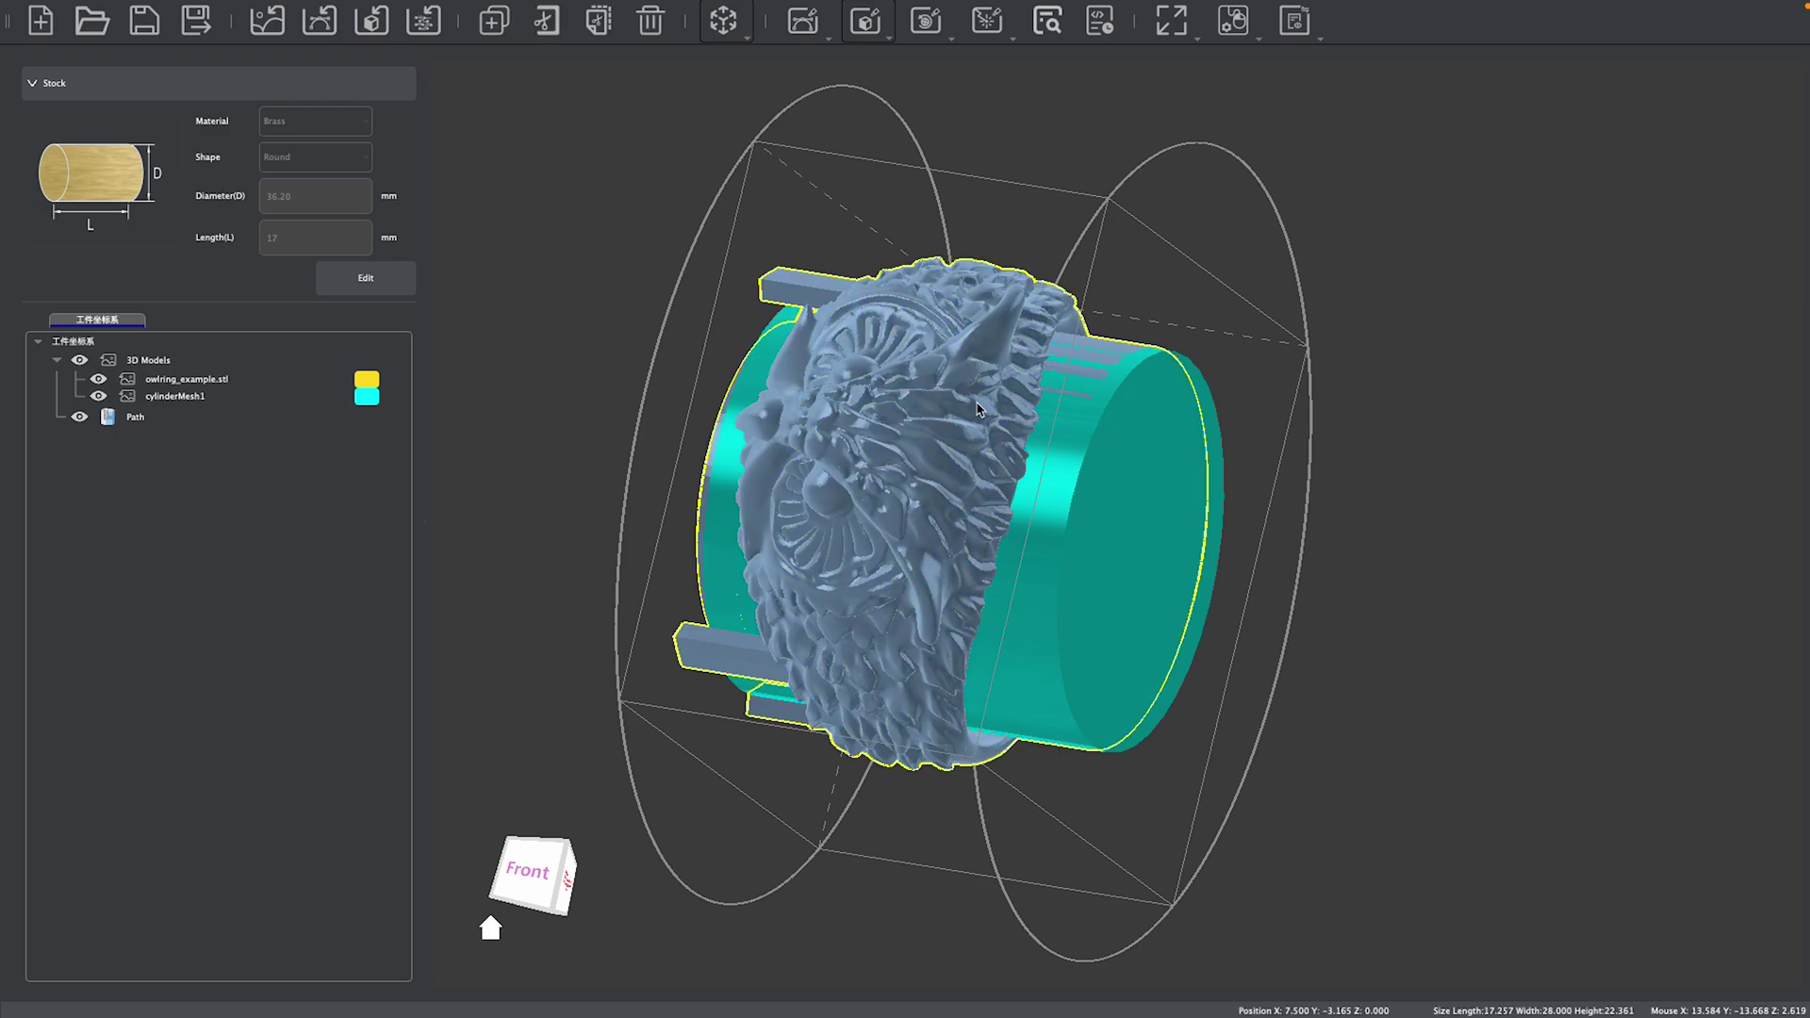
ctrl+click(1098, 505)
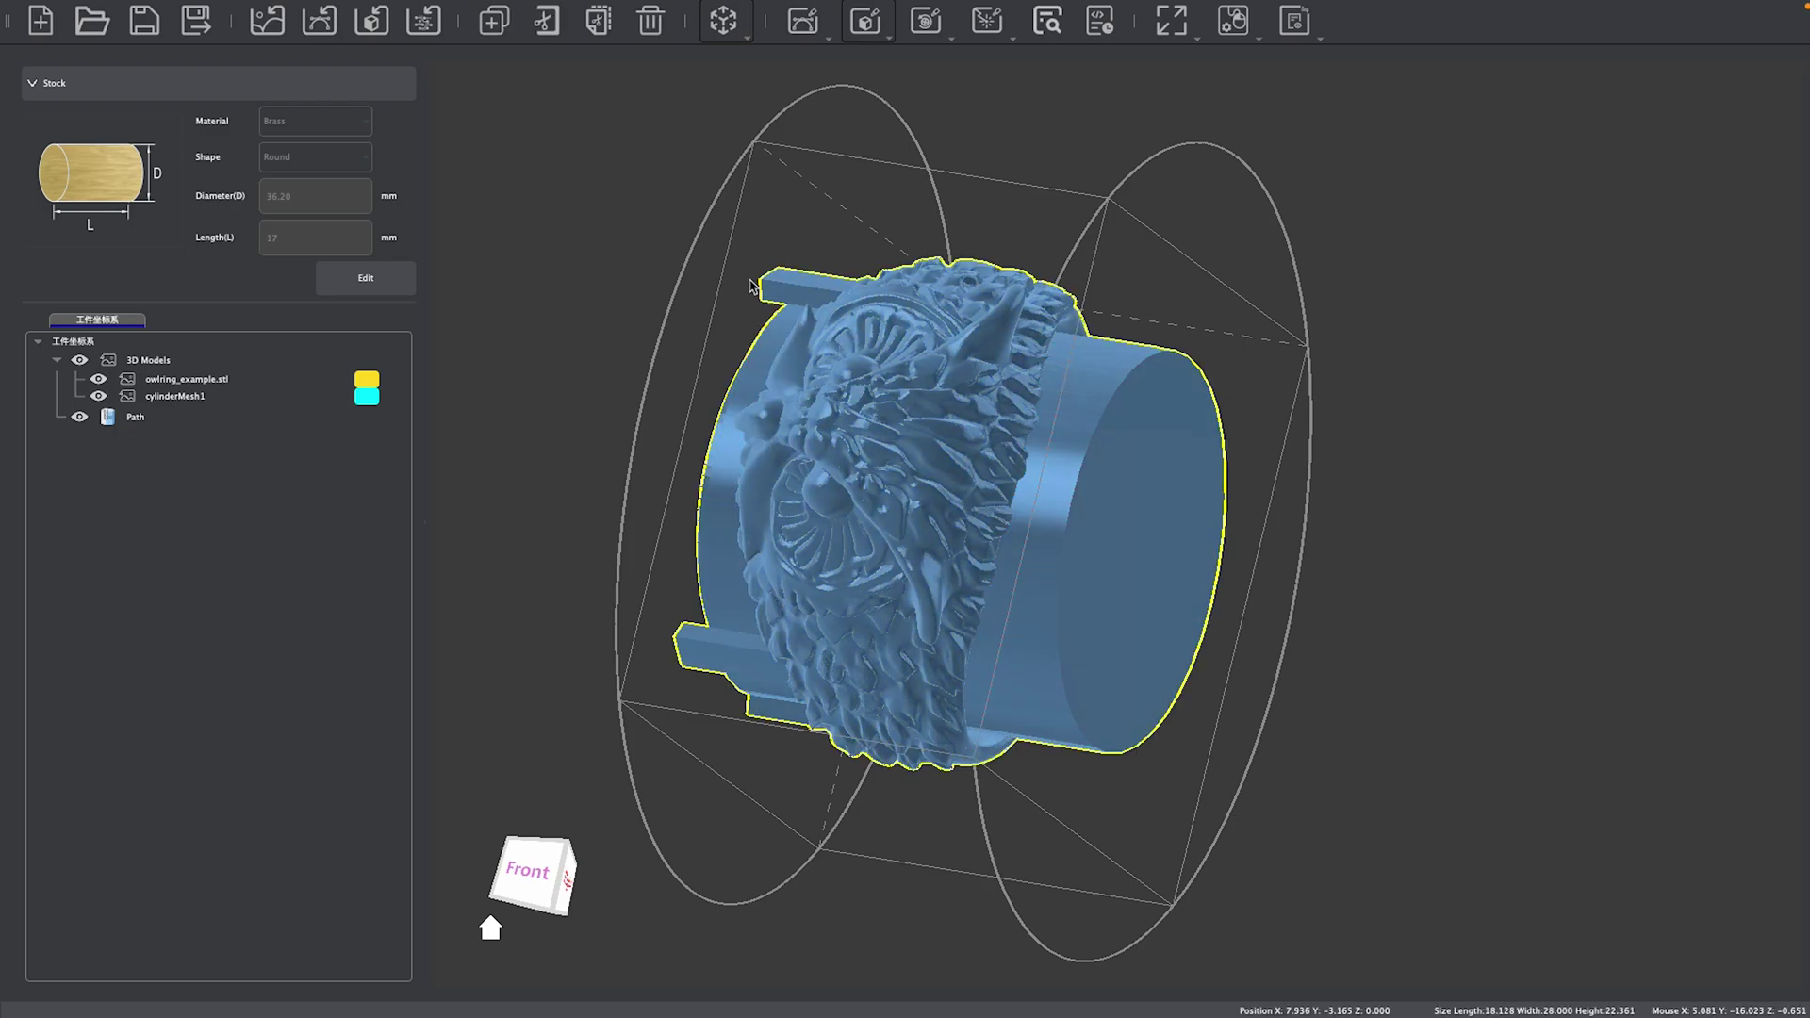
click(953, 56)
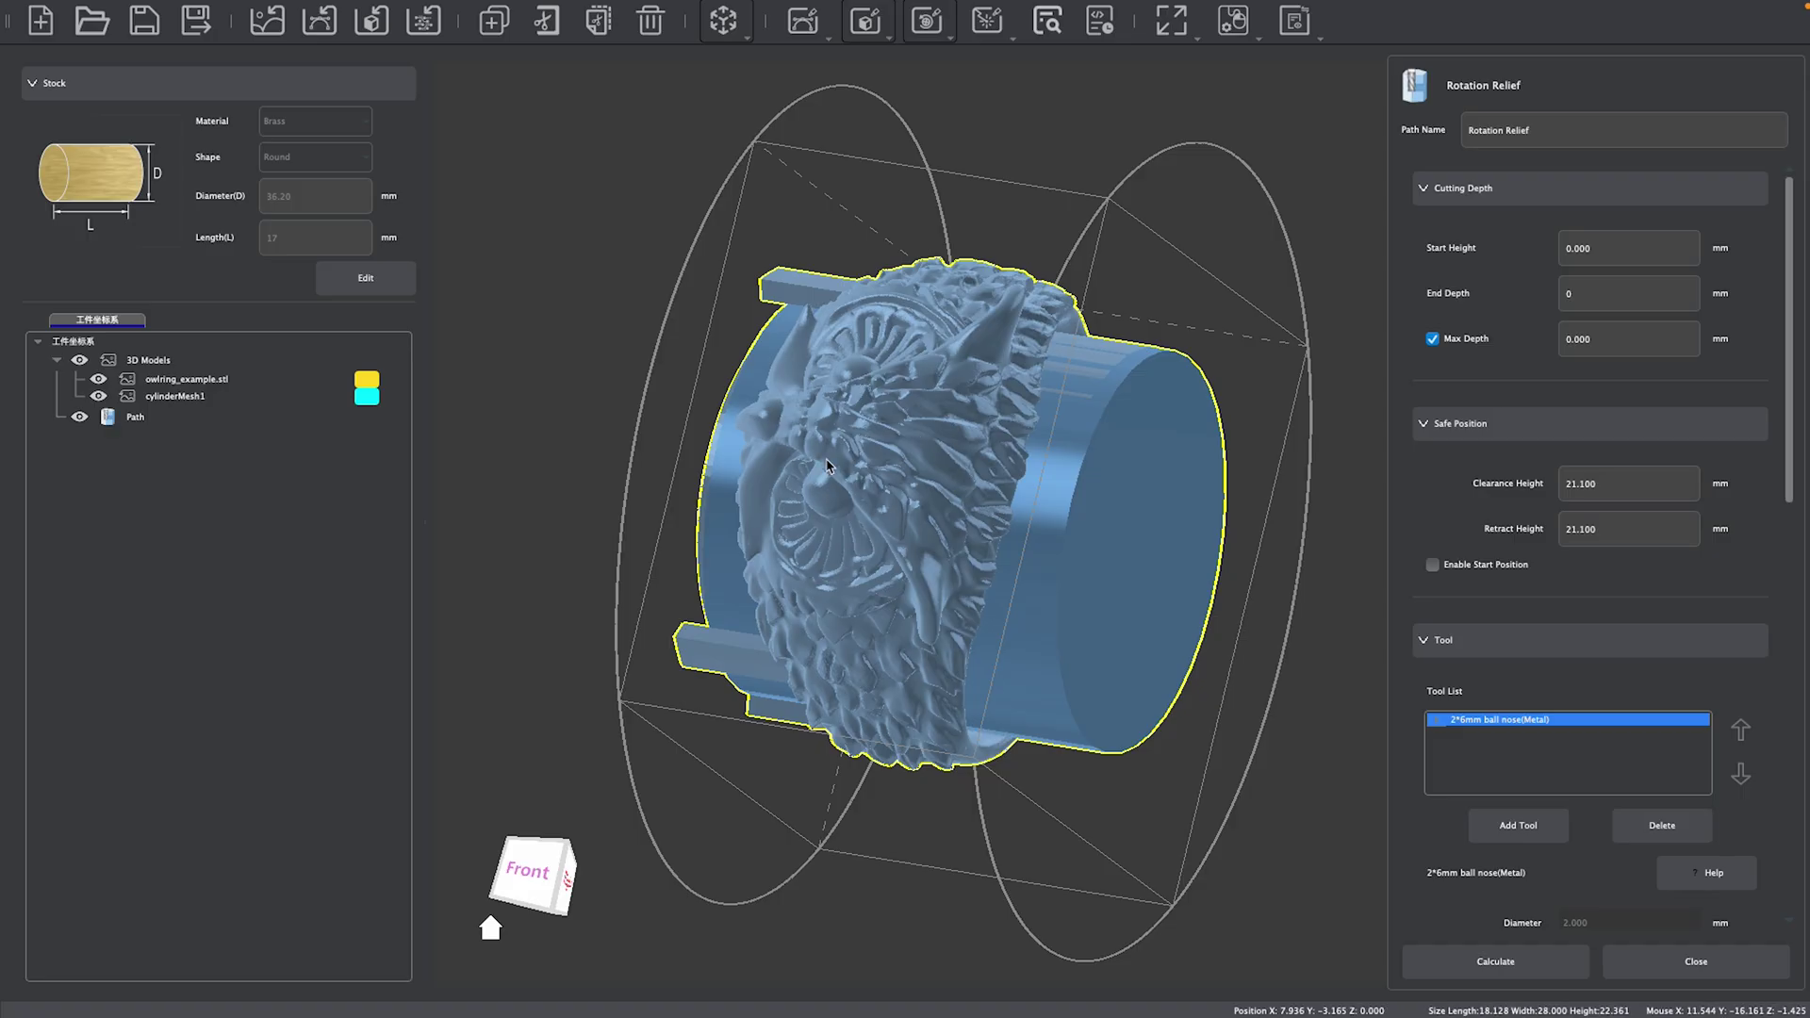
- Change the Max Depth from 0.1 to 0 and check the 21.100 mm retract height
click(1611, 335)
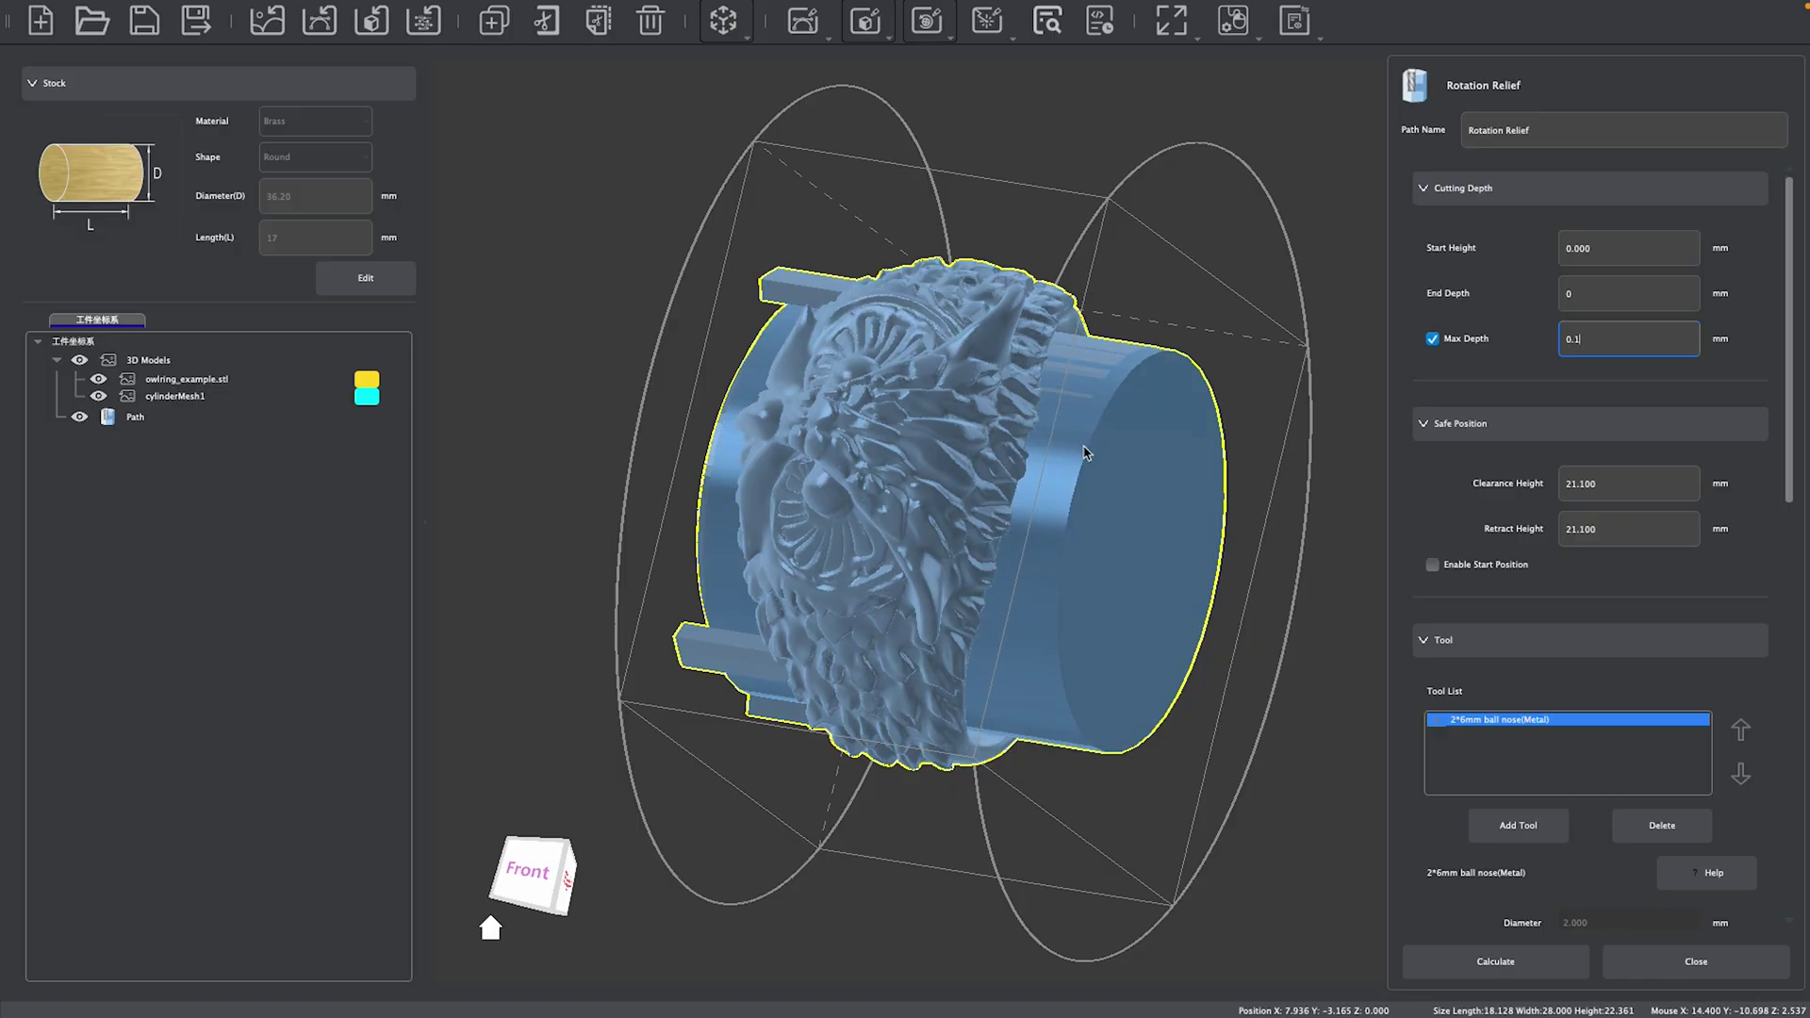
drag(1609, 333, 1540, 345)
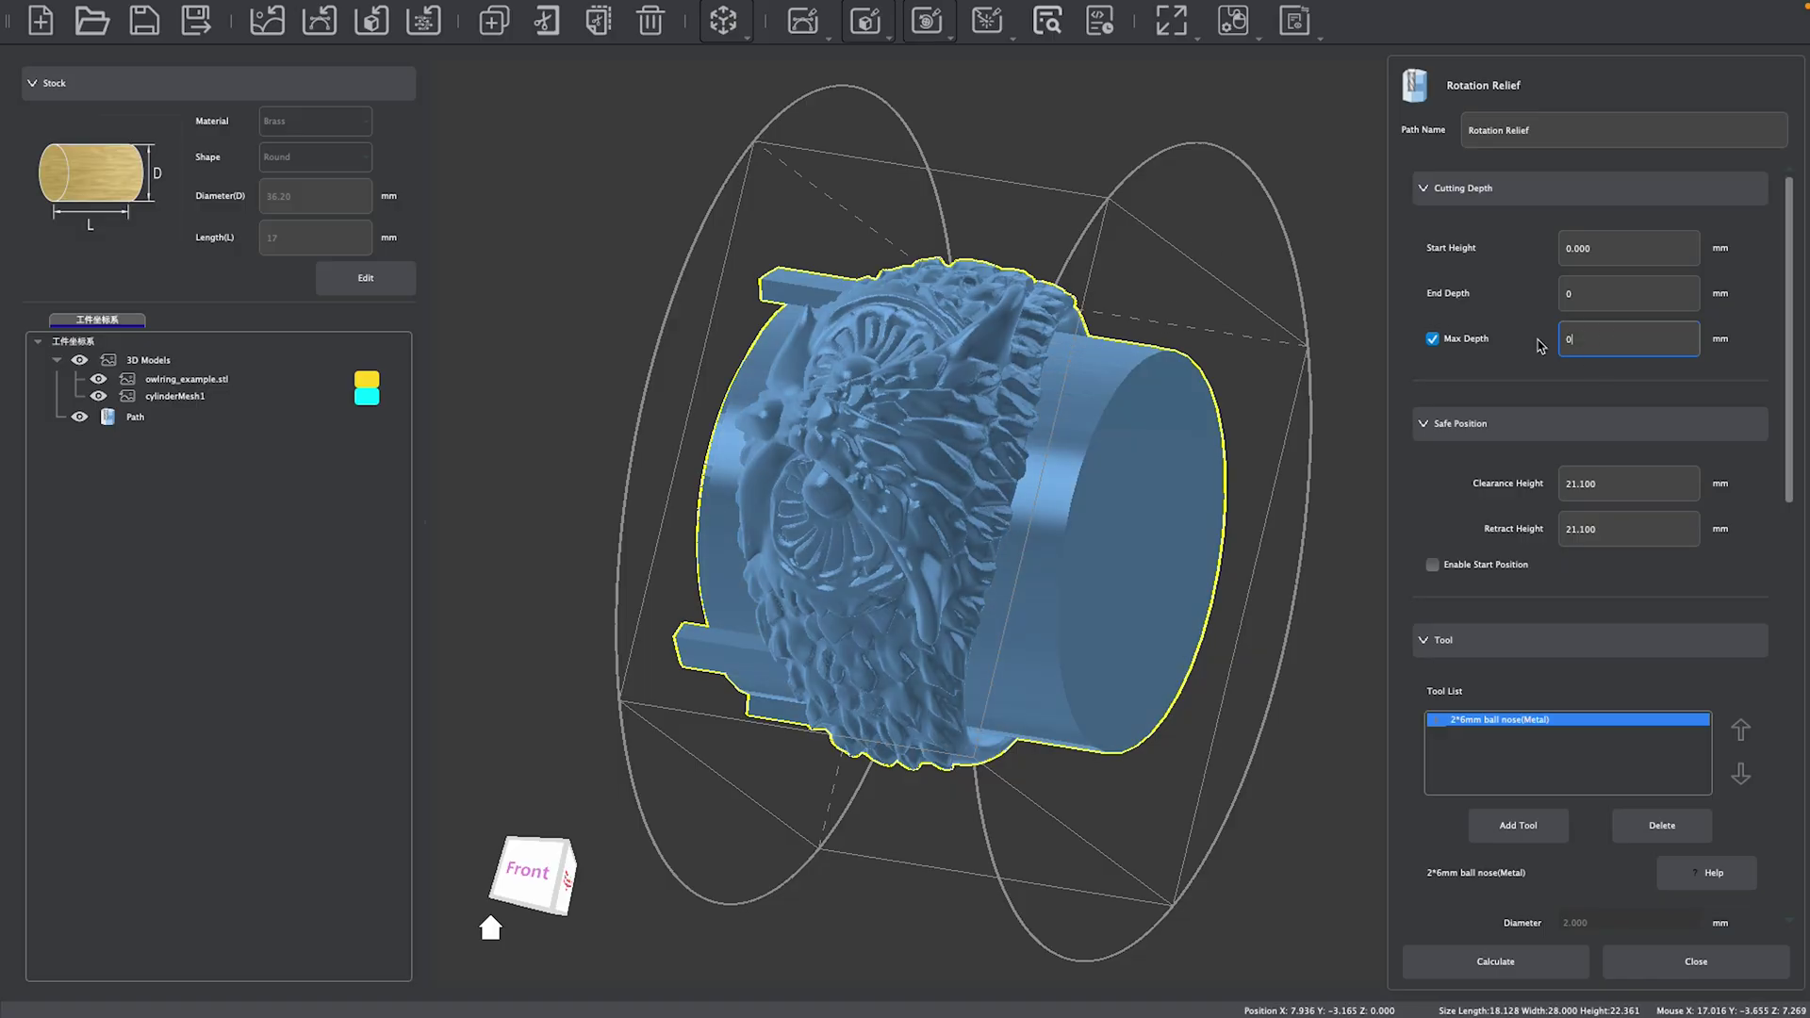
text(0)
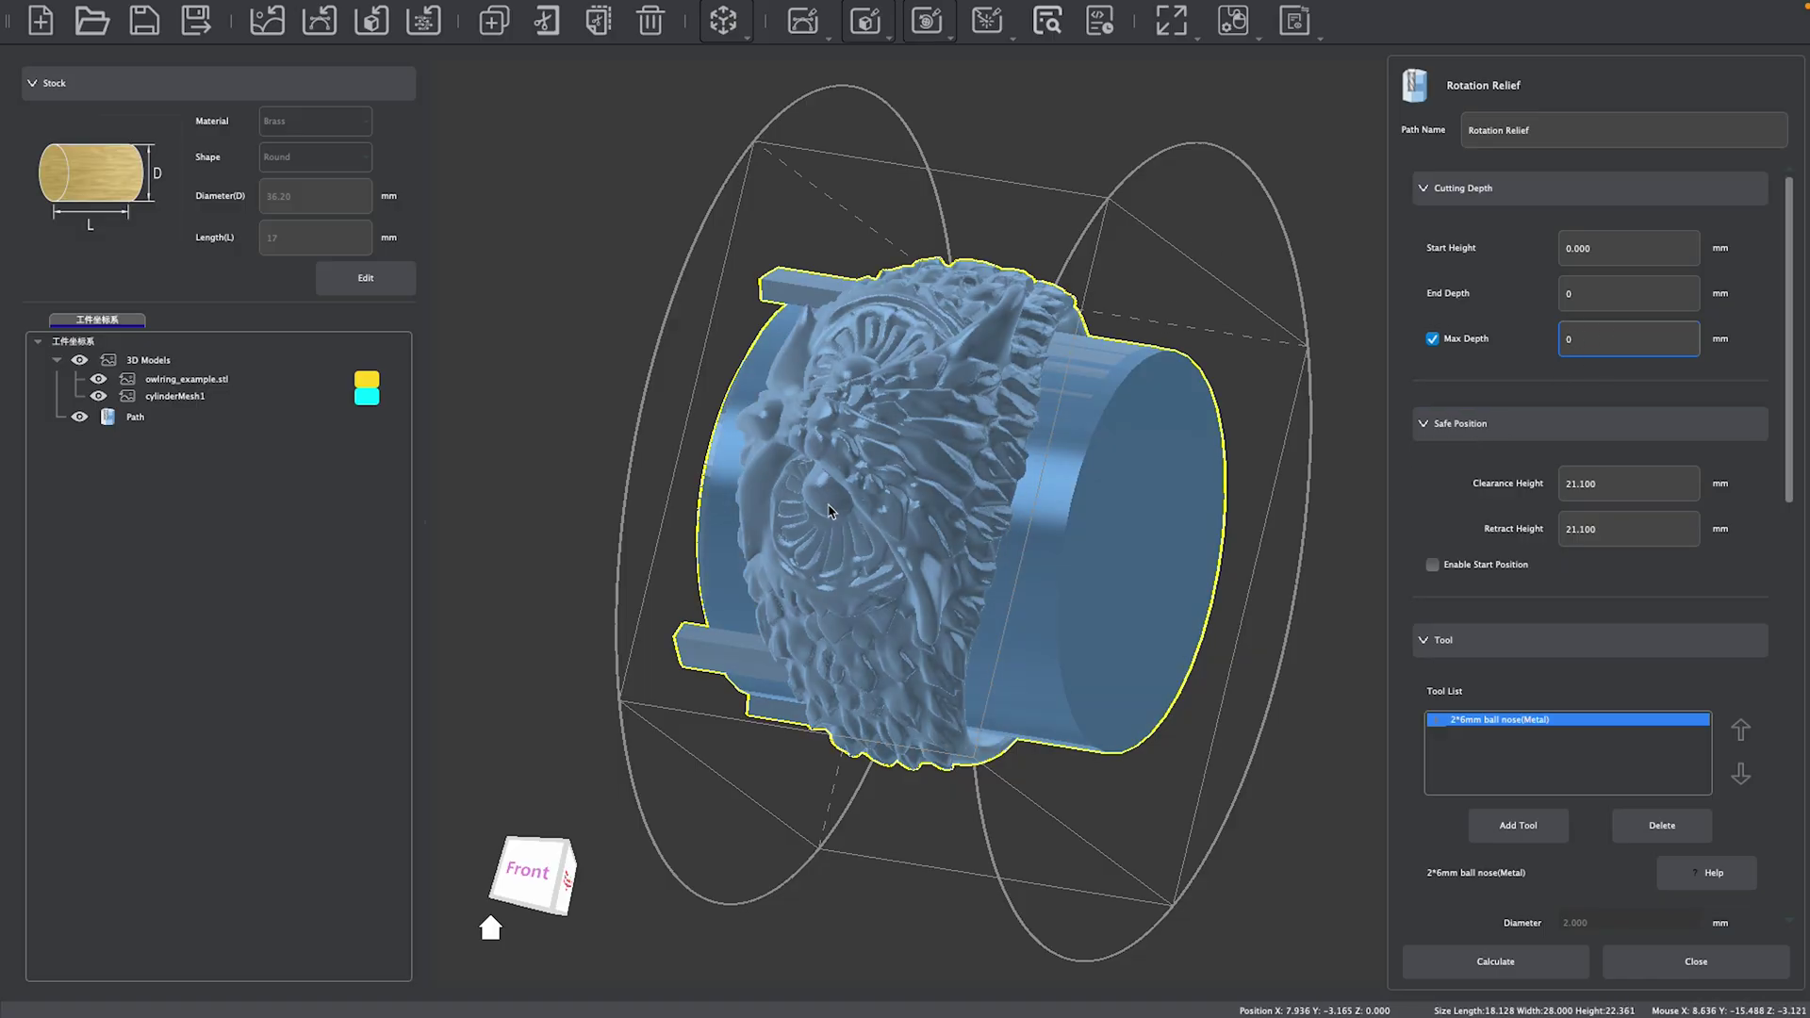
scroll(792, 603, up, 2)
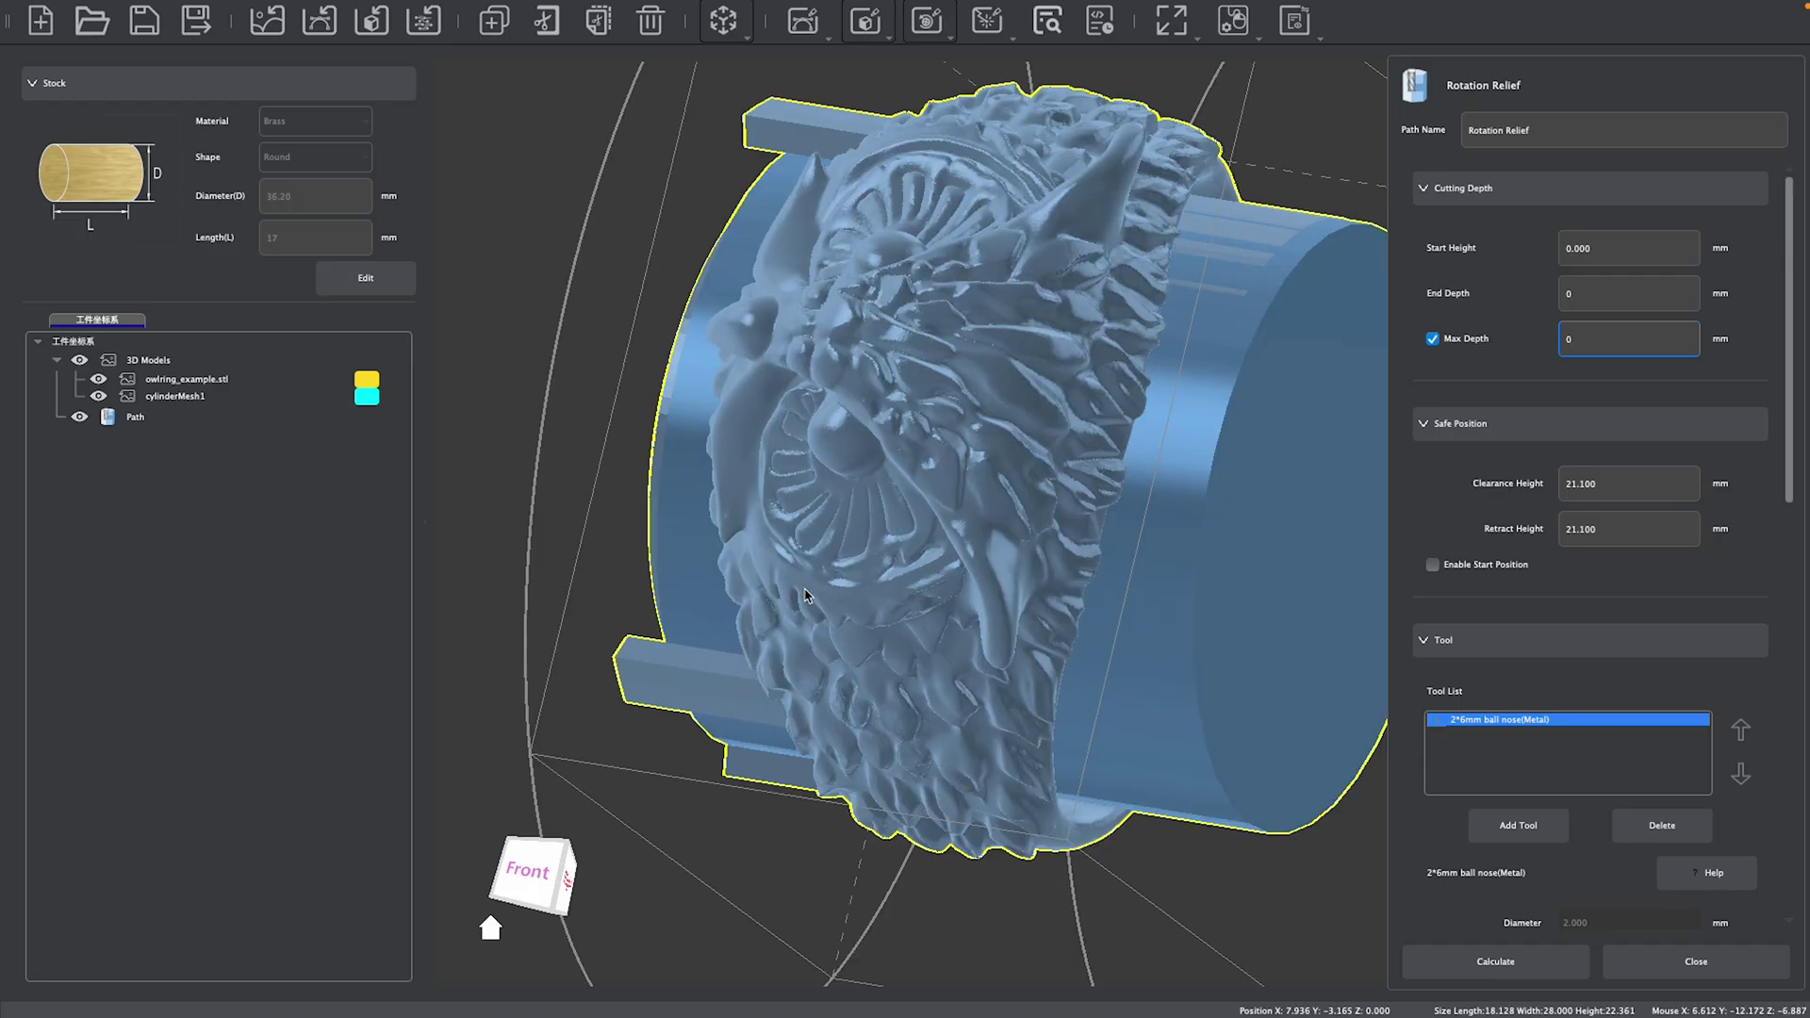
middle_drag(886, 486, 790, 480)
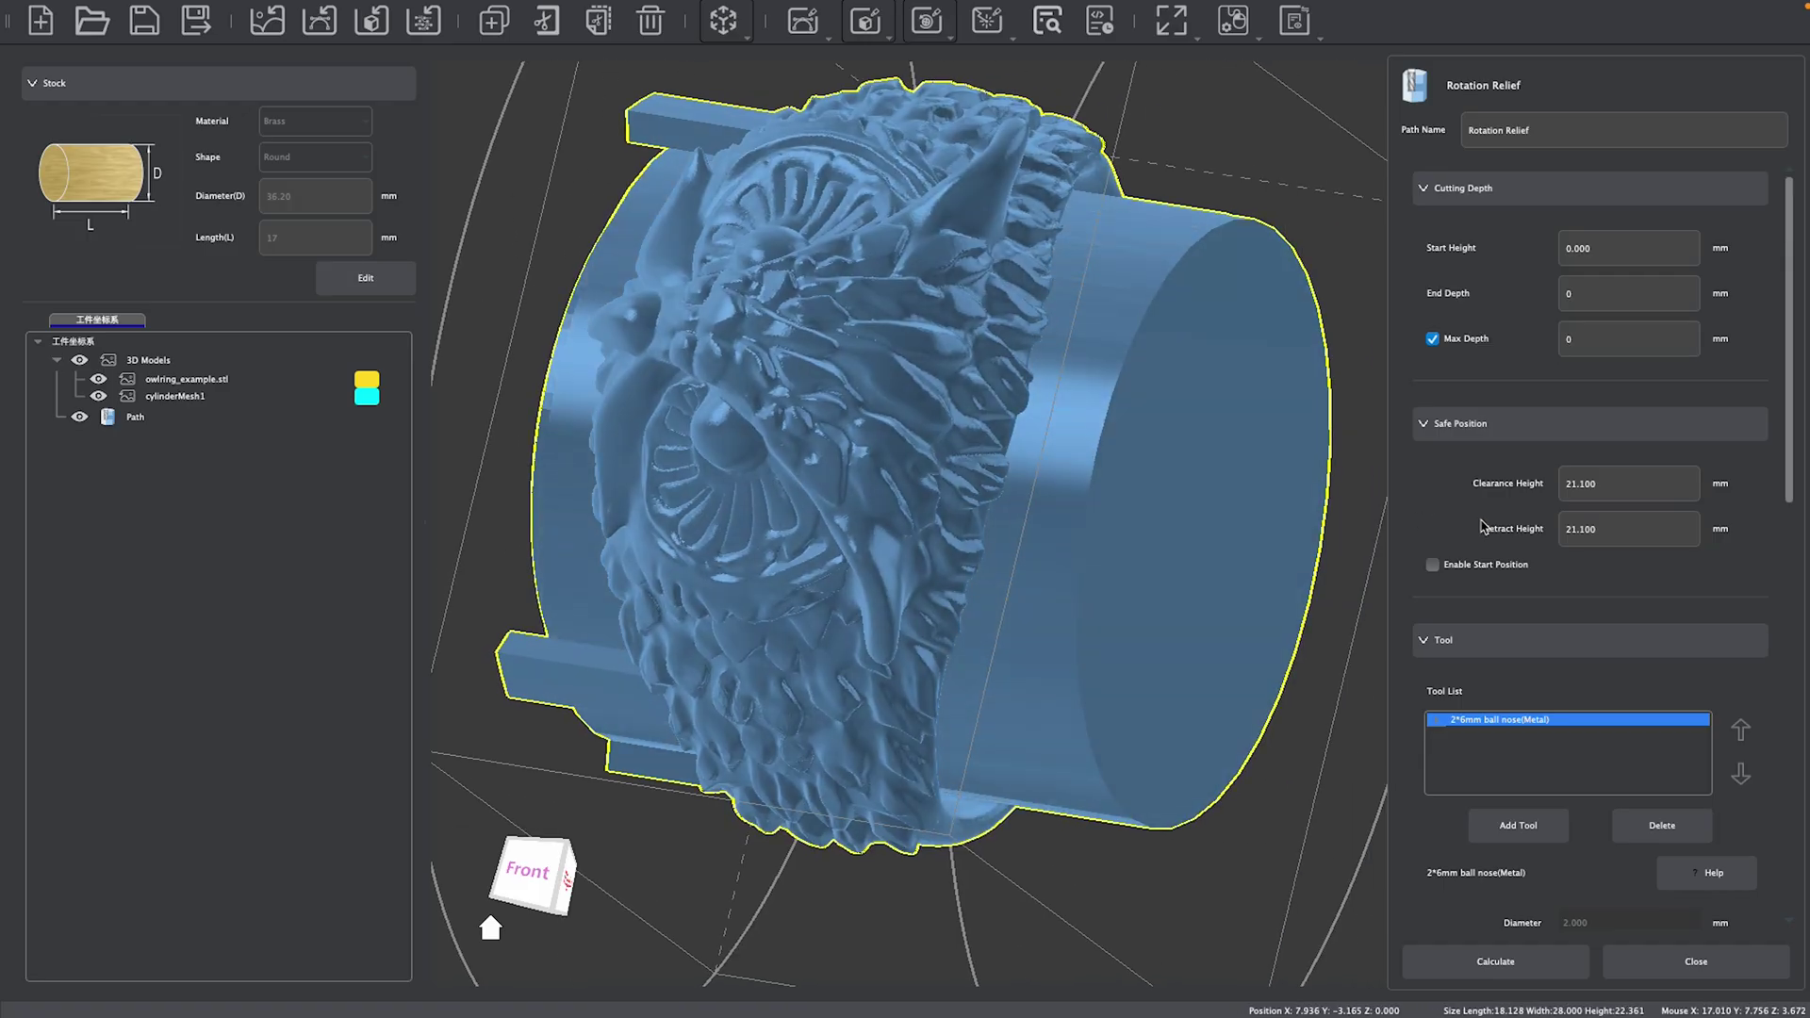
scroll(1482, 525, down, 1)
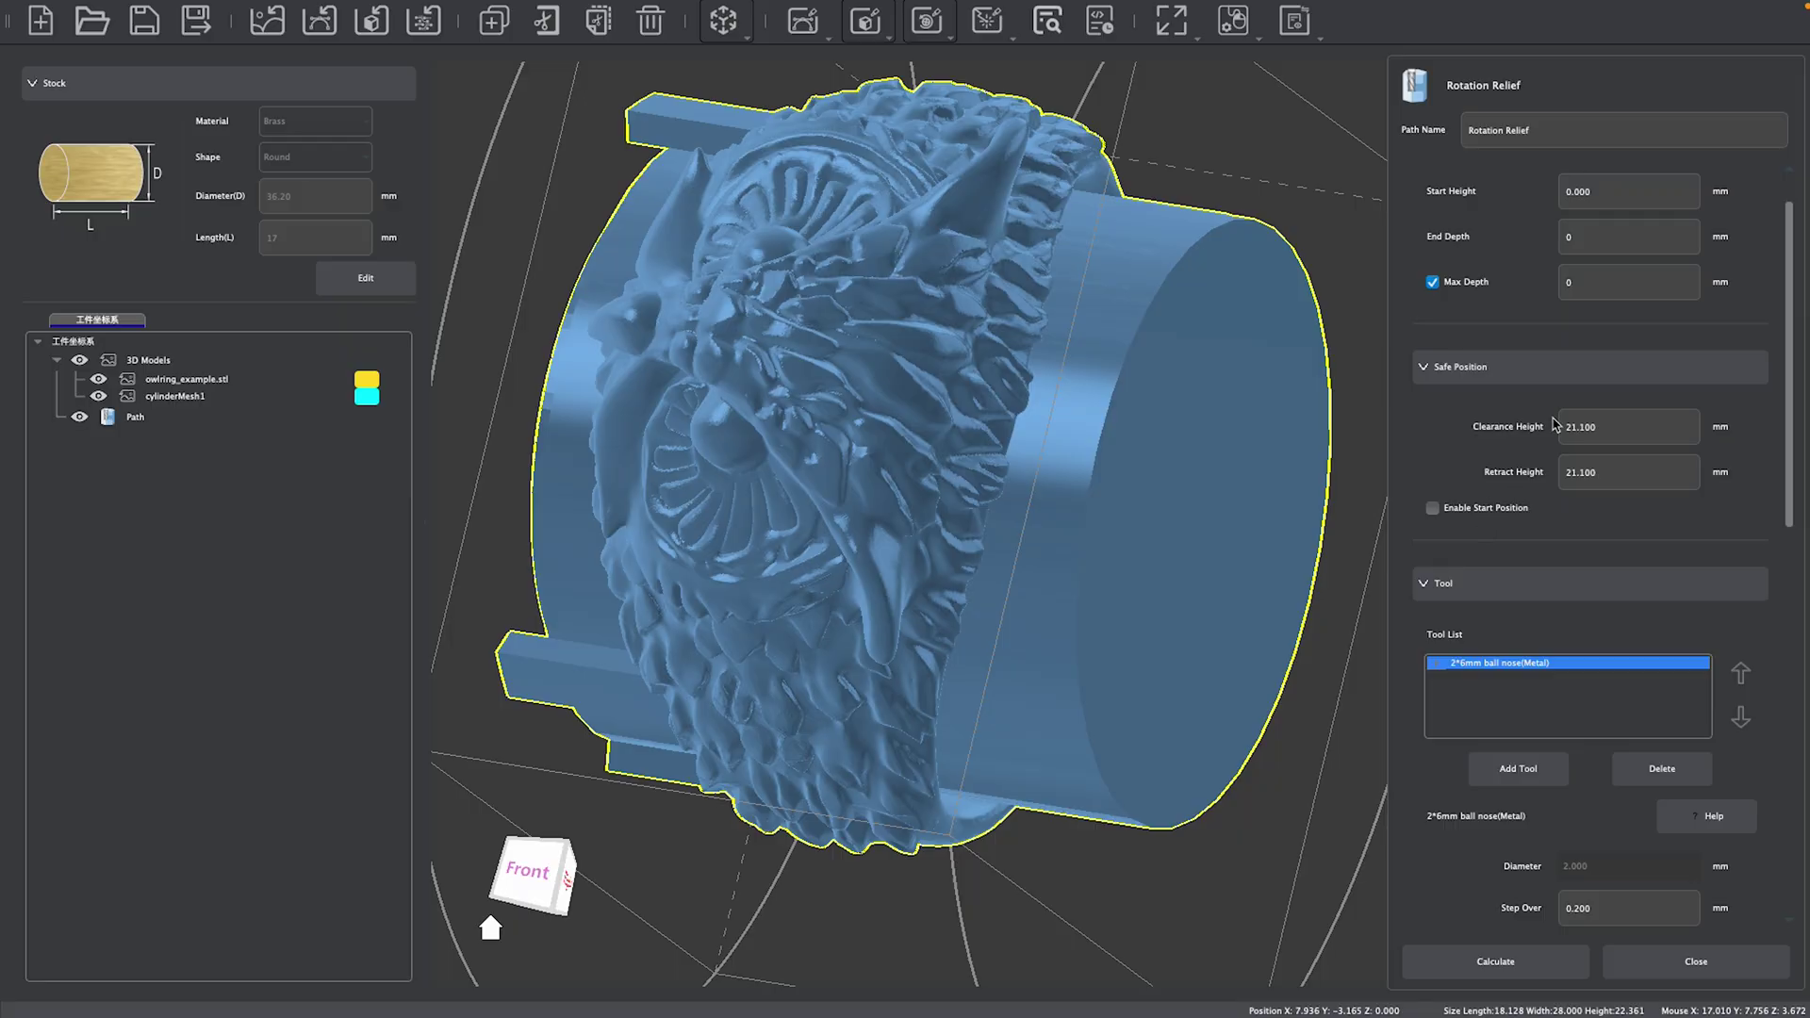
click(1603, 479)
- Replace the 2*6mm ball nose with the Single Flute Metal 3.175*25mm Flat End(Metal) tool
scroll(1603, 393, down, 3)
click(1637, 606)
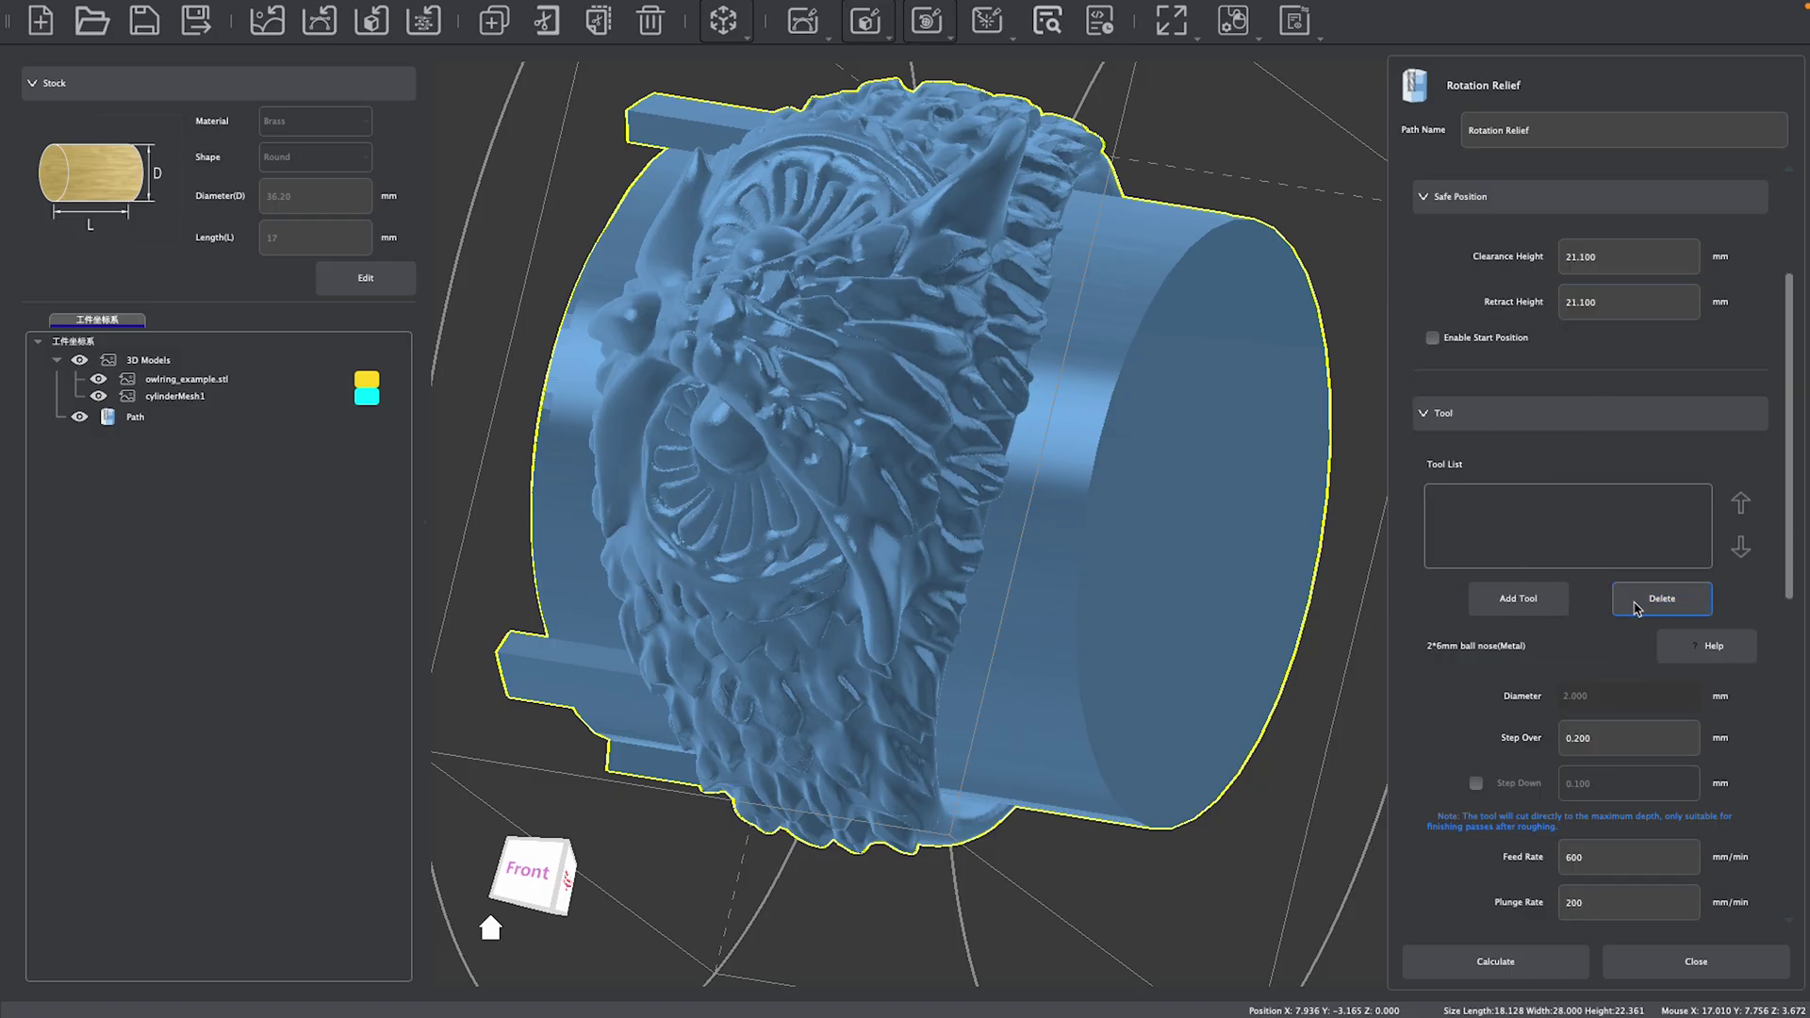
click(1546, 604)
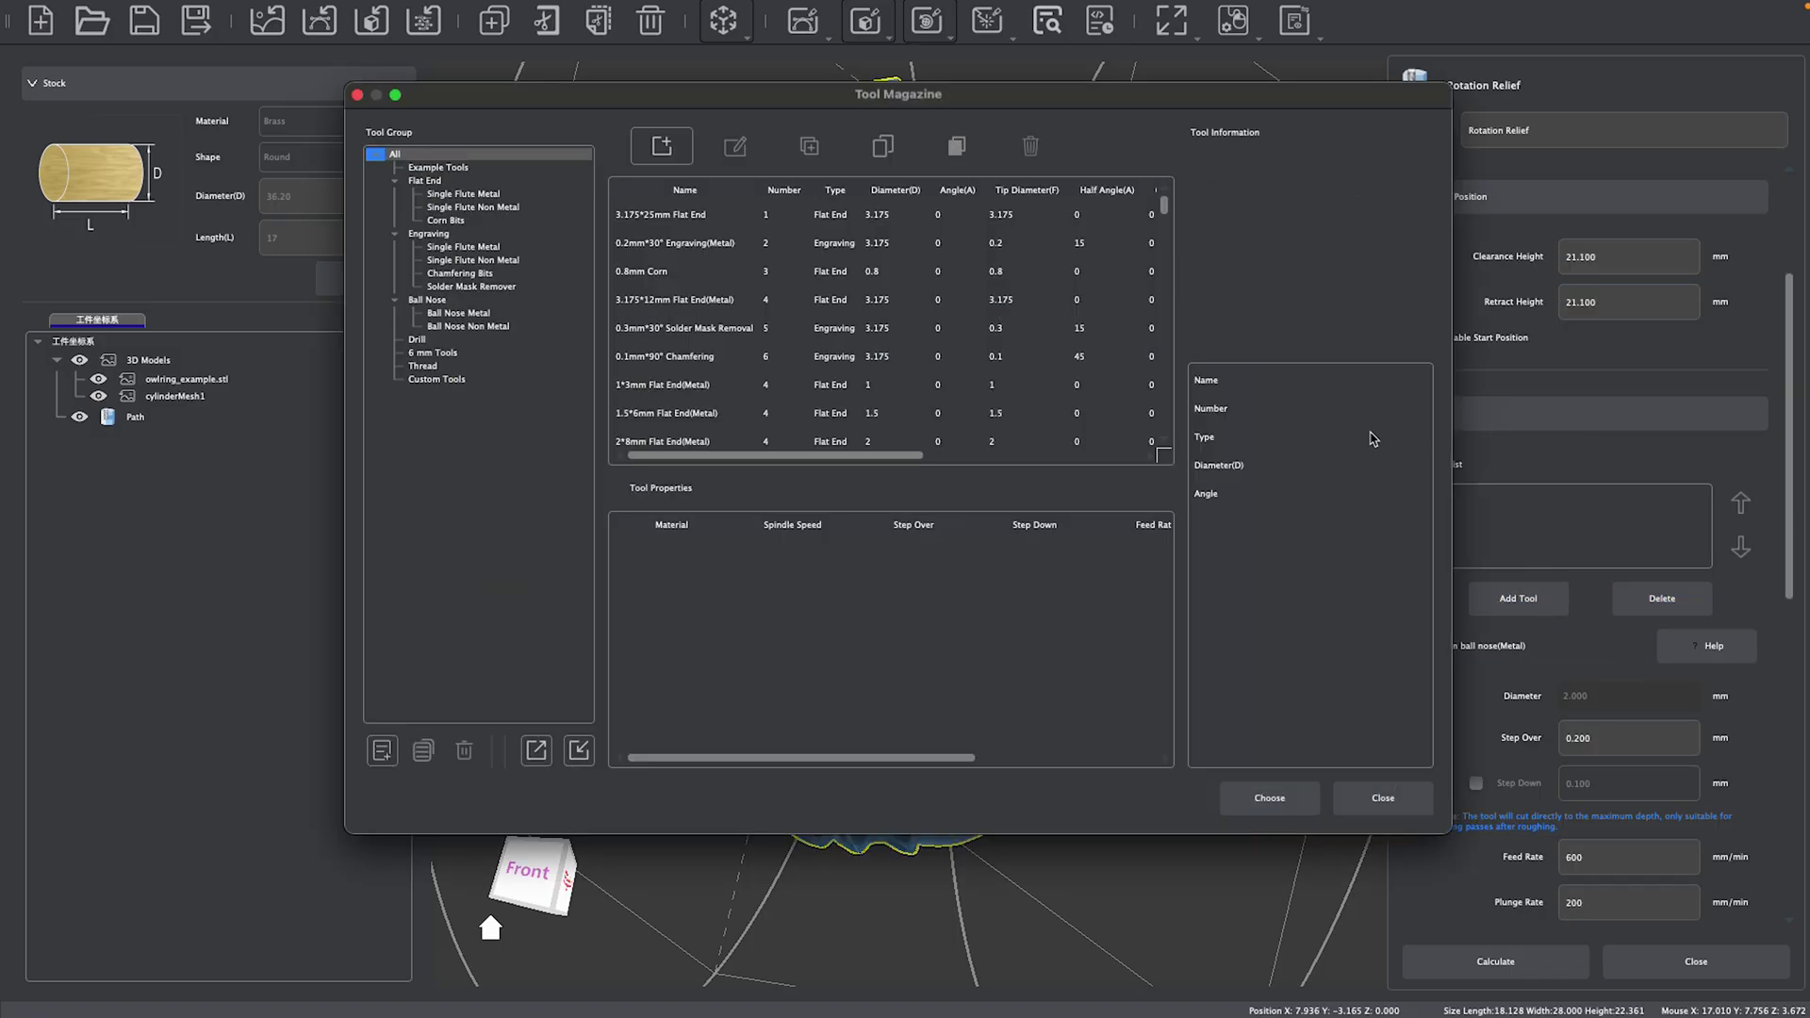
click(465, 195)
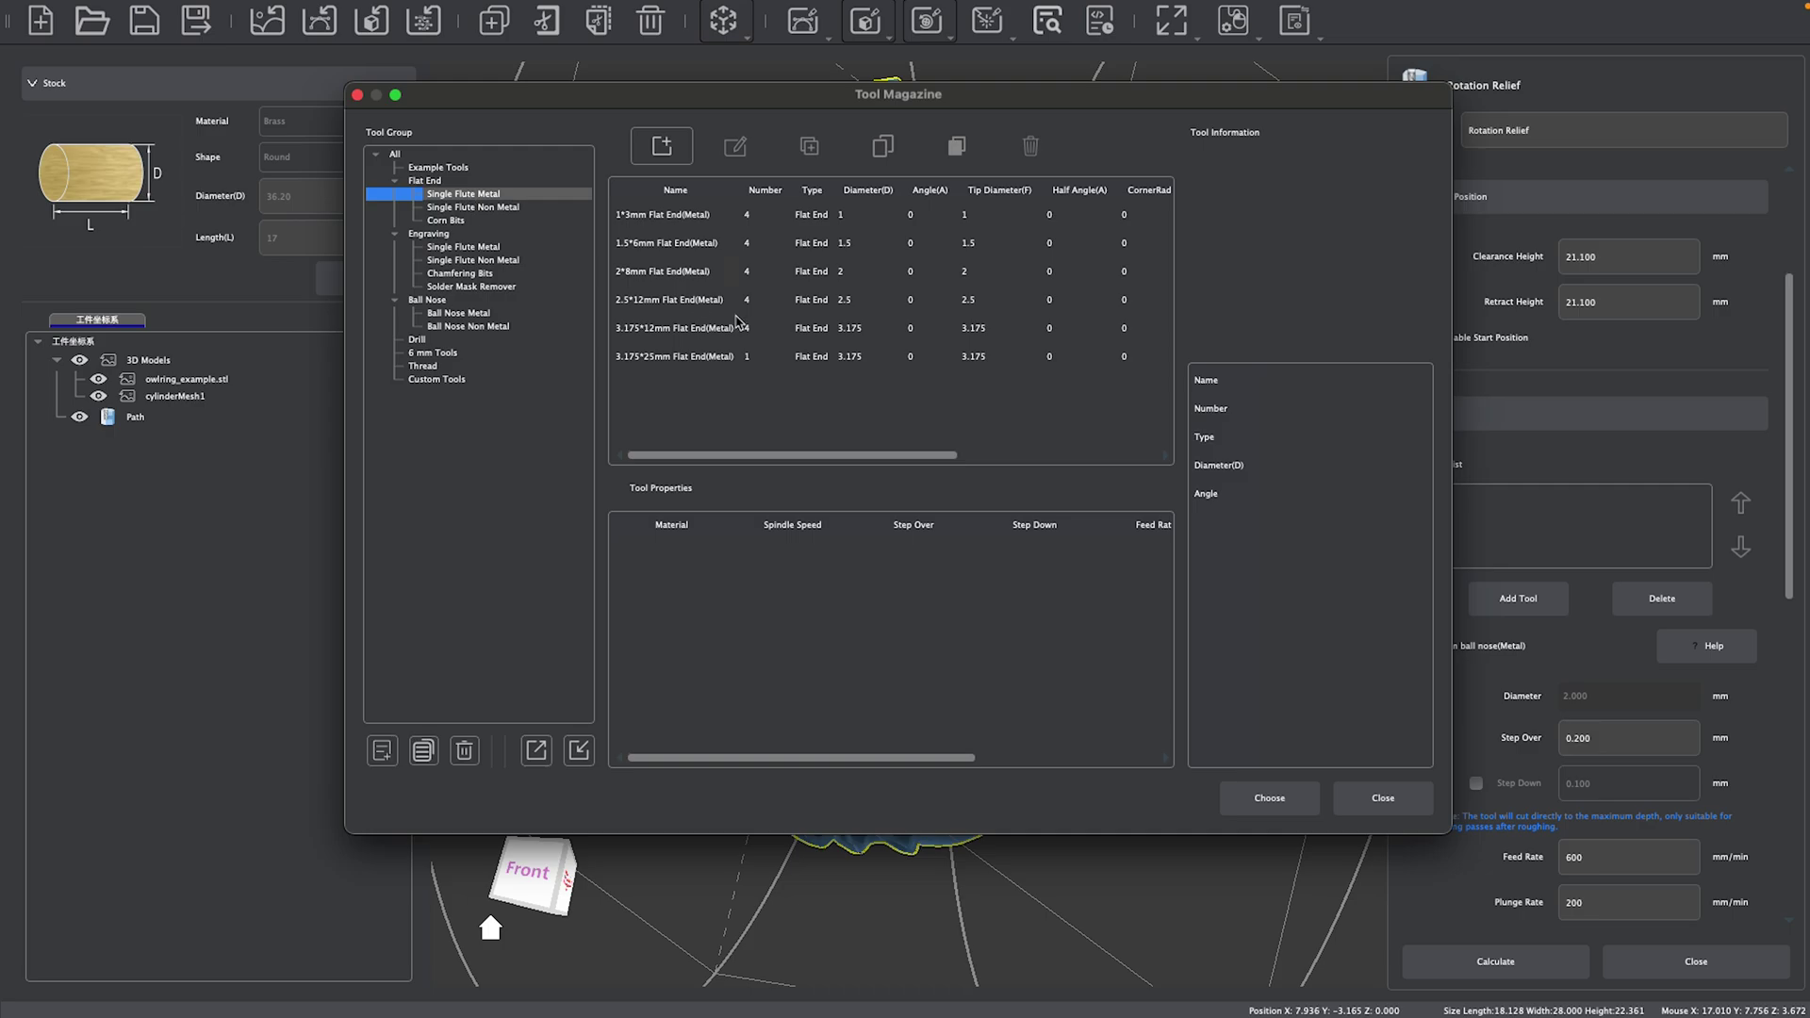
click(702, 362)
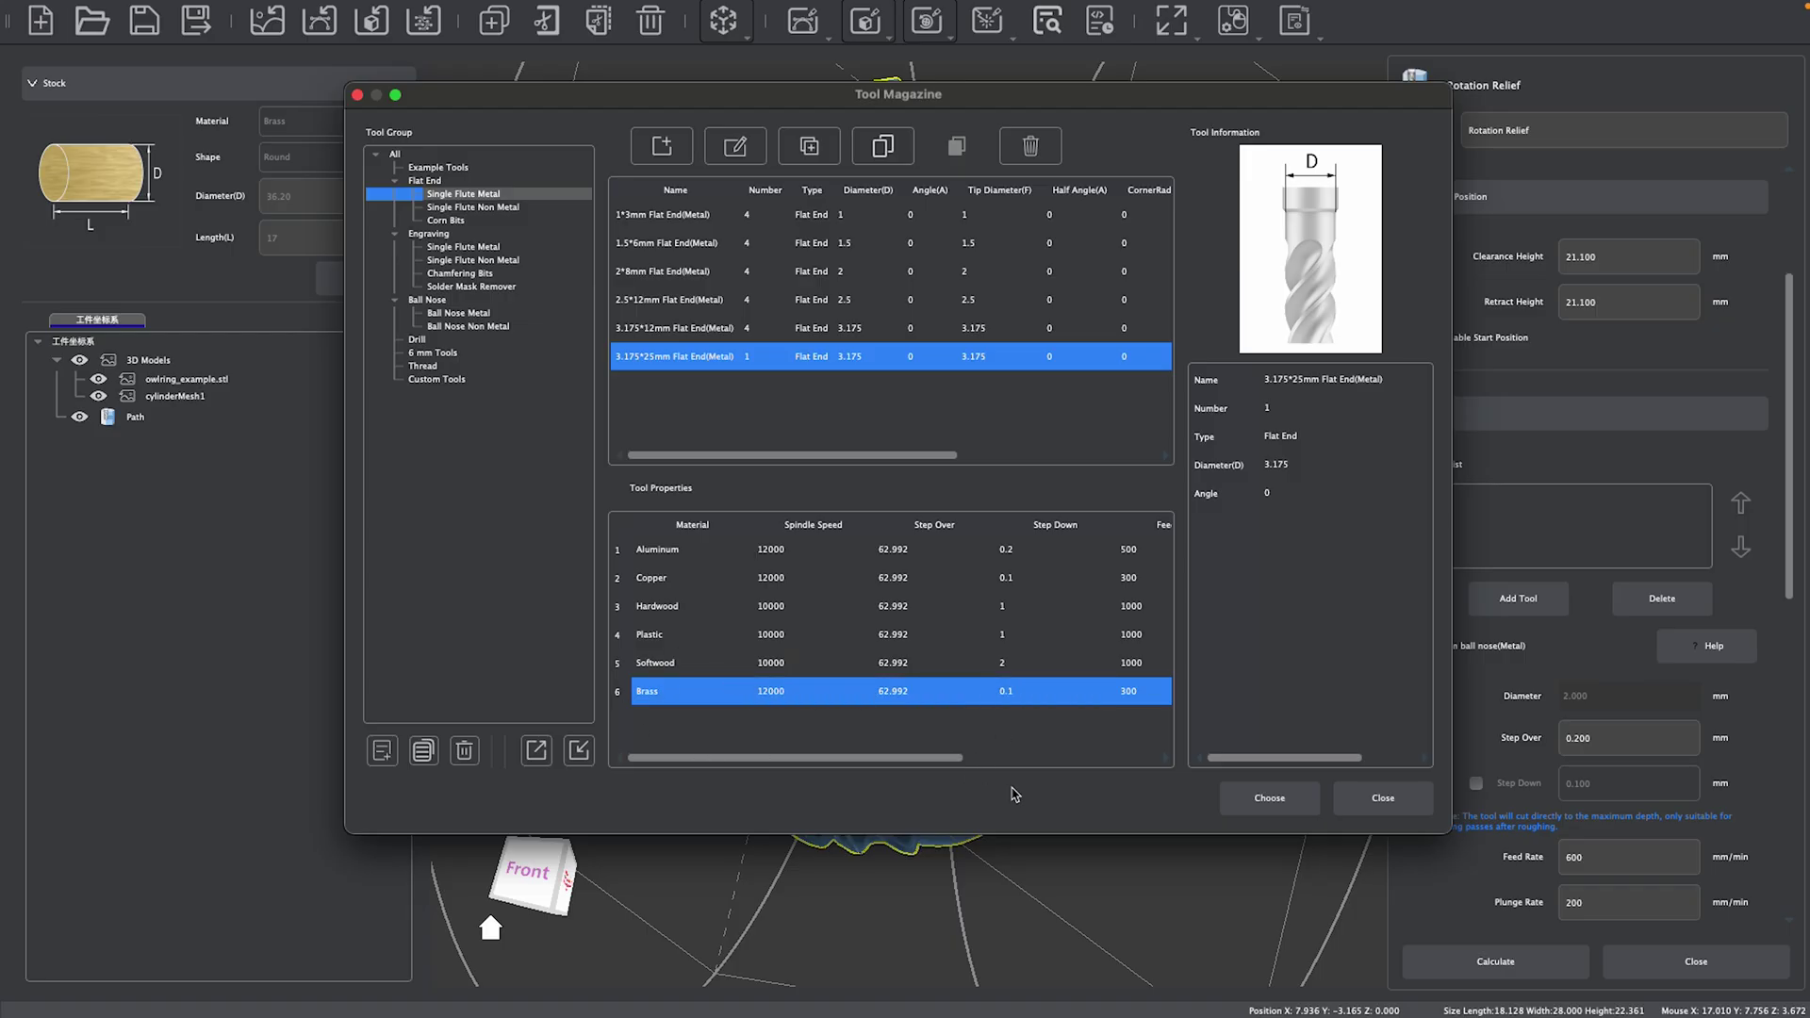
click(1269, 797)
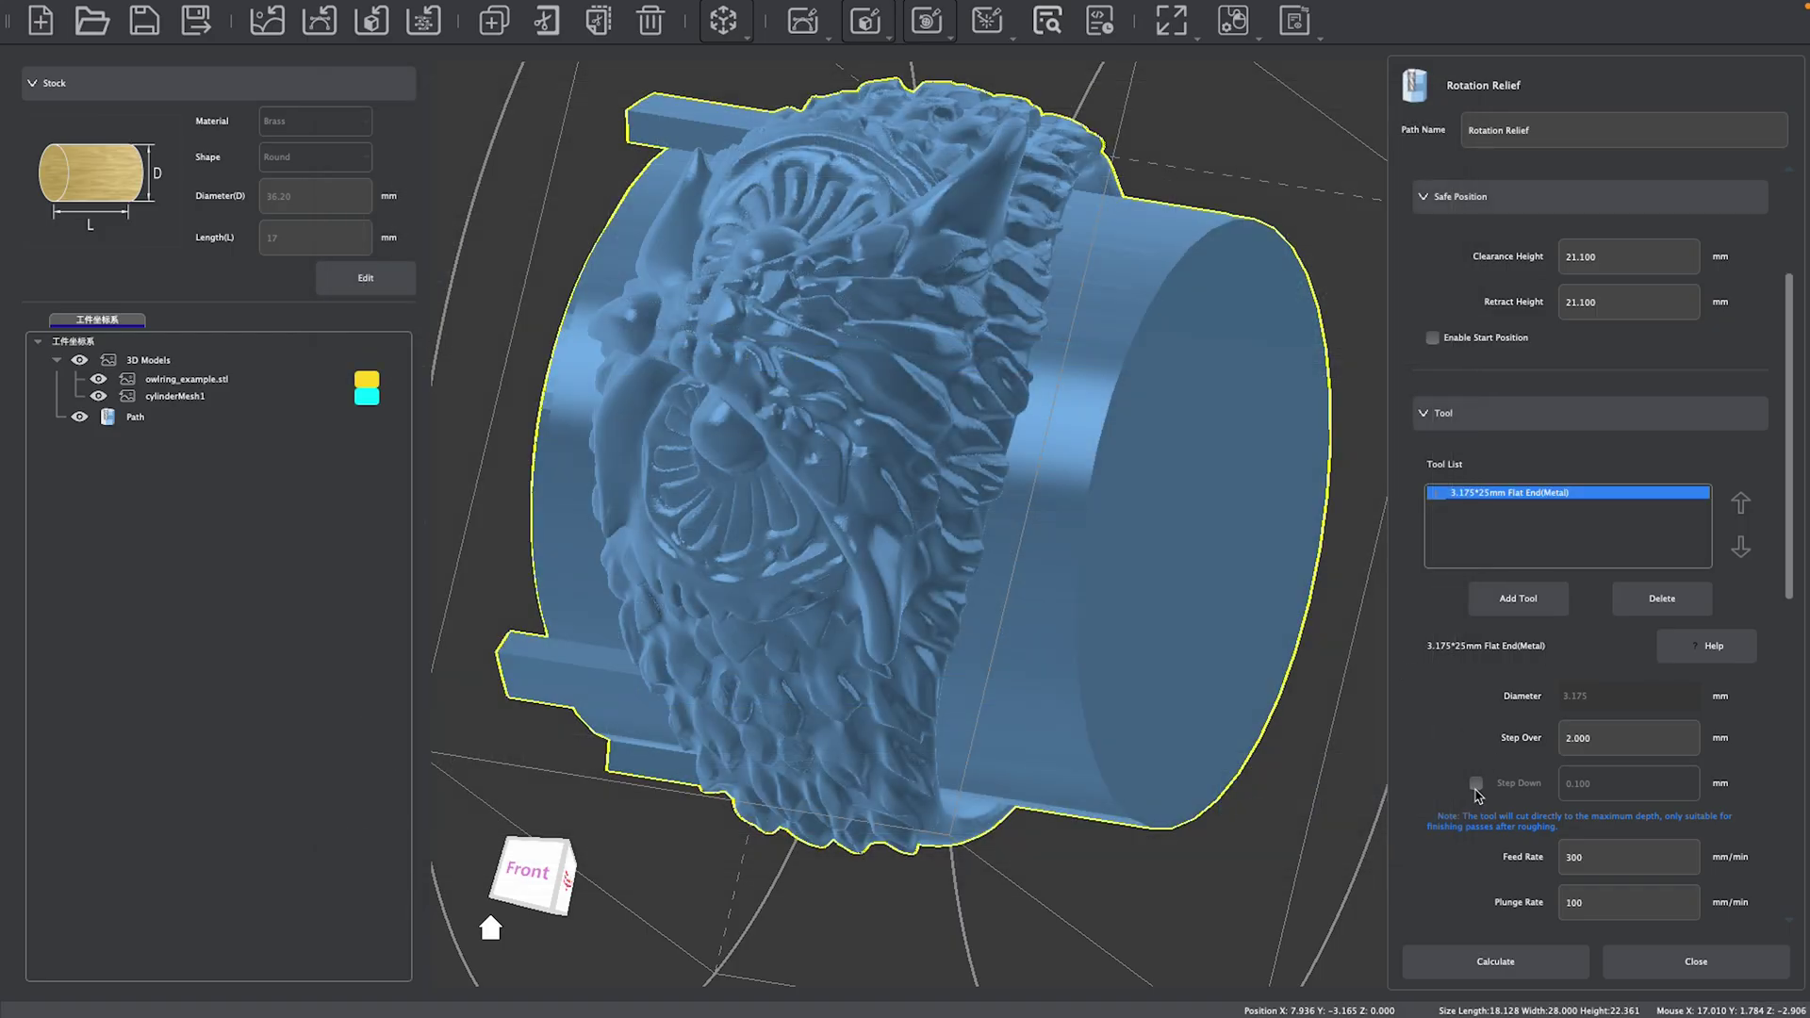
- Rename the toolpath 'Rotation Relief - roughing pass' and enable the 0.100 mm Step Down
click(1585, 121)
text(pass)
scroll(1512, 706, down, 1)
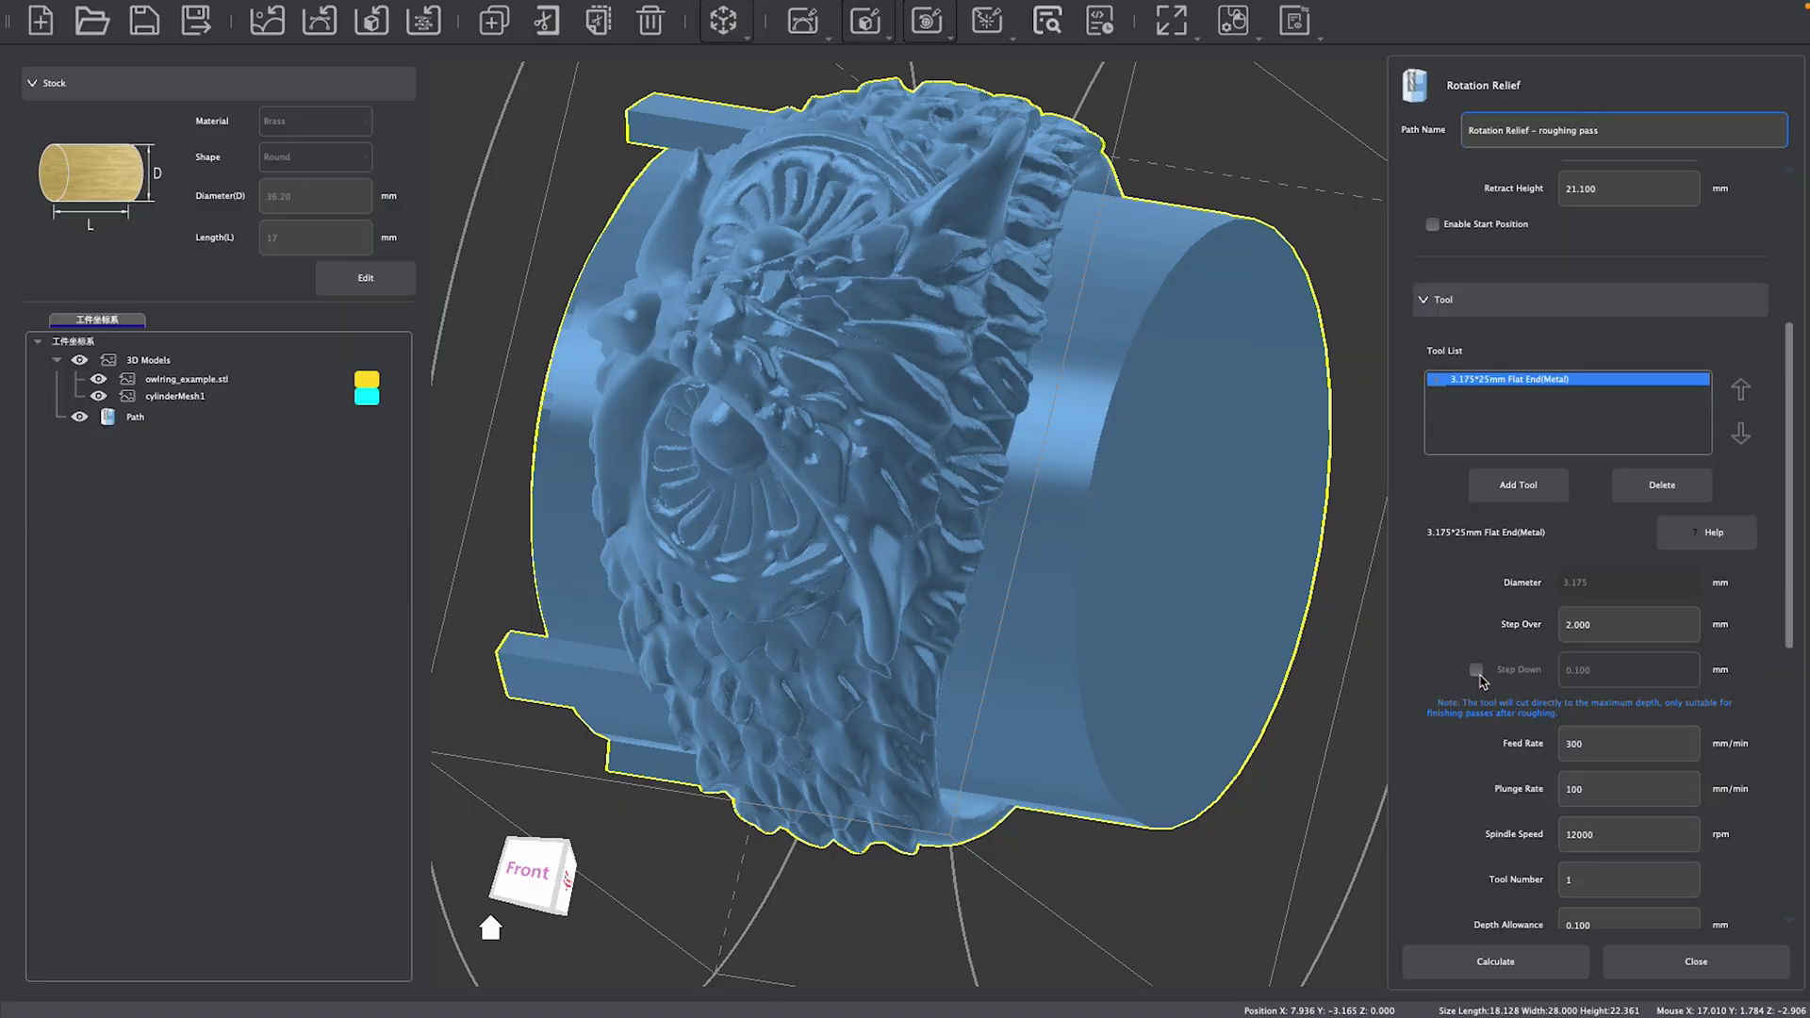
click(1476, 670)
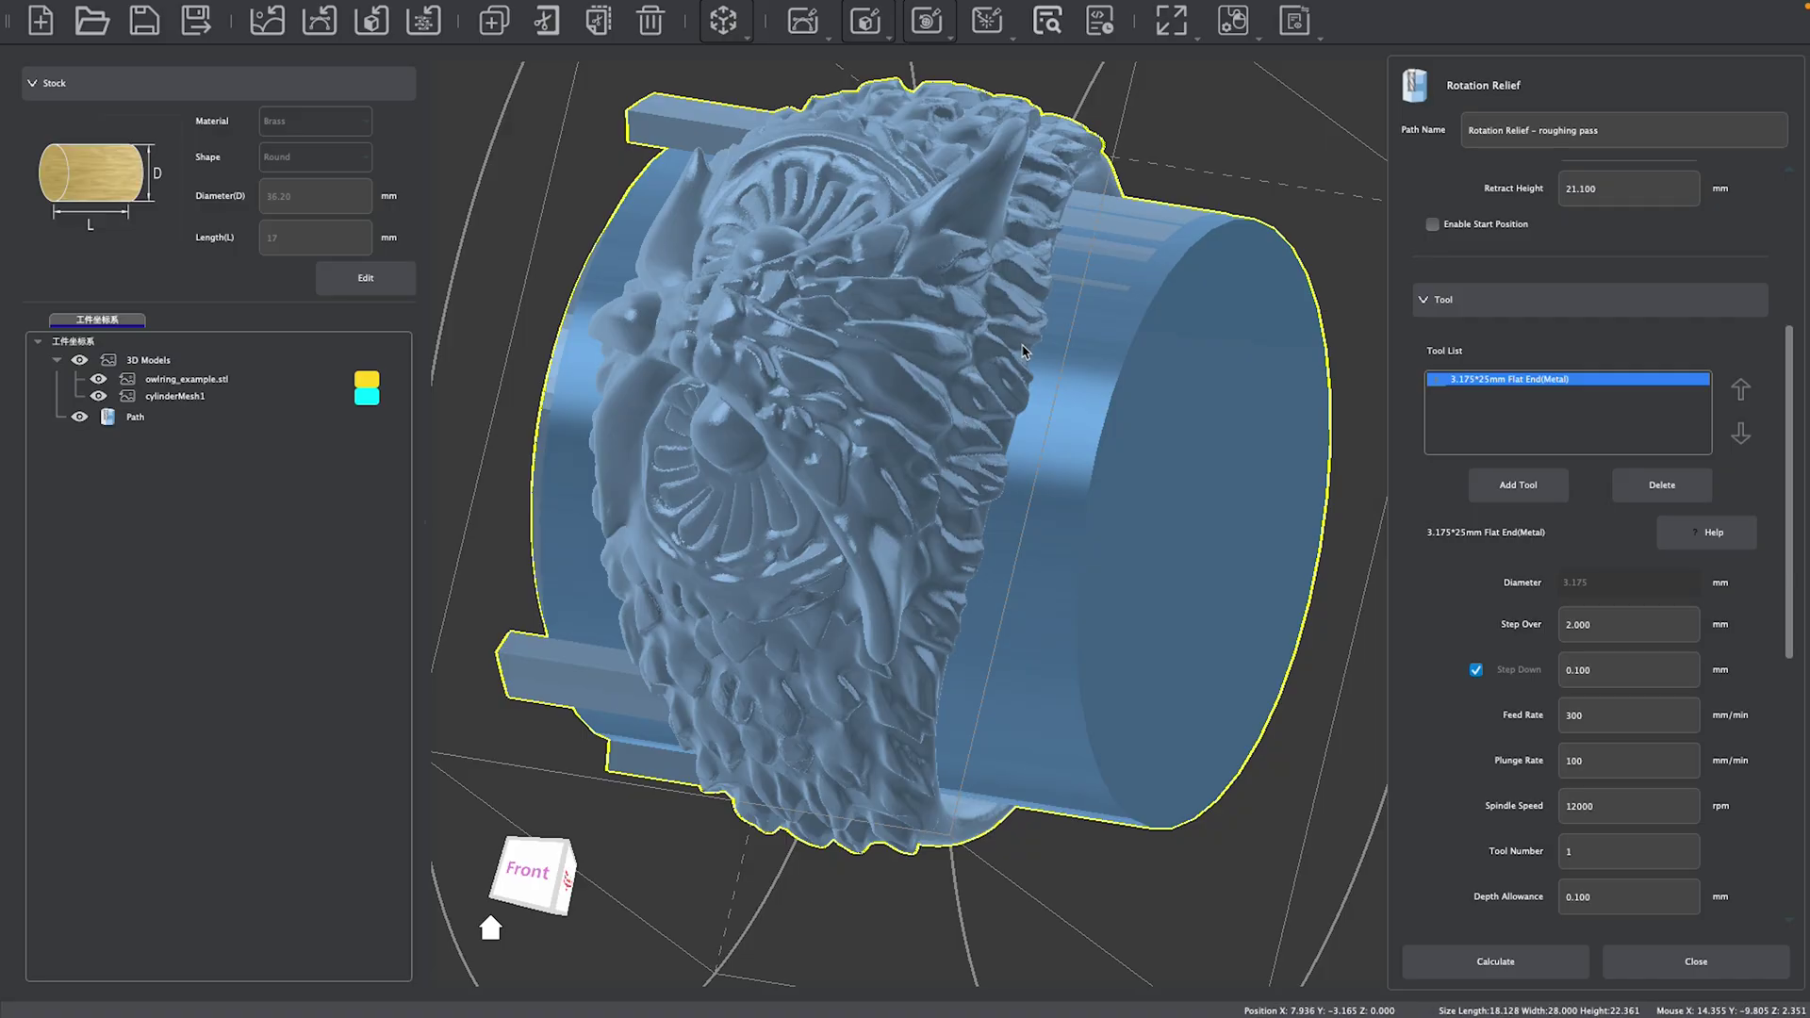
scroll(895, 370, down, 4)
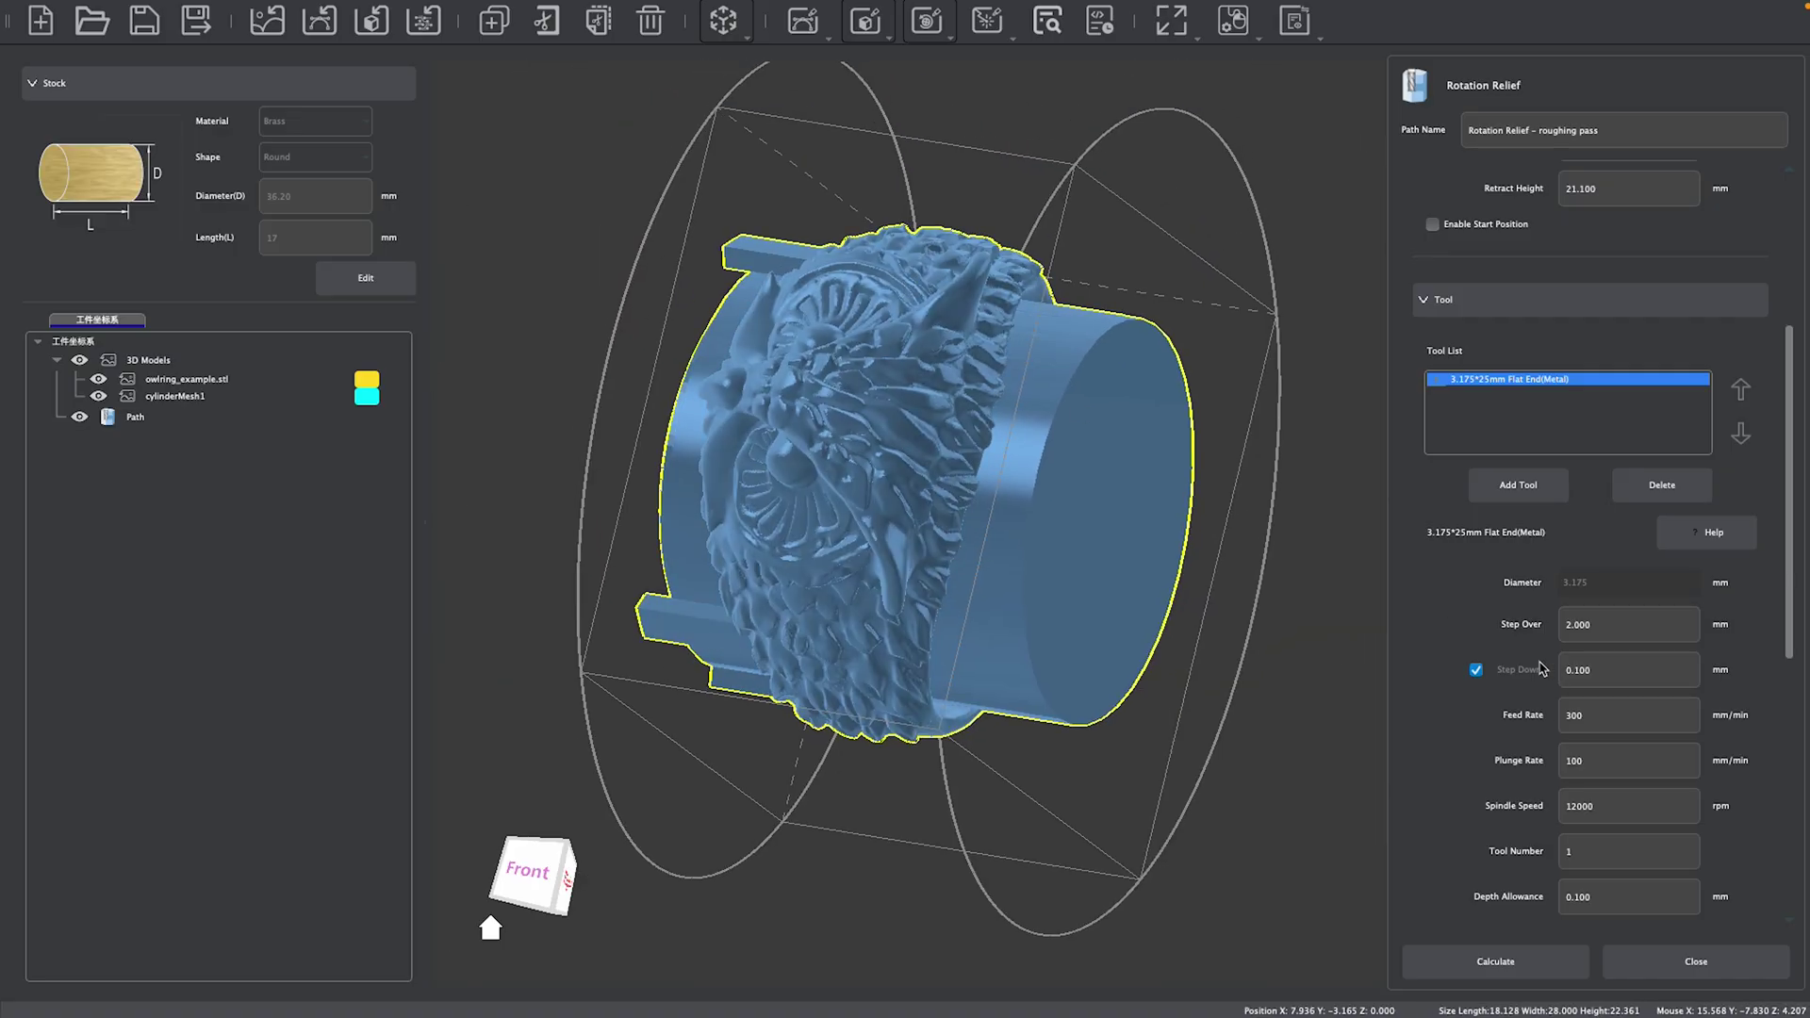
scroll(1541, 667, down, 1)
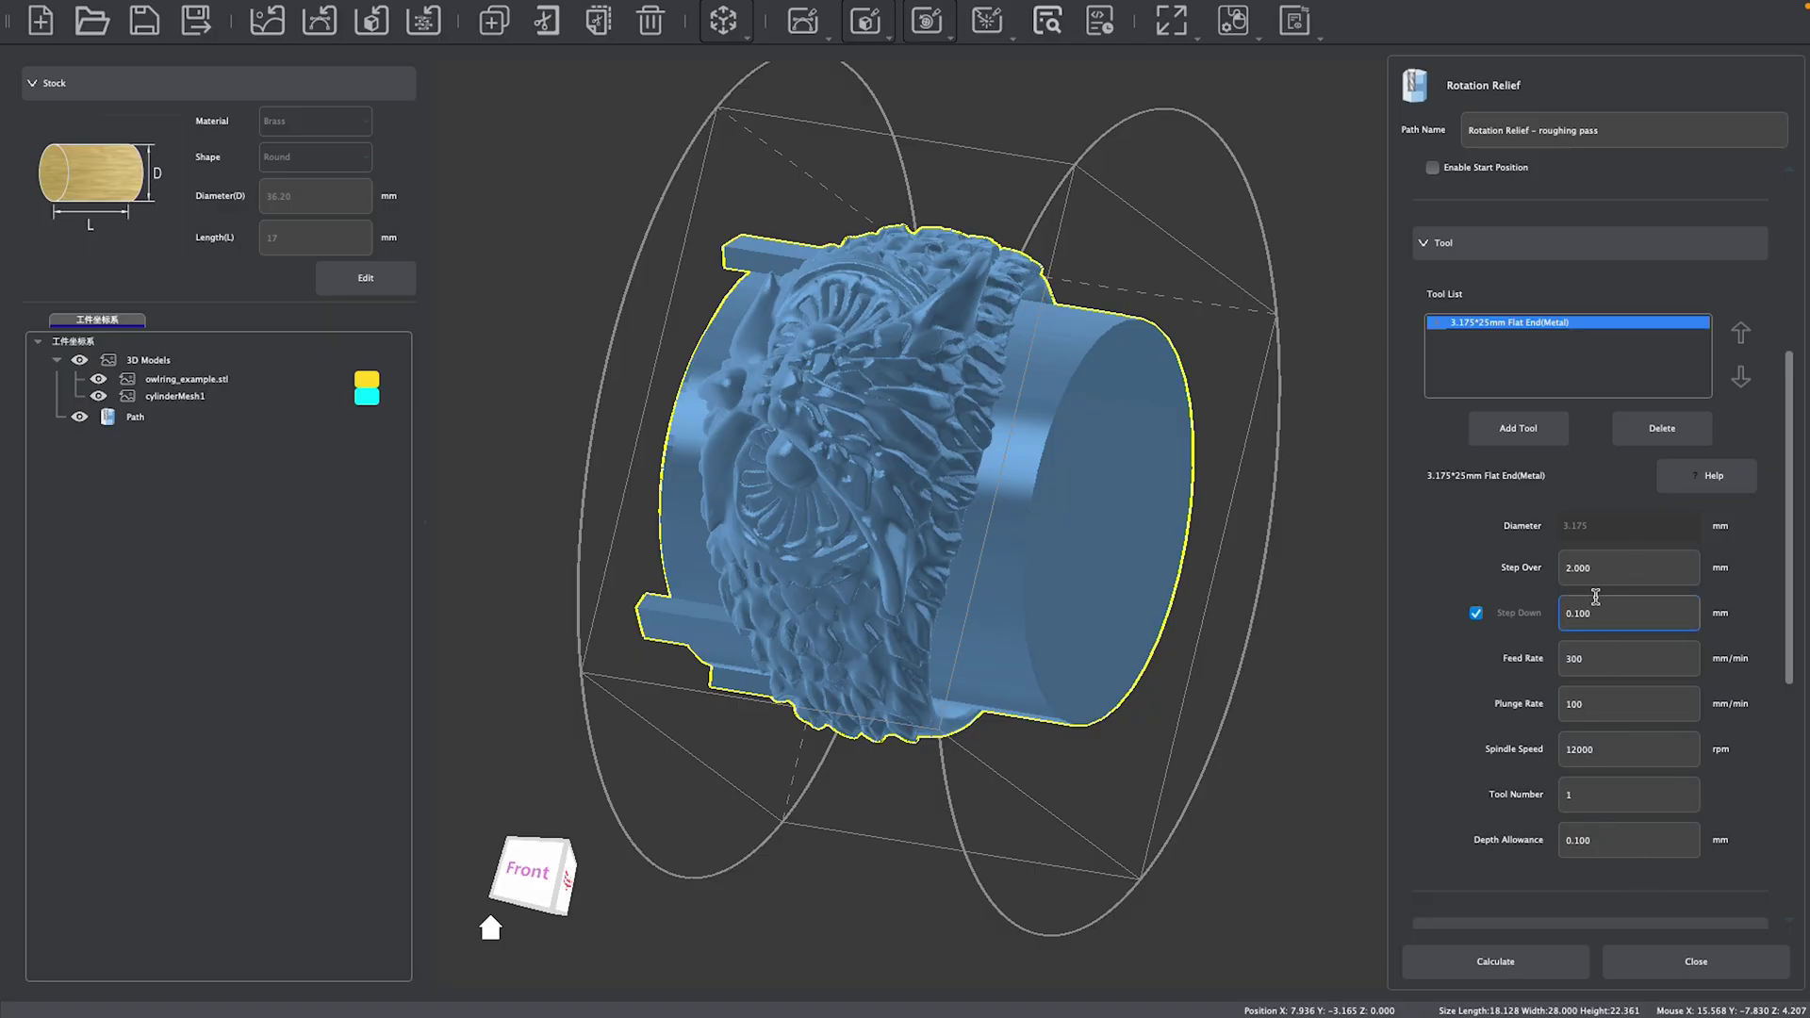
- Review the speed and plunge settings, then enable Ramping and check its angle and Start Z Height
click(1587, 733)
click(1607, 720)
click(1608, 744)
click(1608, 793)
scroll(1604, 781, down, 1)
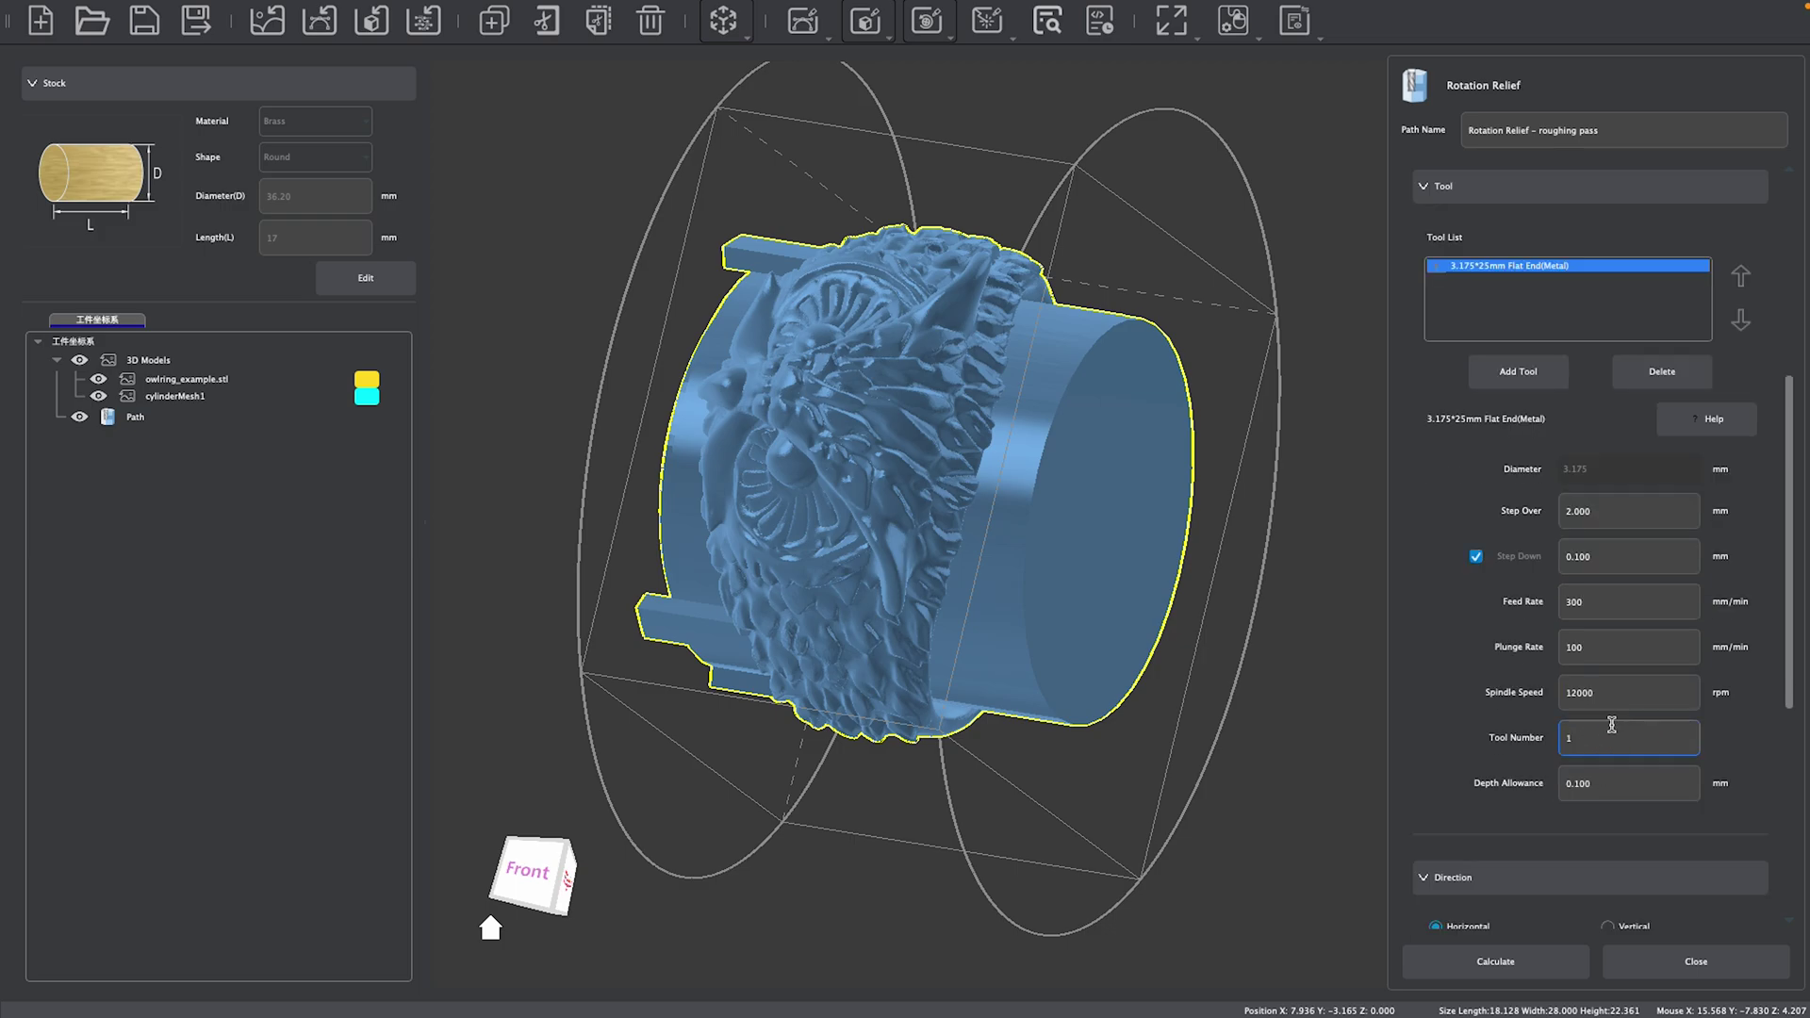
scroll(1546, 641, down, 5)
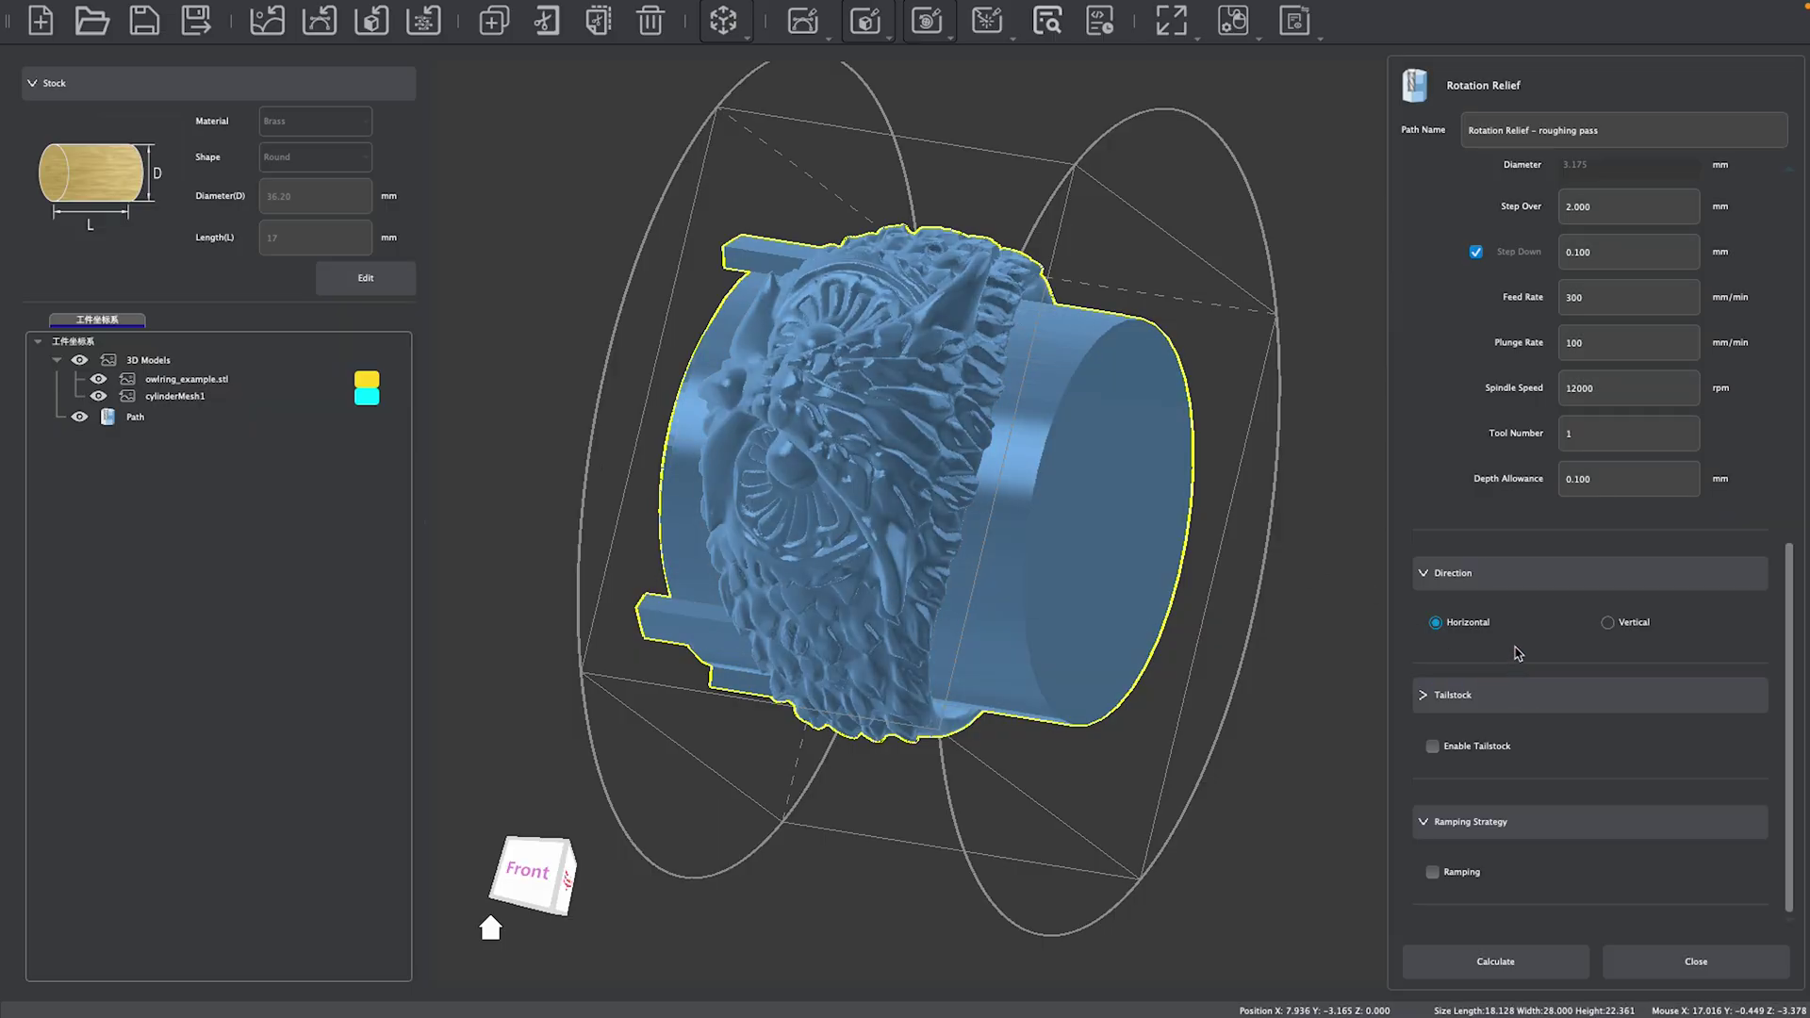
click(1432, 747)
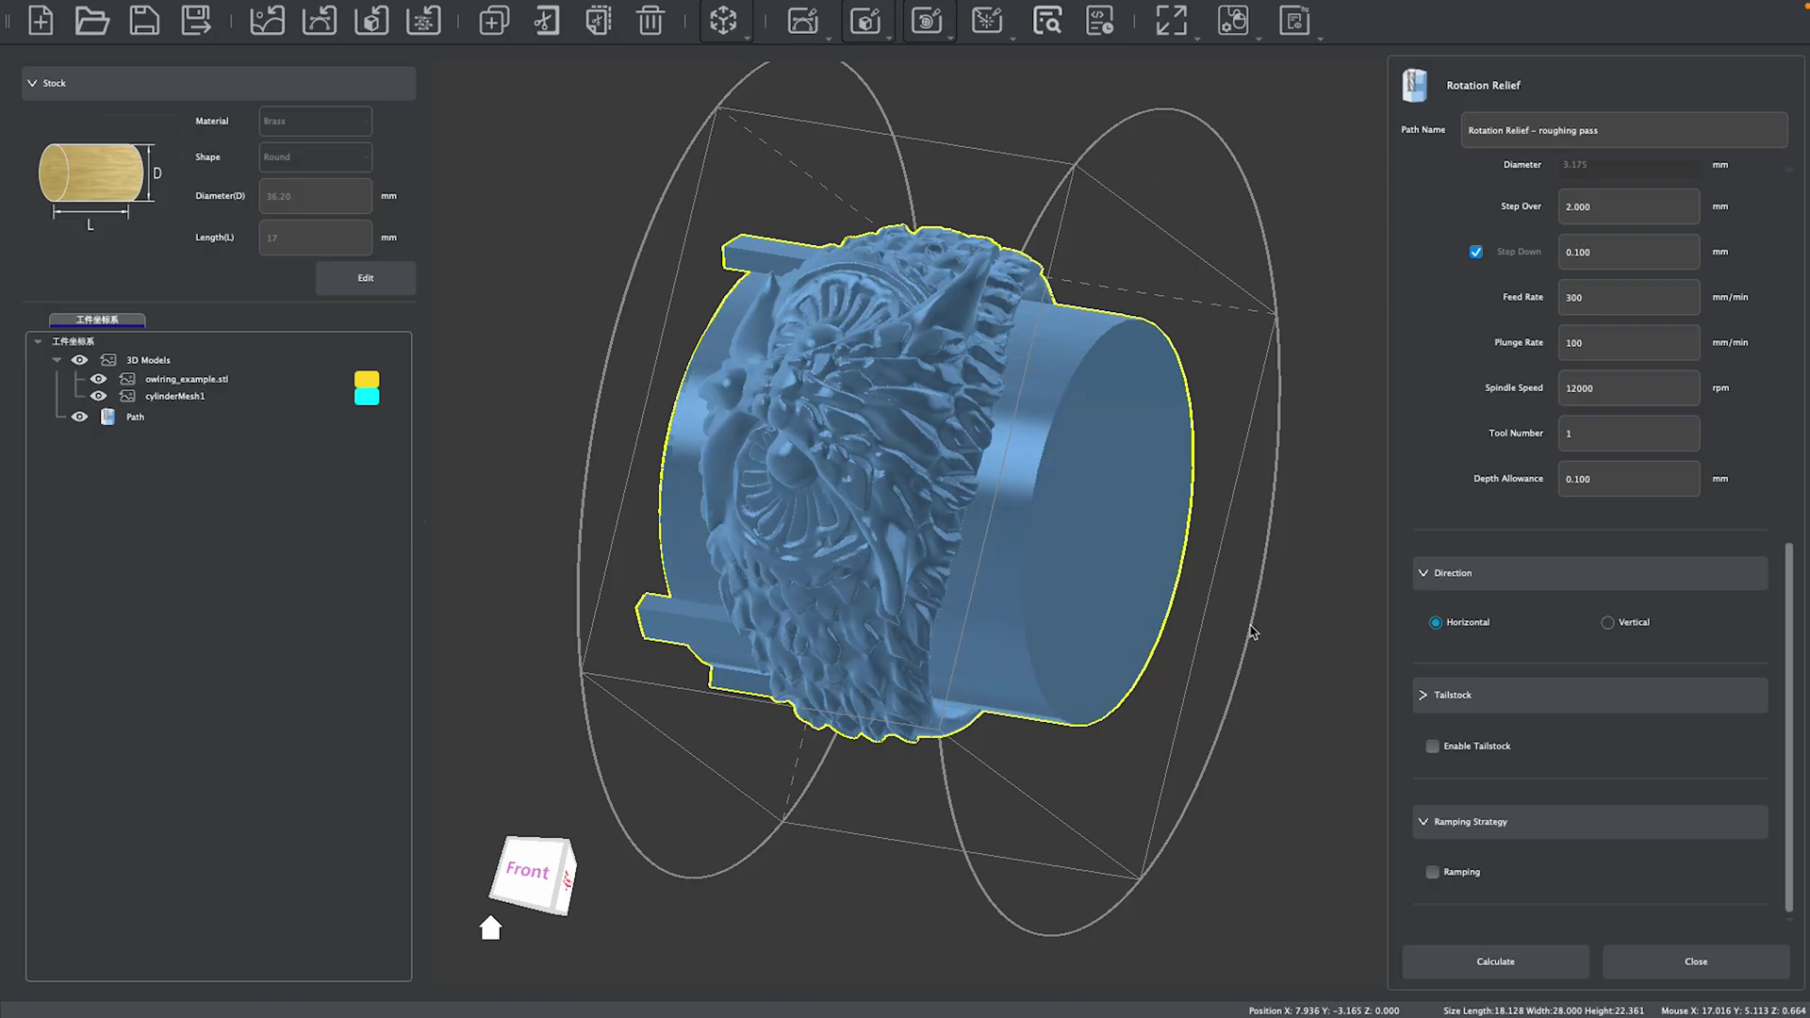
click(1432, 874)
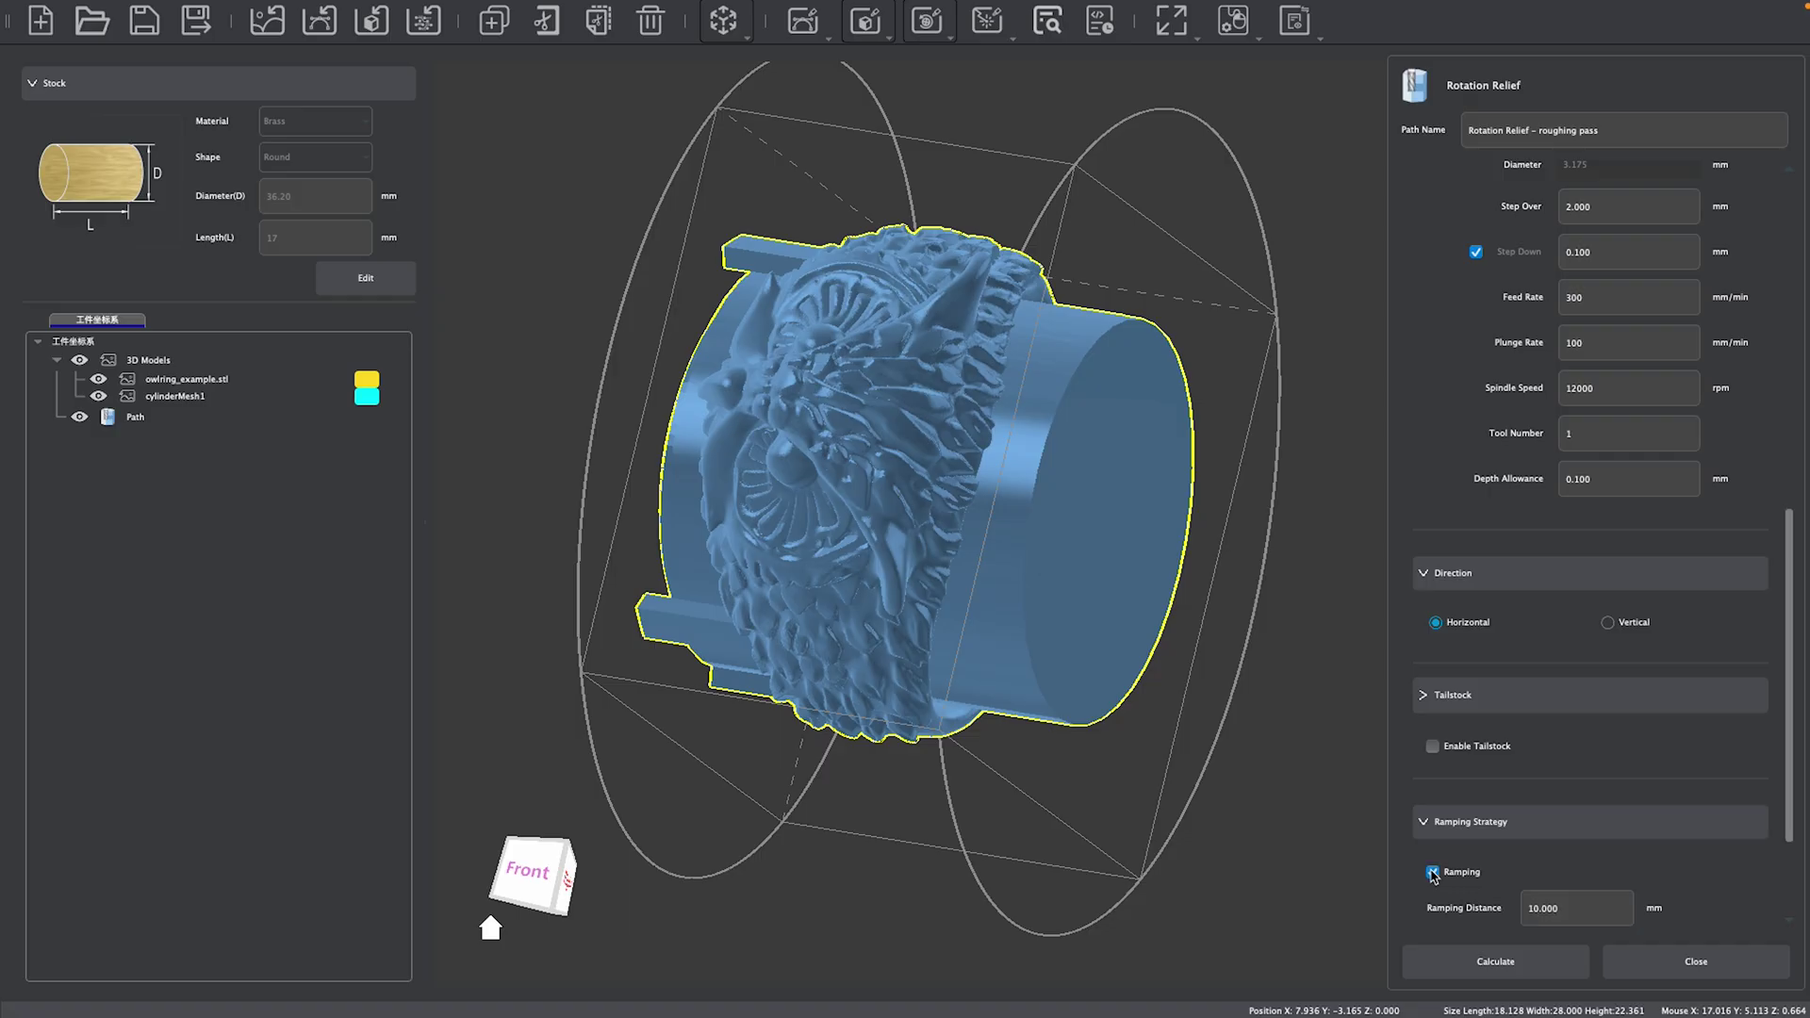
scroll(1539, 787, down, 3)
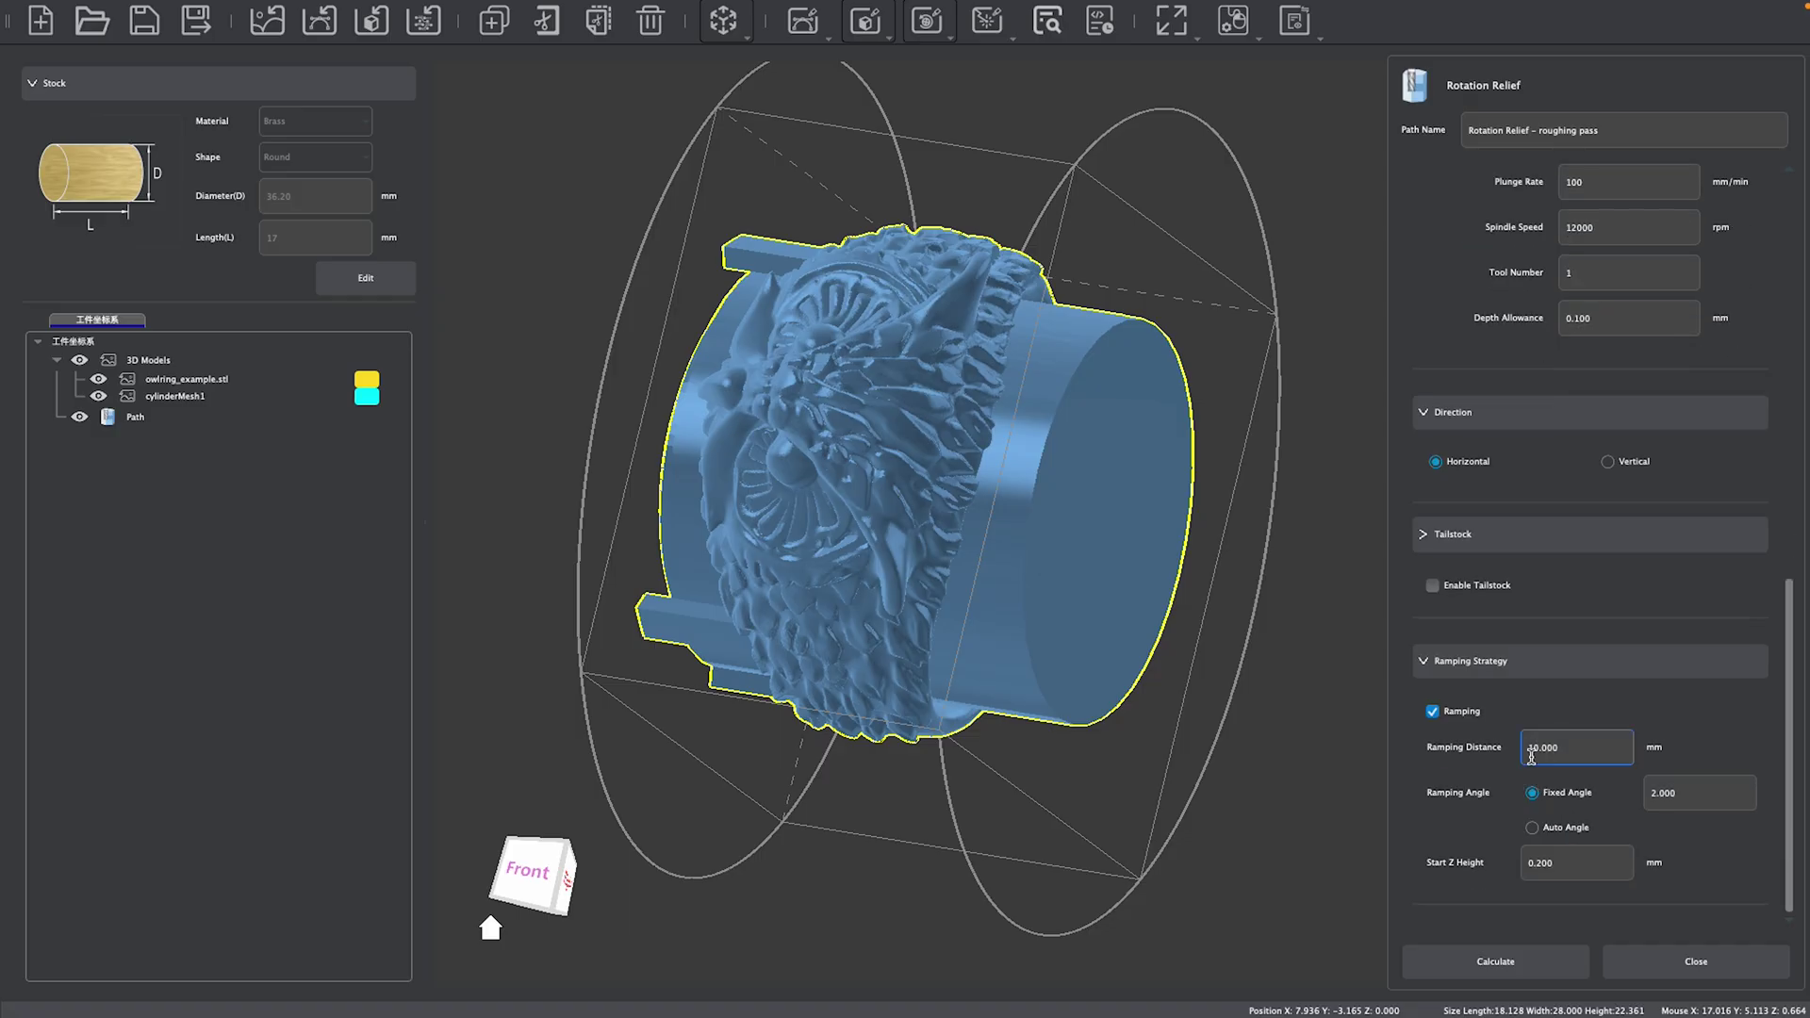
click(1670, 779)
click(1529, 848)
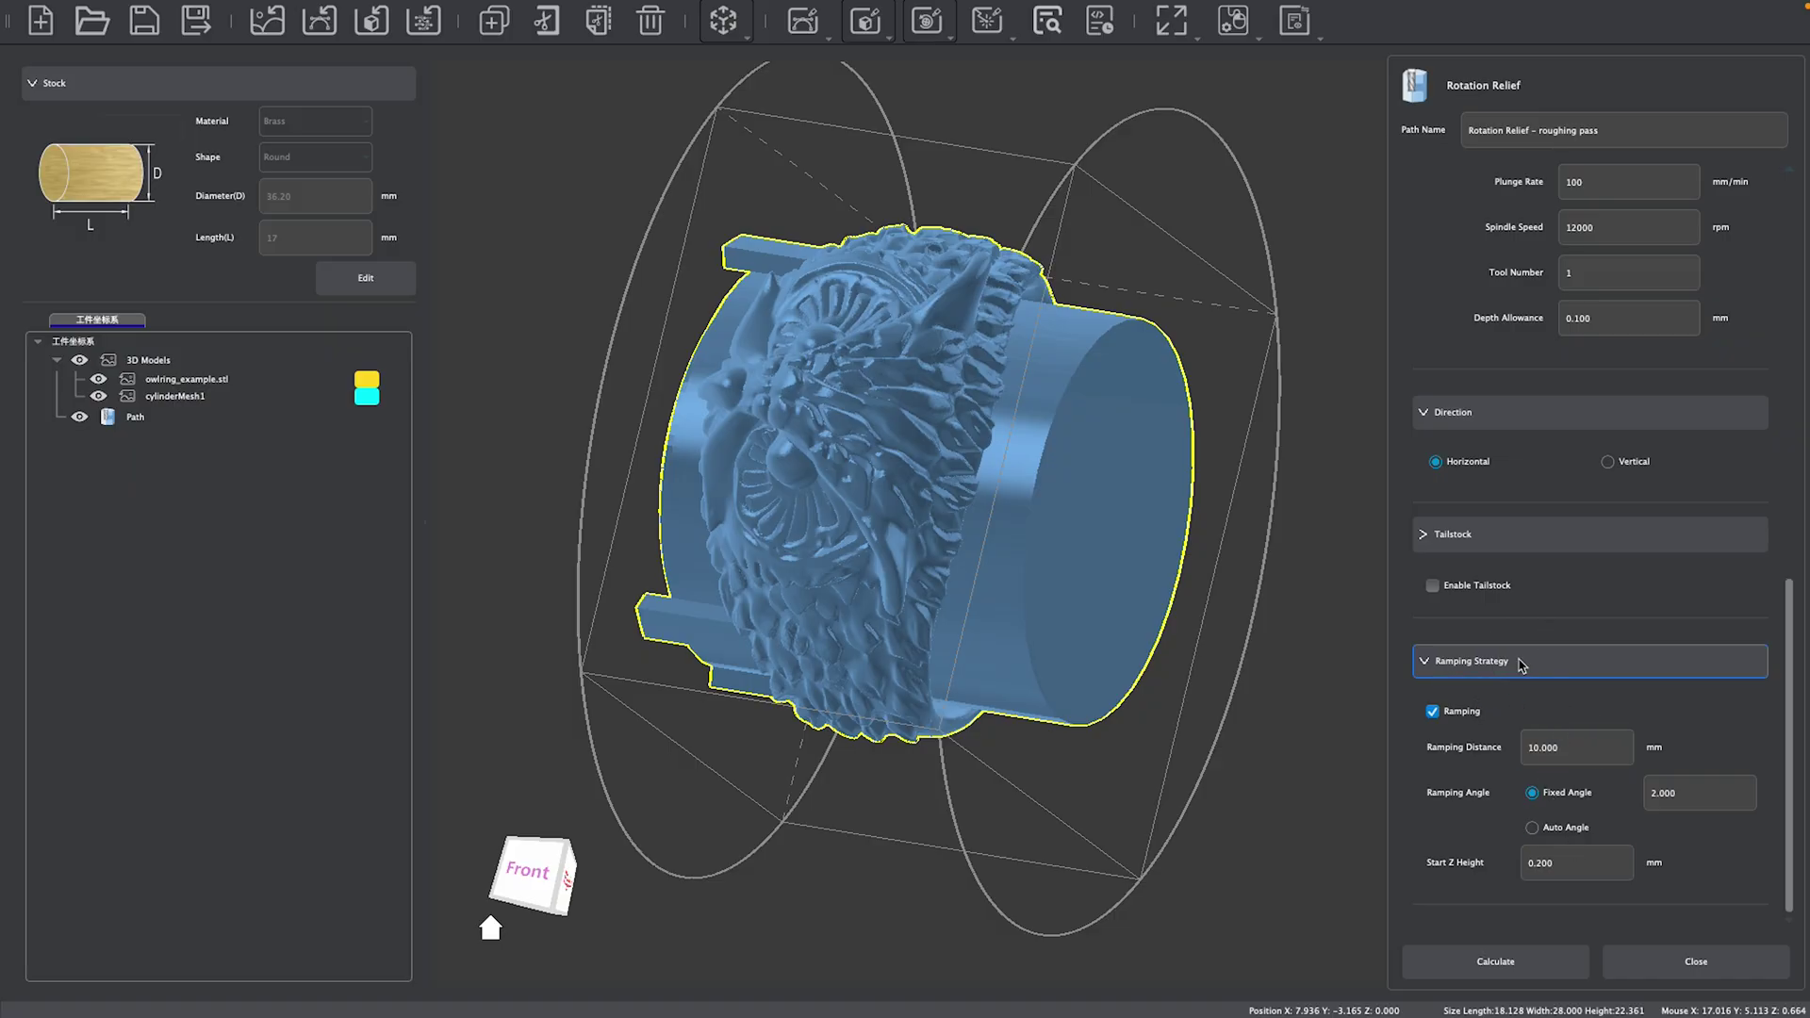
- Calculate the first Rotation Relief roughing toolpath
click(1513, 964)
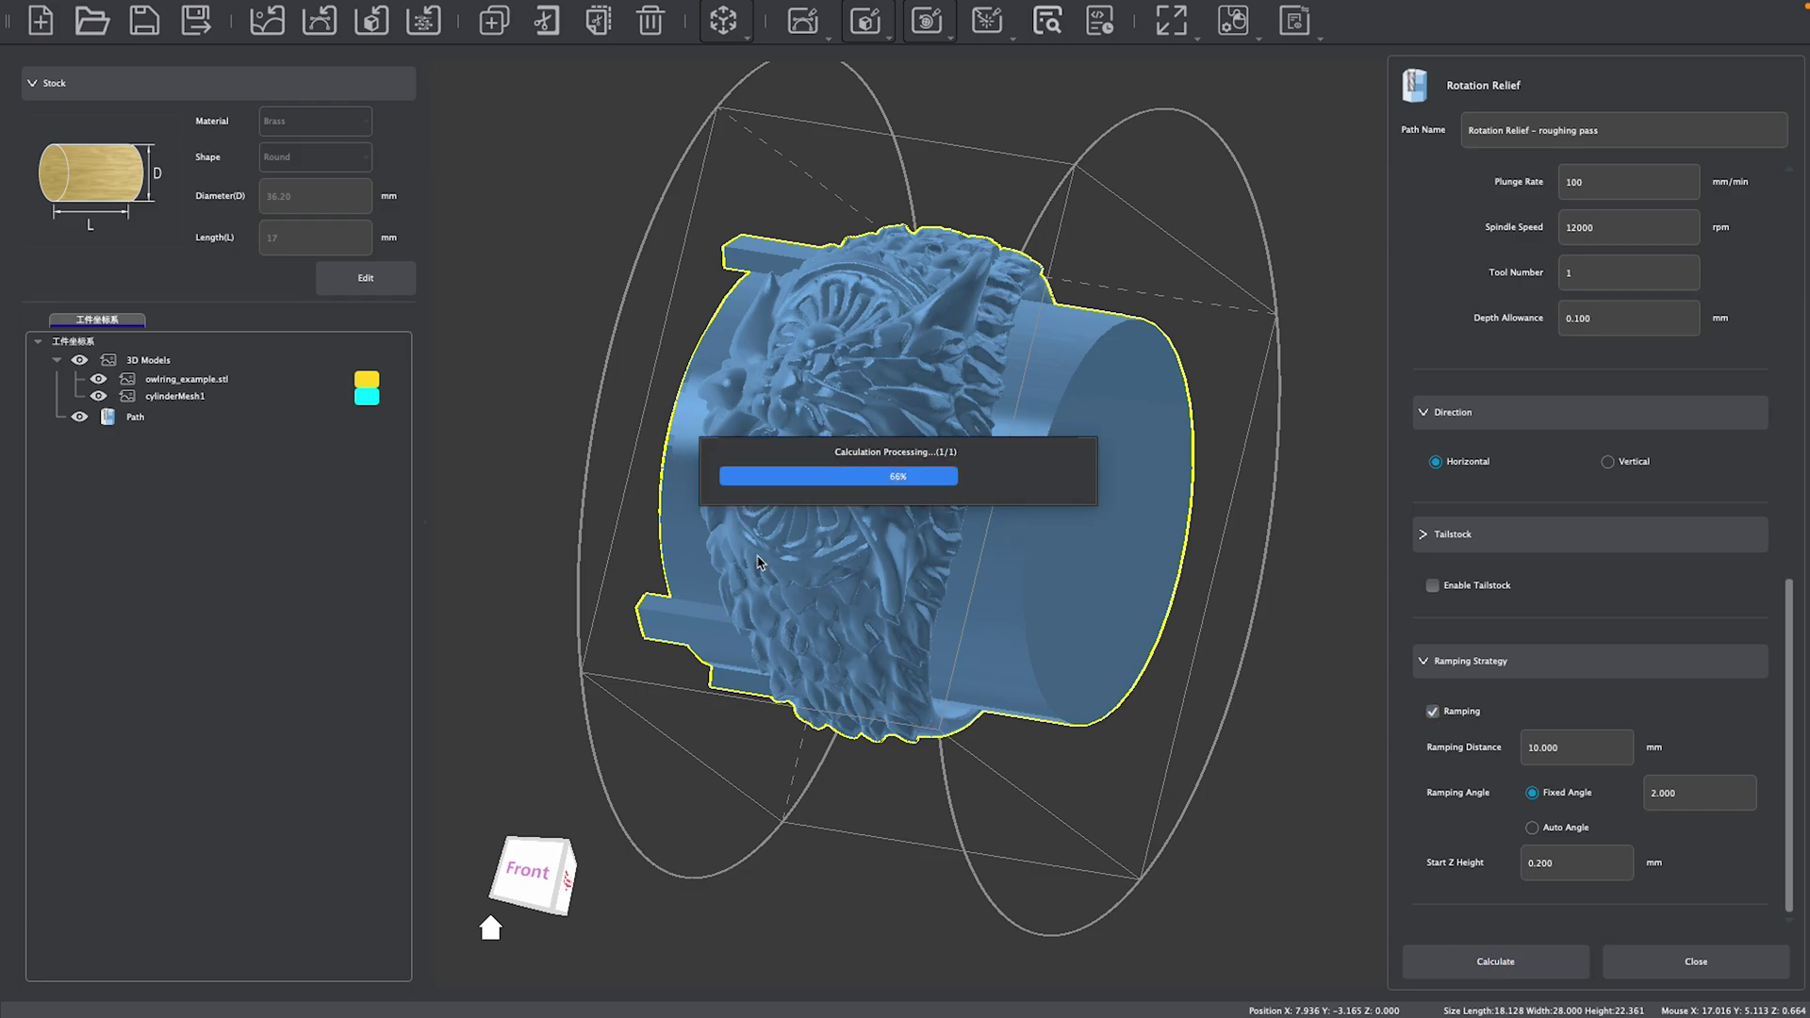
scroll(734, 421, up, 3)
scroll(735, 422, down, 3)
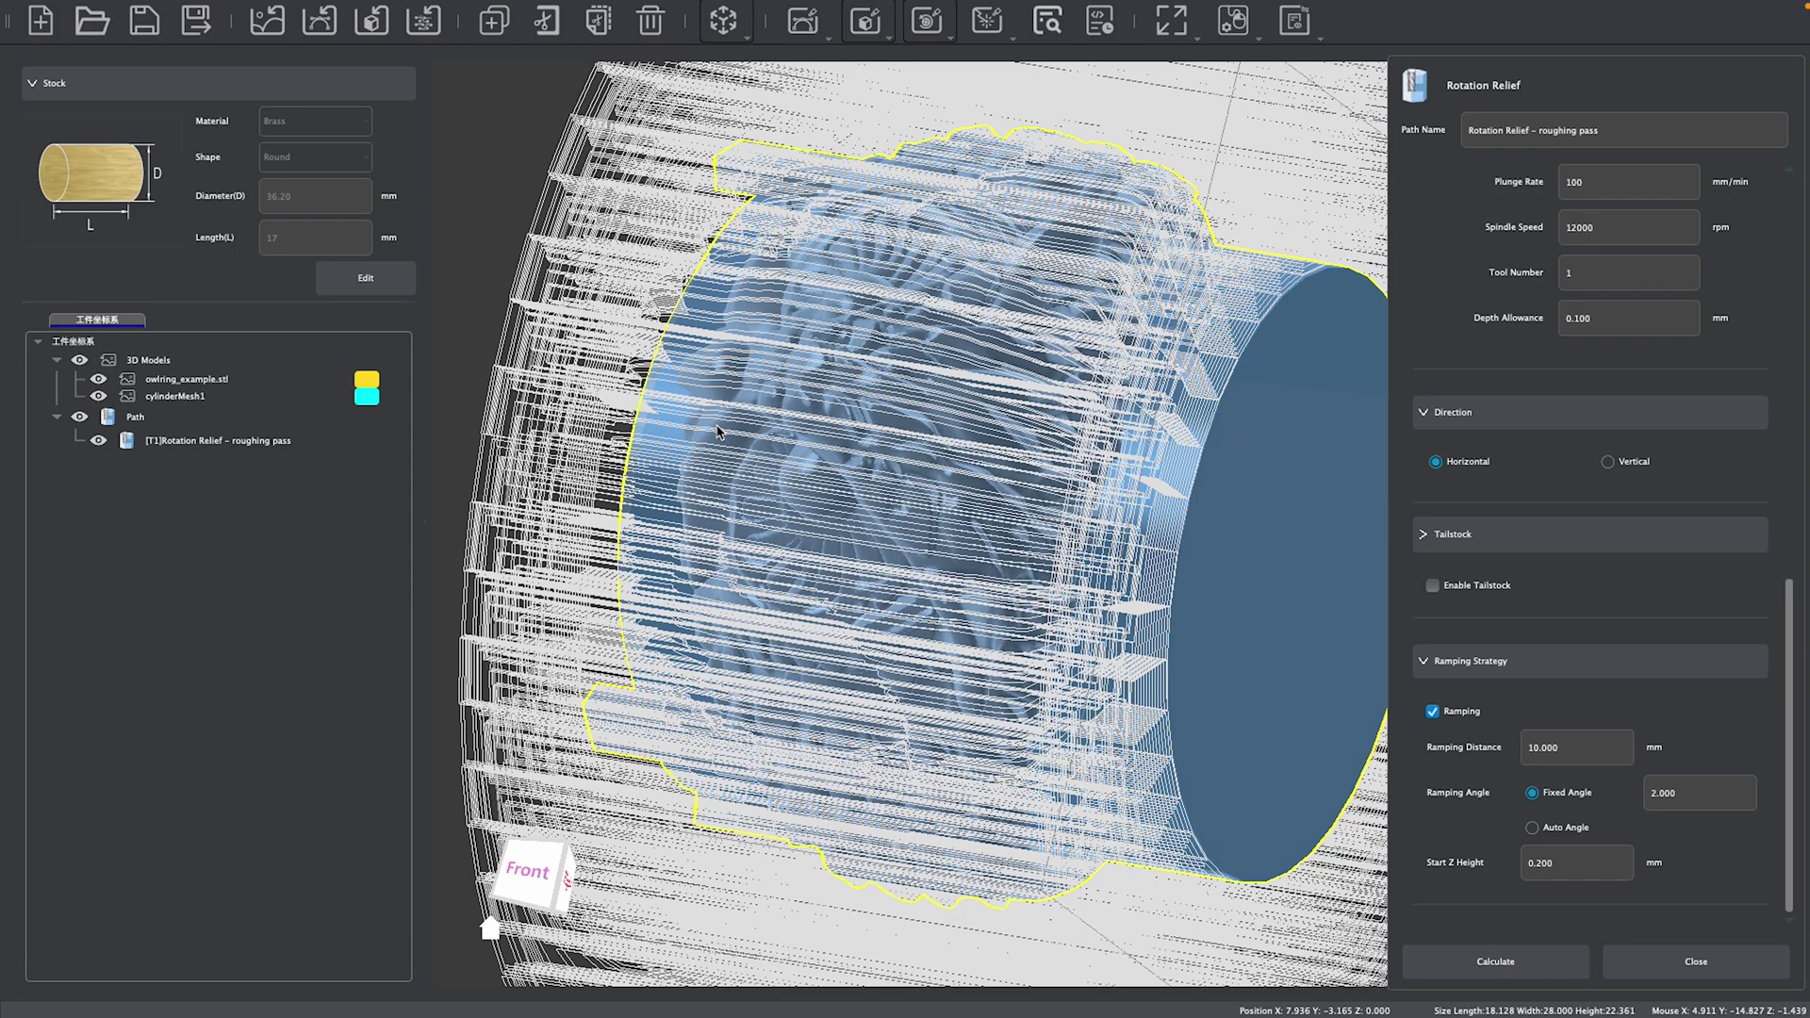
scroll(592, 410, down, 3)
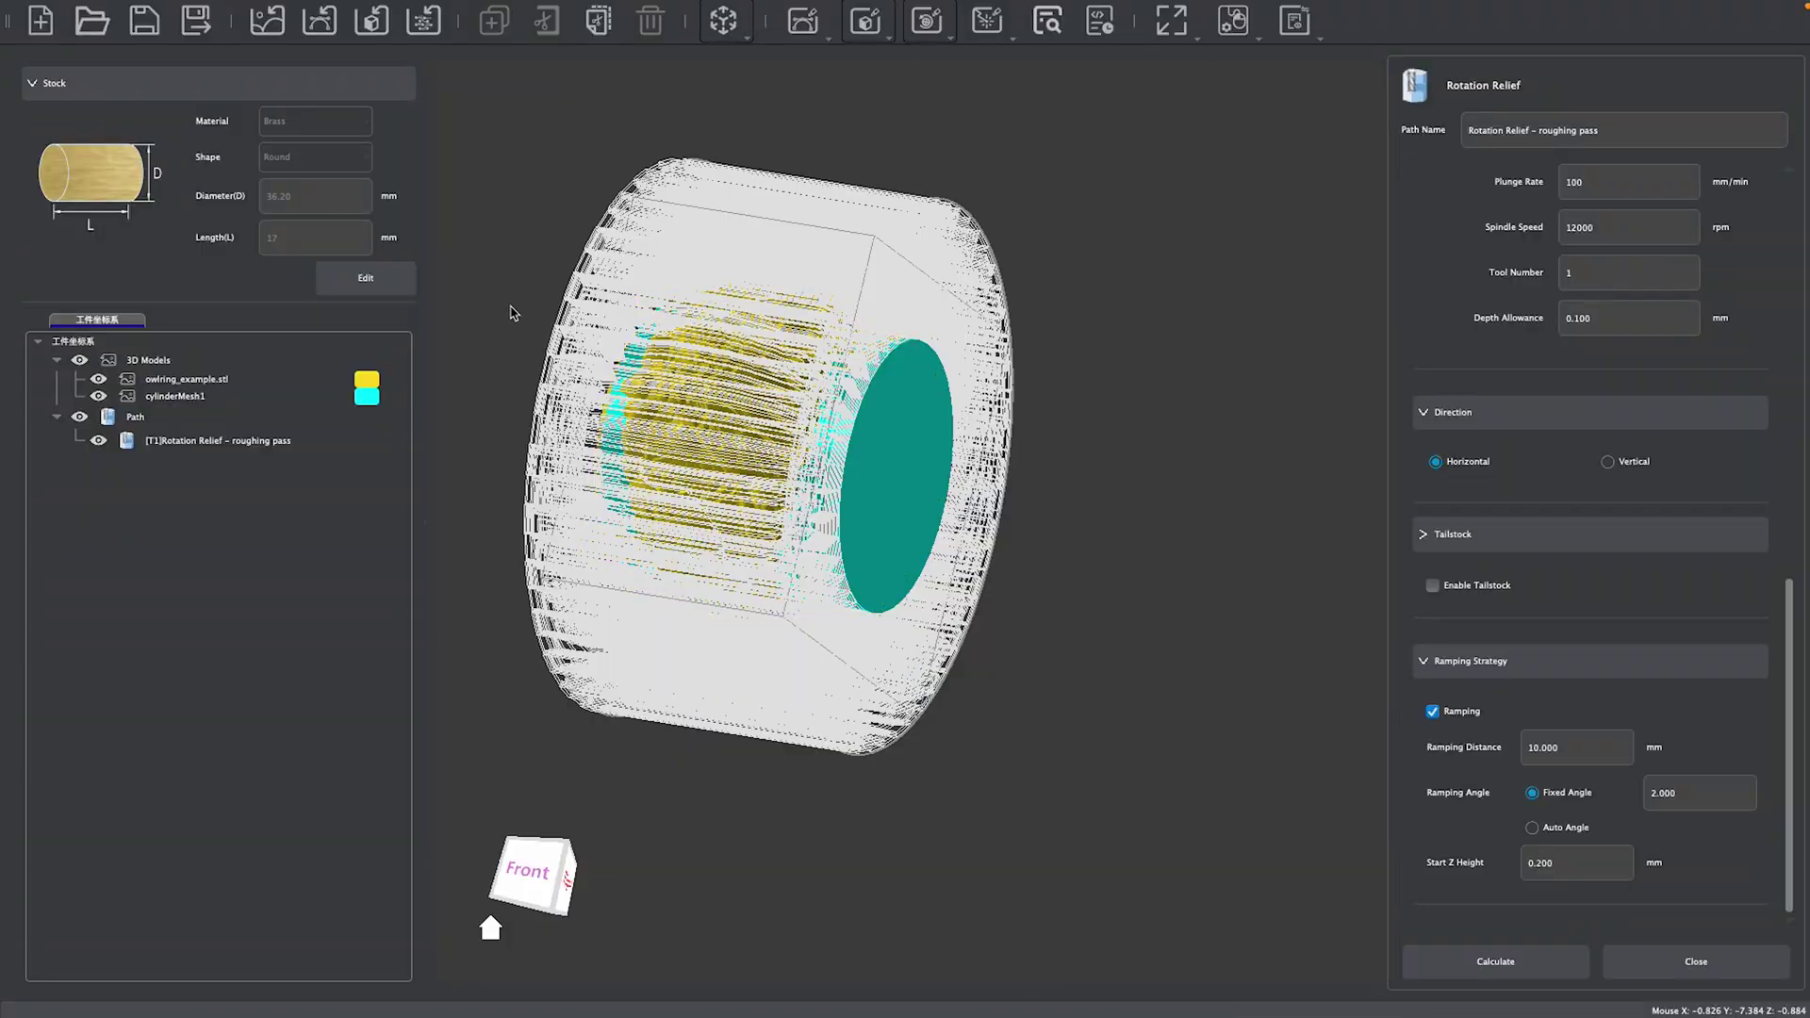
scroll(617, 523, up, 5)
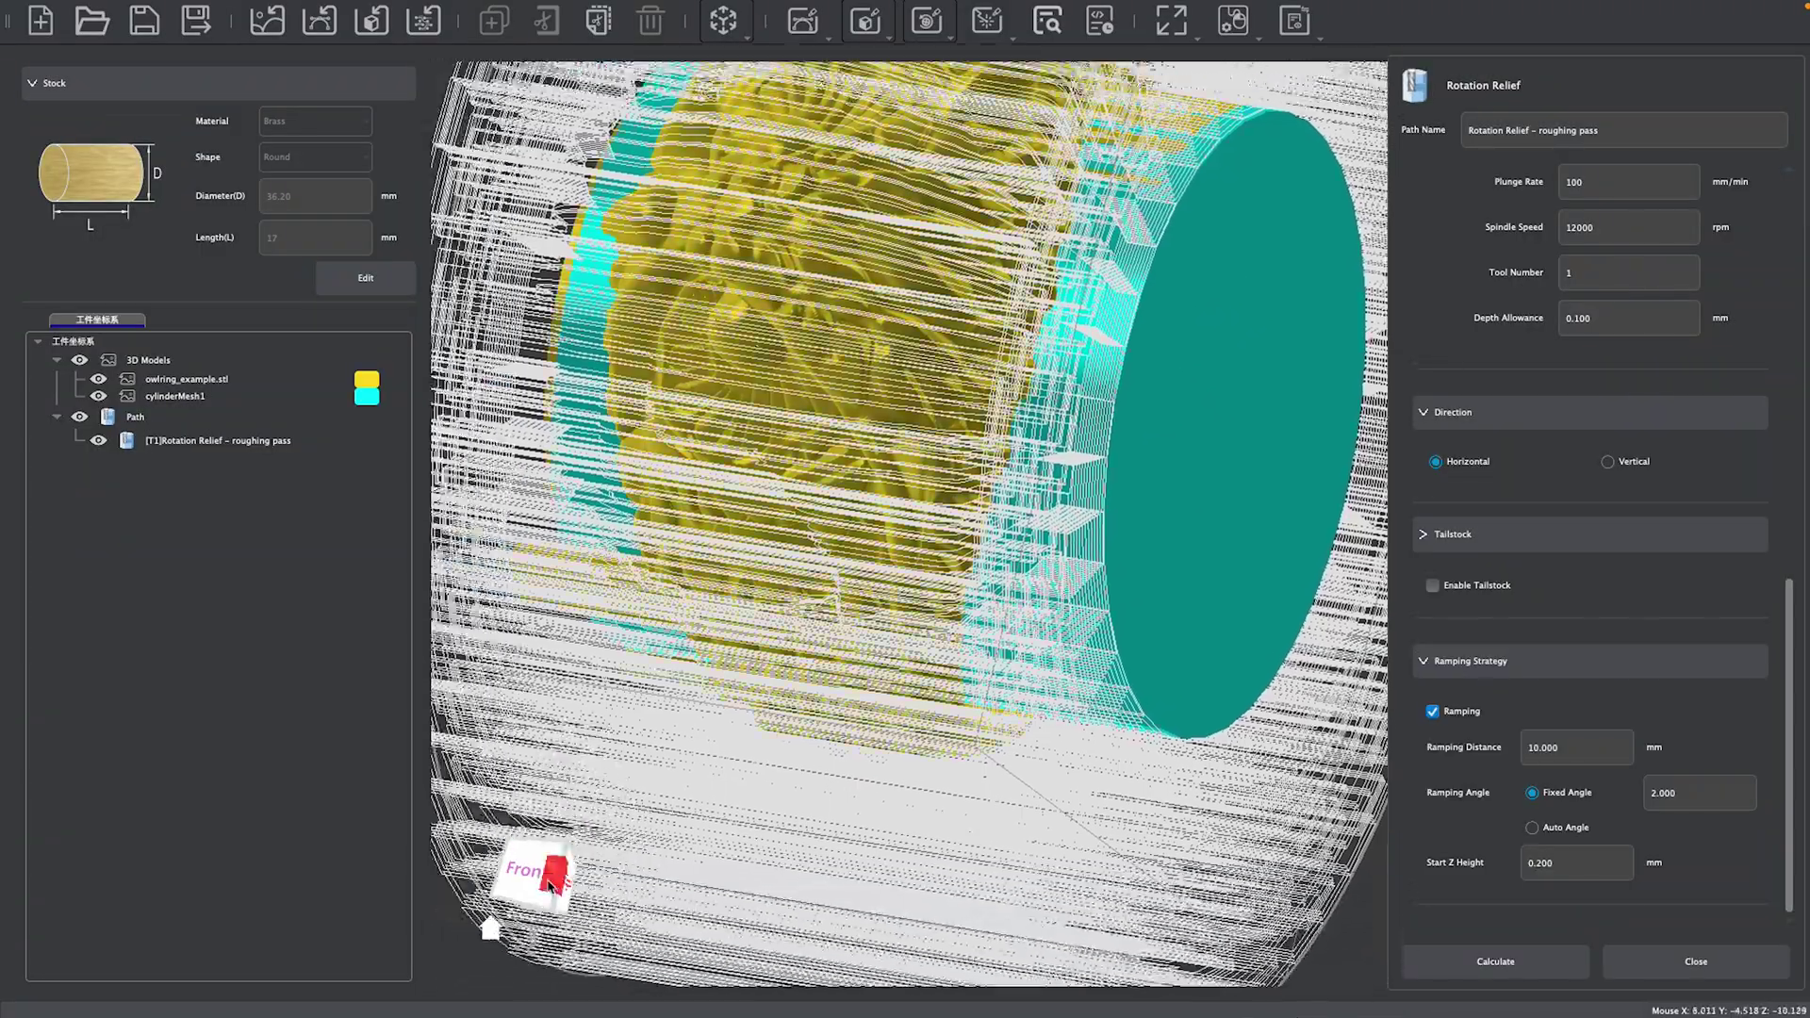
- Inspect the roughing toolpath end-on around the owl ring, then close its settings panel
drag(546, 872, 845, 257)
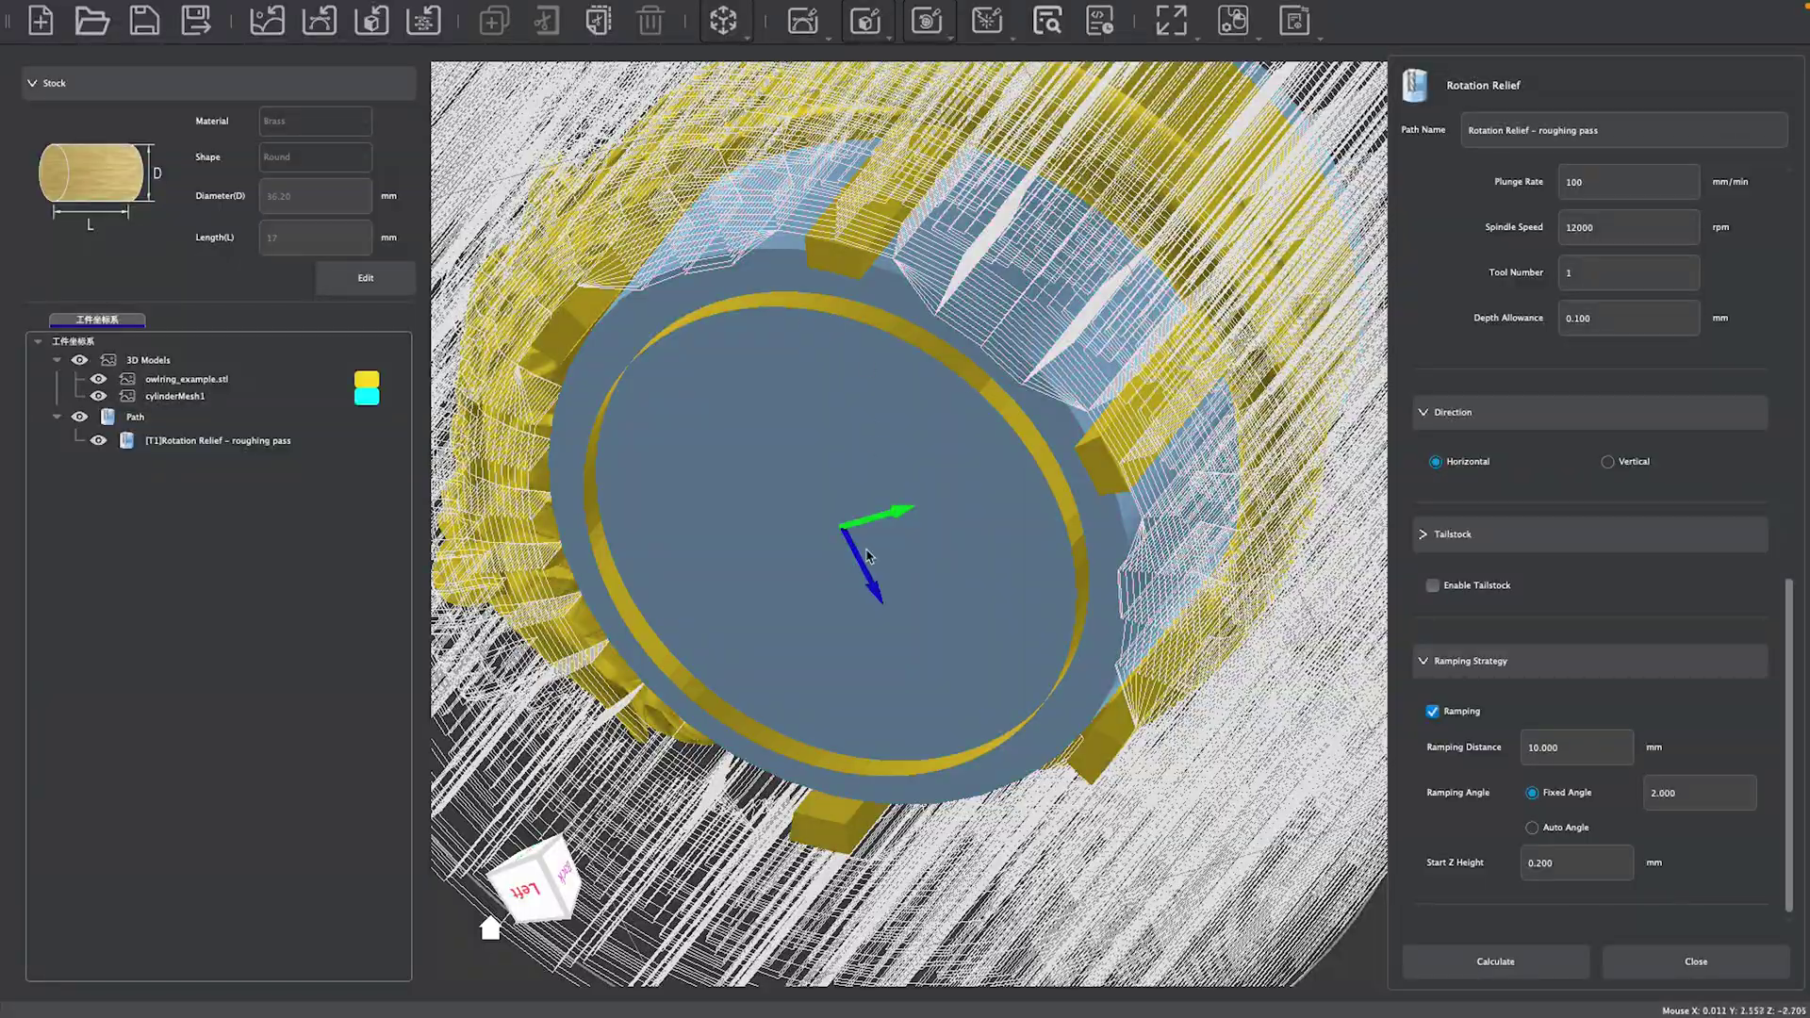
drag(561, 885, 942, 460)
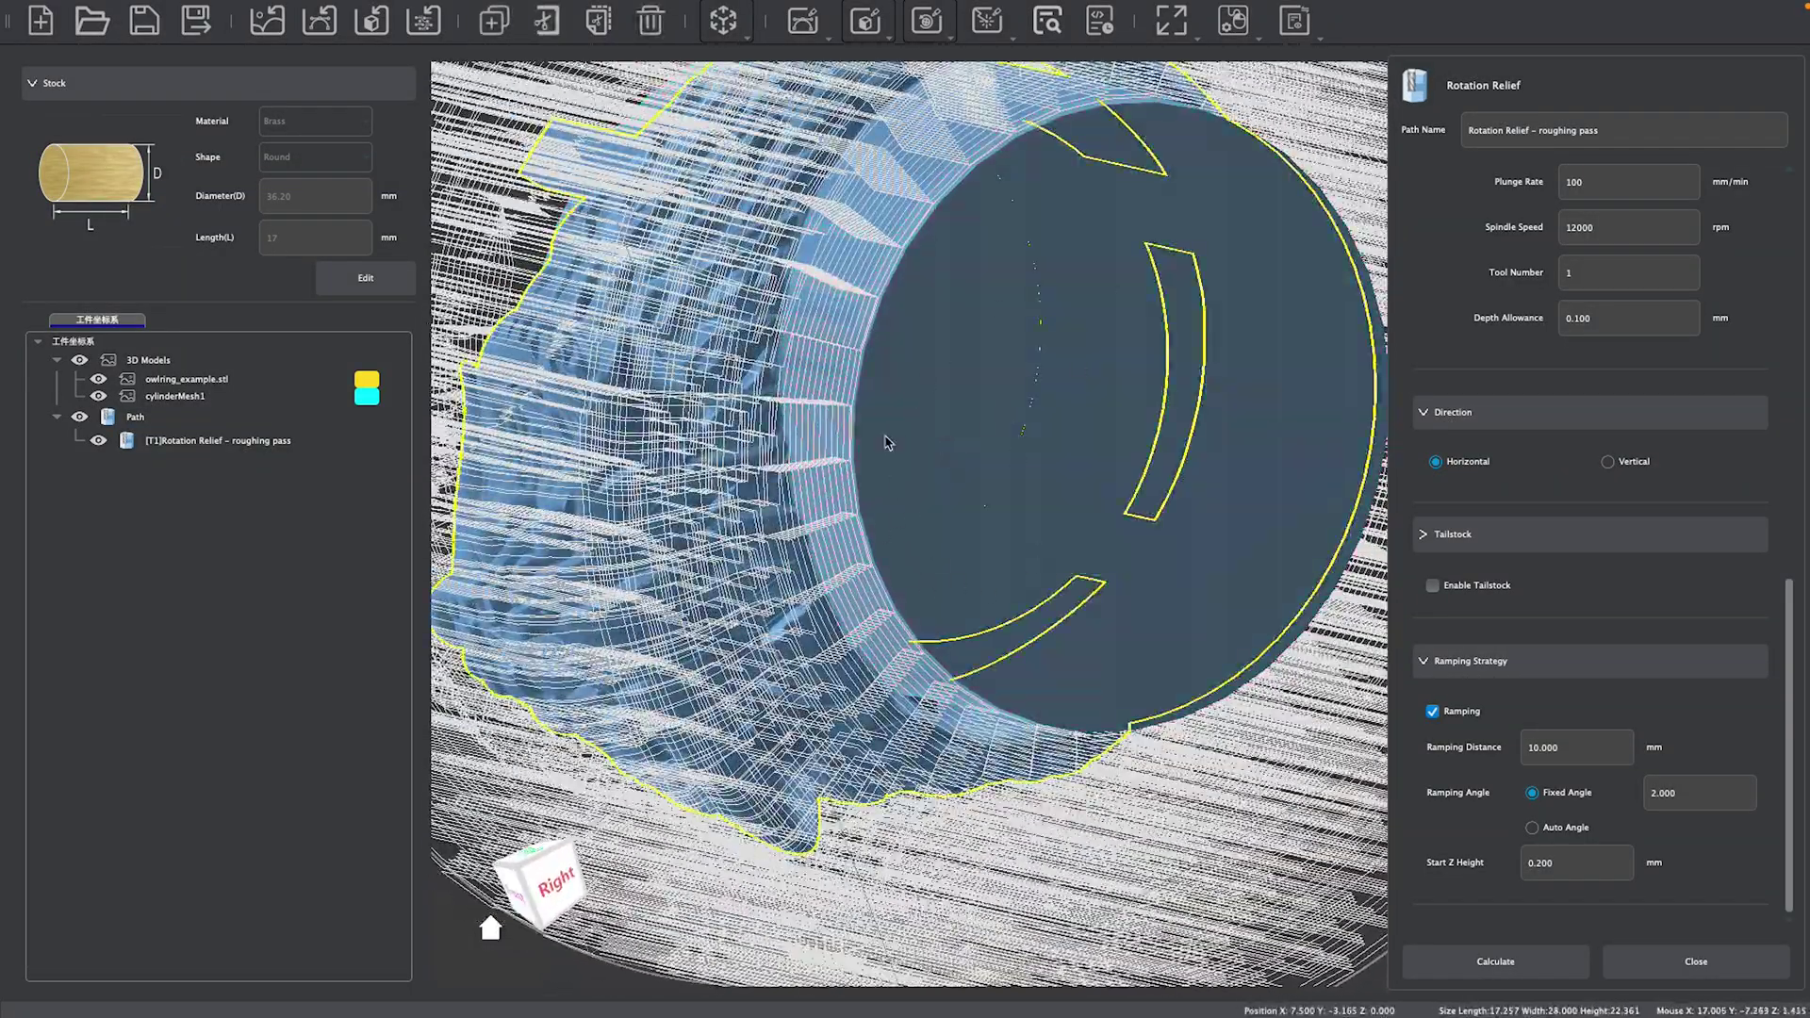
drag(539, 875, 524, 858)
click(525, 858)
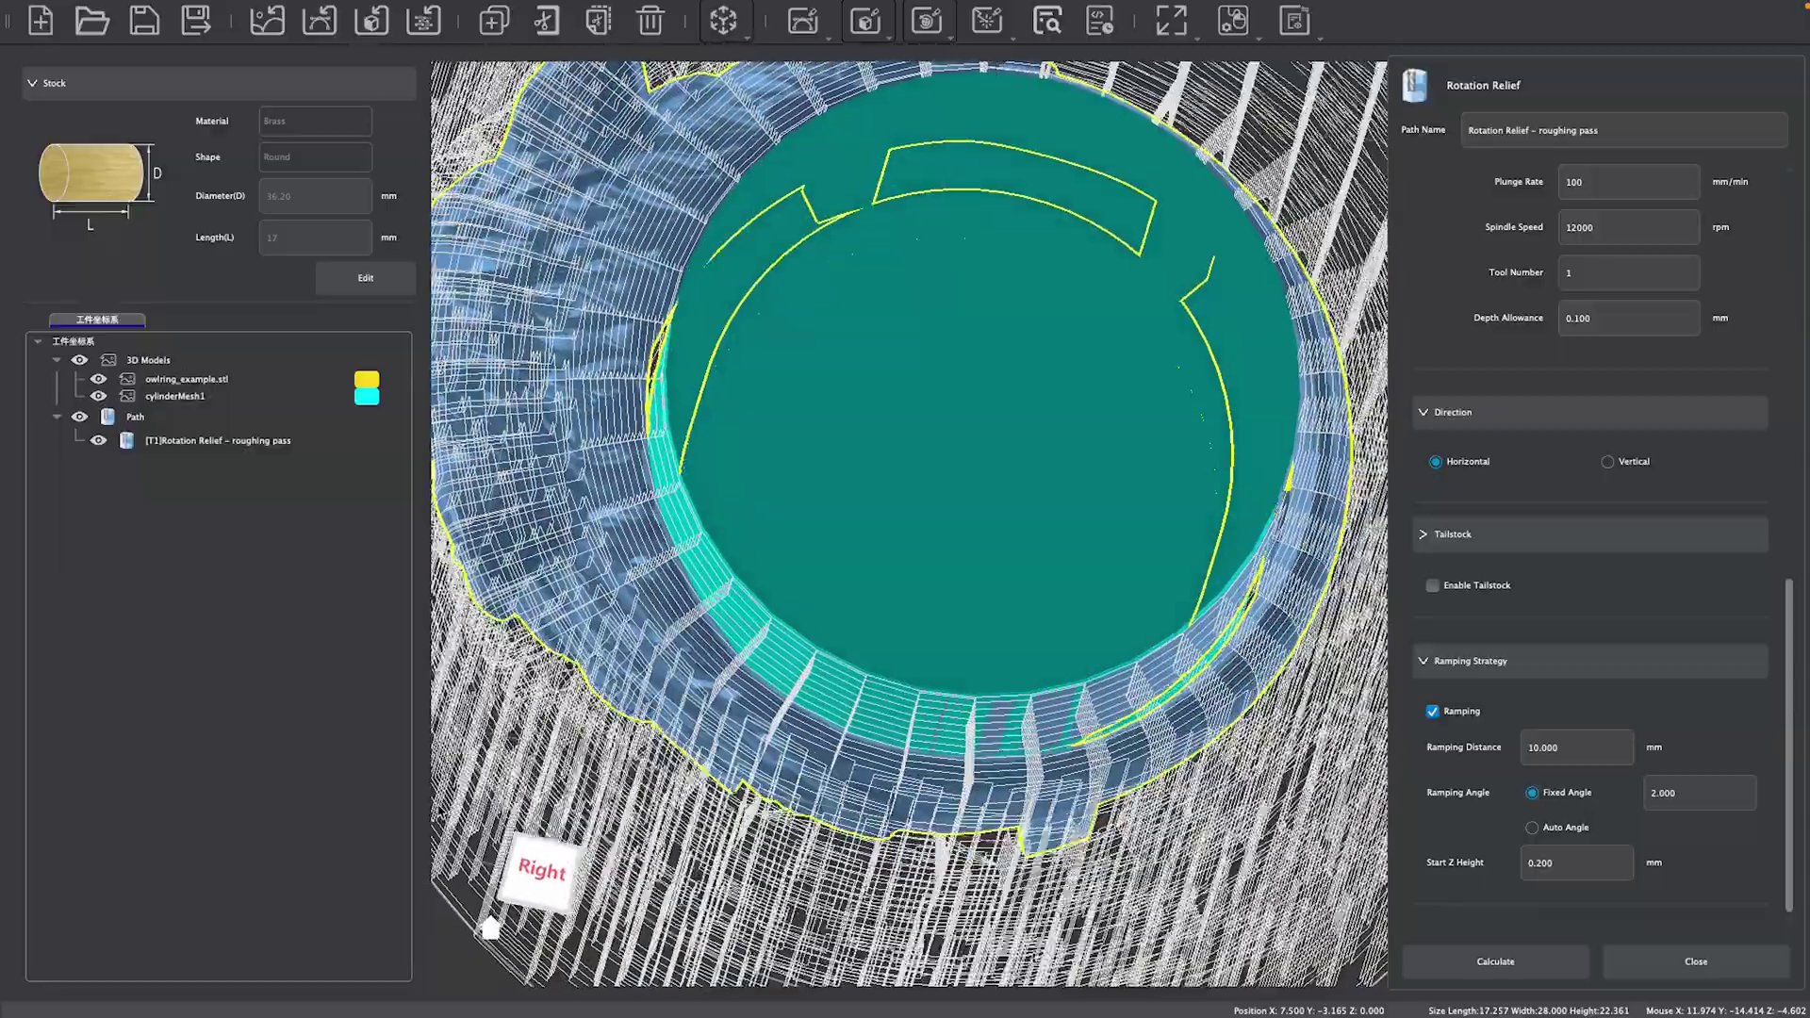
click(933, 347)
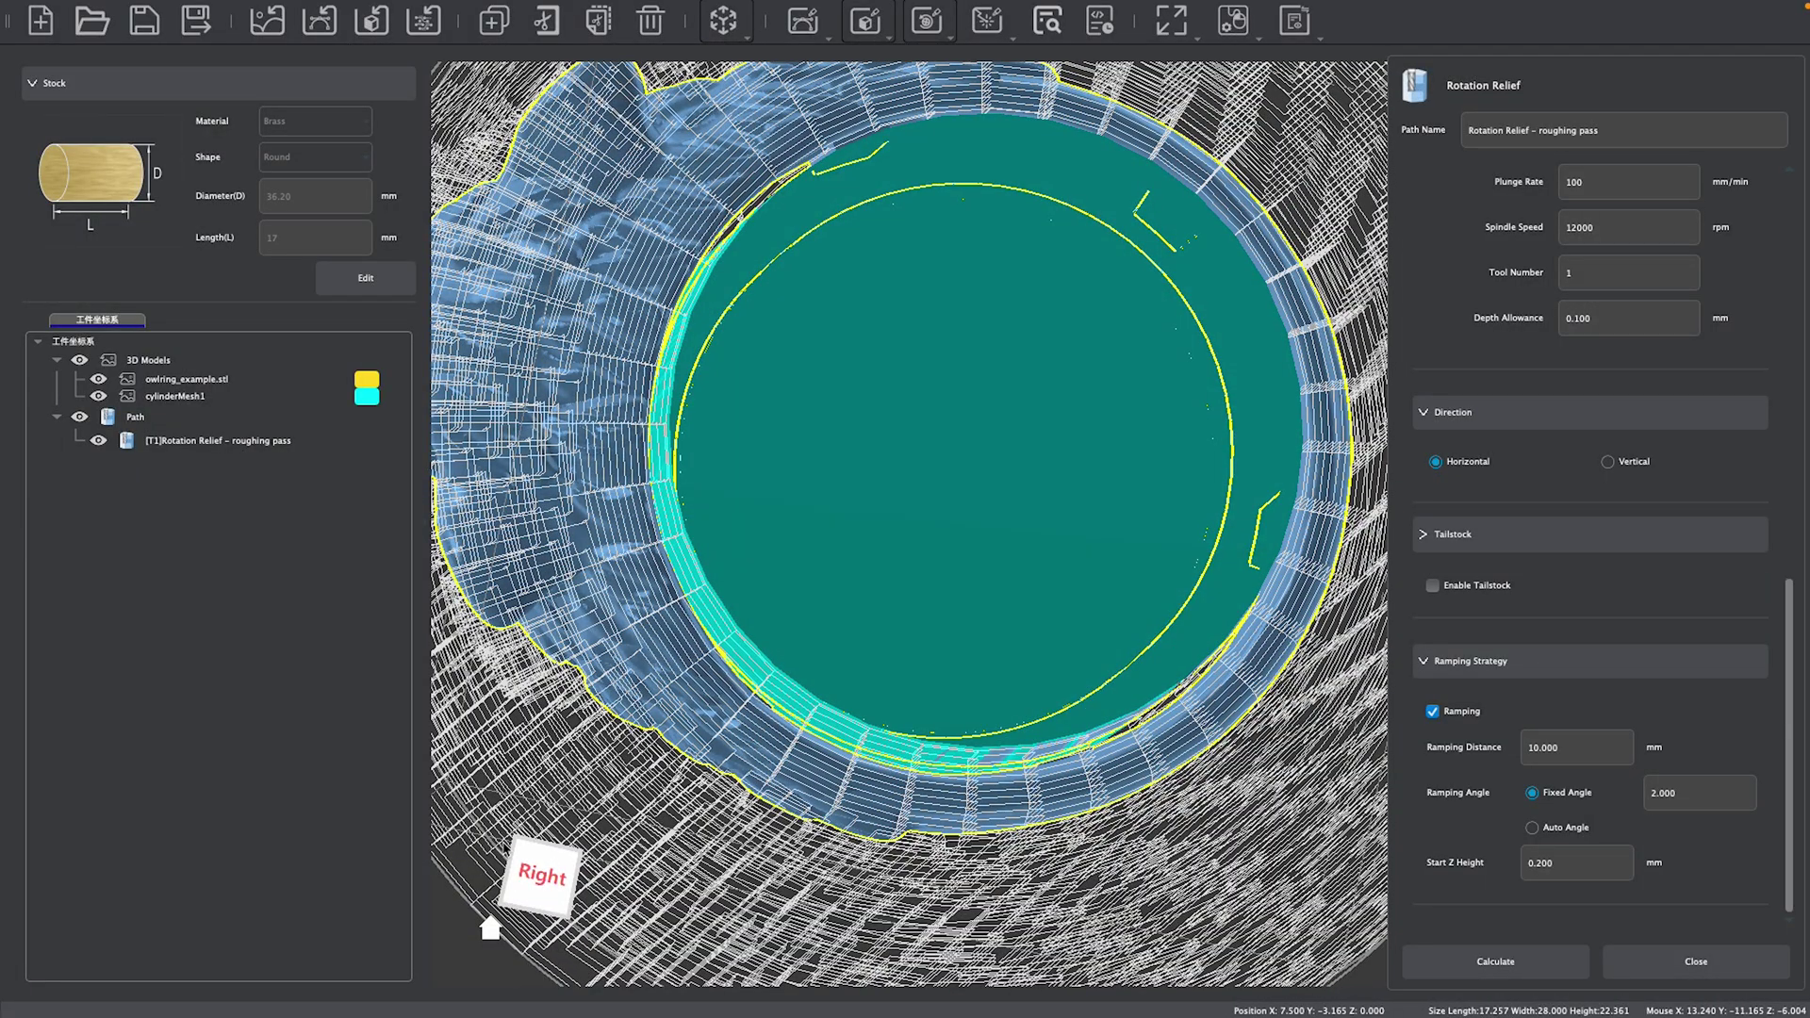
drag(528, 867, 732, 848)
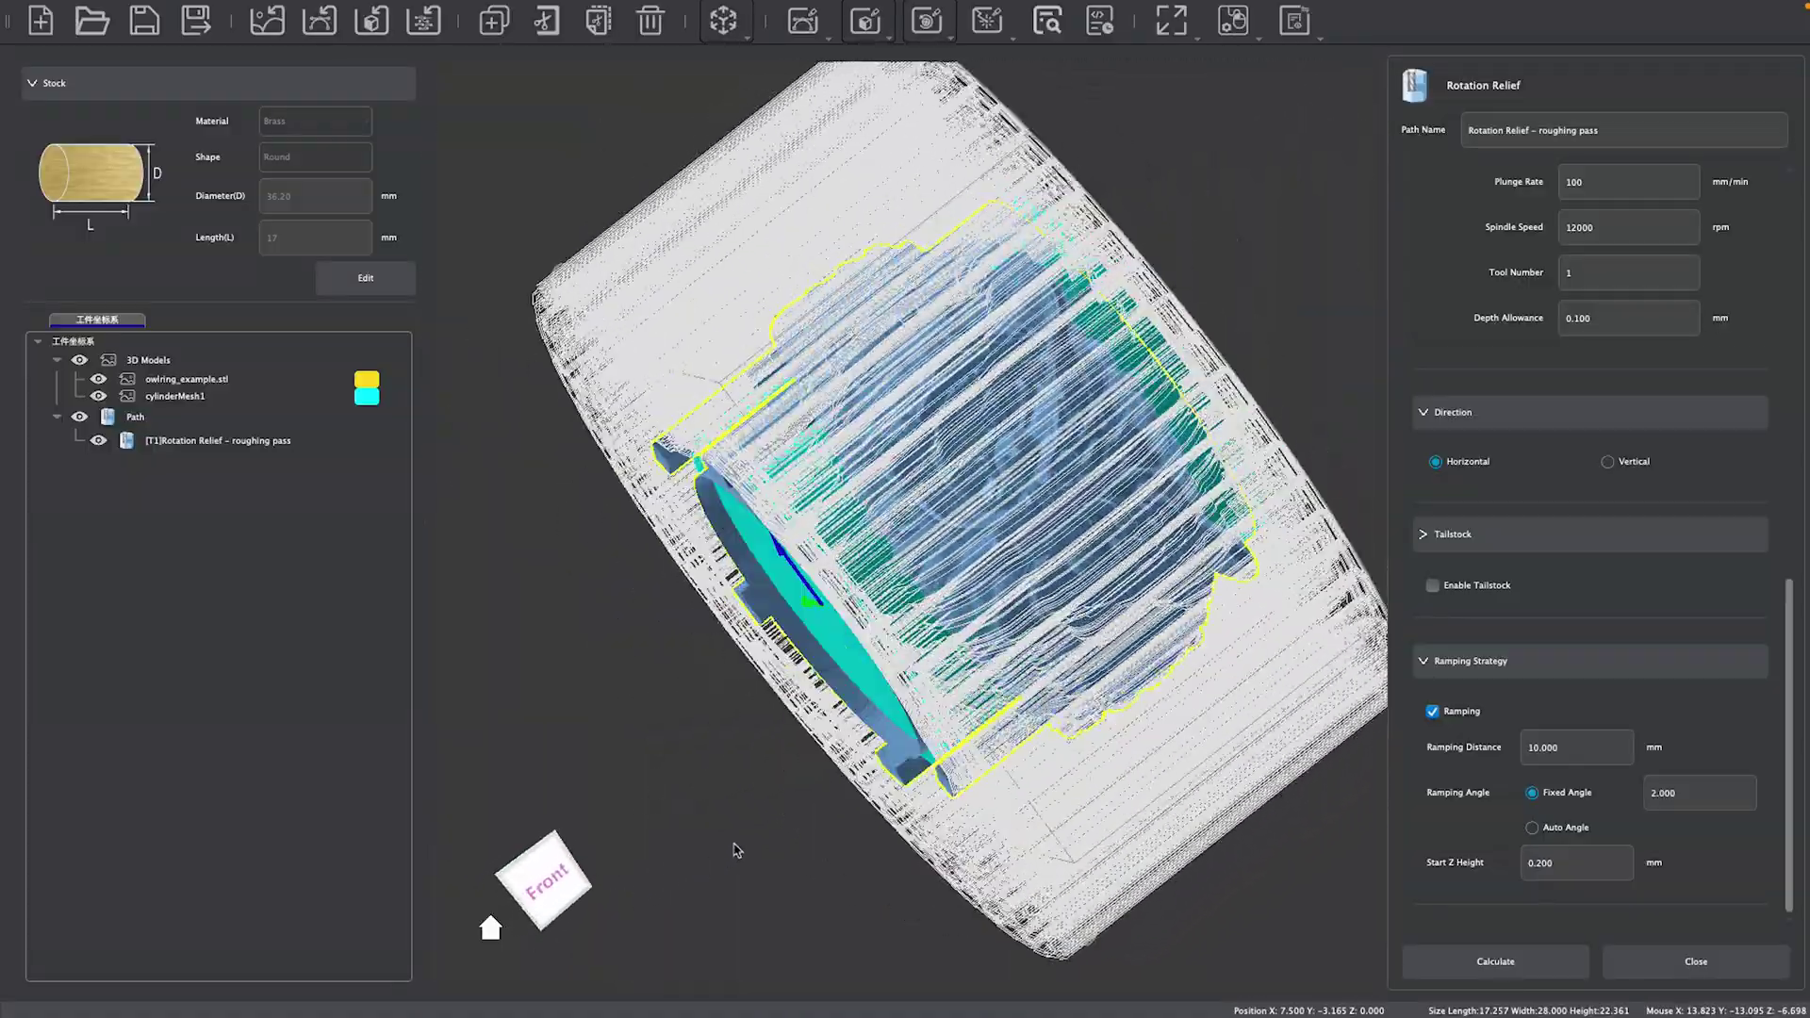
key(Escape)
scroll(984, 564, up, 5)
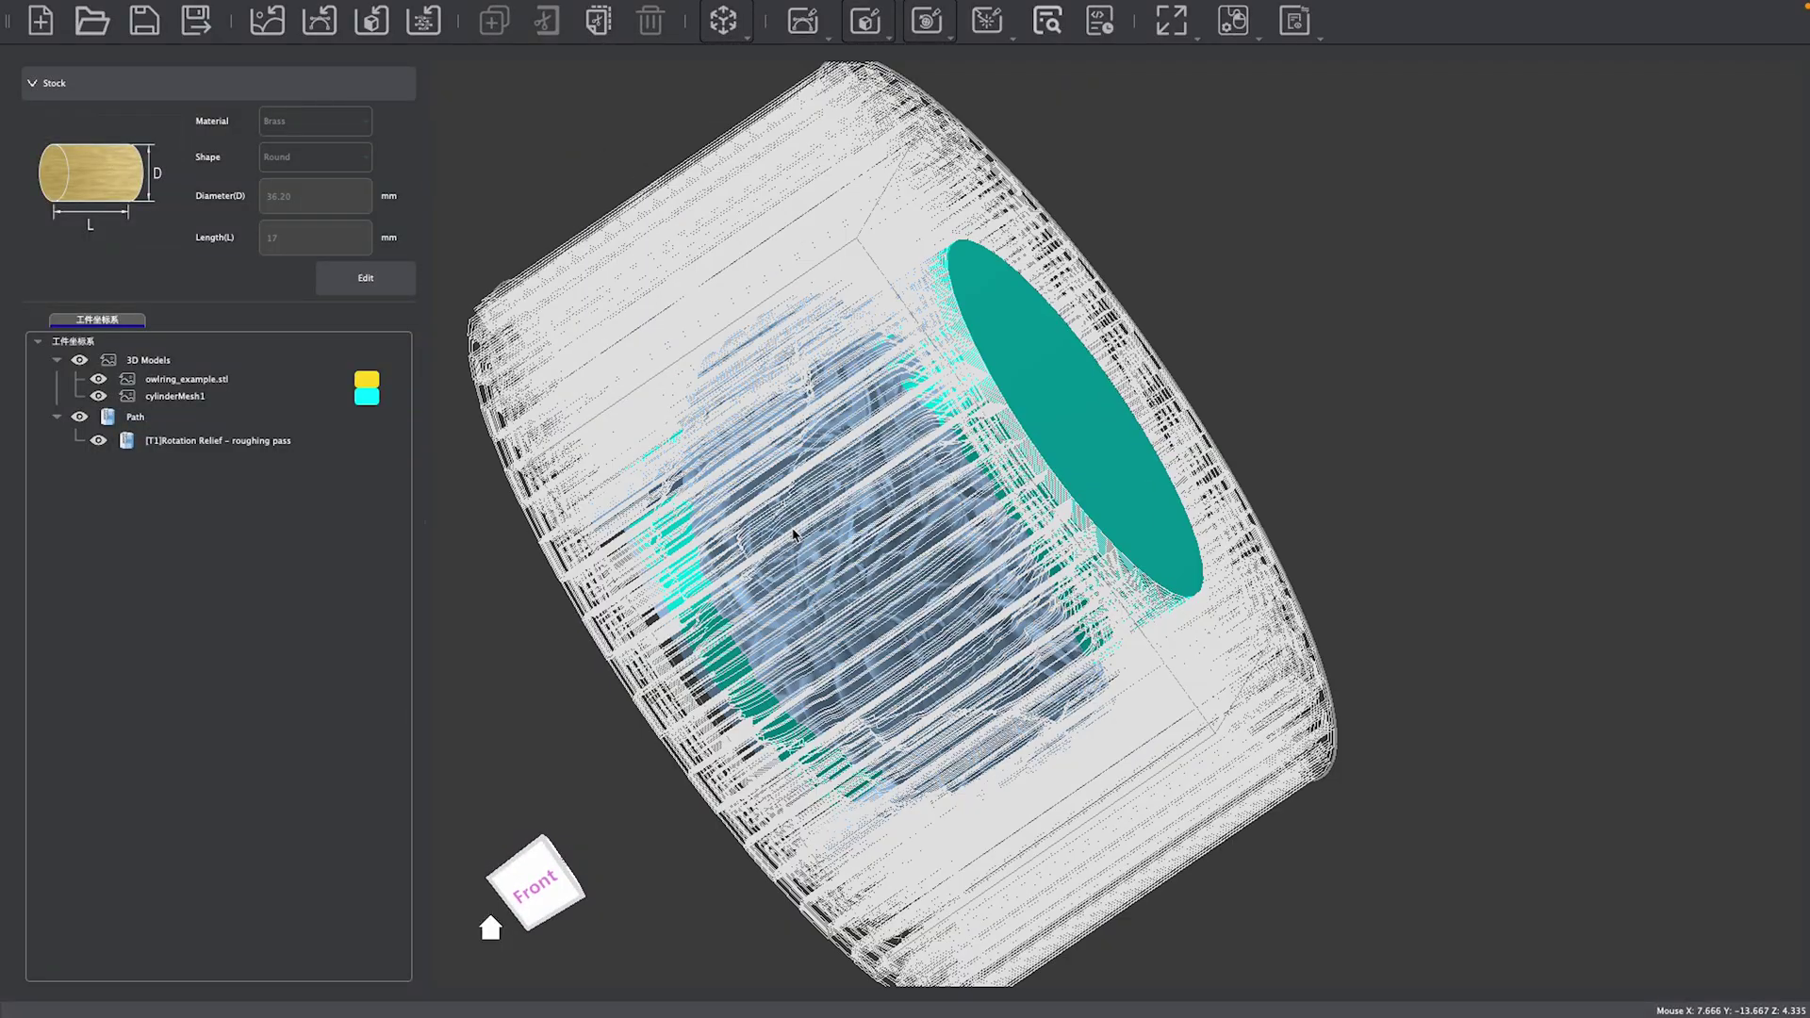
- Hide the first roughing toolpath and select the cylinder and owl ring together
click(98, 440)
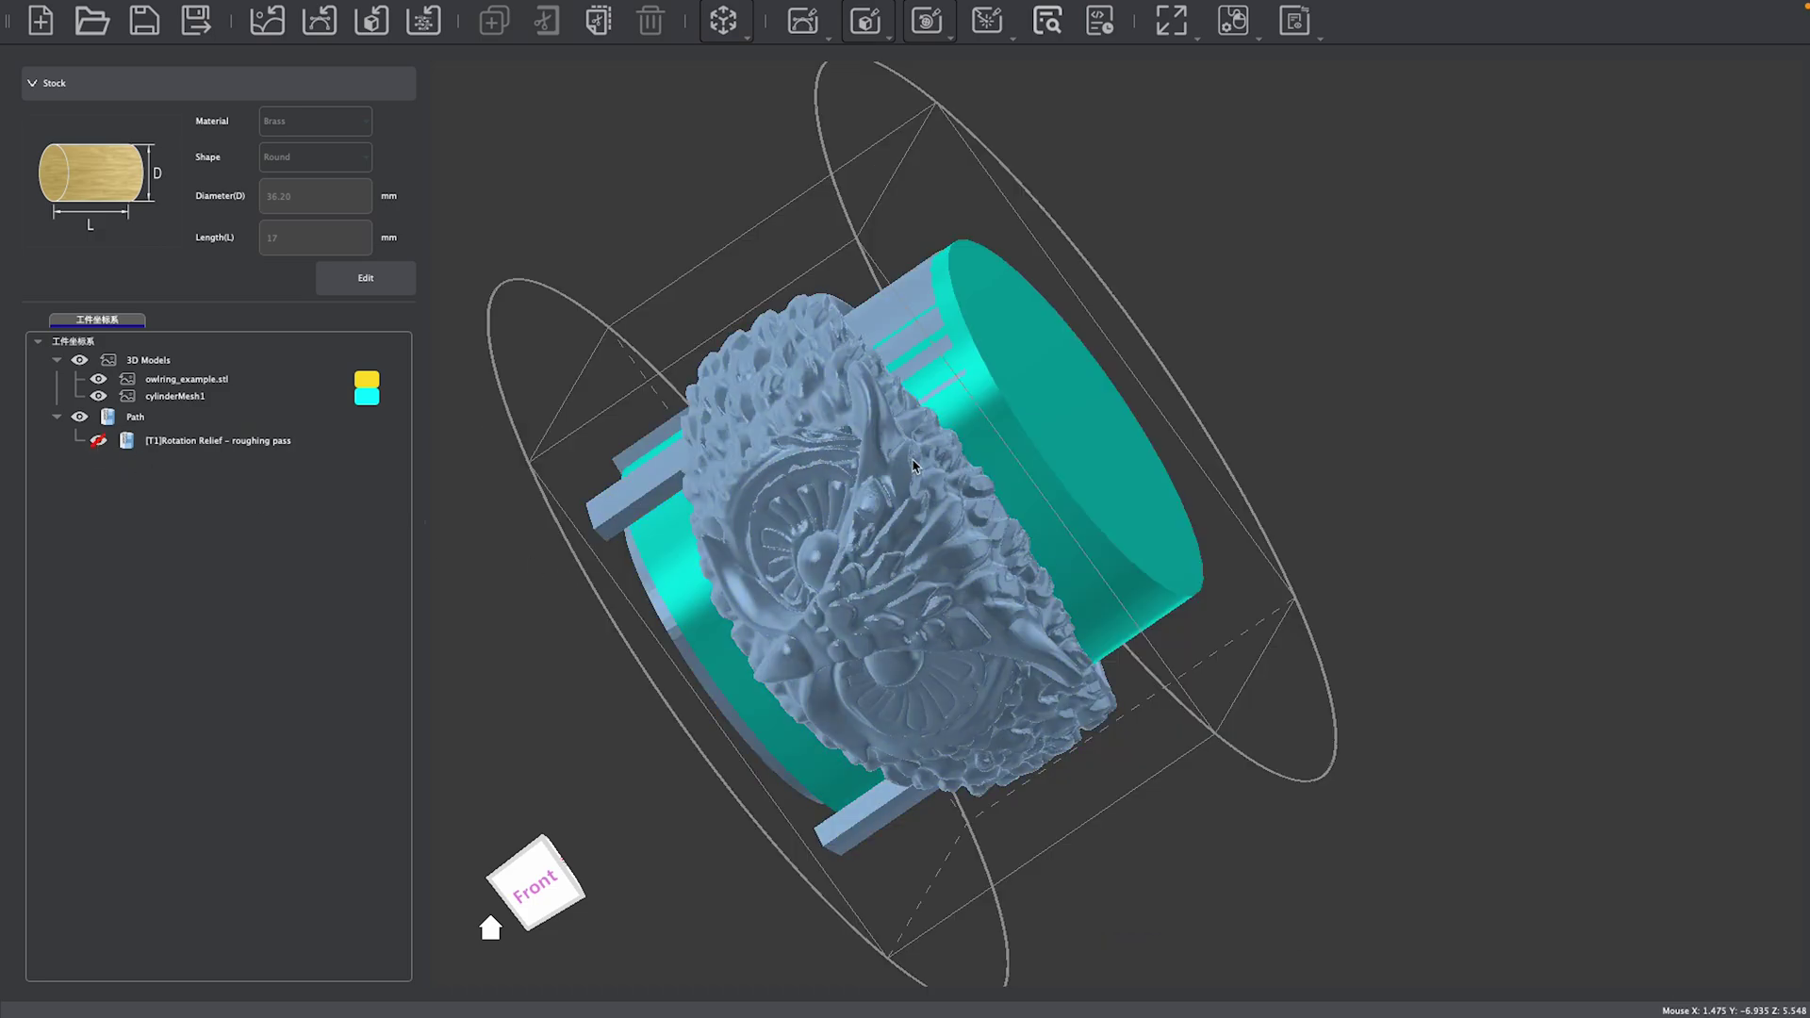
click(1075, 407)
click(938, 520)
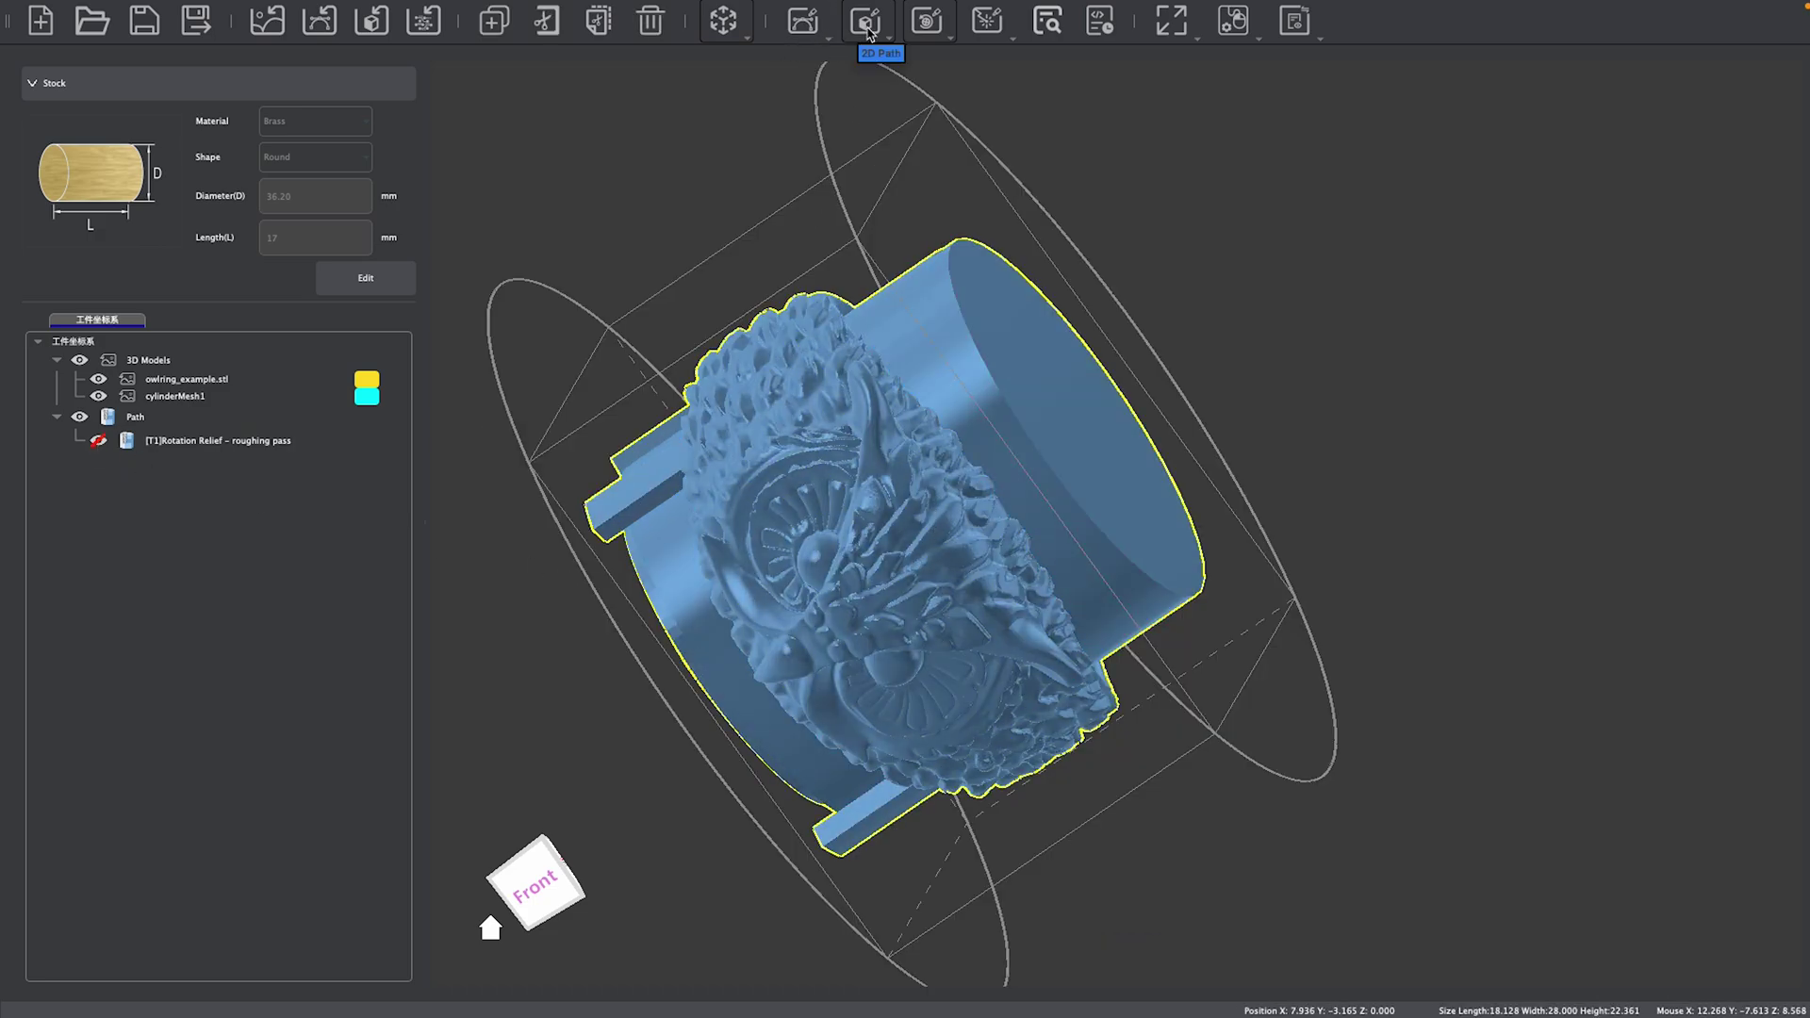
- Create a Rotation Relief toolpath named 'Rotation Relief - roughing pass #2' and review its depths
click(953, 55)
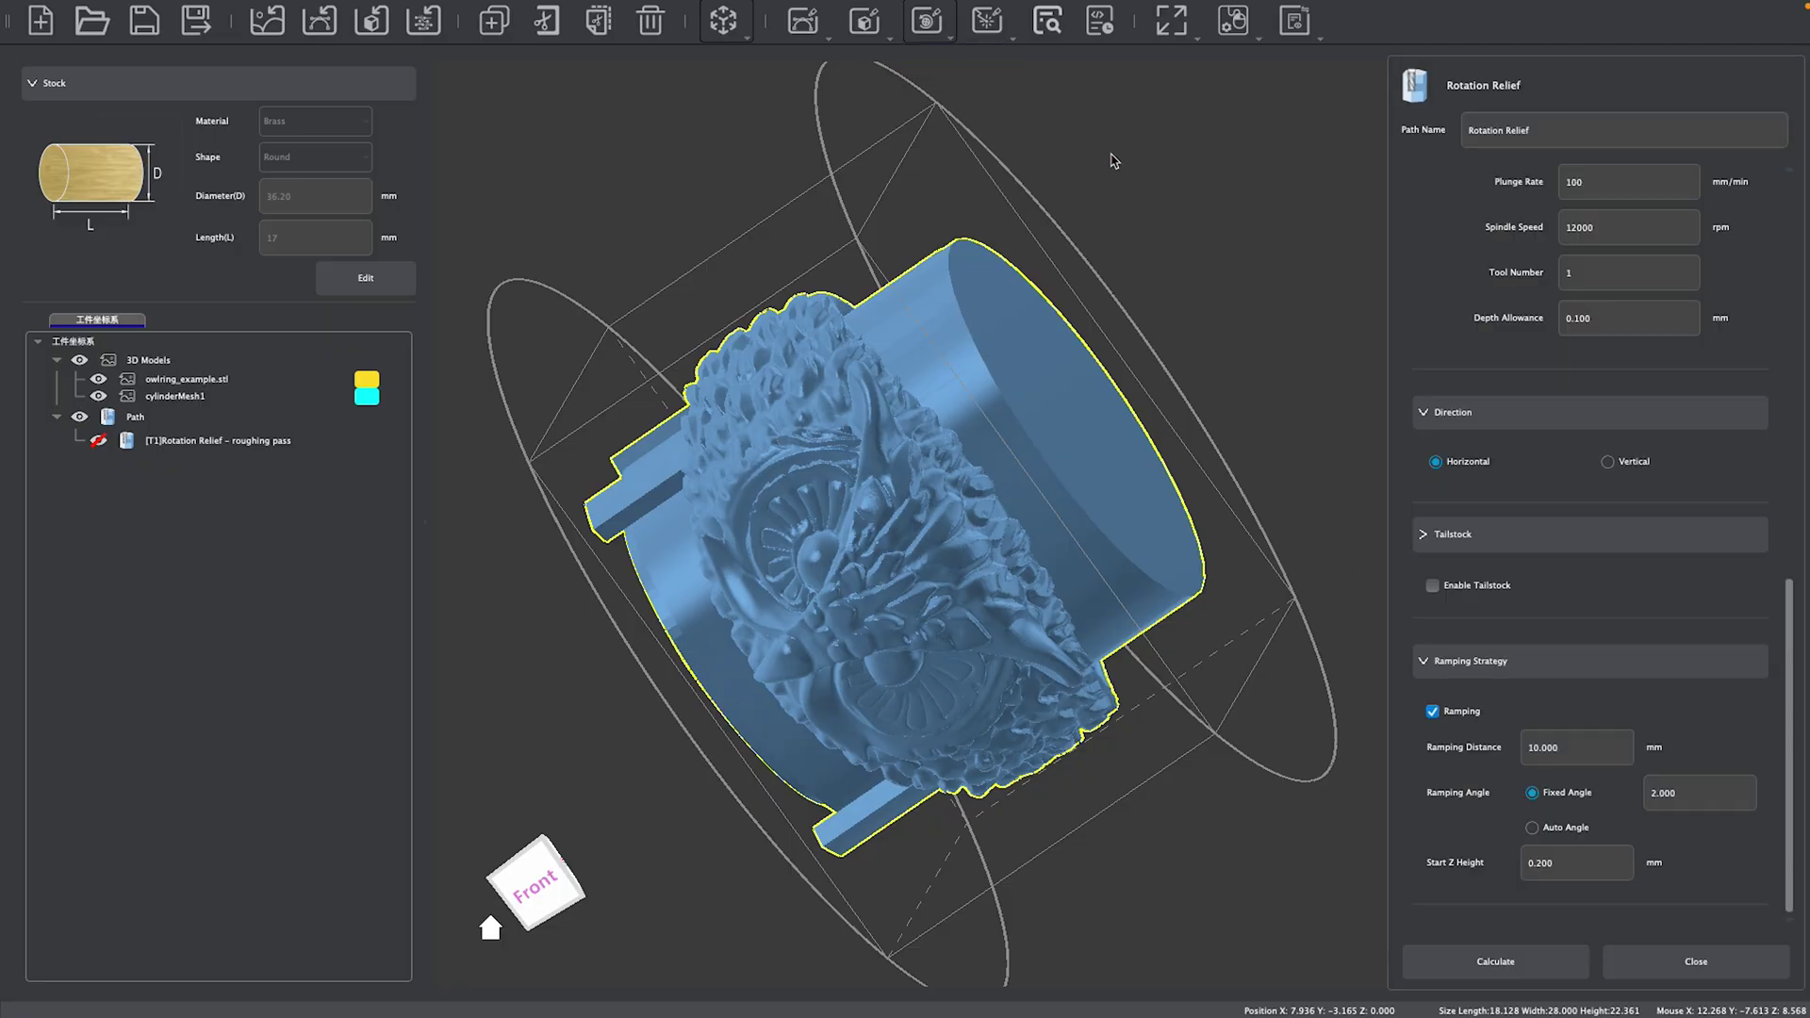
click(1578, 125)
scroll(1574, 169, up, 15)
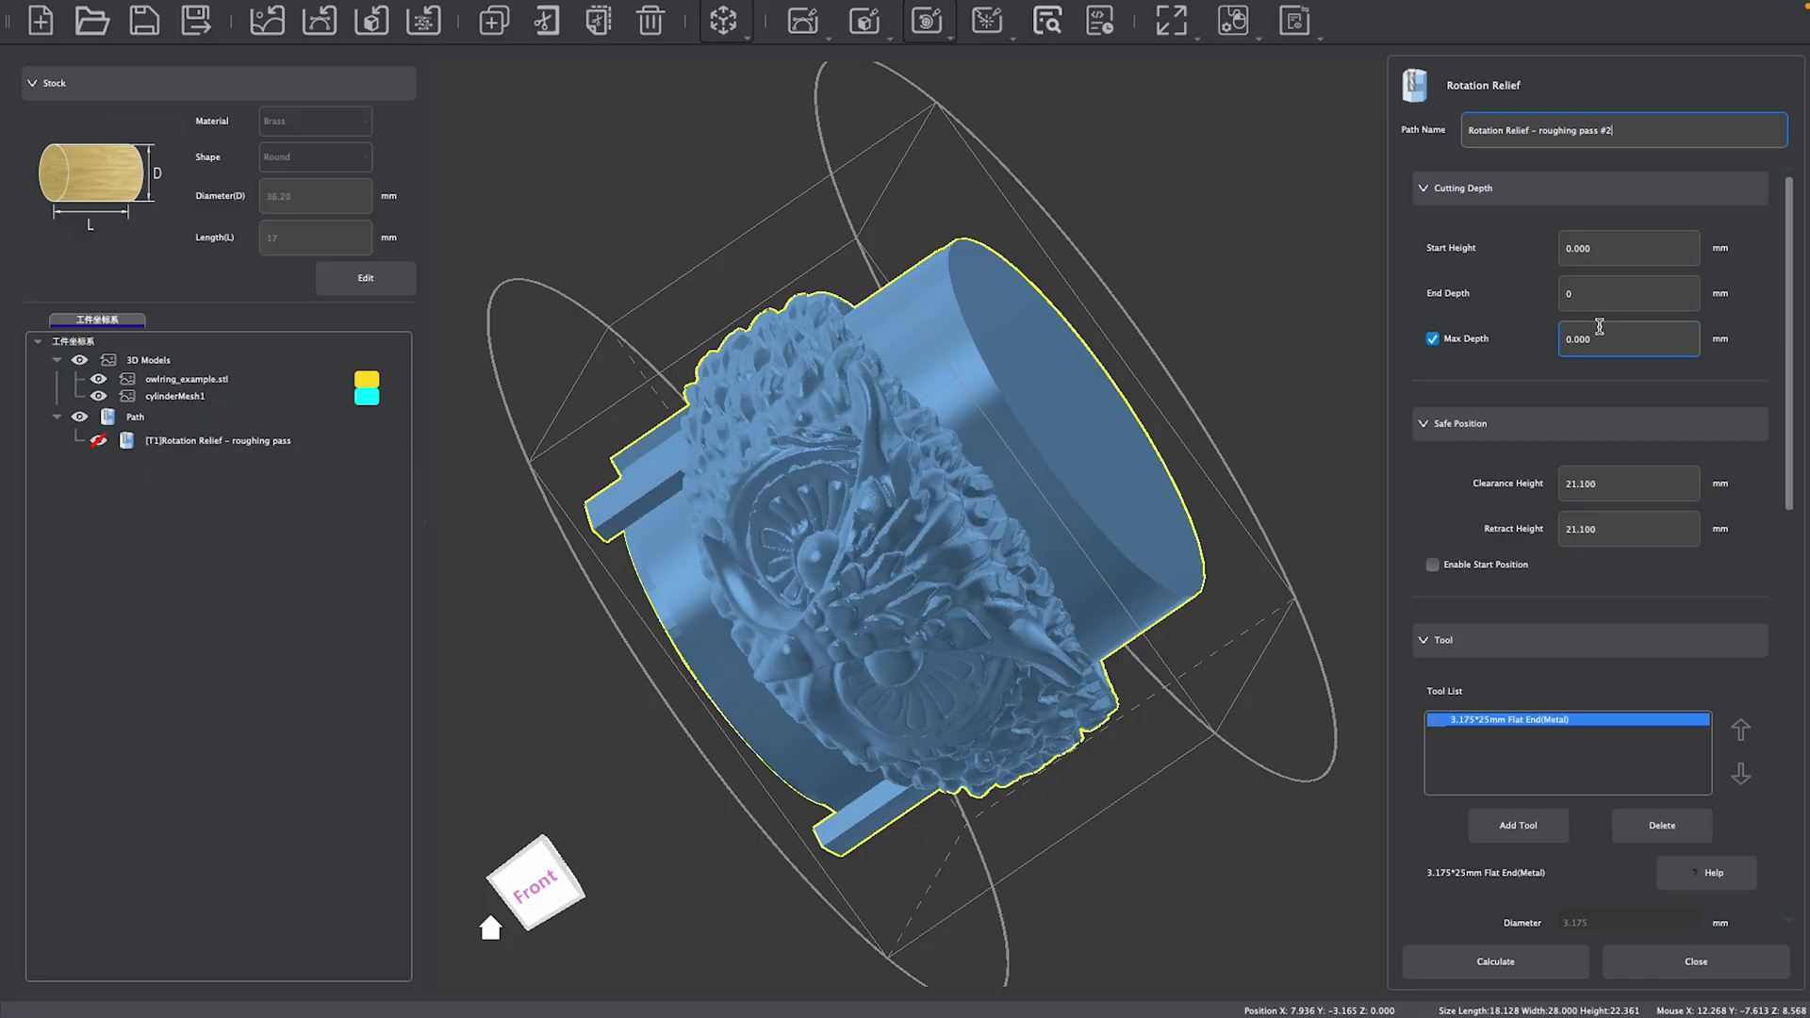
click(1656, 351)
scroll(1656, 354, down, 1)
click(1617, 412)
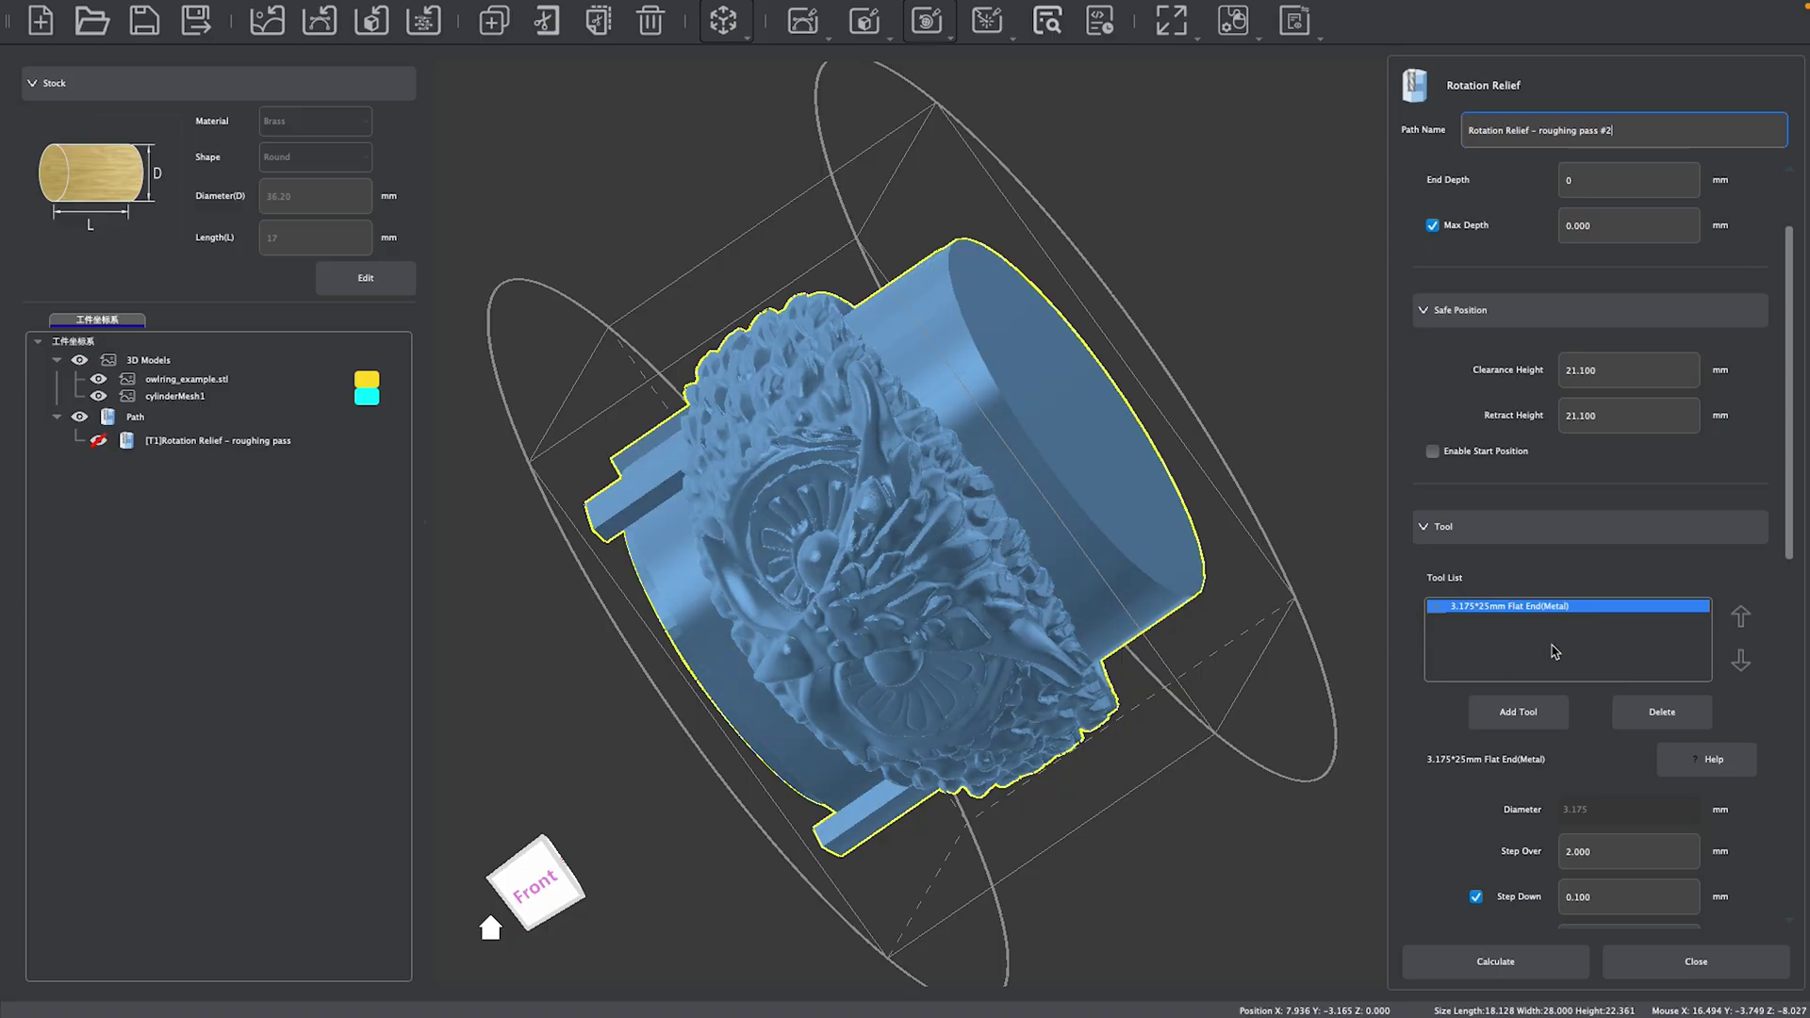
- Delete the flat end tool and pick the 2*6mm ball nose(Metal) cutter from Ball Nose Metal
click(1629, 714)
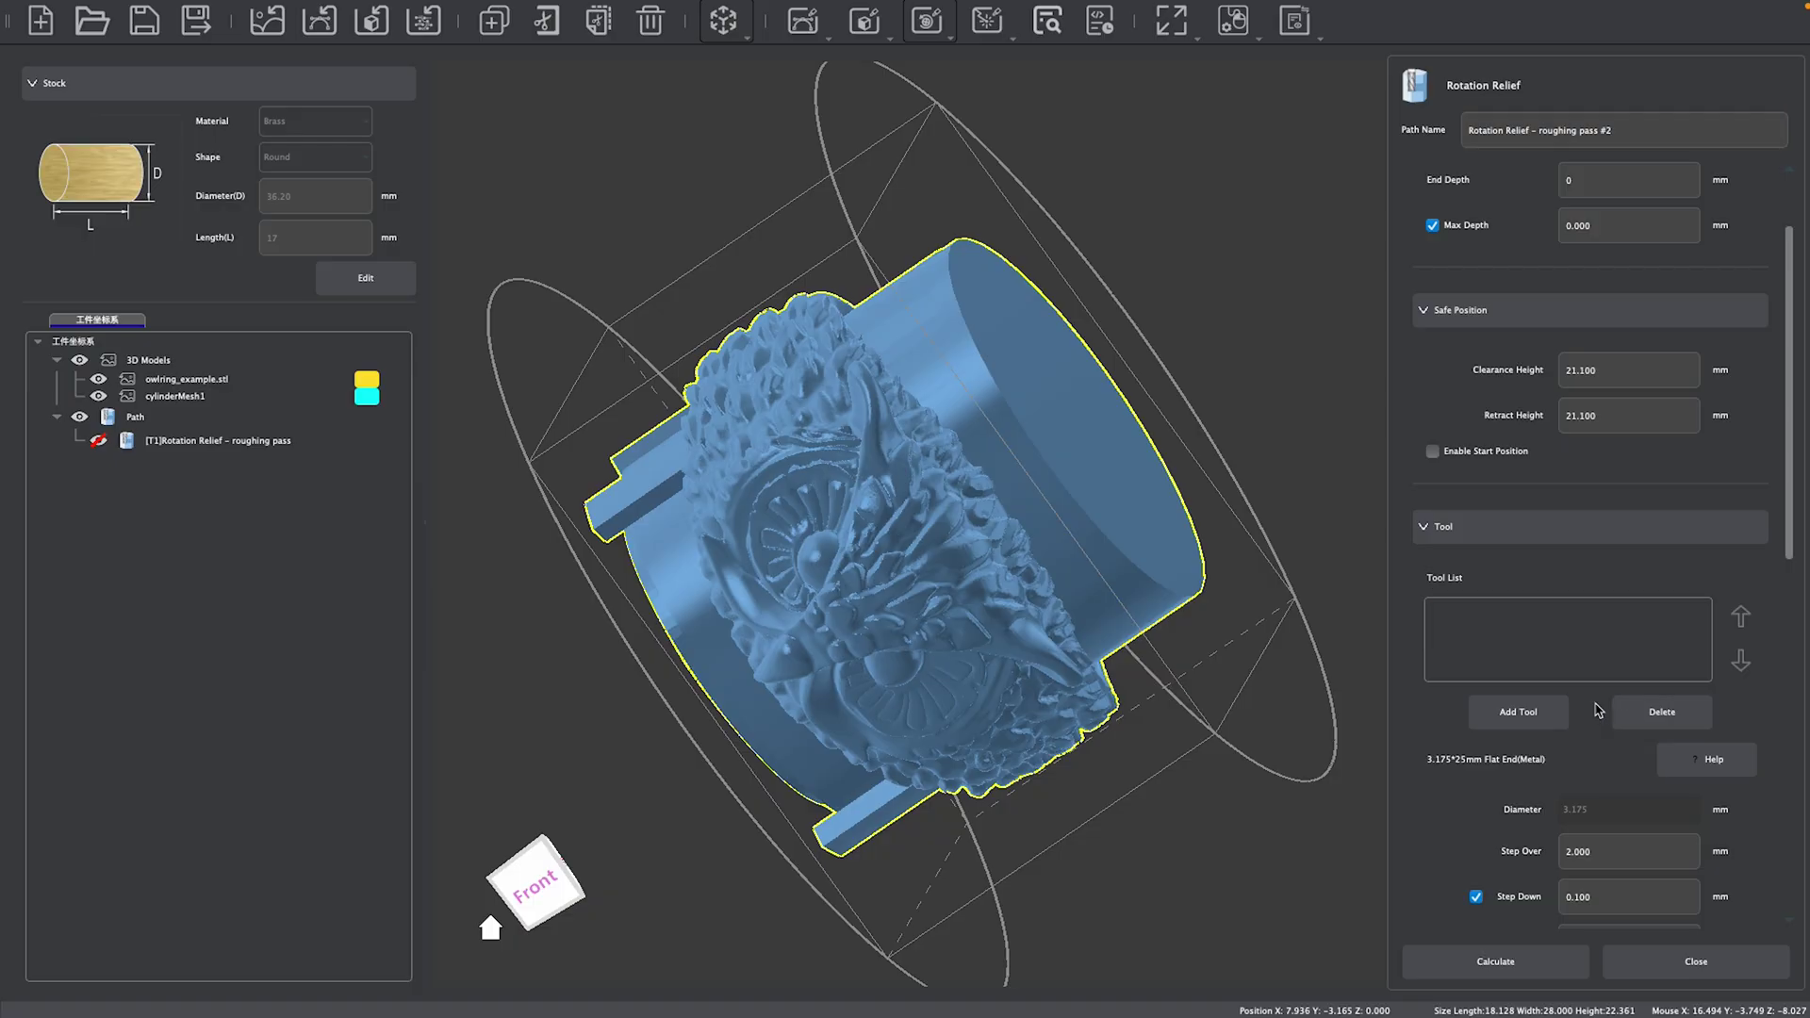
click(1495, 721)
click(458, 313)
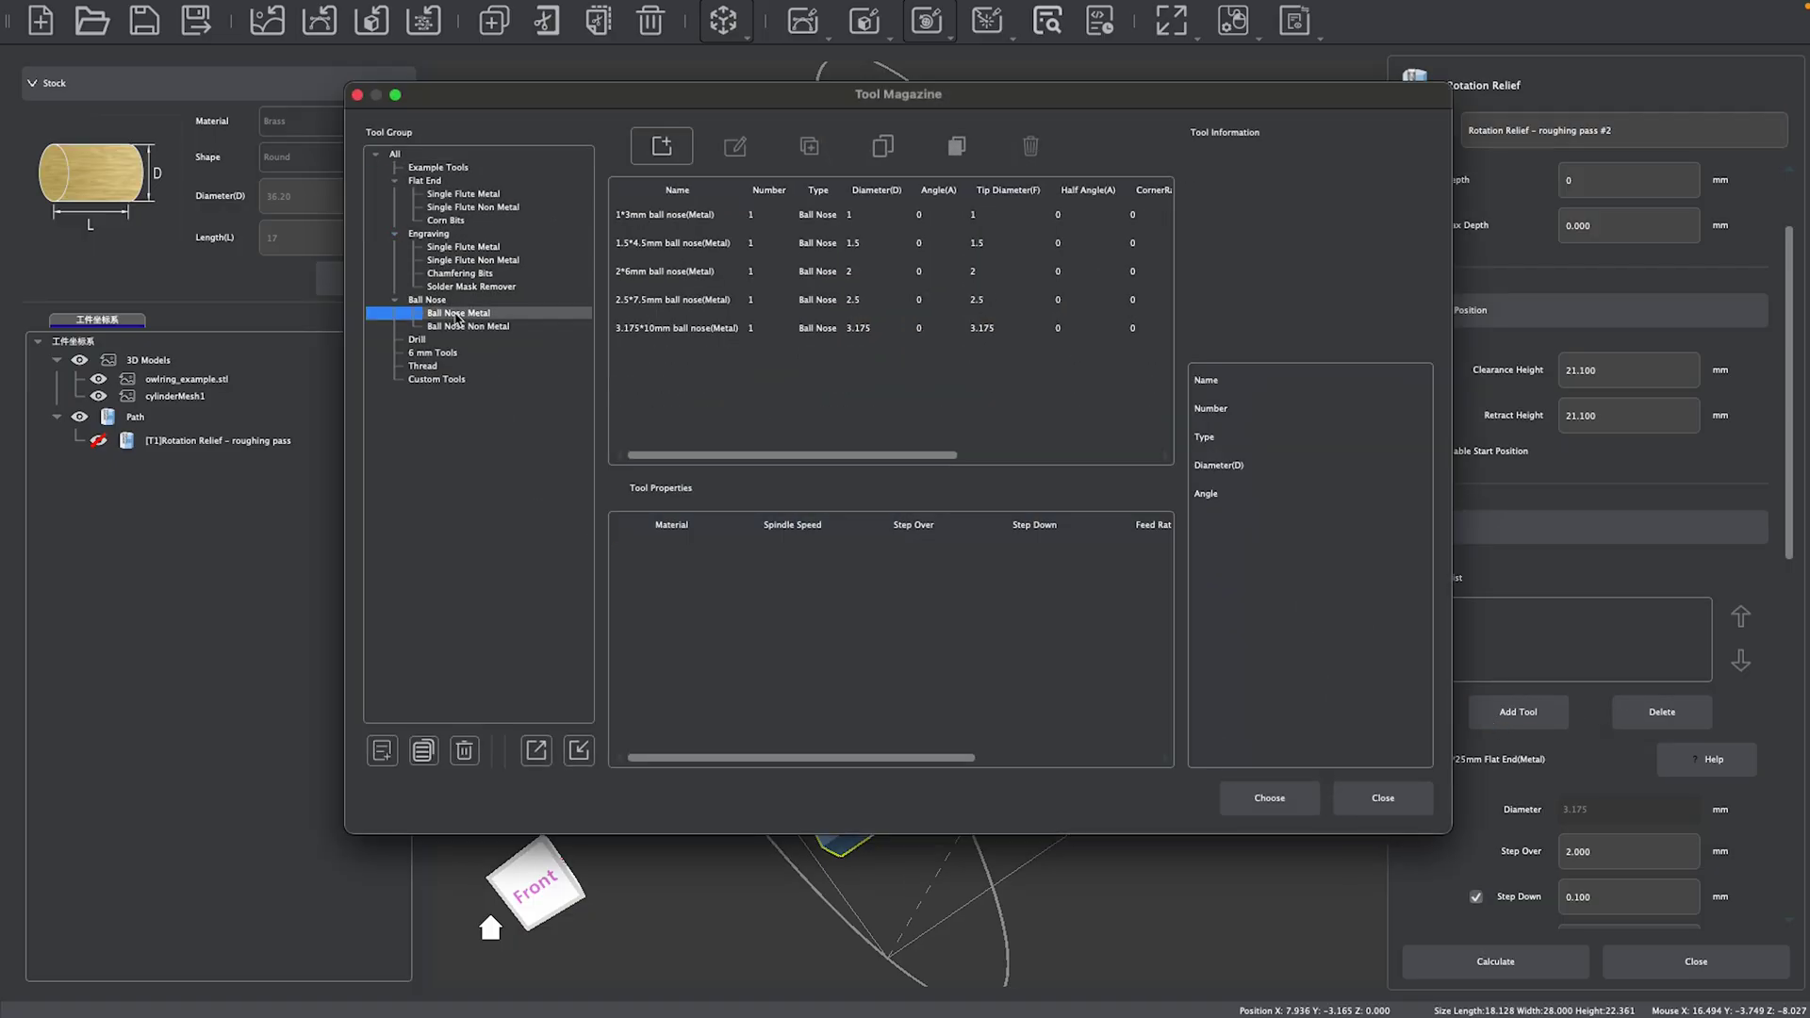
click(657, 275)
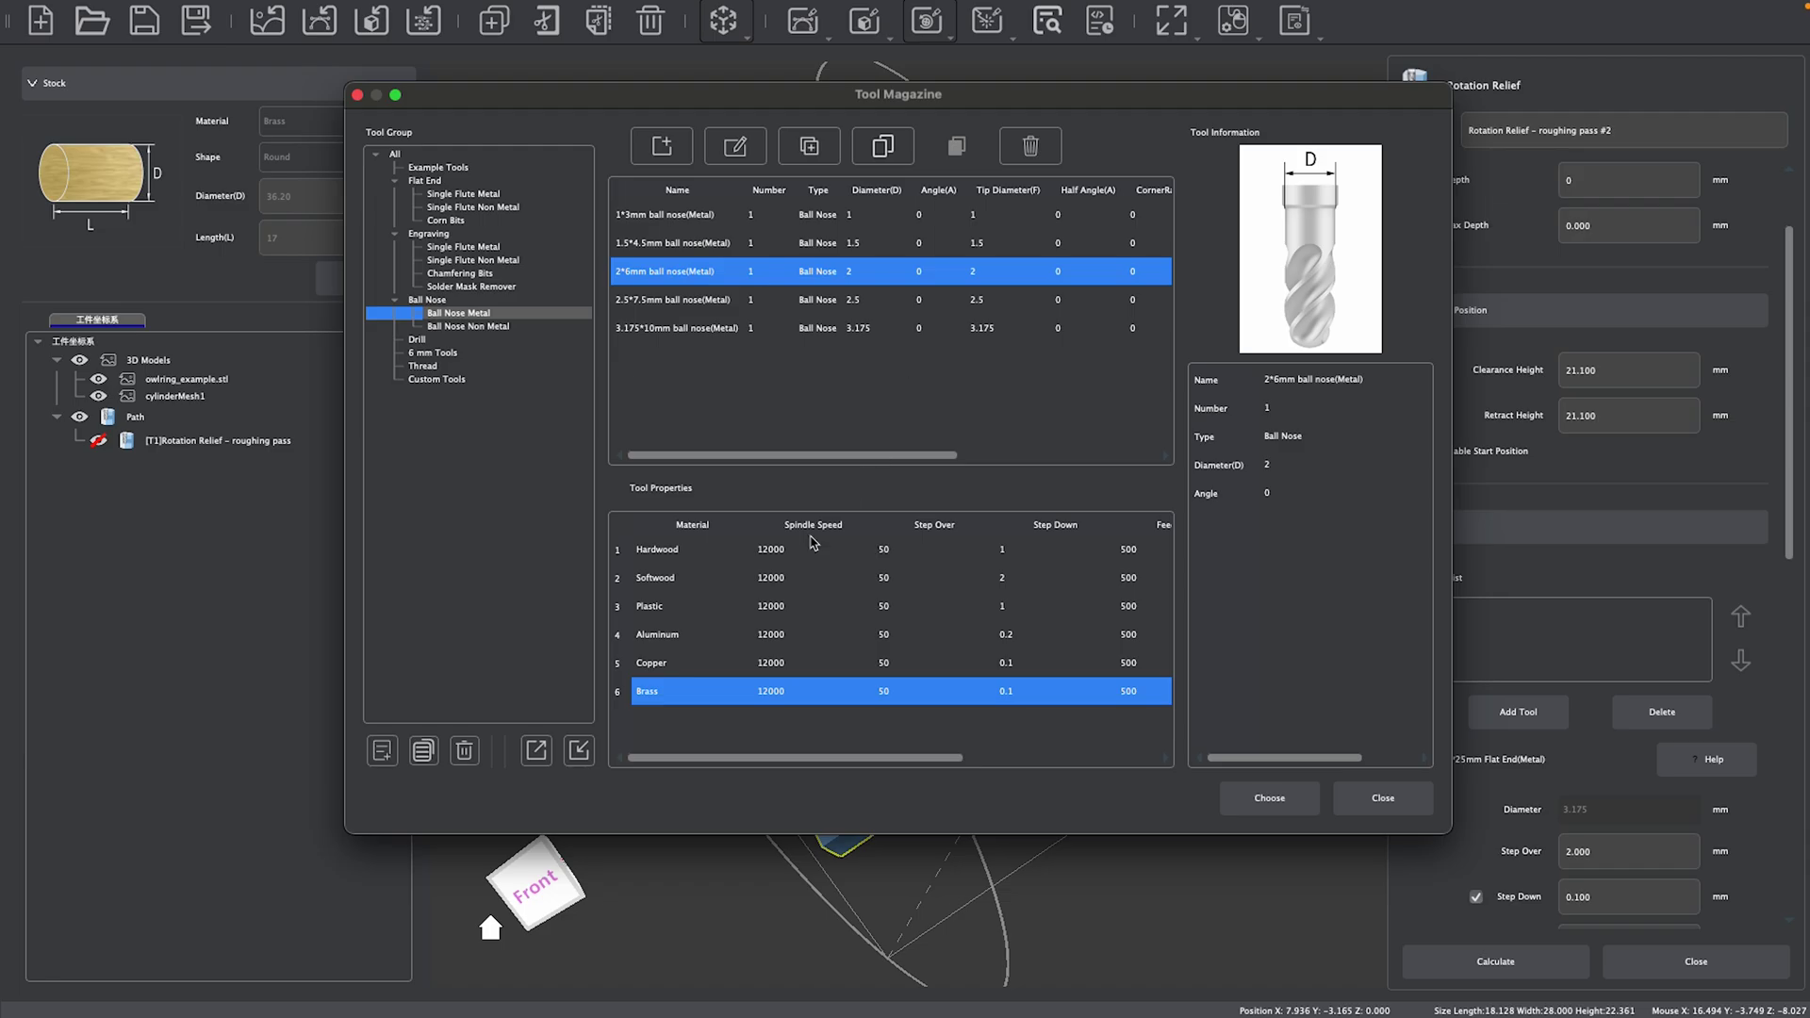
- Confirm the 2*6mm ball nose cutter for the pass and turn off Step Down
click(1270, 799)
scroll(1476, 573, down, 2)
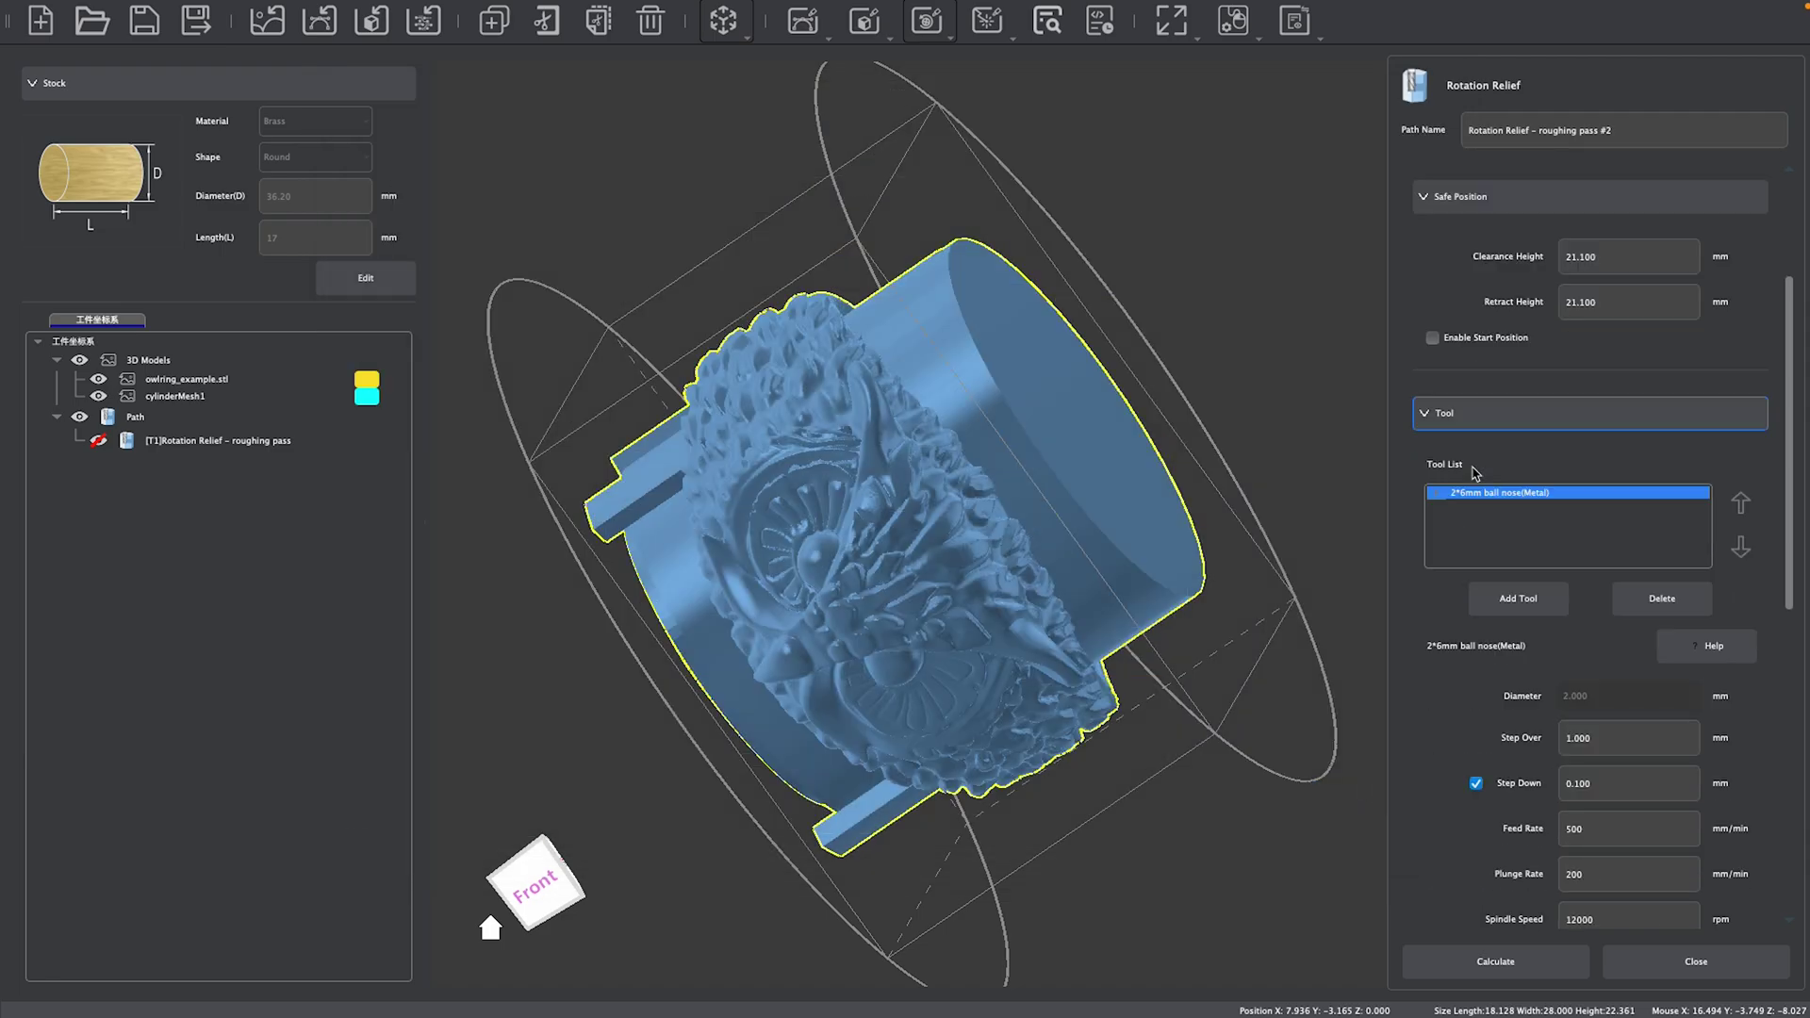
scroll(1525, 443, down, 1)
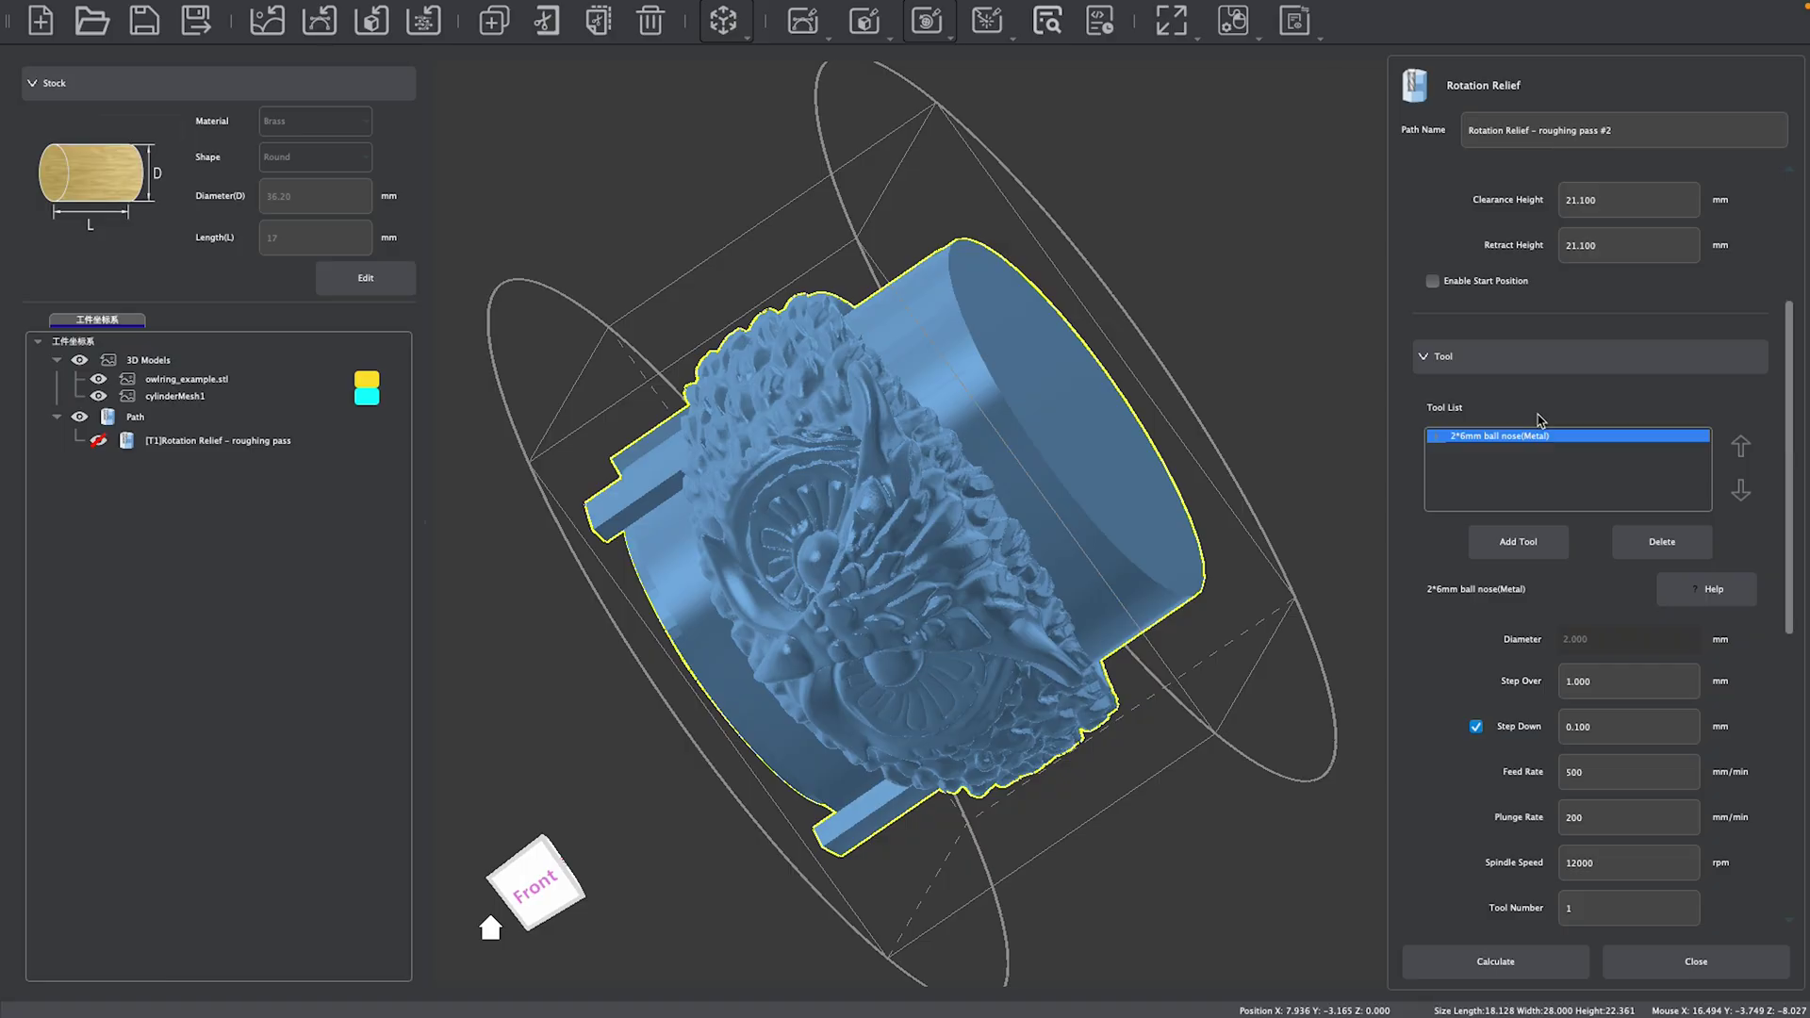
scroll(1533, 598, down, 2)
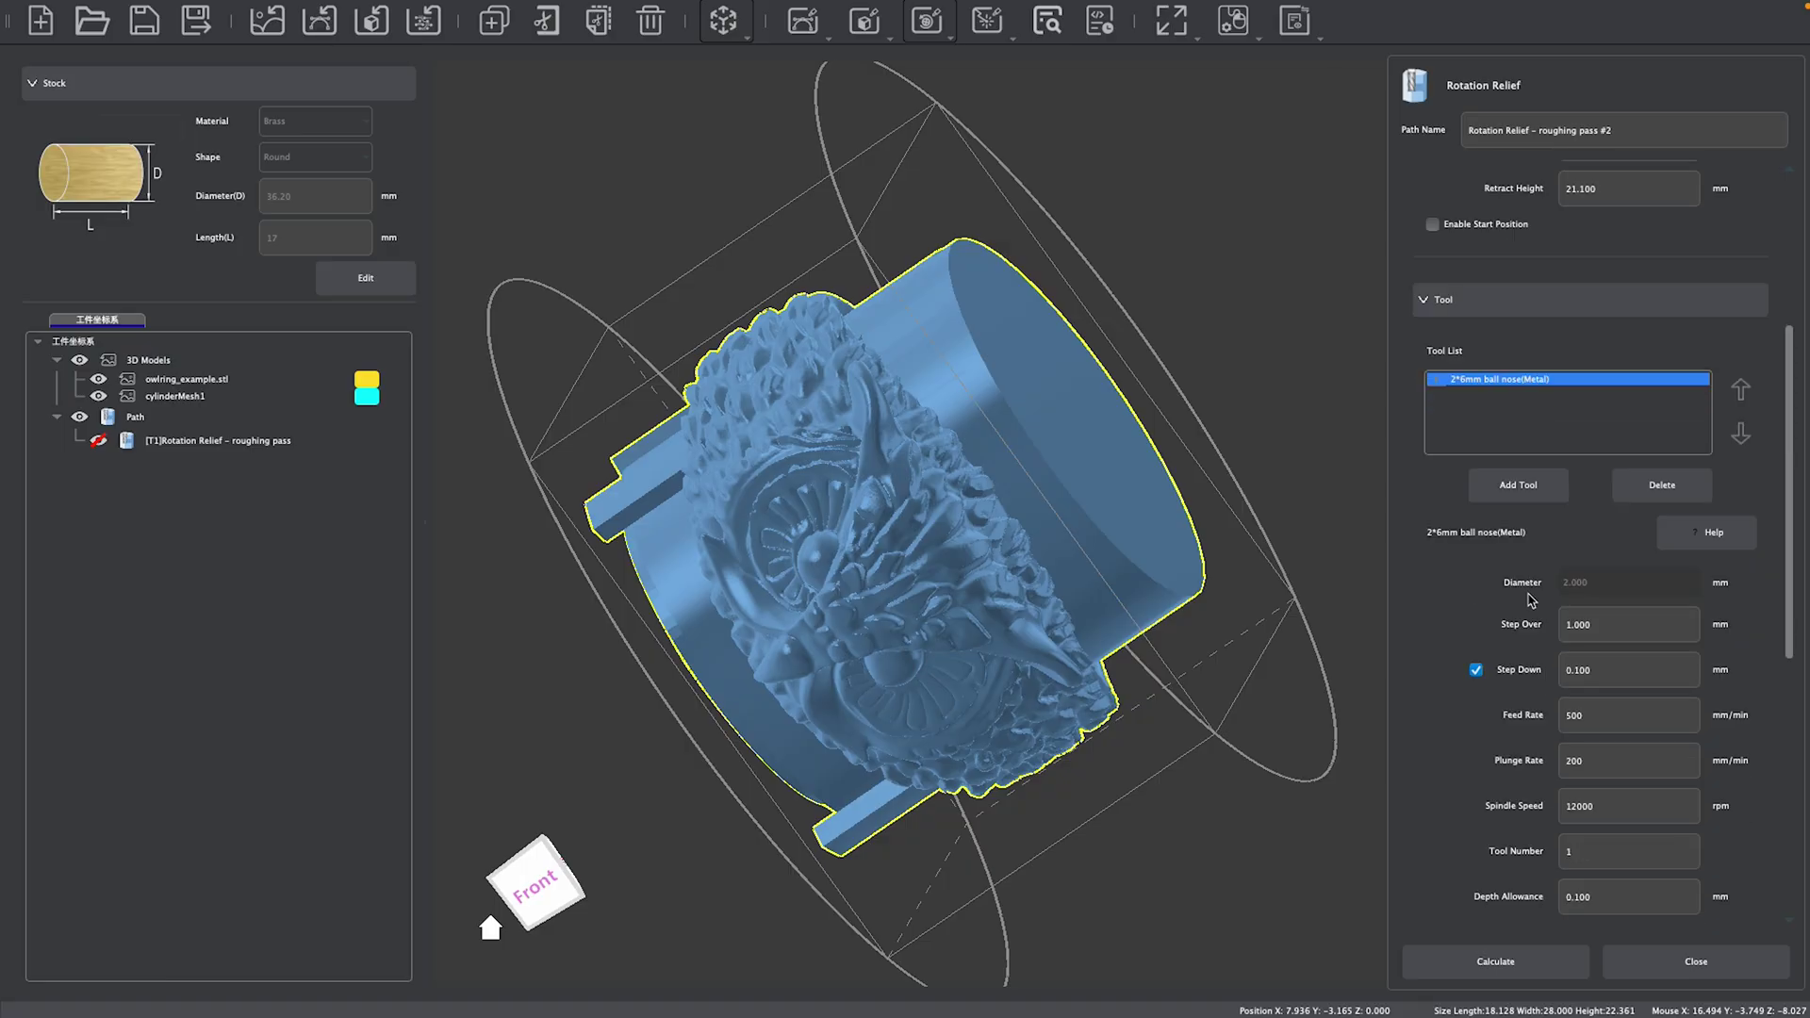
click(1476, 614)
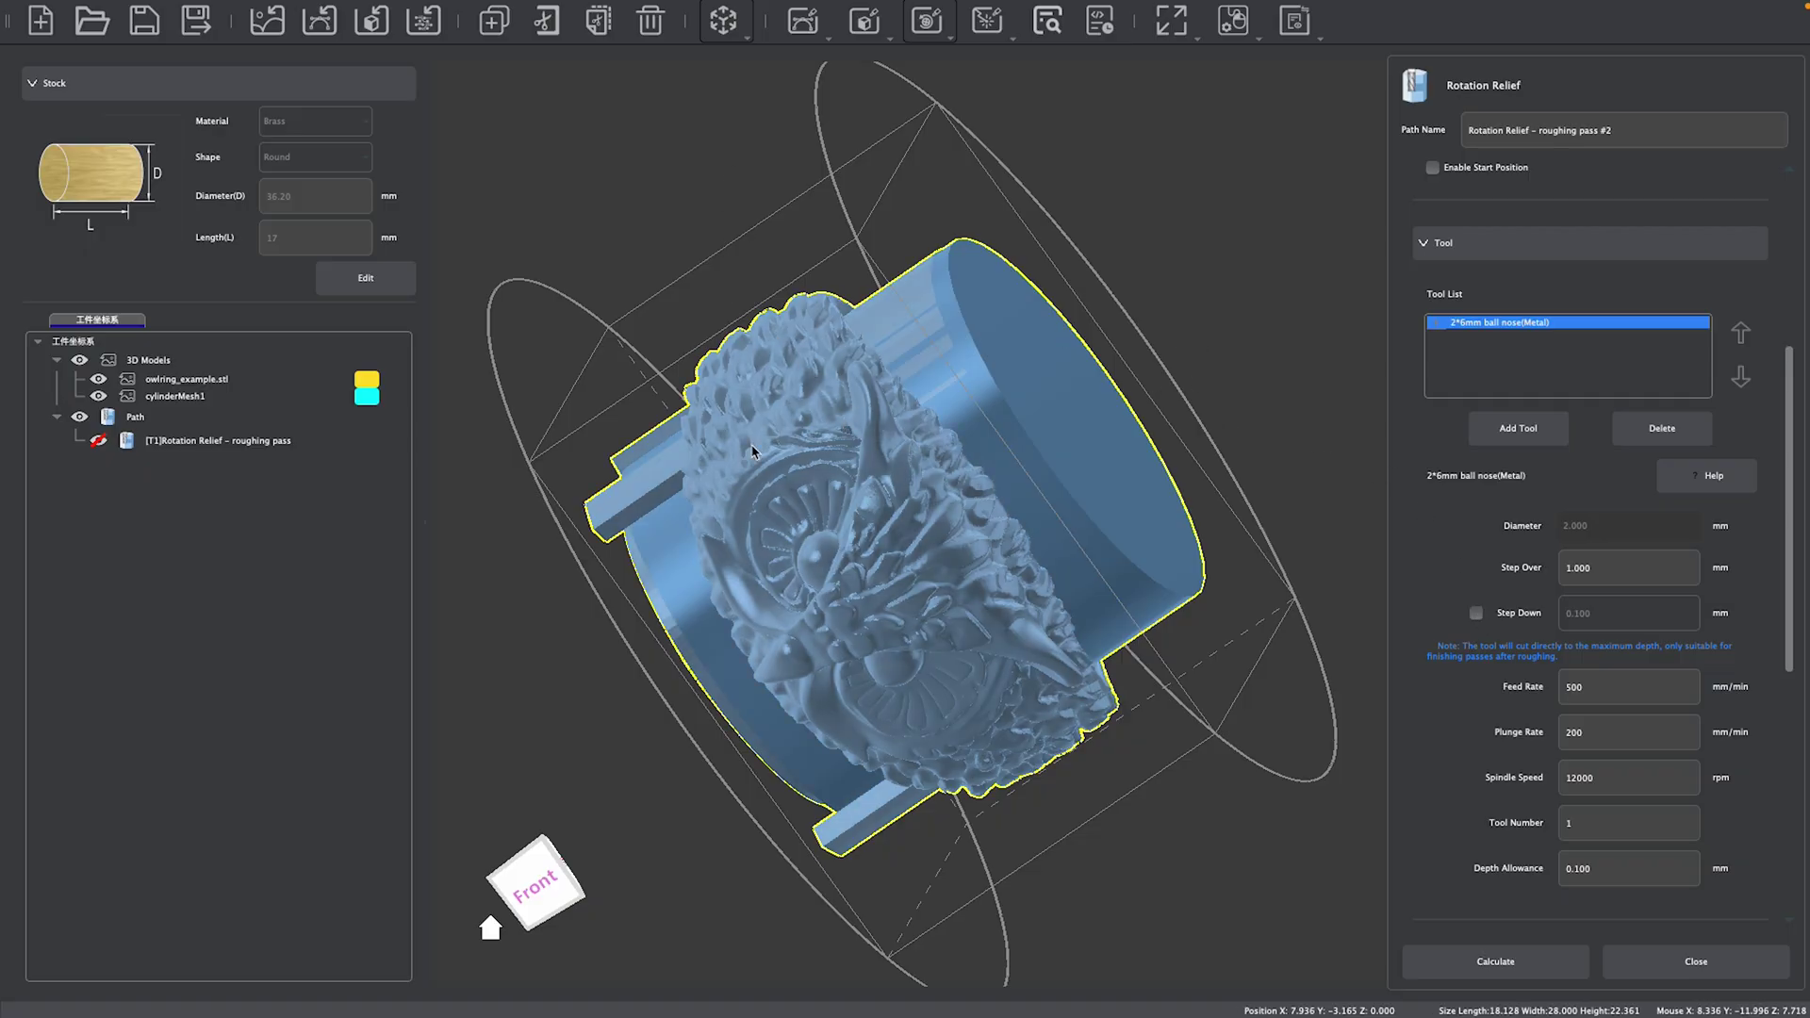
drag(528, 881, 520, 839)
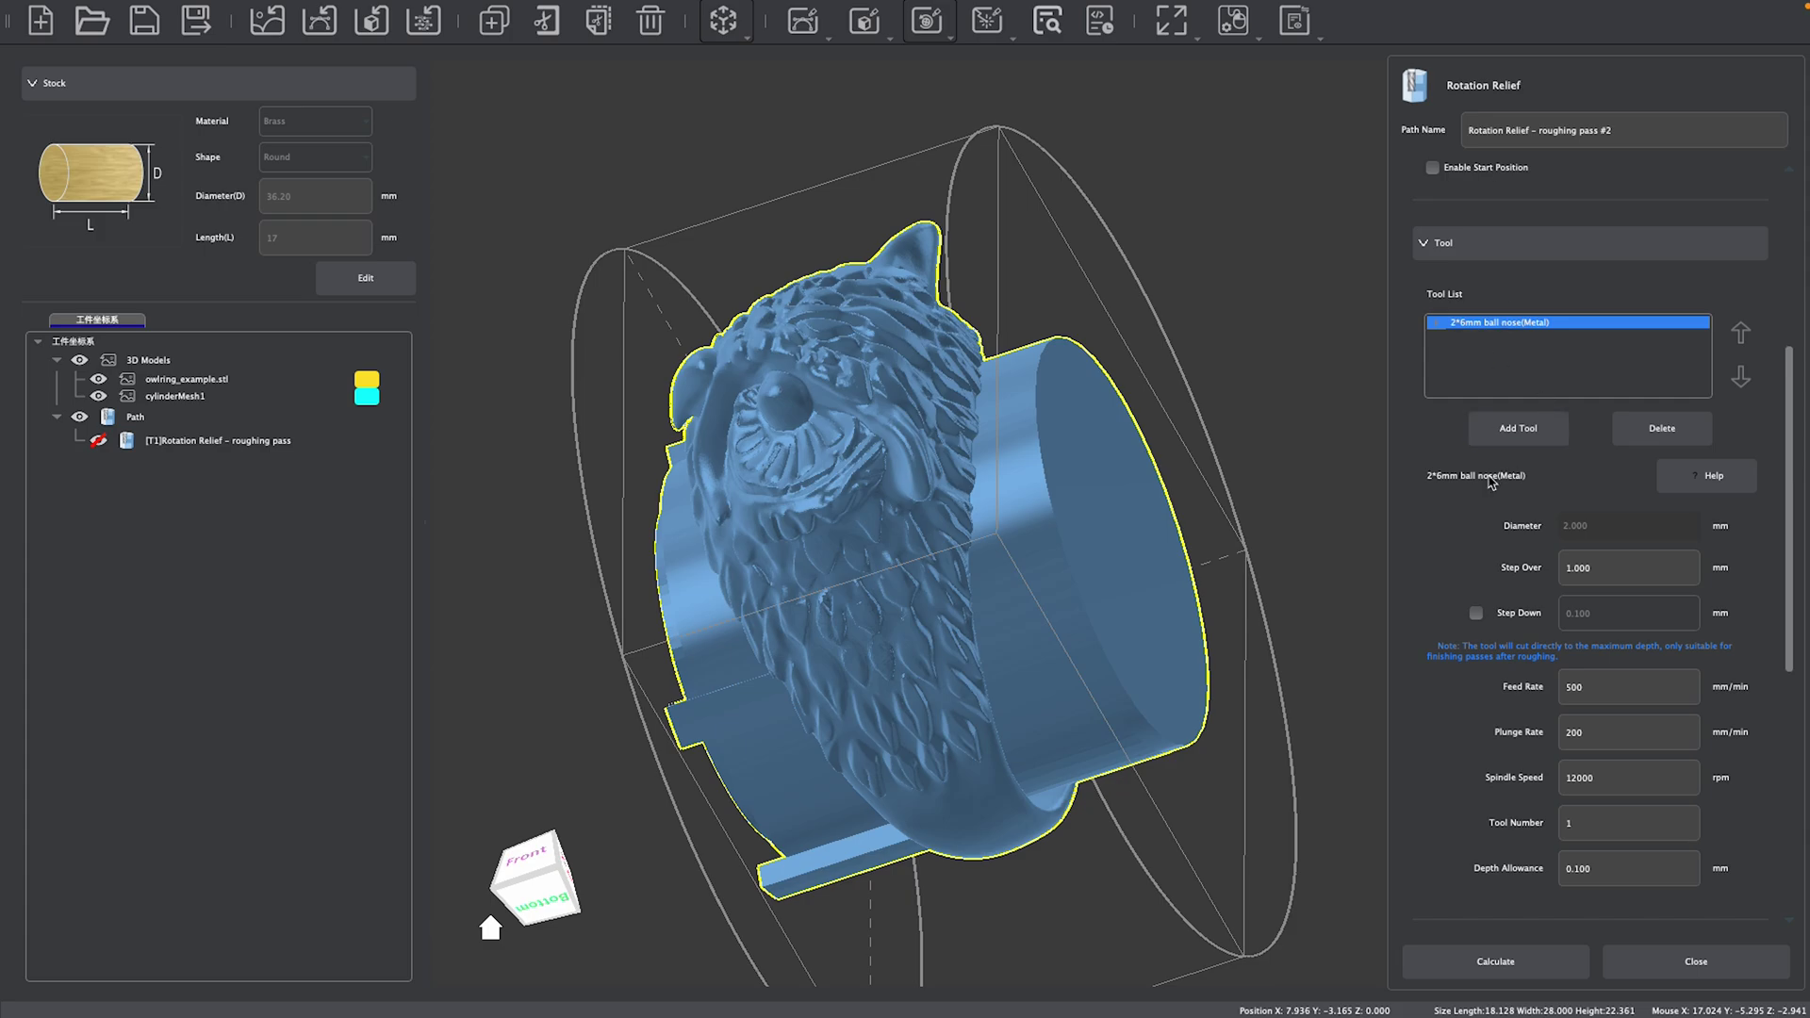
- Set the tool number to 2 and review the Direction and Ramping Strategy options
scroll(1506, 533, down, 1)
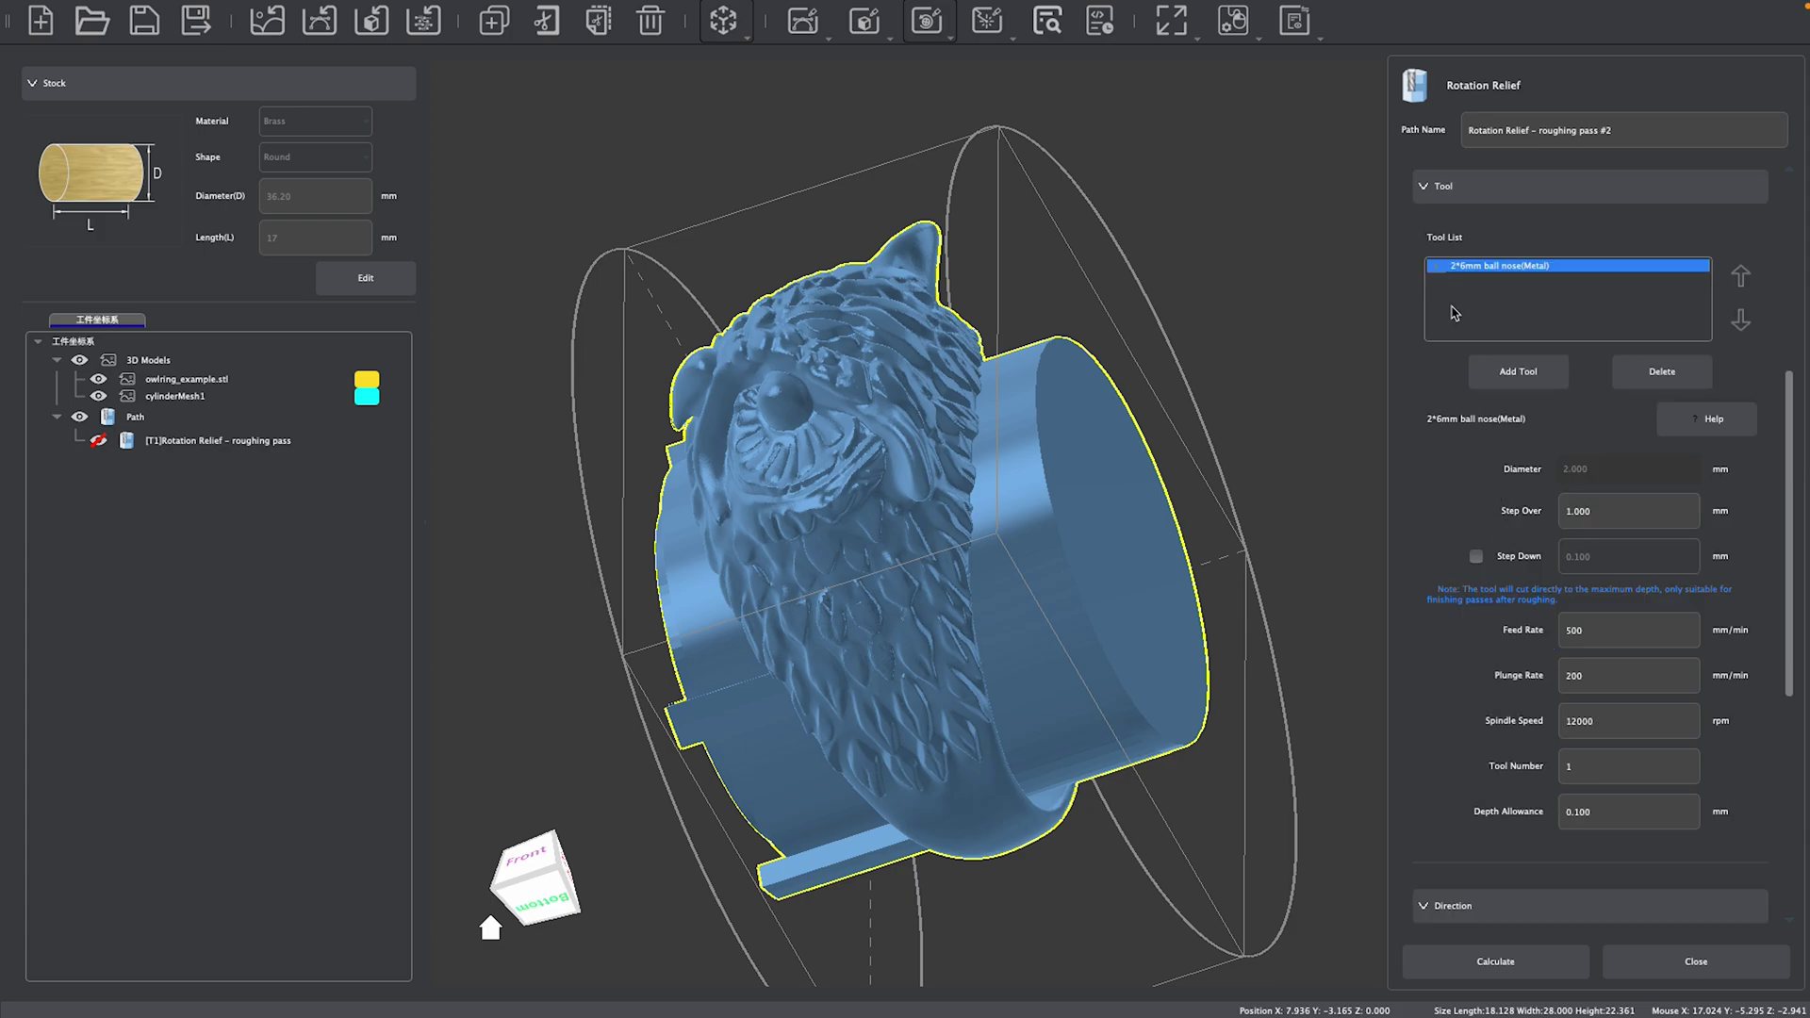
scroll(1497, 417, down, 2)
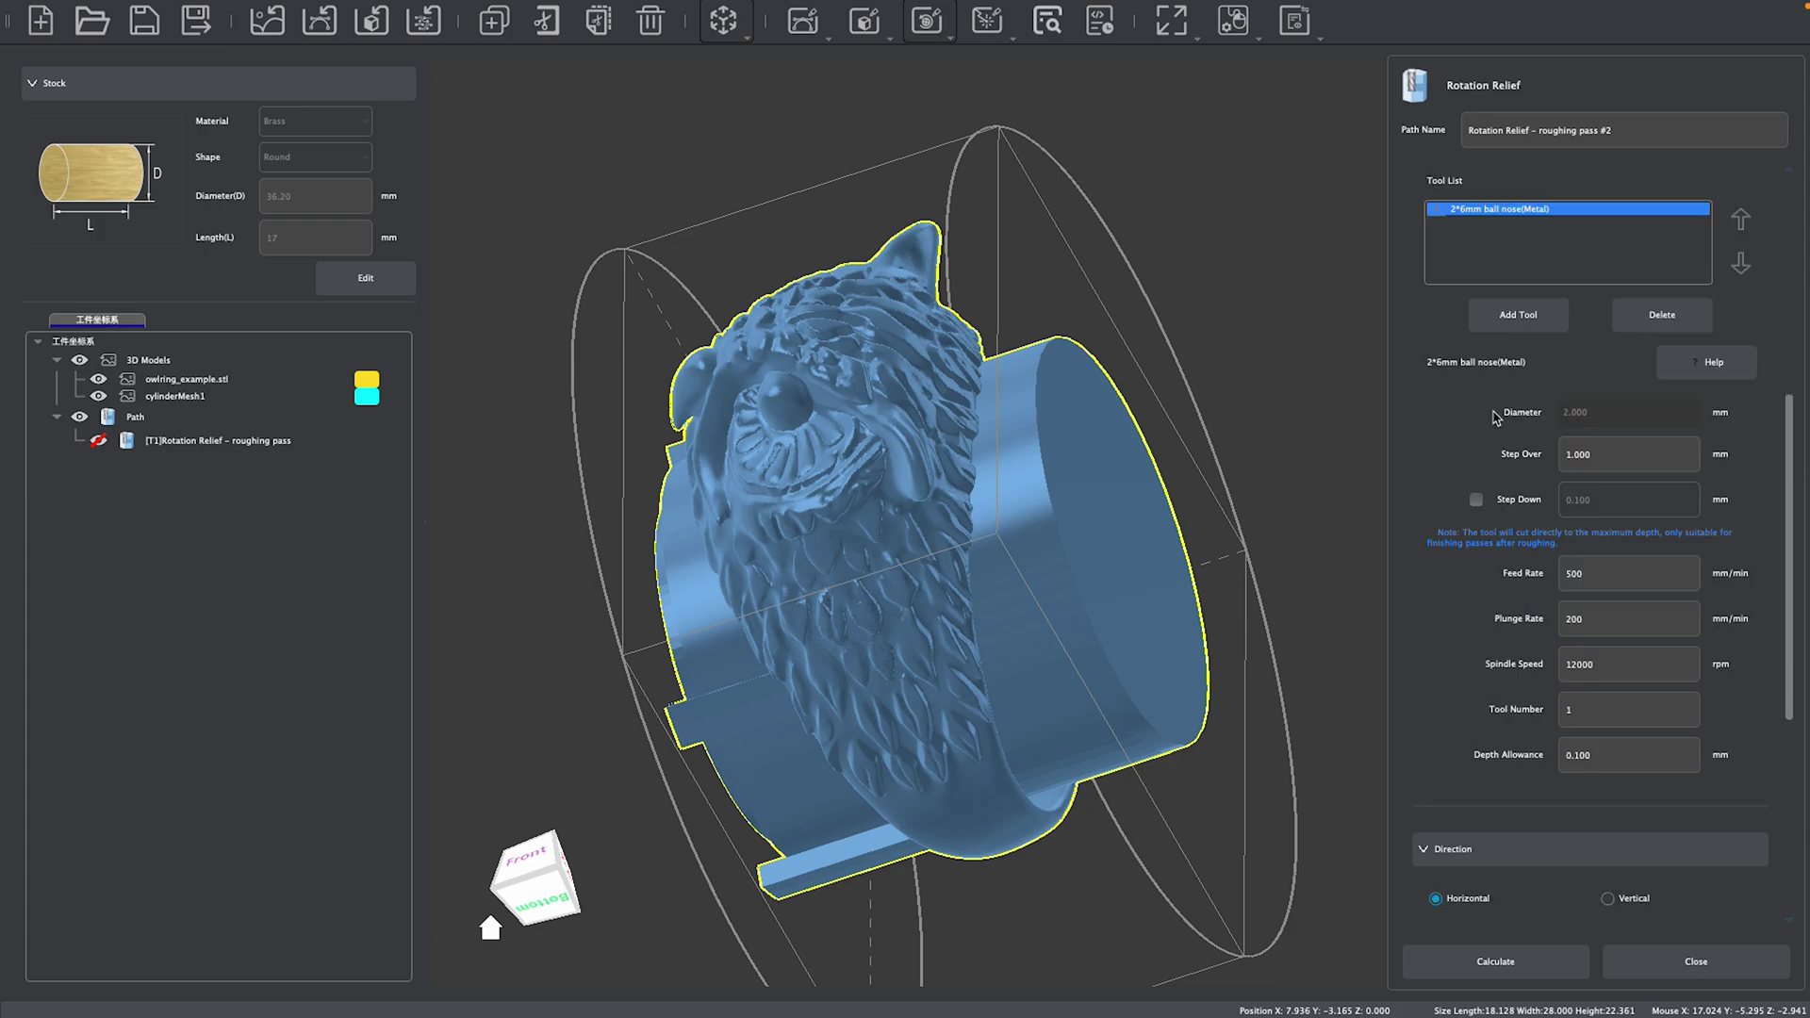
click(1590, 652)
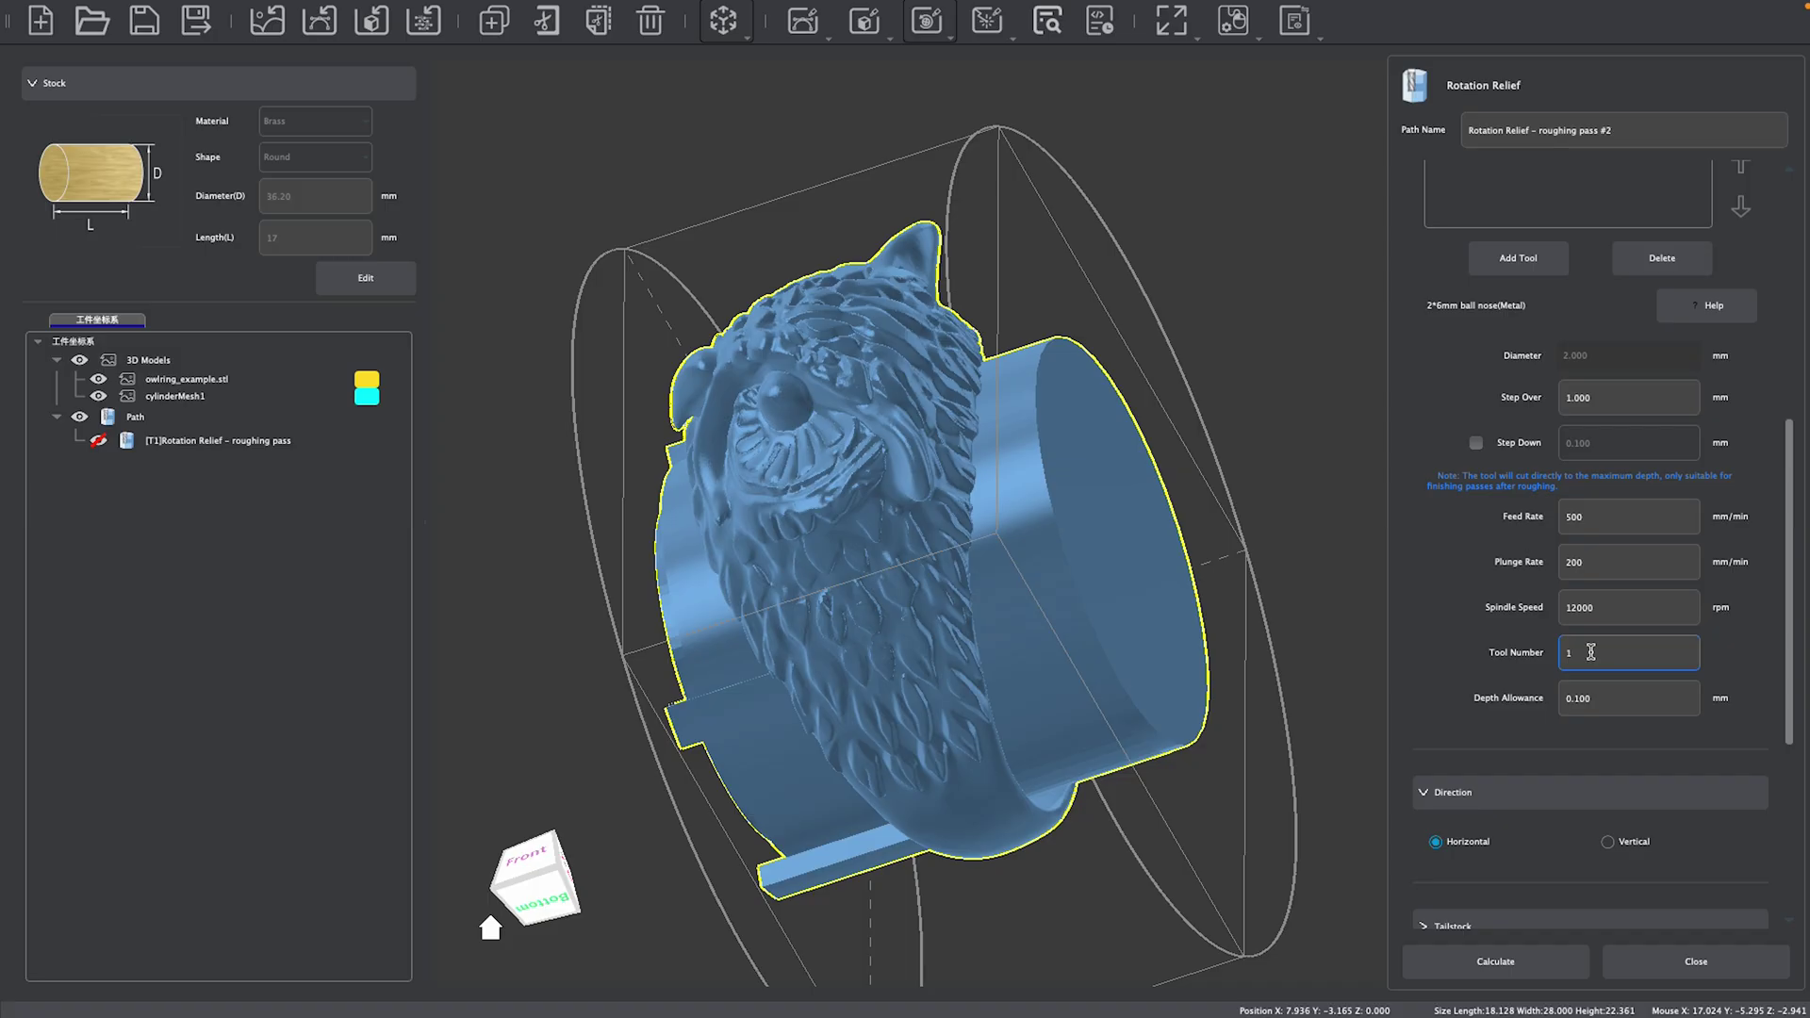
drag(1595, 654, 1536, 652)
text(2)
scroll(1560, 774, down, 2)
scroll(1546, 765, down, 3)
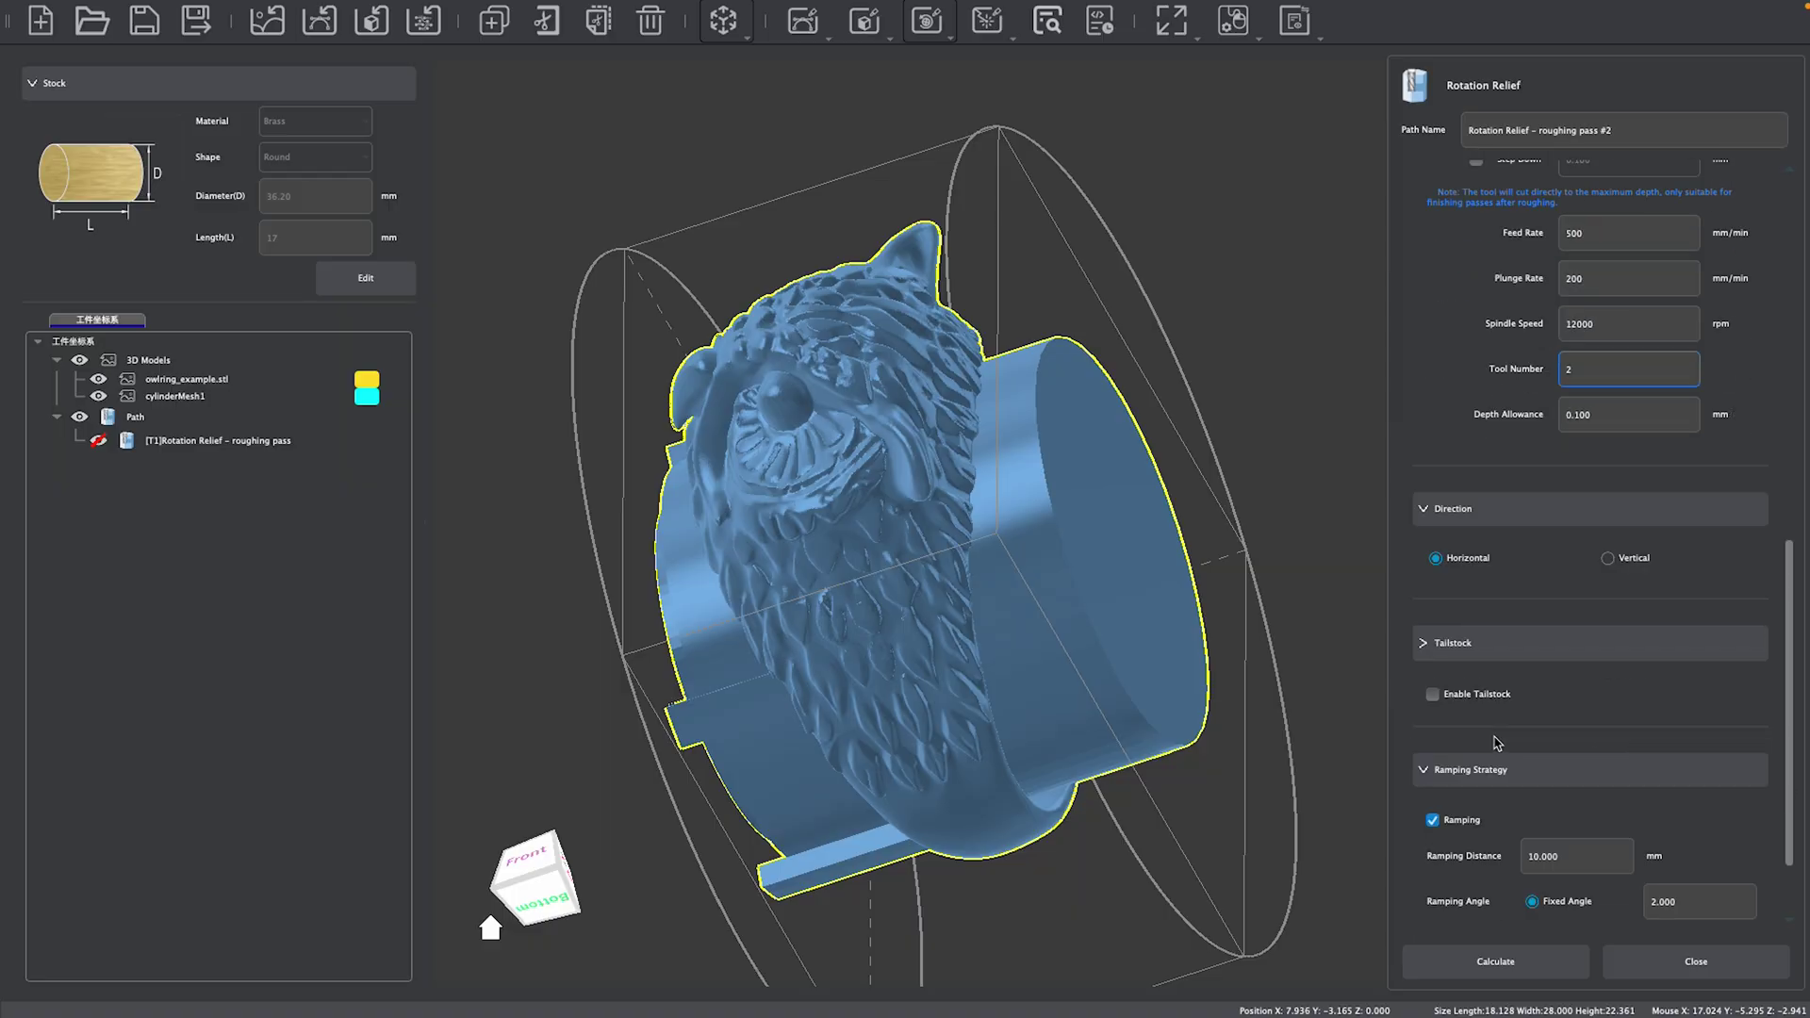
scroll(1524, 578, down, 1)
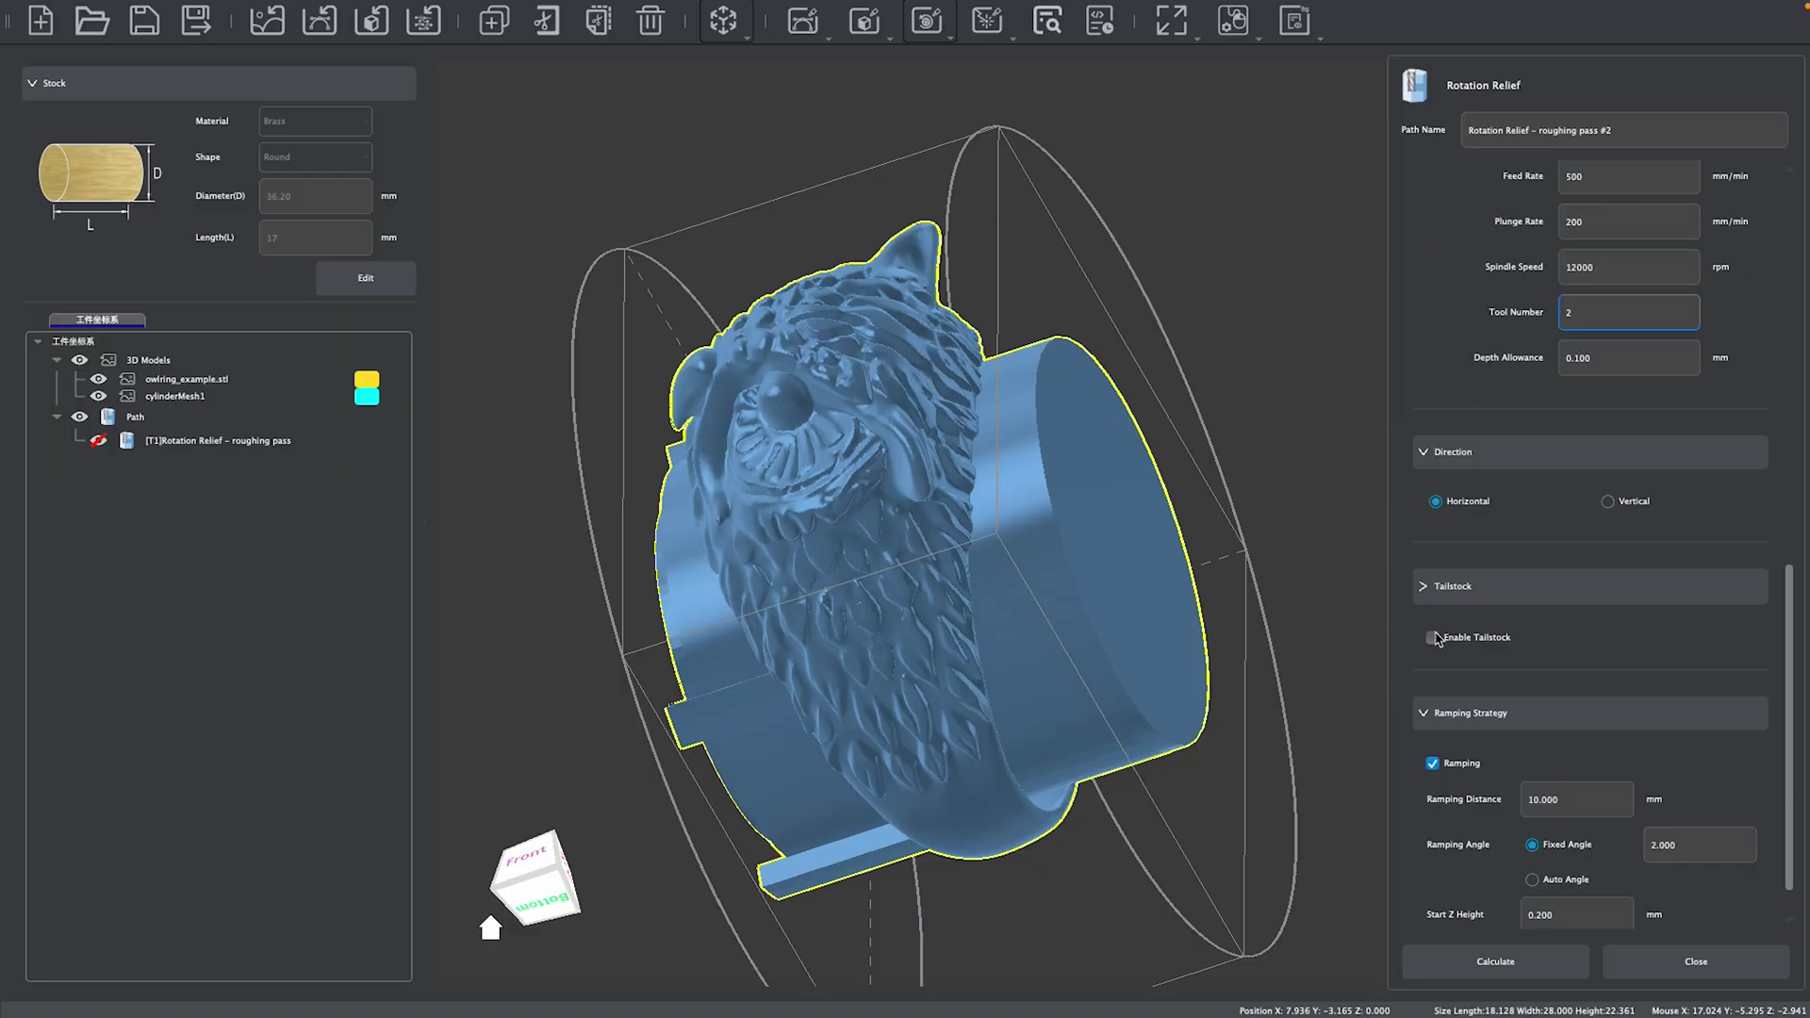
scroll(1547, 639, down, 1)
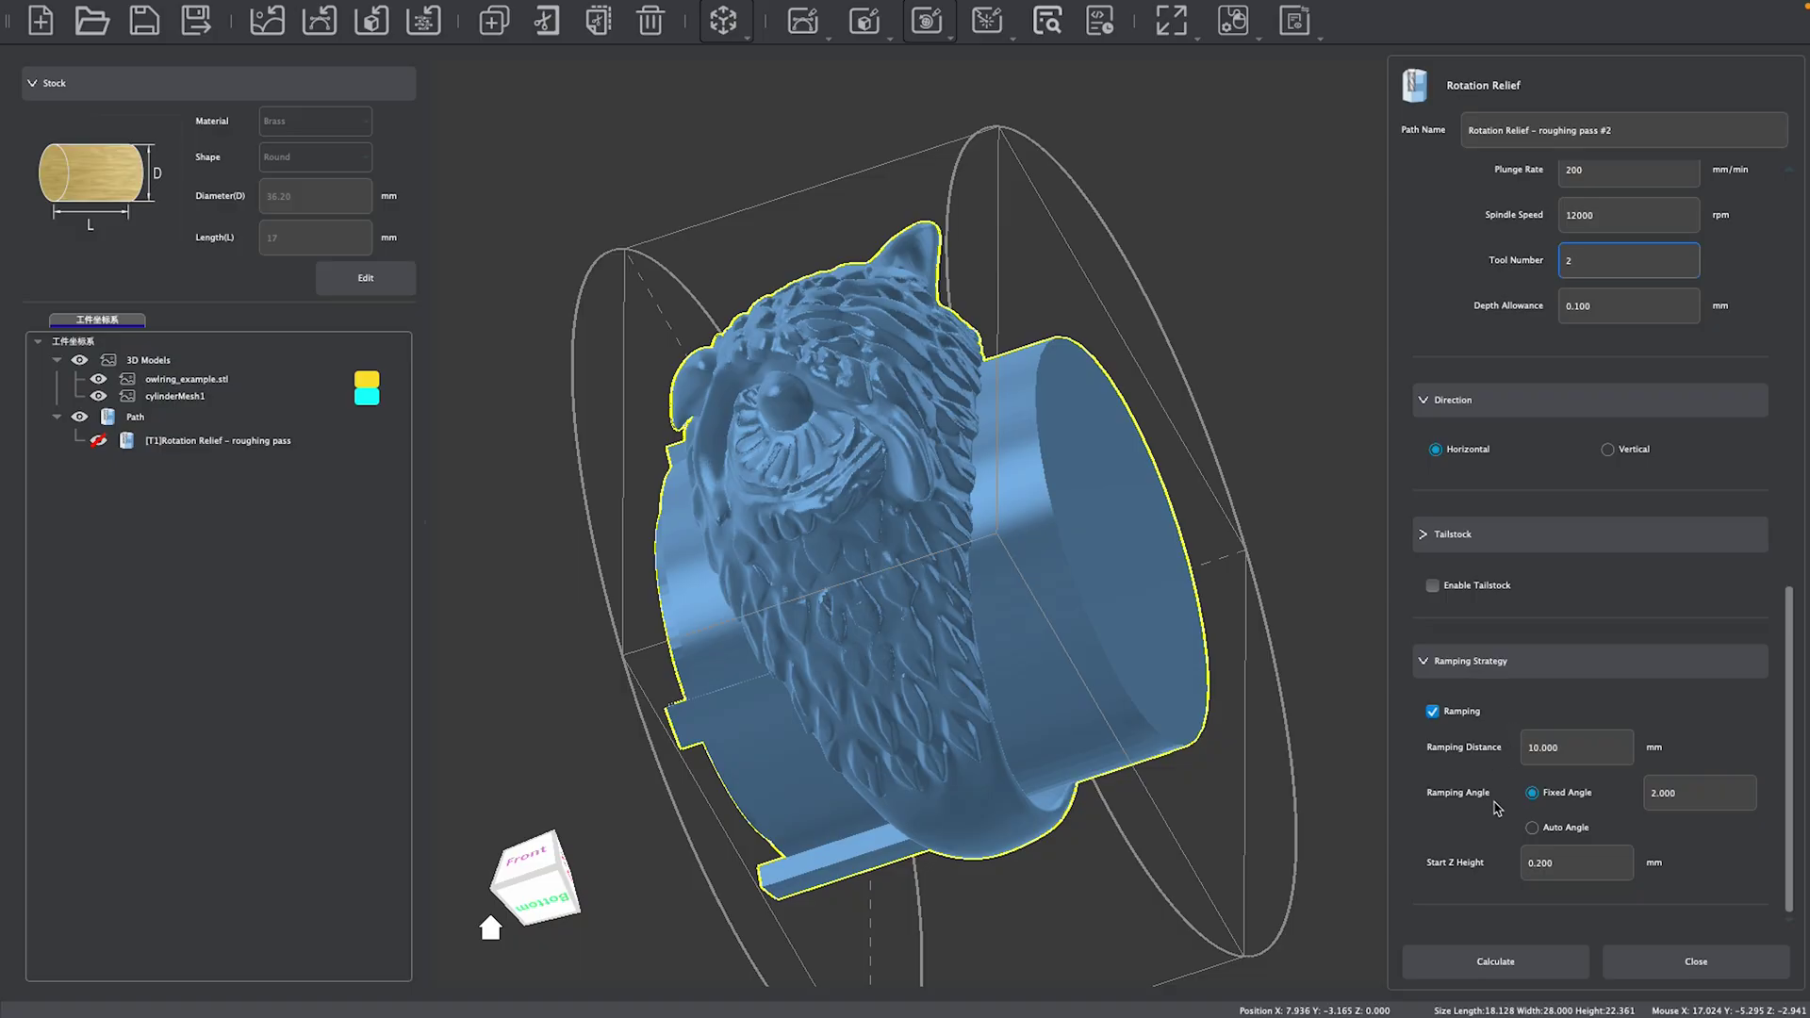
- Calculate roughing pass #2 and orbit to inspect its ball-nose passes around the ring
click(1497, 958)
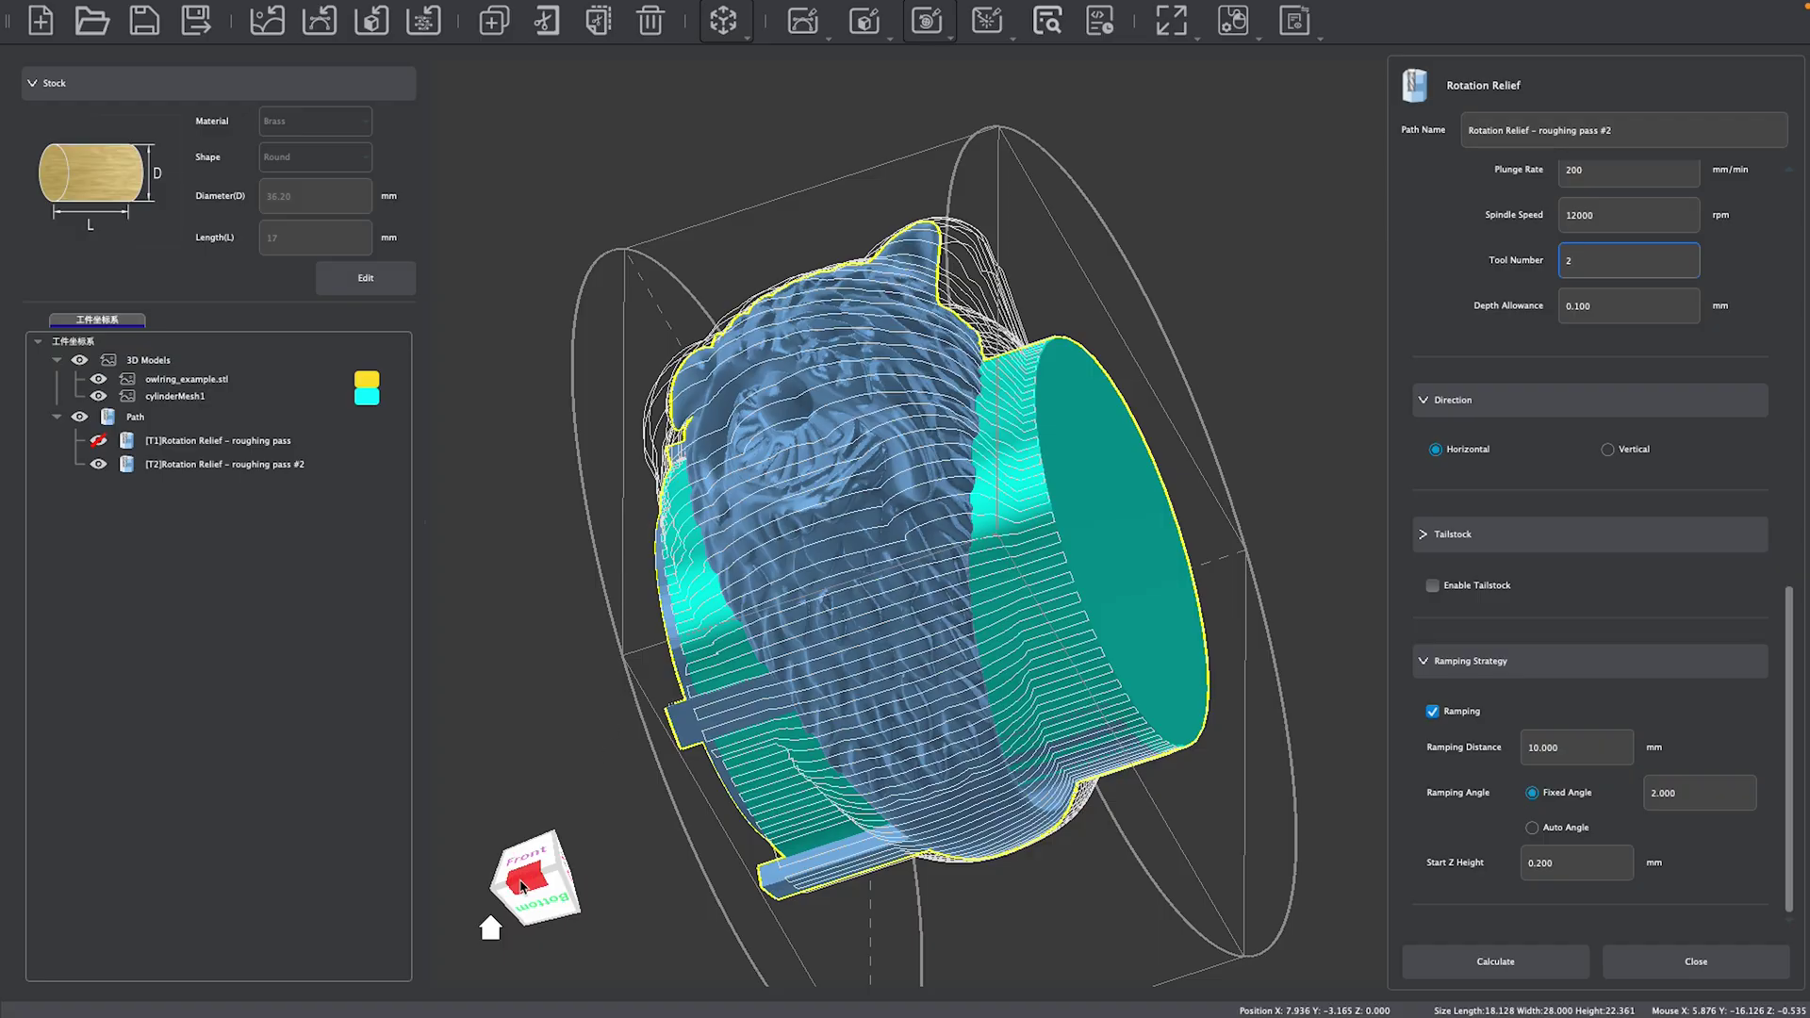
drag(521, 886, 471, 779)
- Close the roughing pass #2 settings, hide that toolpath, and select the cylinder and owl ring
click(471, 778)
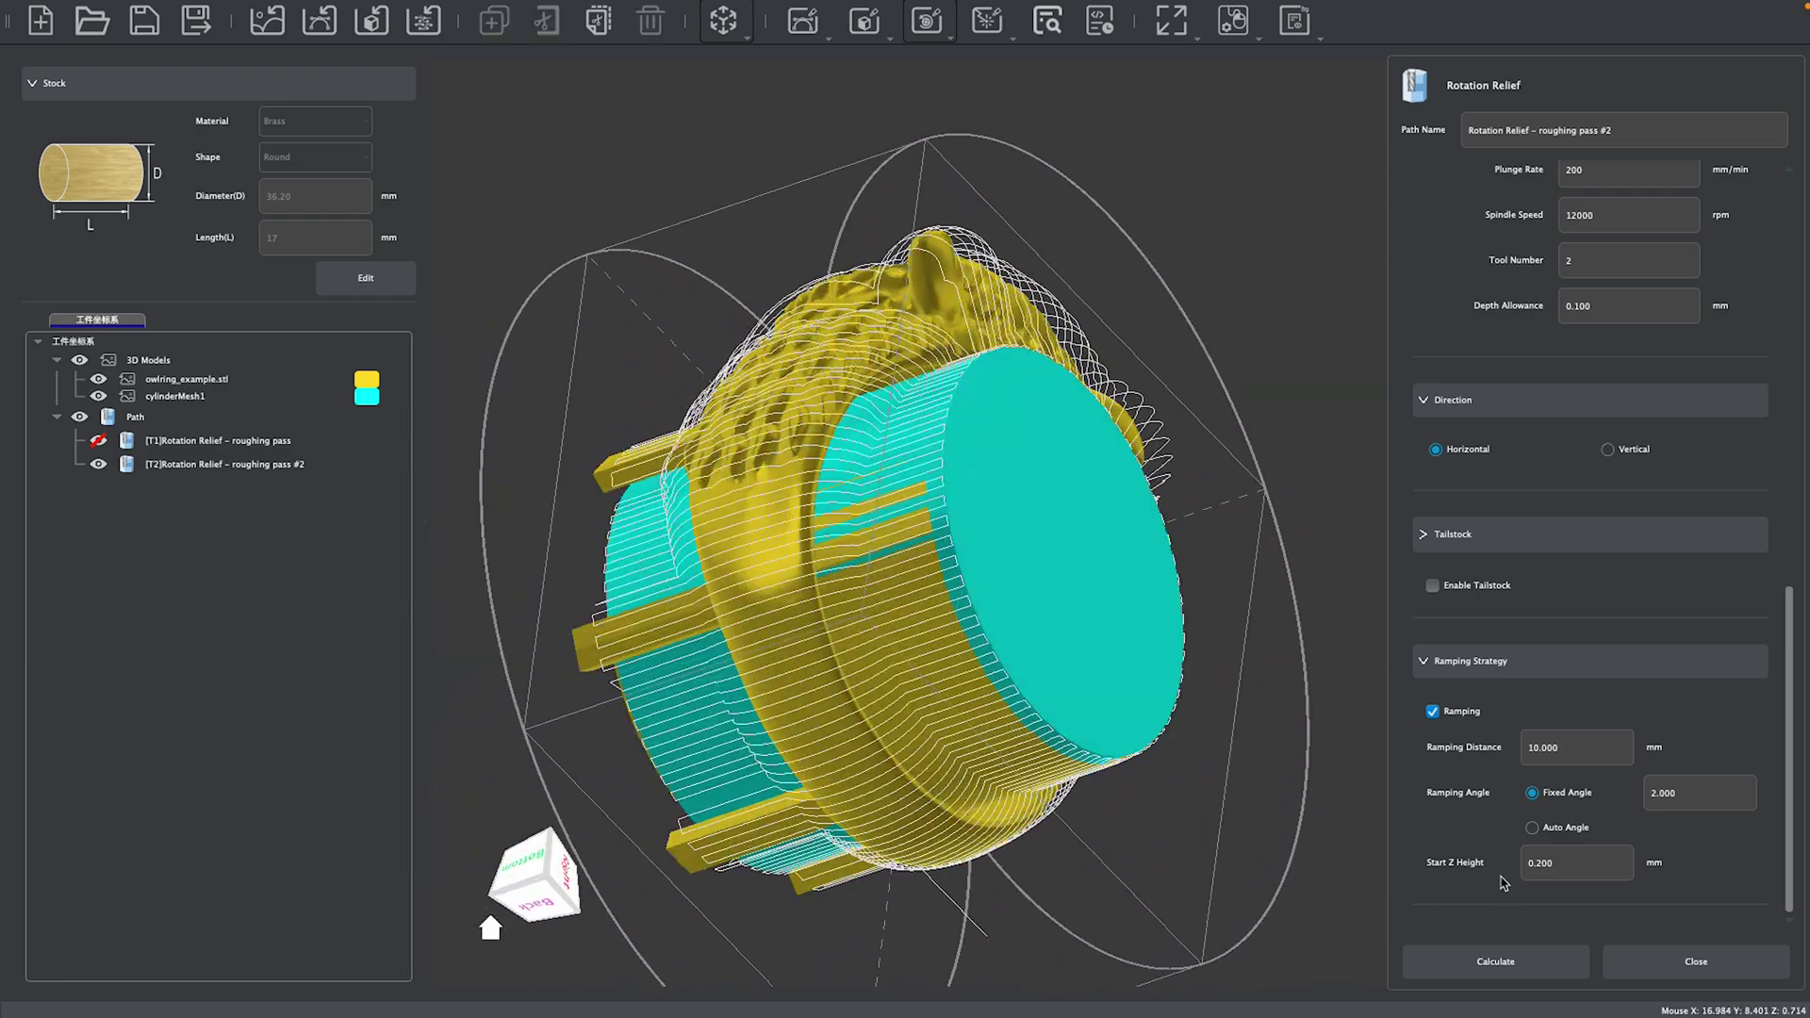
click(1696, 961)
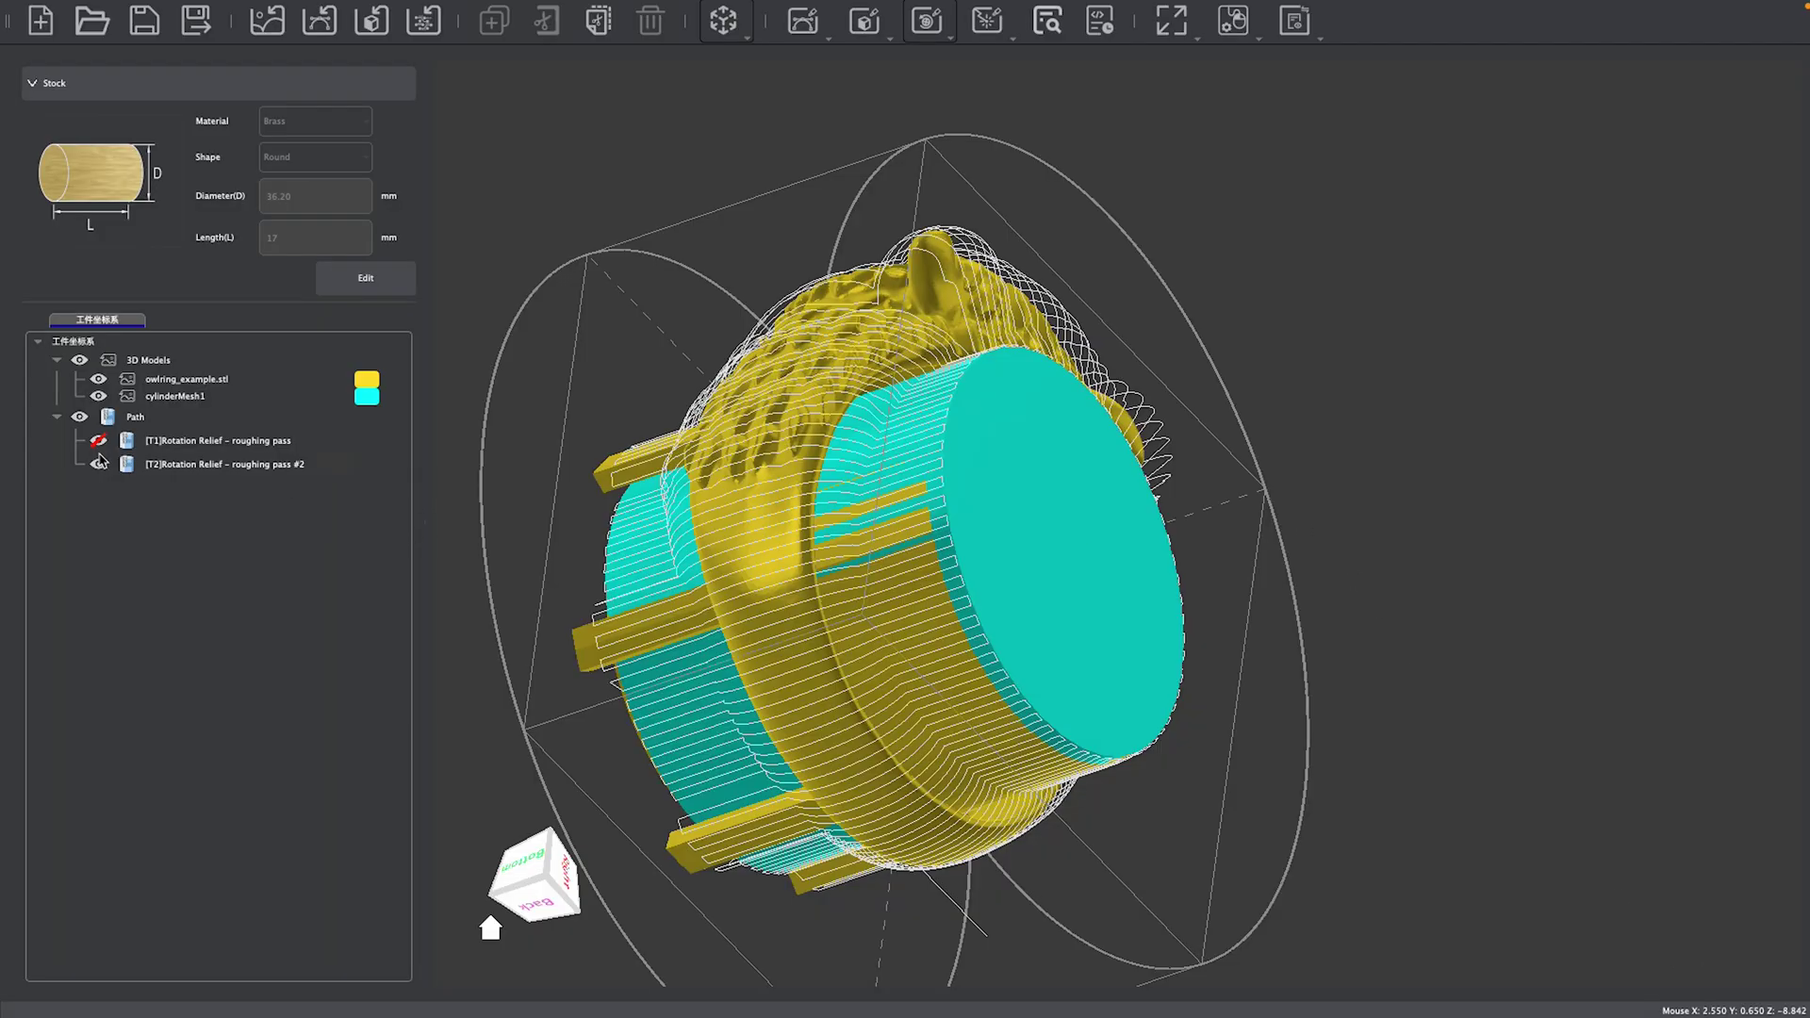
click(99, 462)
click(938, 473)
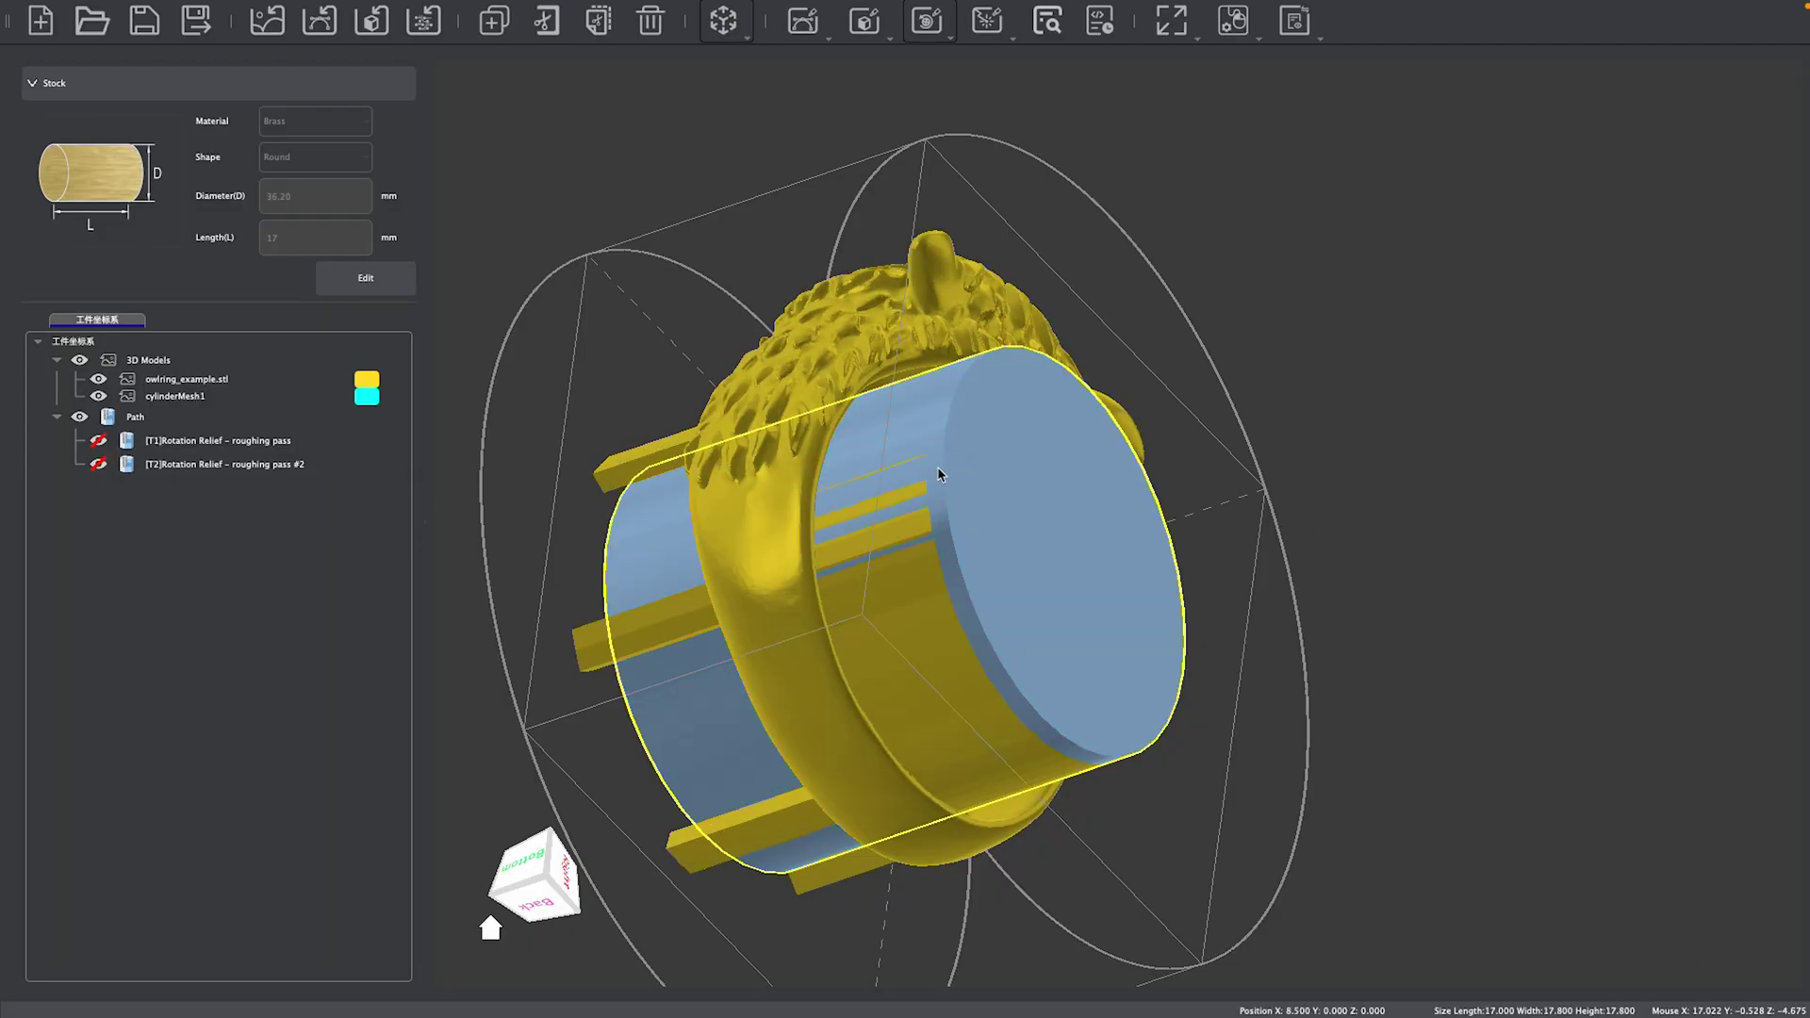
click(837, 415)
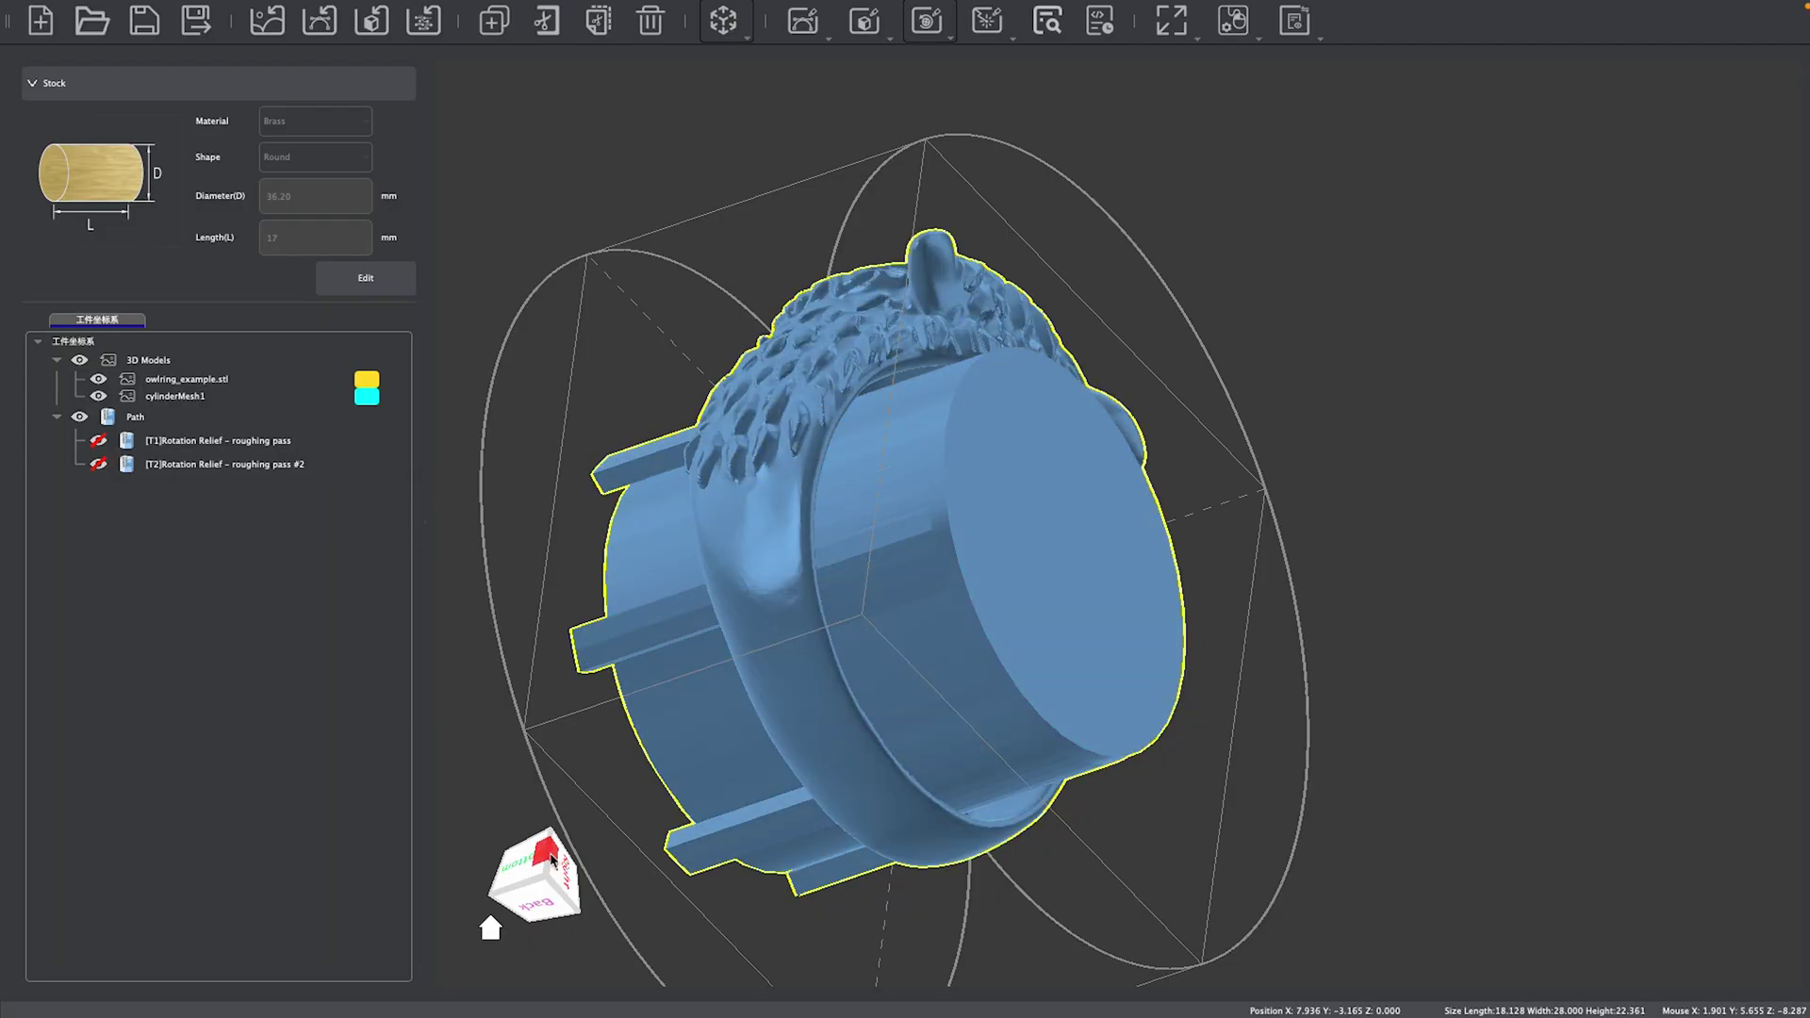
drag(552, 860, 843, 231)
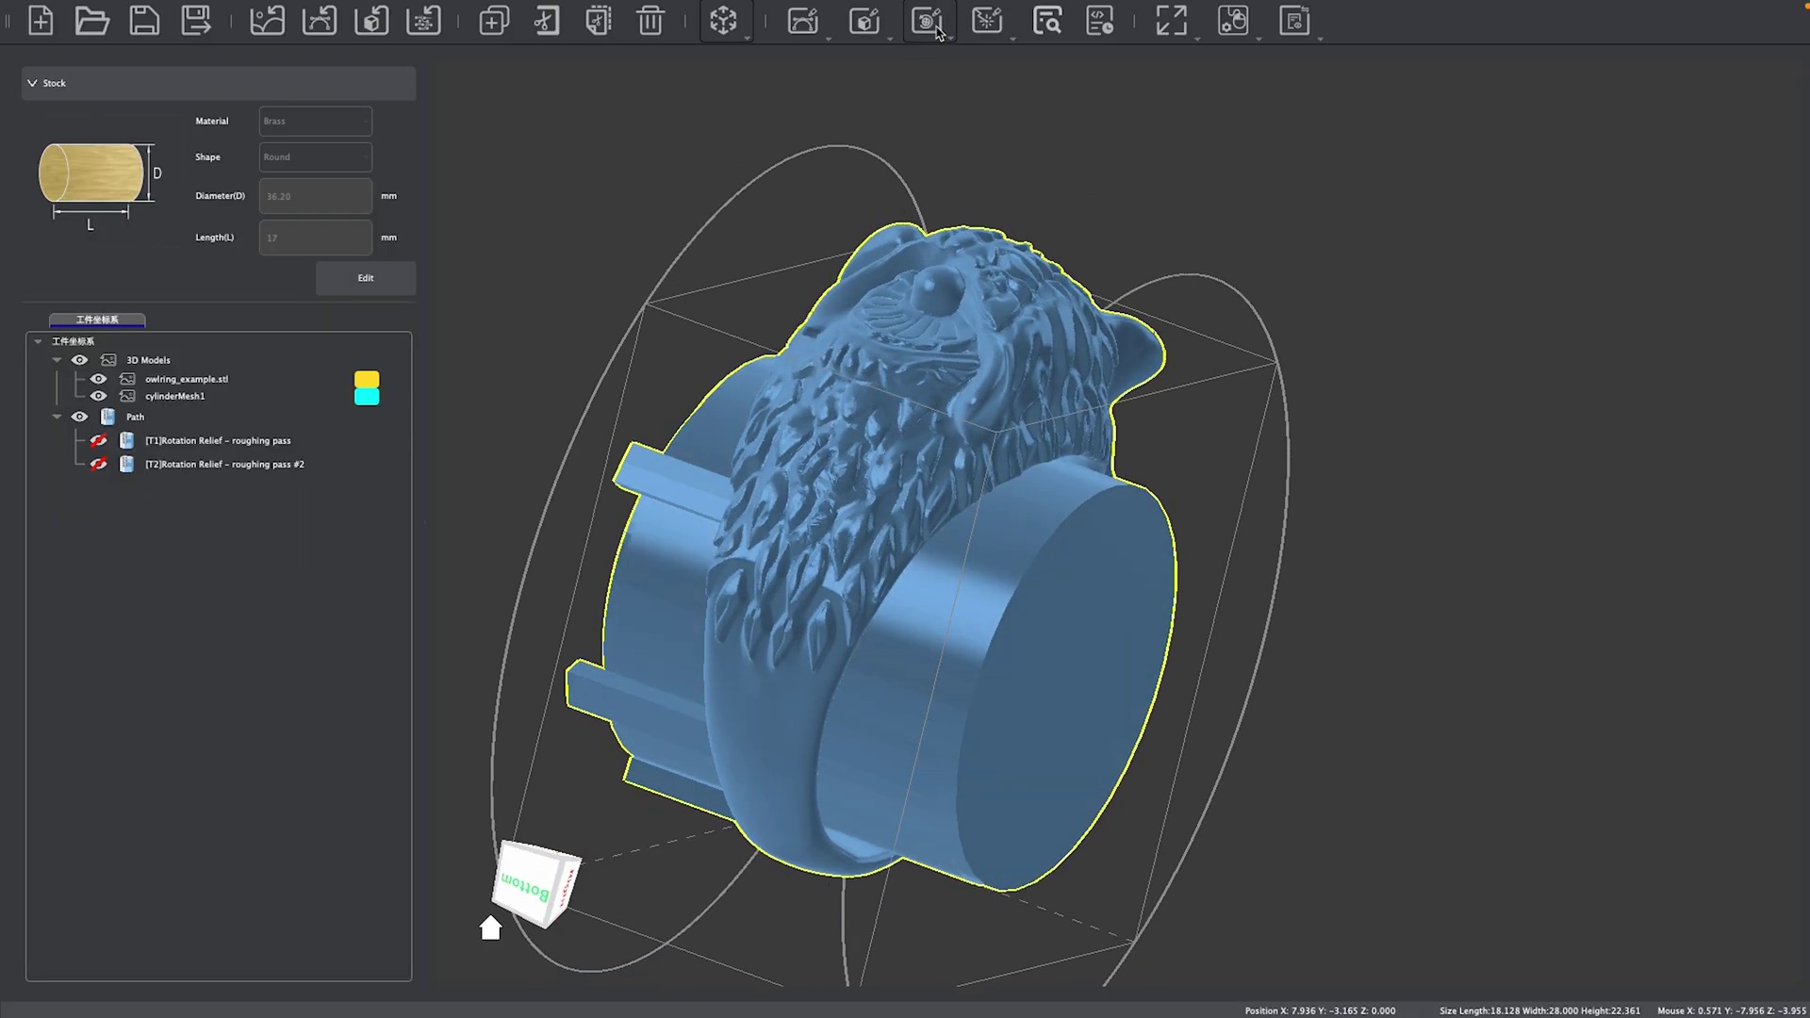
- Create a Rotation Relief toolpath named 'Rotation Relief - finishing pass', check end depth, and delete its 2*6mm tool
click(933, 26)
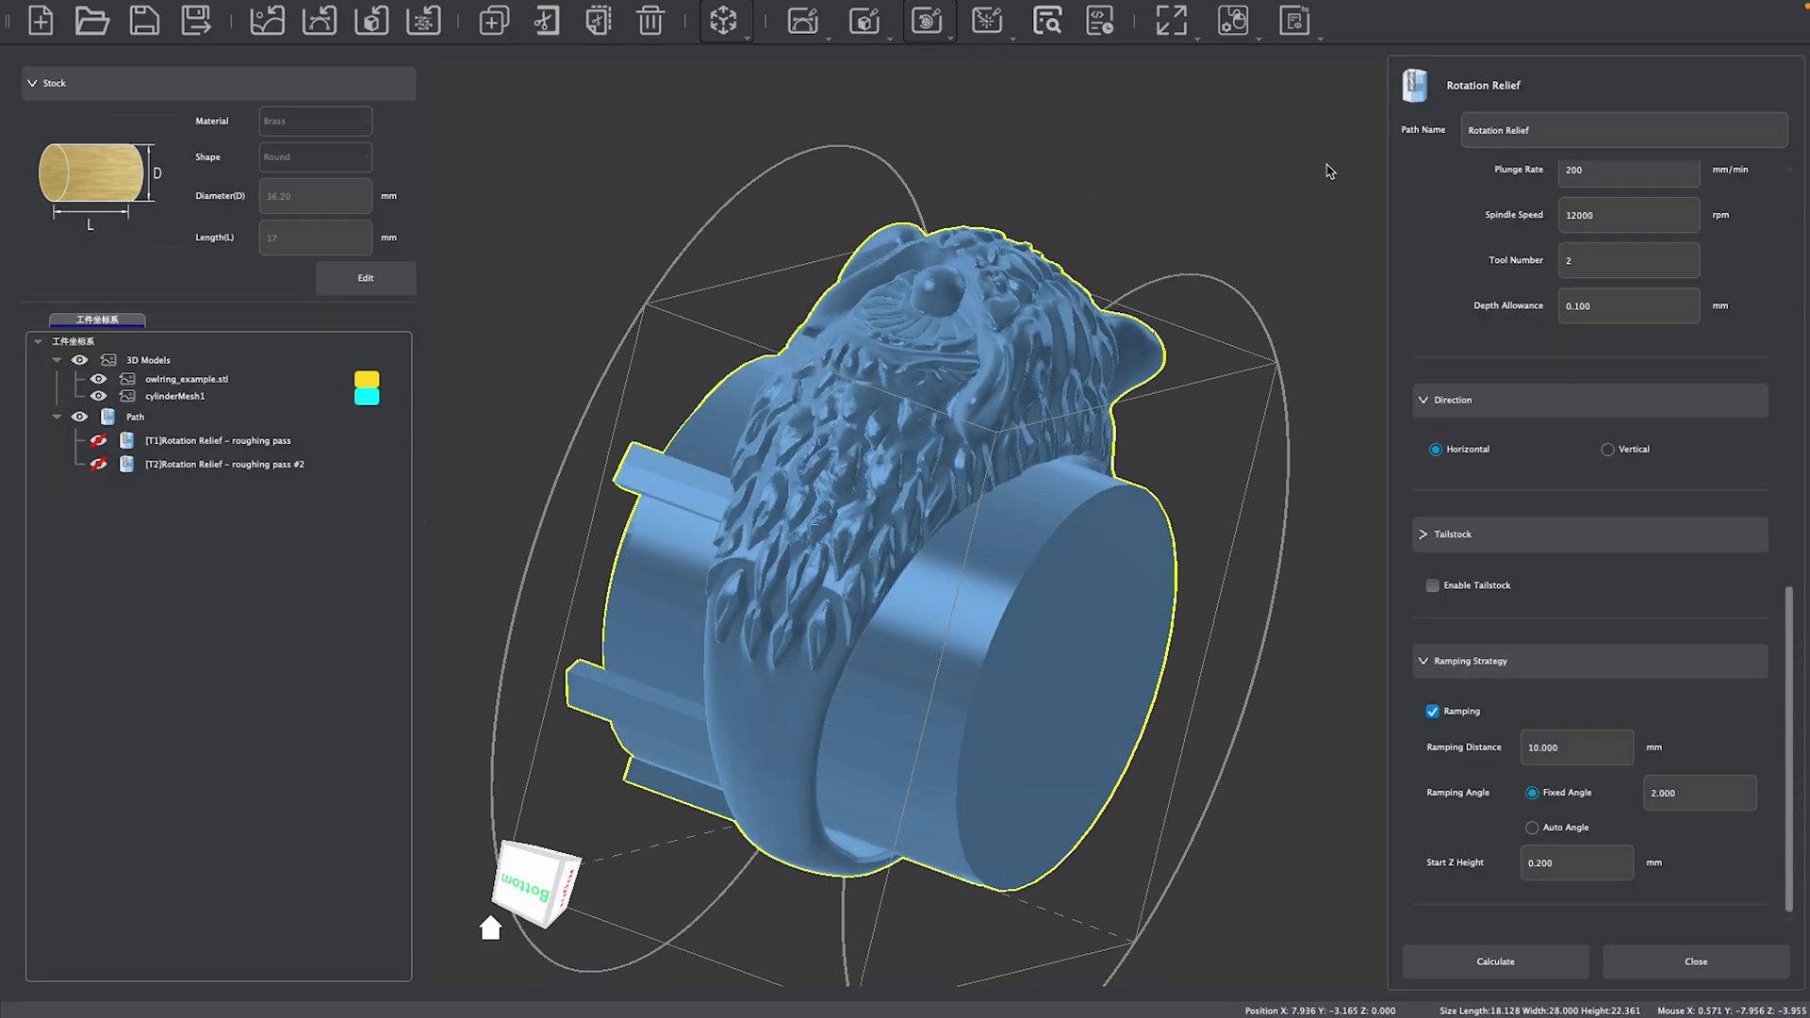
click(1605, 123)
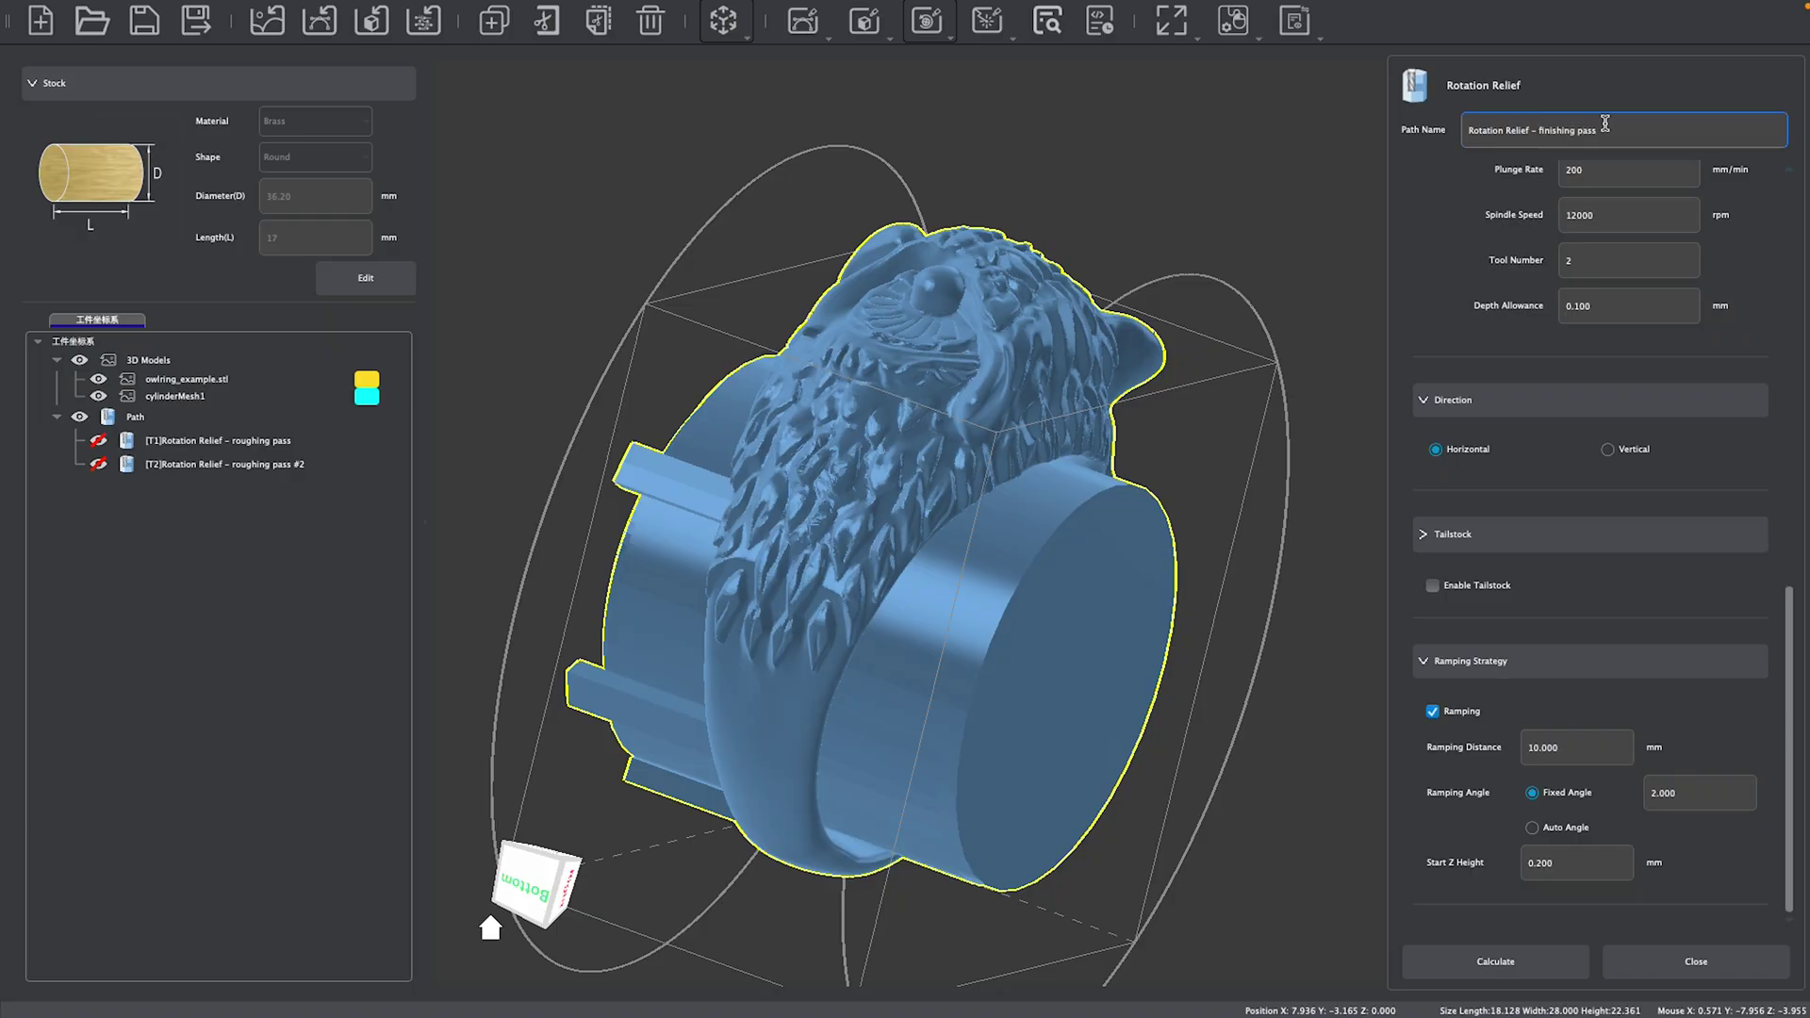
scroll(1617, 305, up, 10)
click(1617, 305)
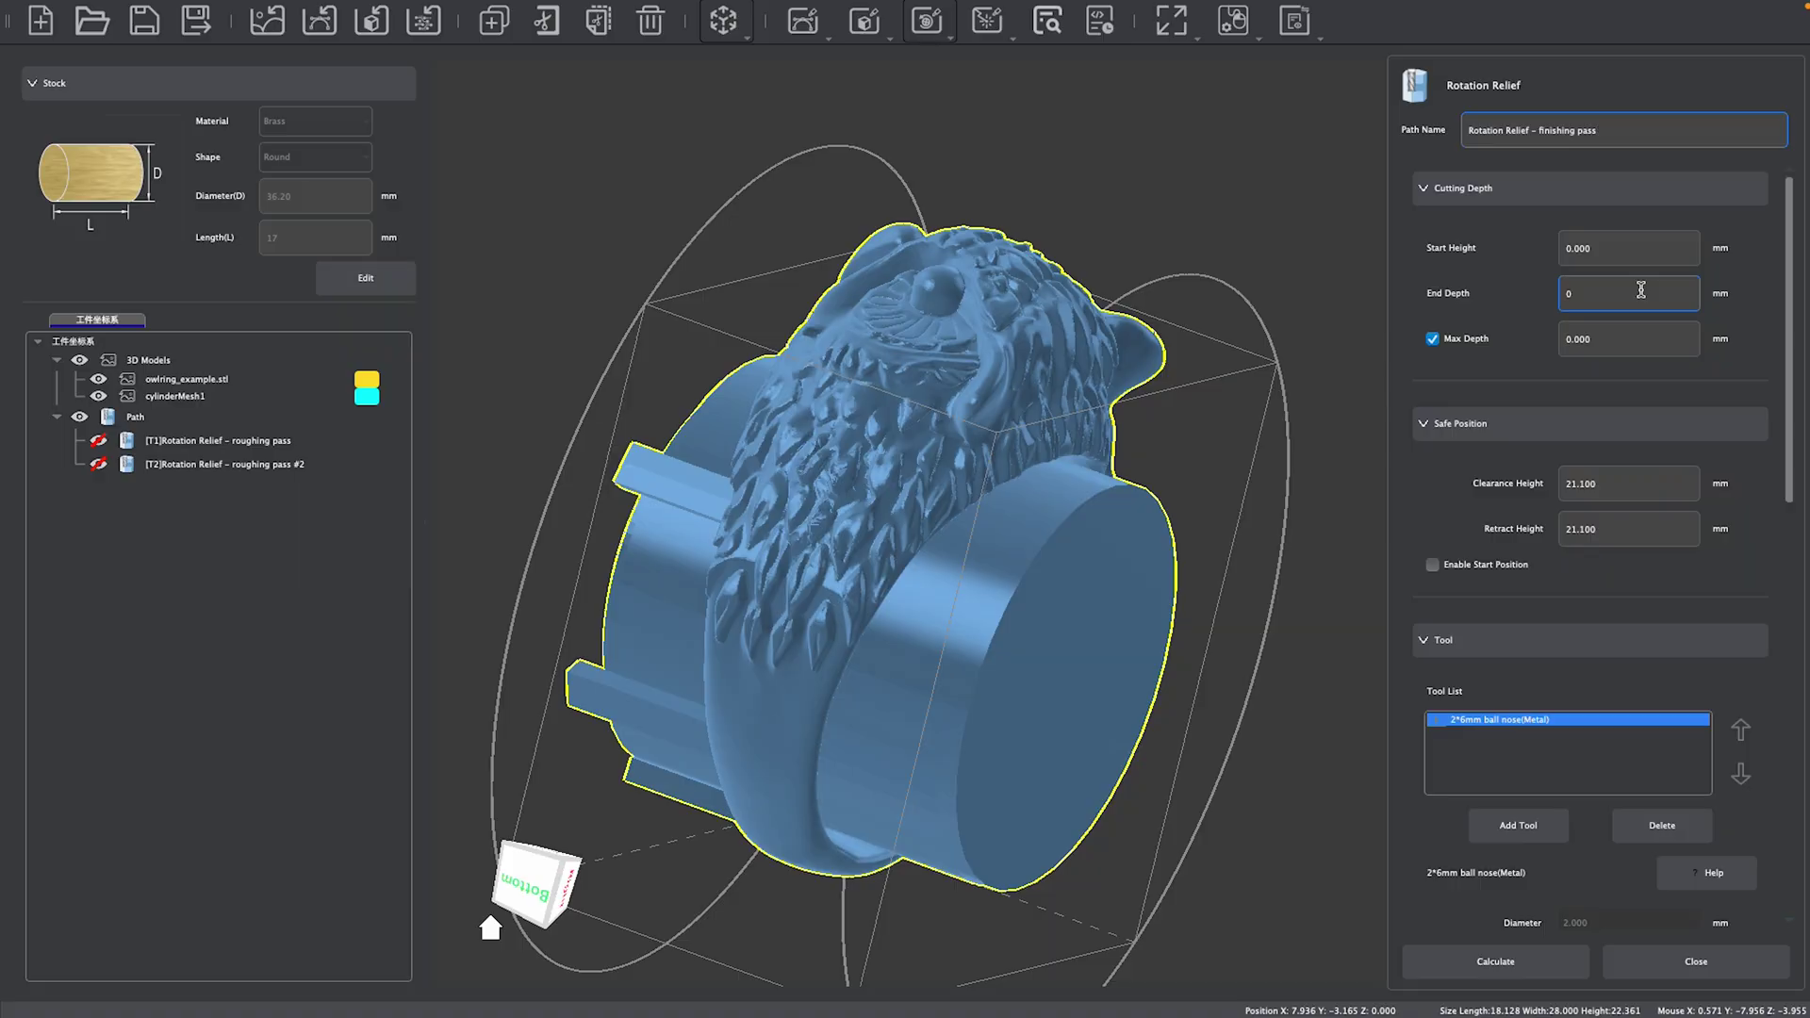
scroll(1638, 289, down, 3)
scroll(1579, 403, down, 3)
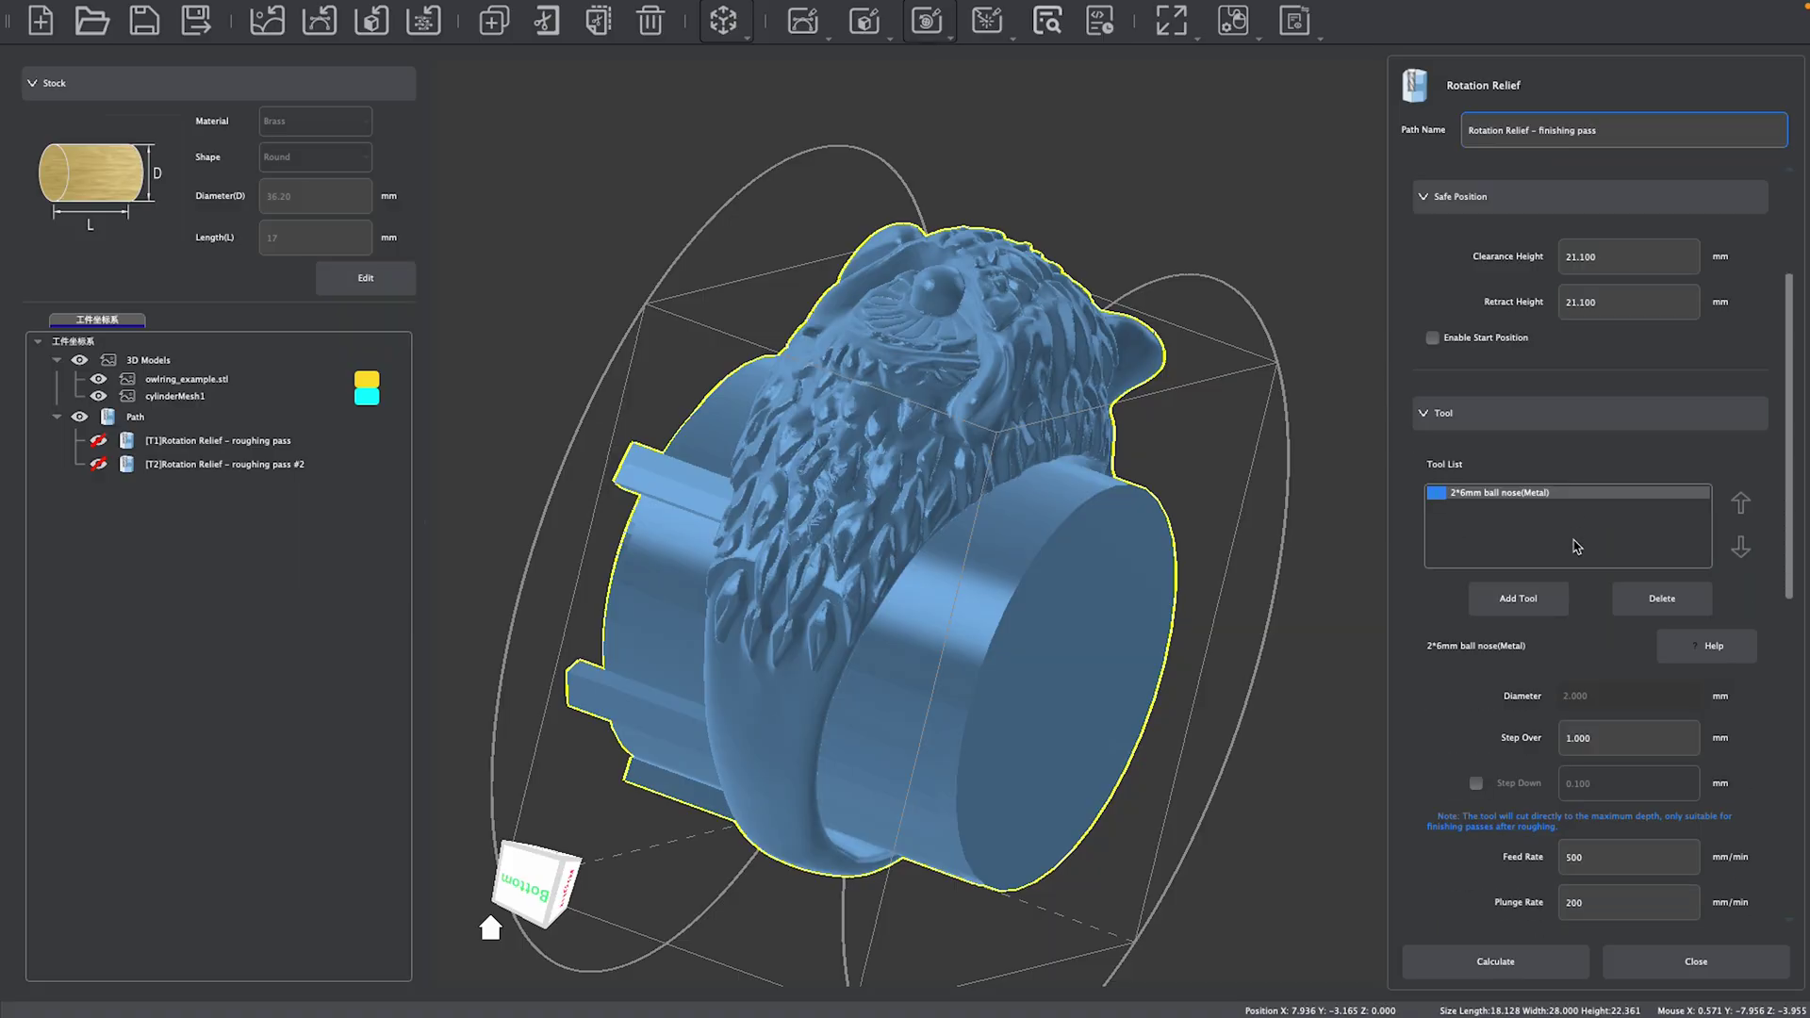
click(1663, 603)
- Choose the 1*3mm ball nose (Metal) cutter from Ball Nose Metal, giving 0.500 mm step over
click(1515, 608)
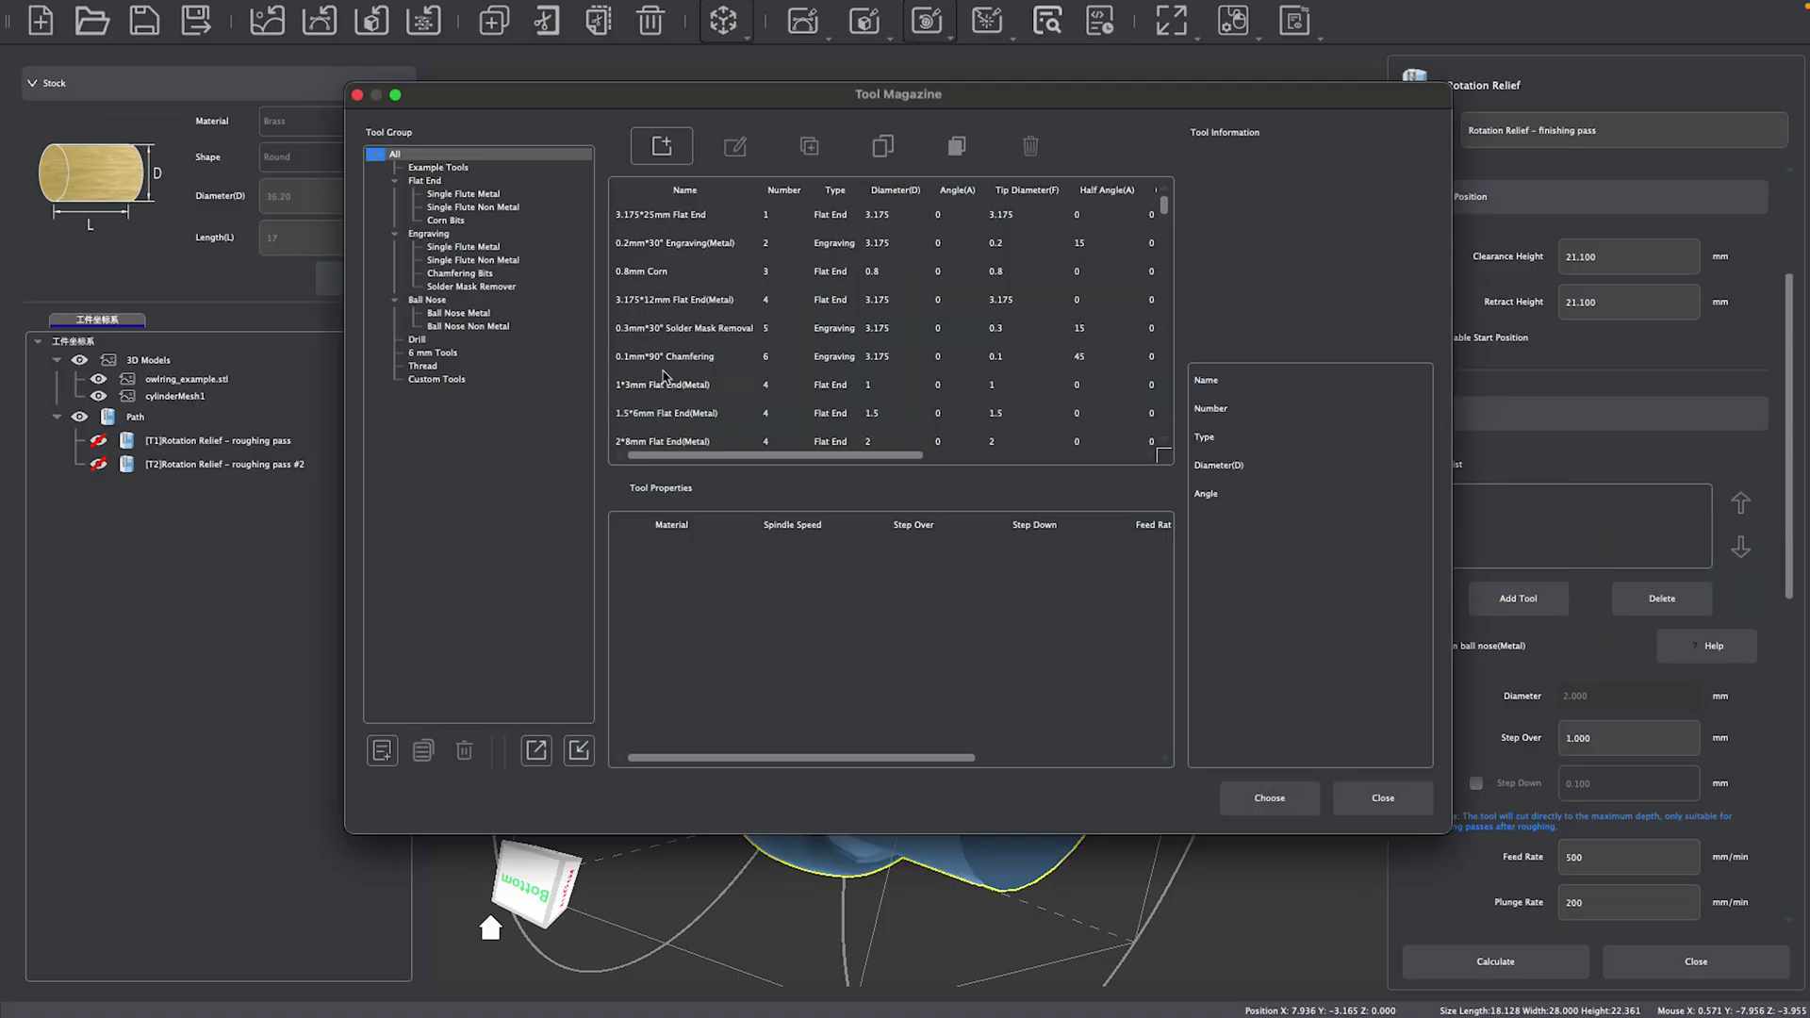
click(436, 314)
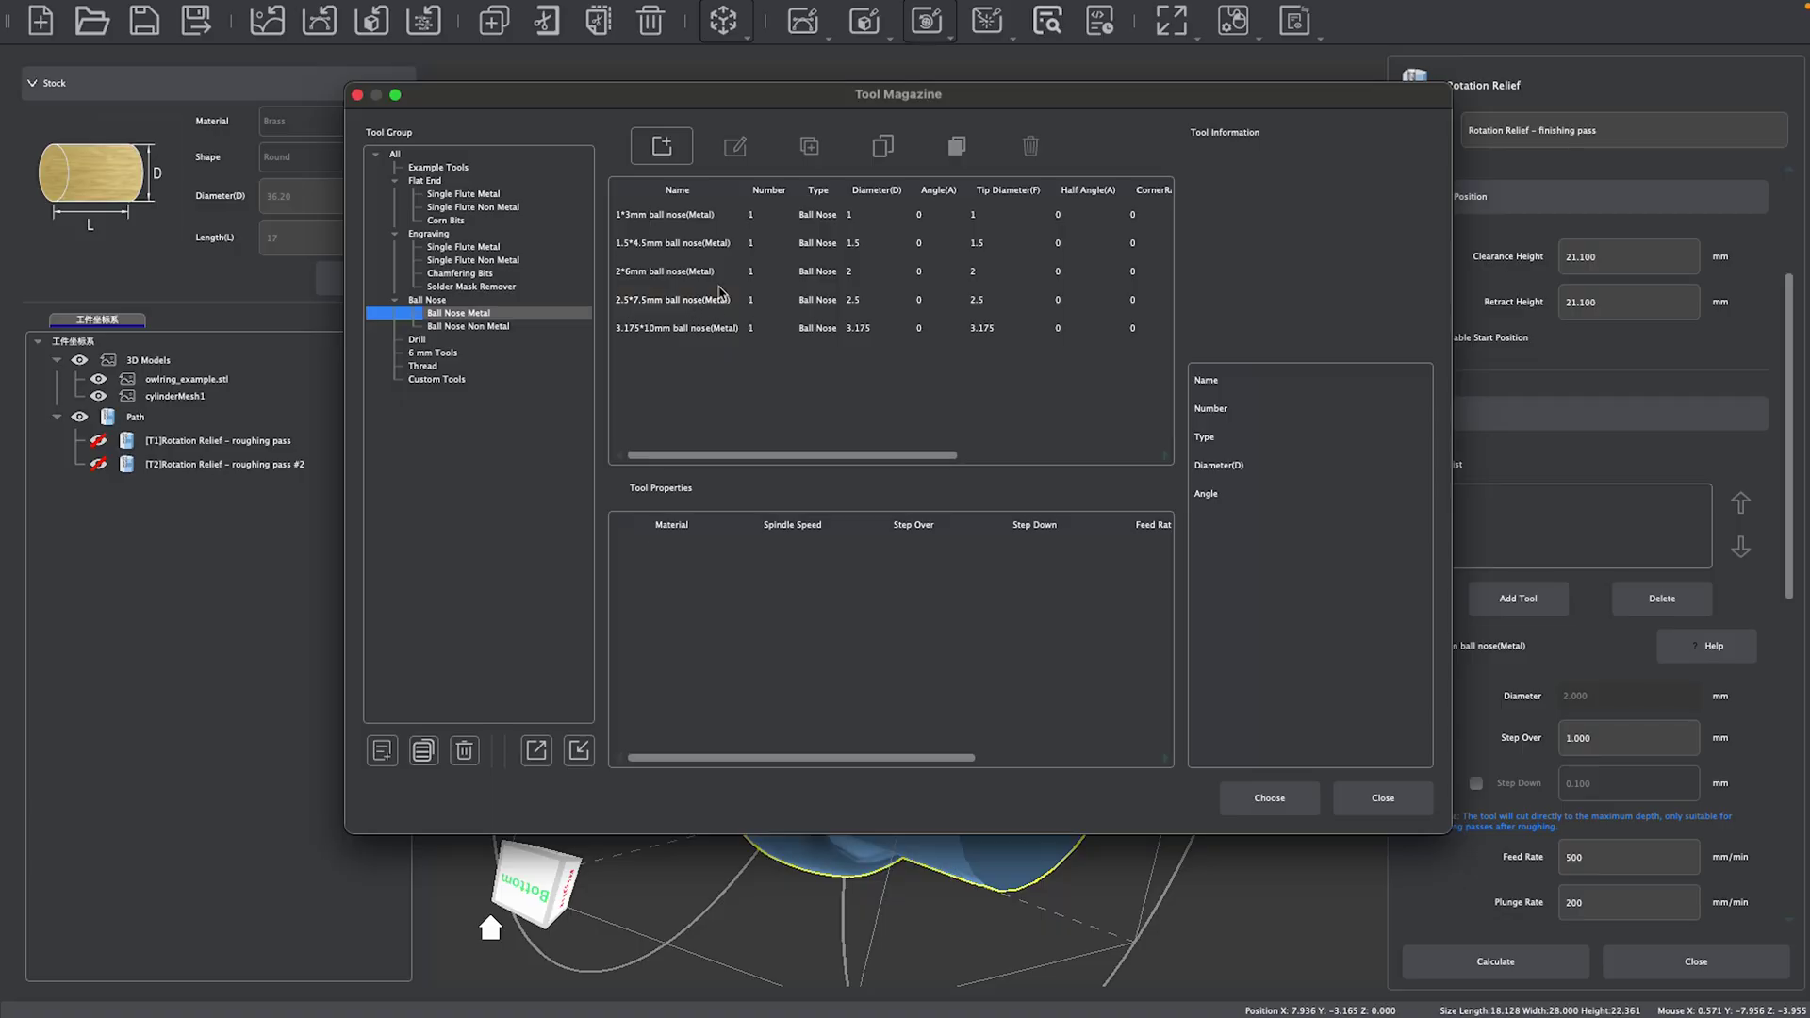
click(648, 216)
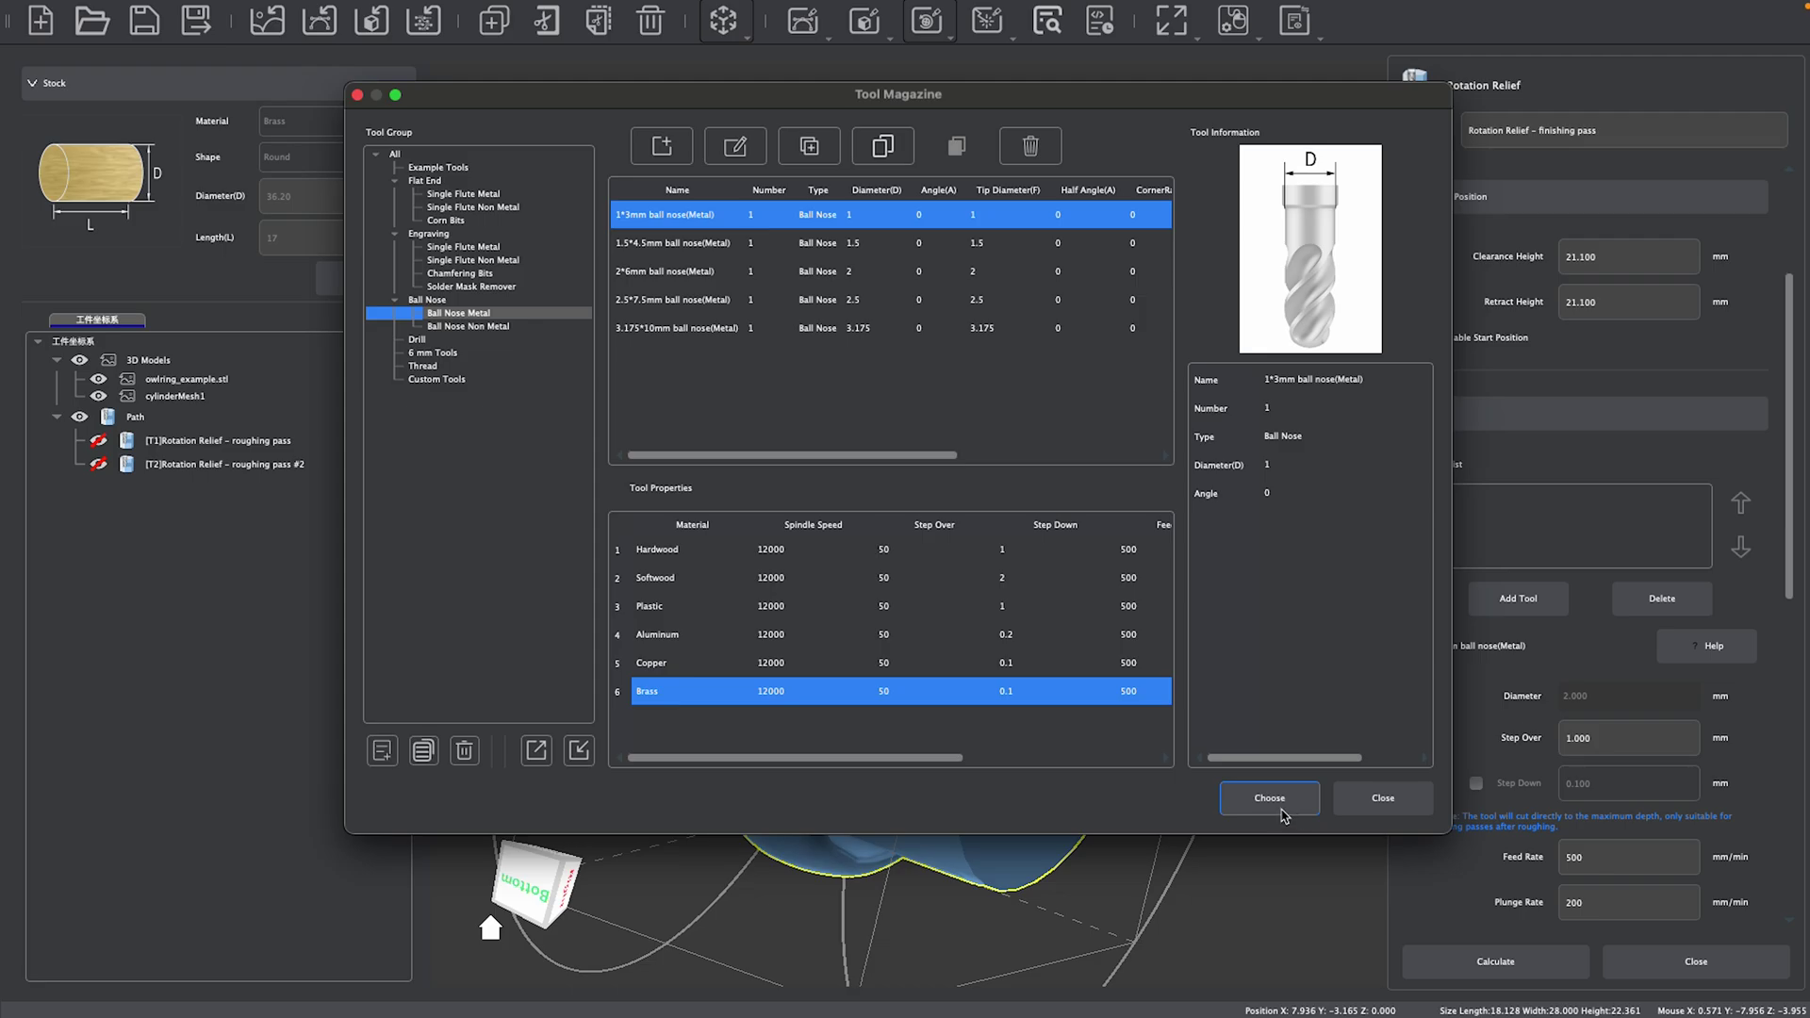
click(1270, 798)
scroll(1532, 697, down, 1)
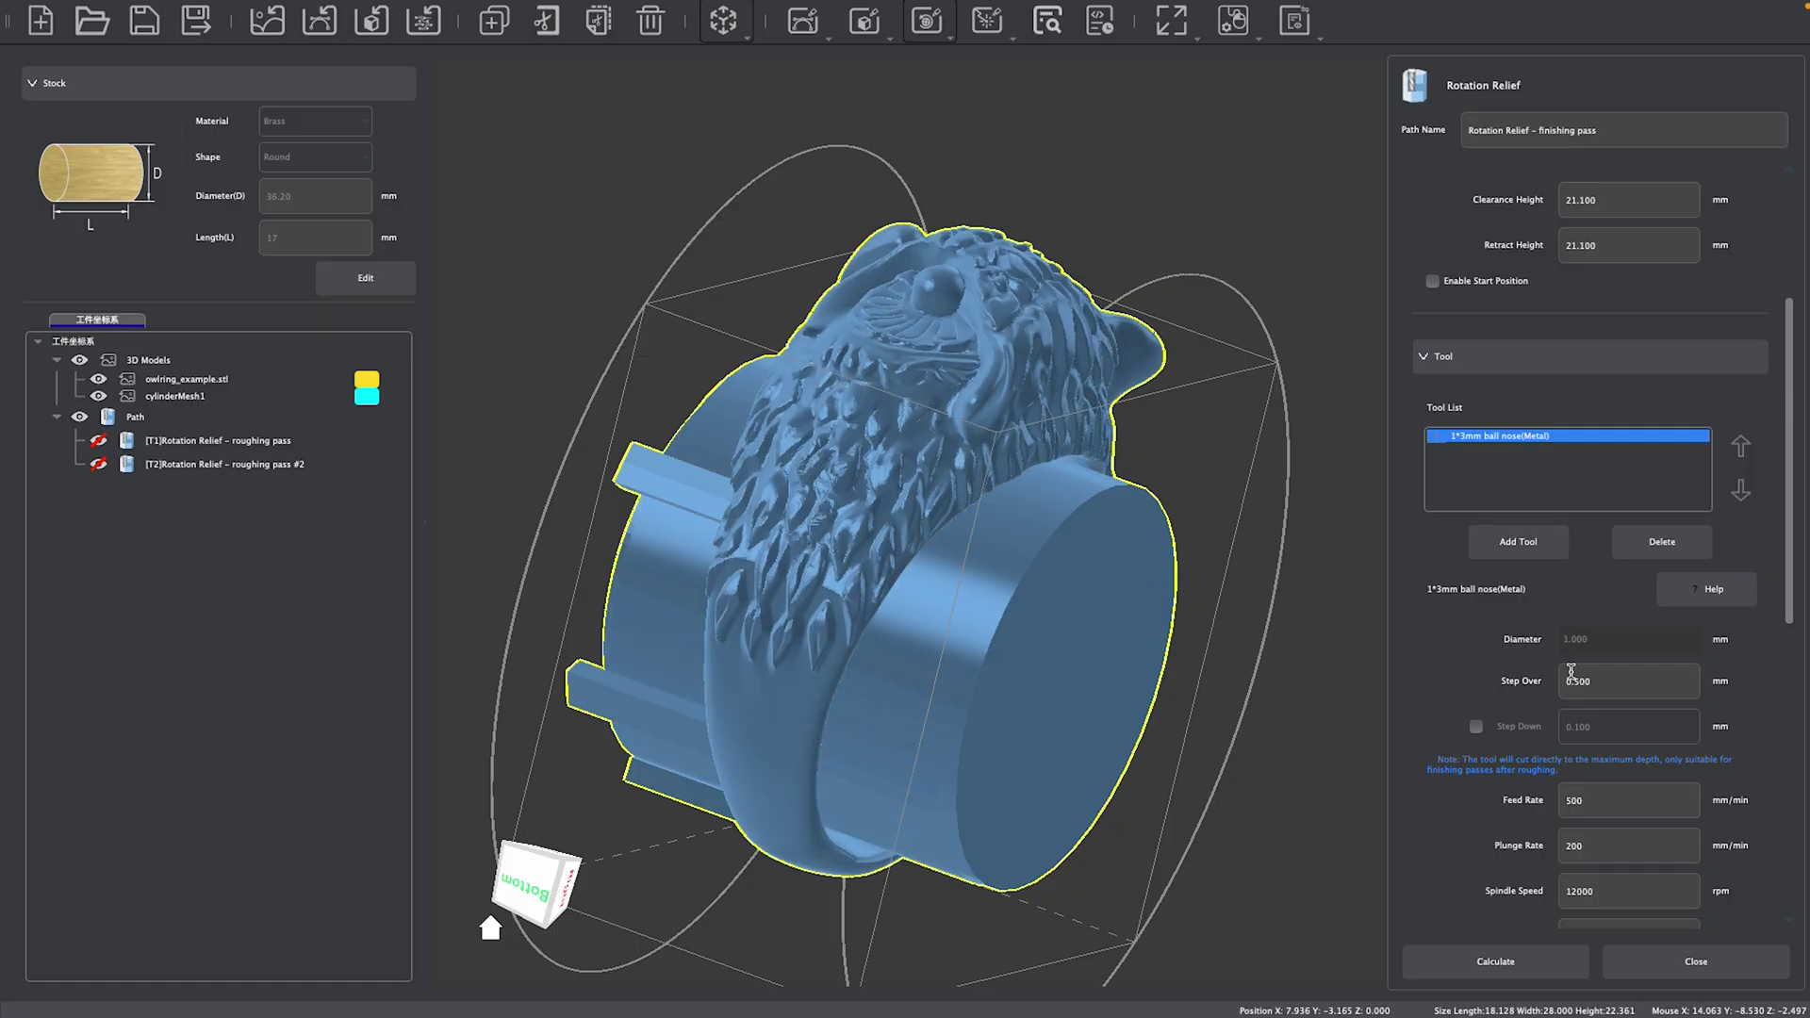
- Make the finishing pass tool number 3, review Direction and Ramping, and calculate it
click(1571, 671)
scroll(1571, 666, down, 2)
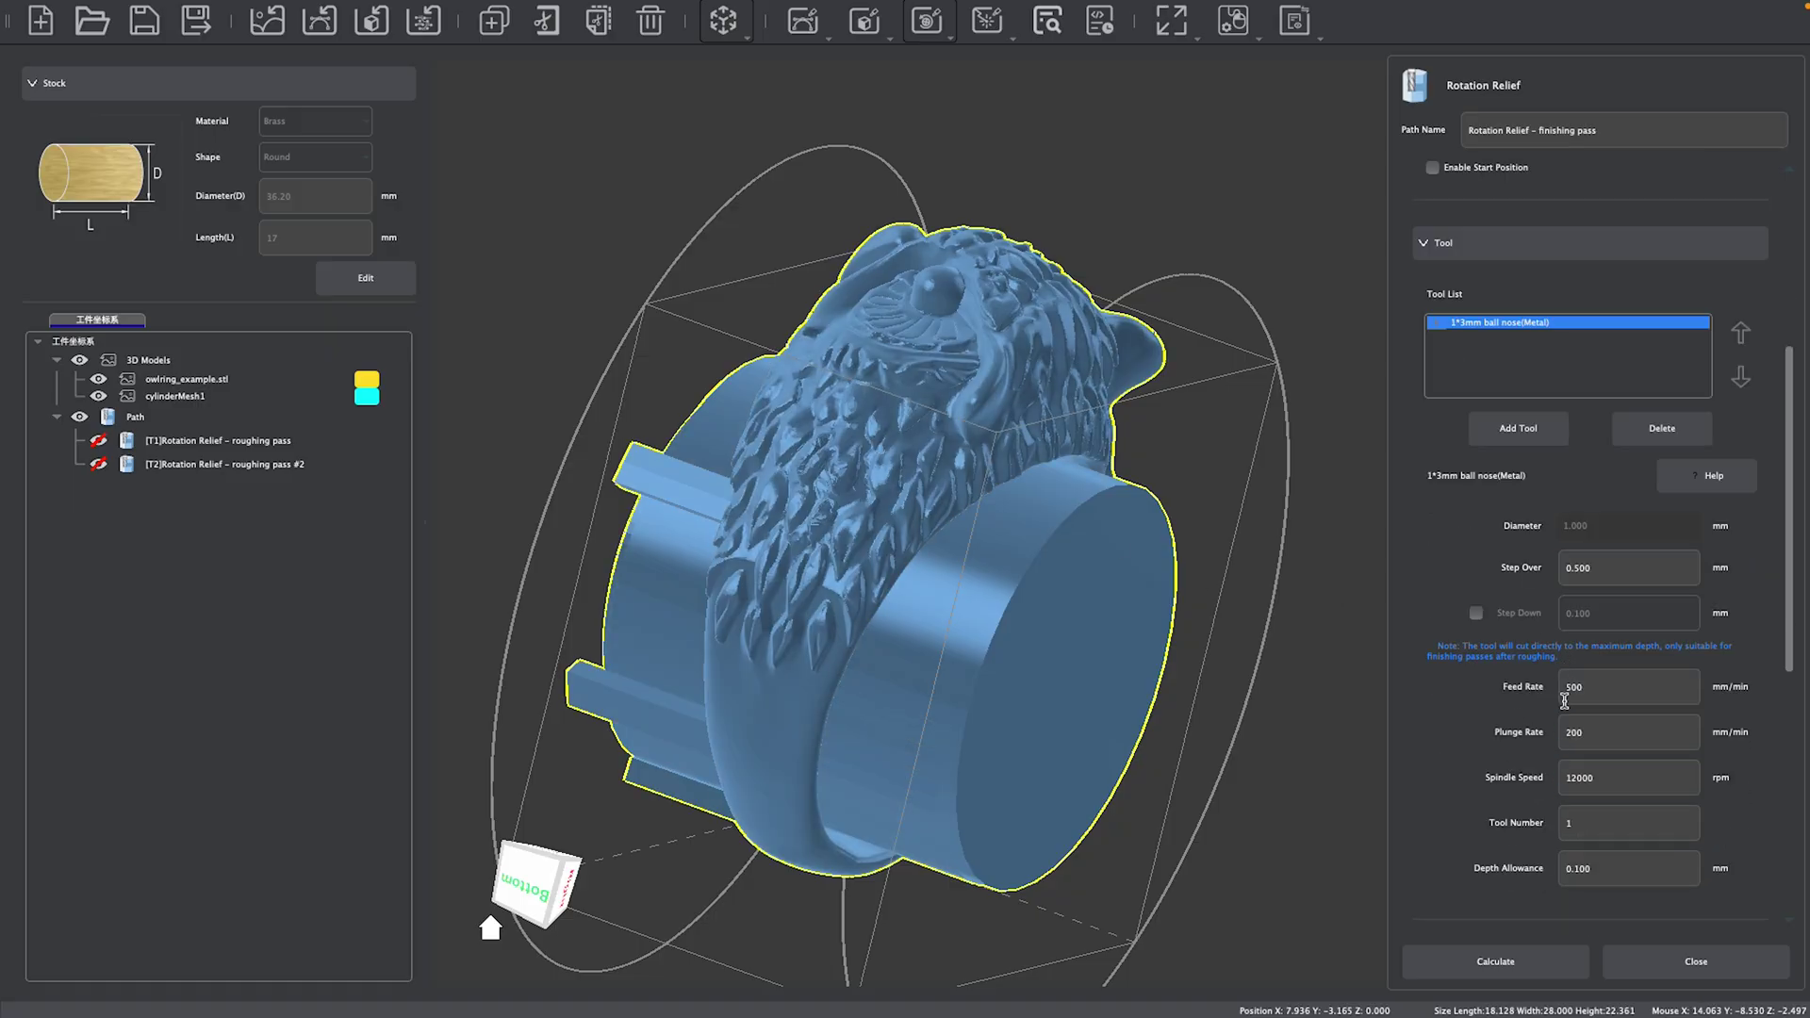
click(1603, 833)
scroll(1508, 705, down, 6)
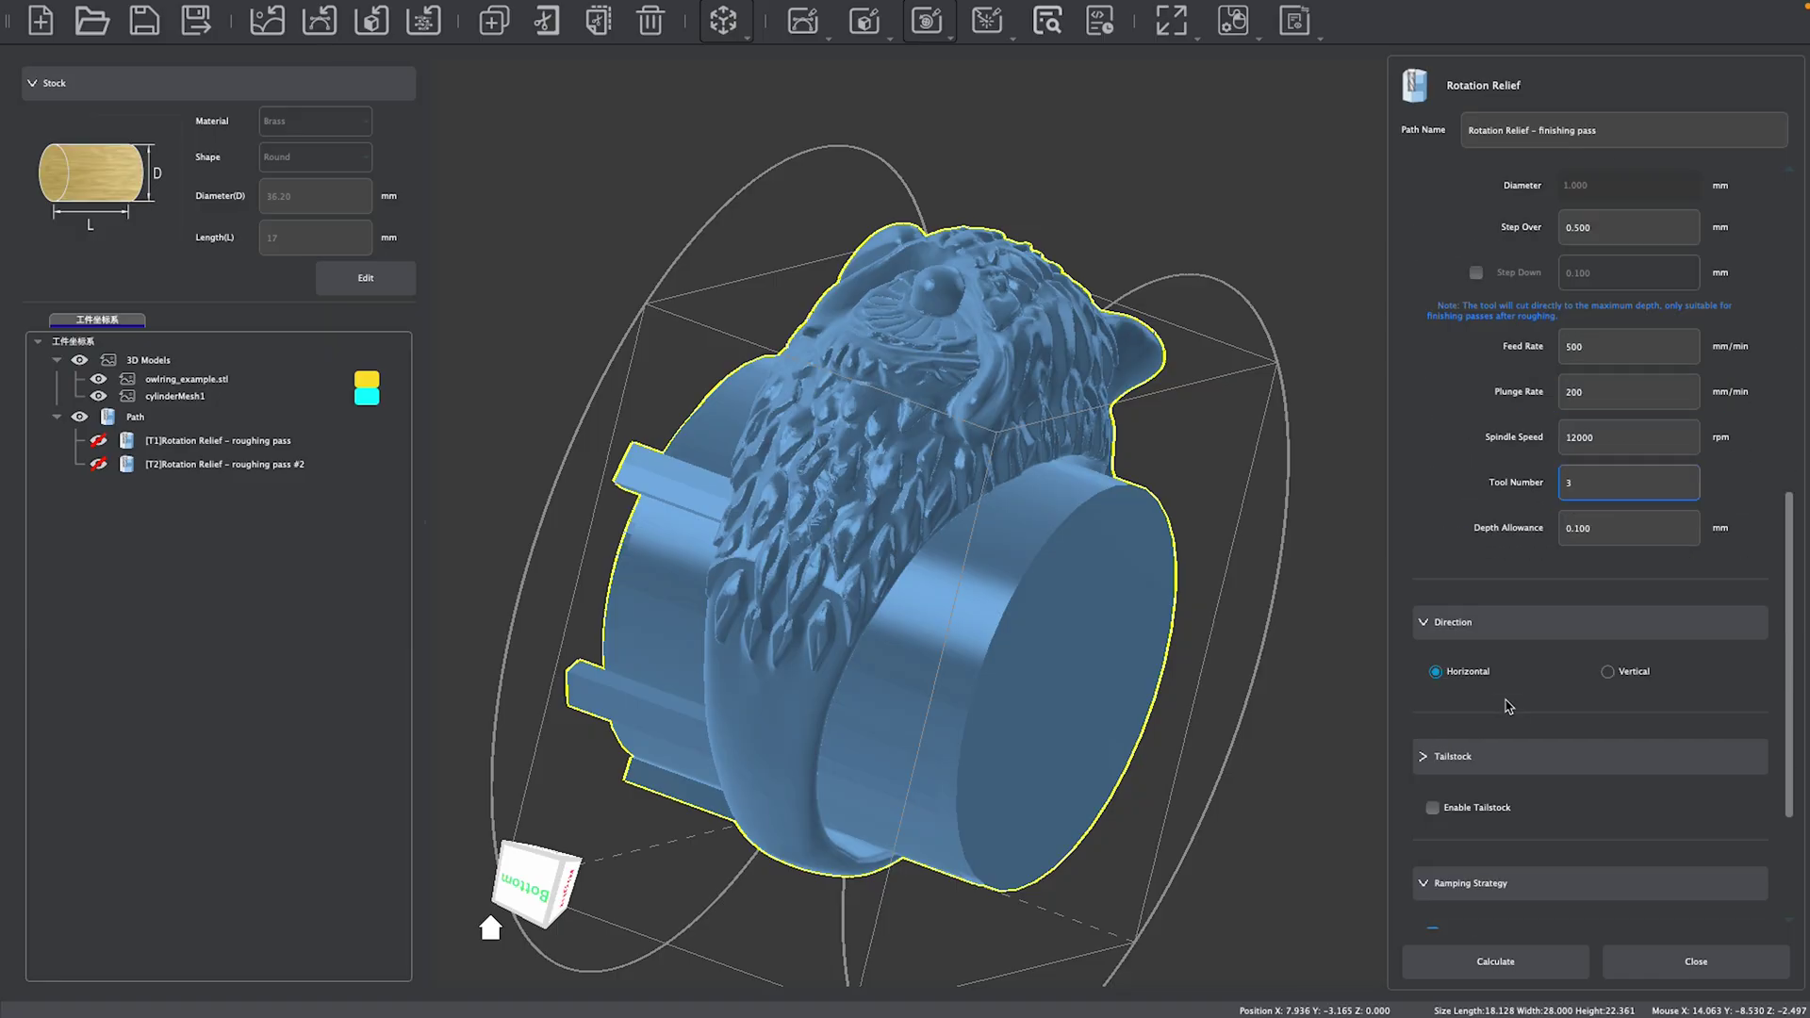
scroll(1508, 705, down, 2)
scroll(1606, 551, down, 1)
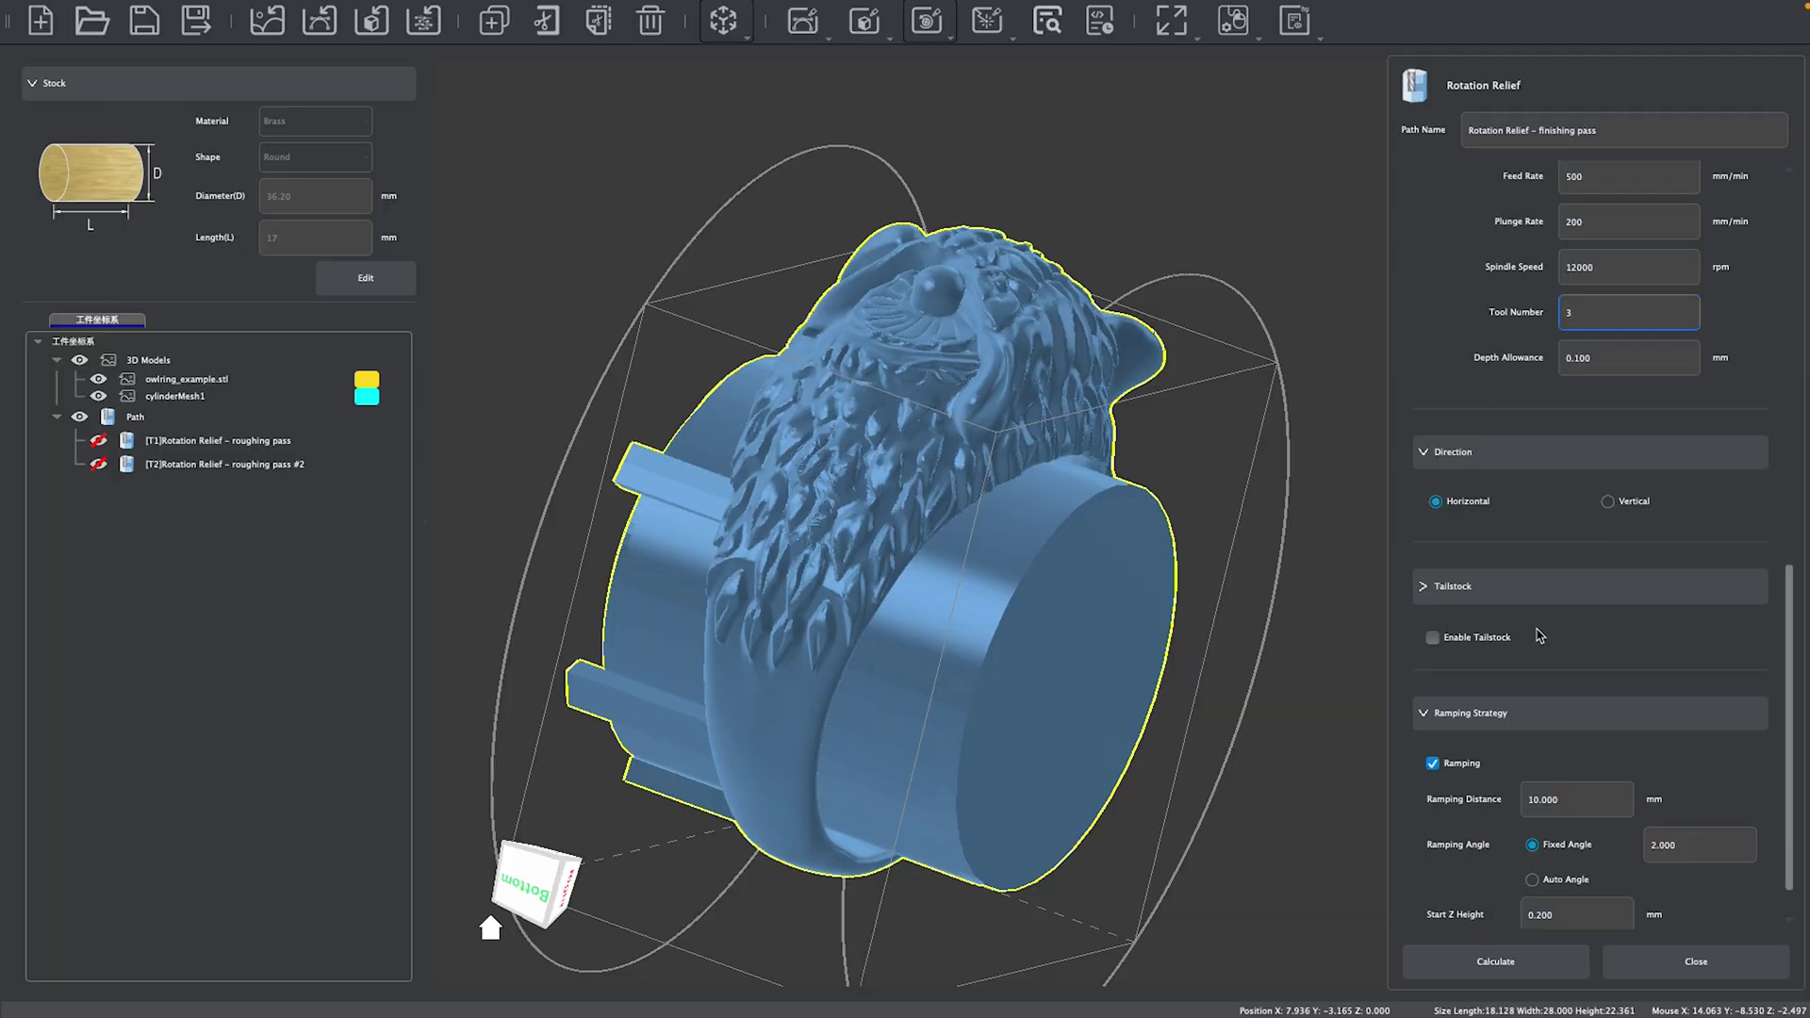
scroll(1546, 633, down, 1)
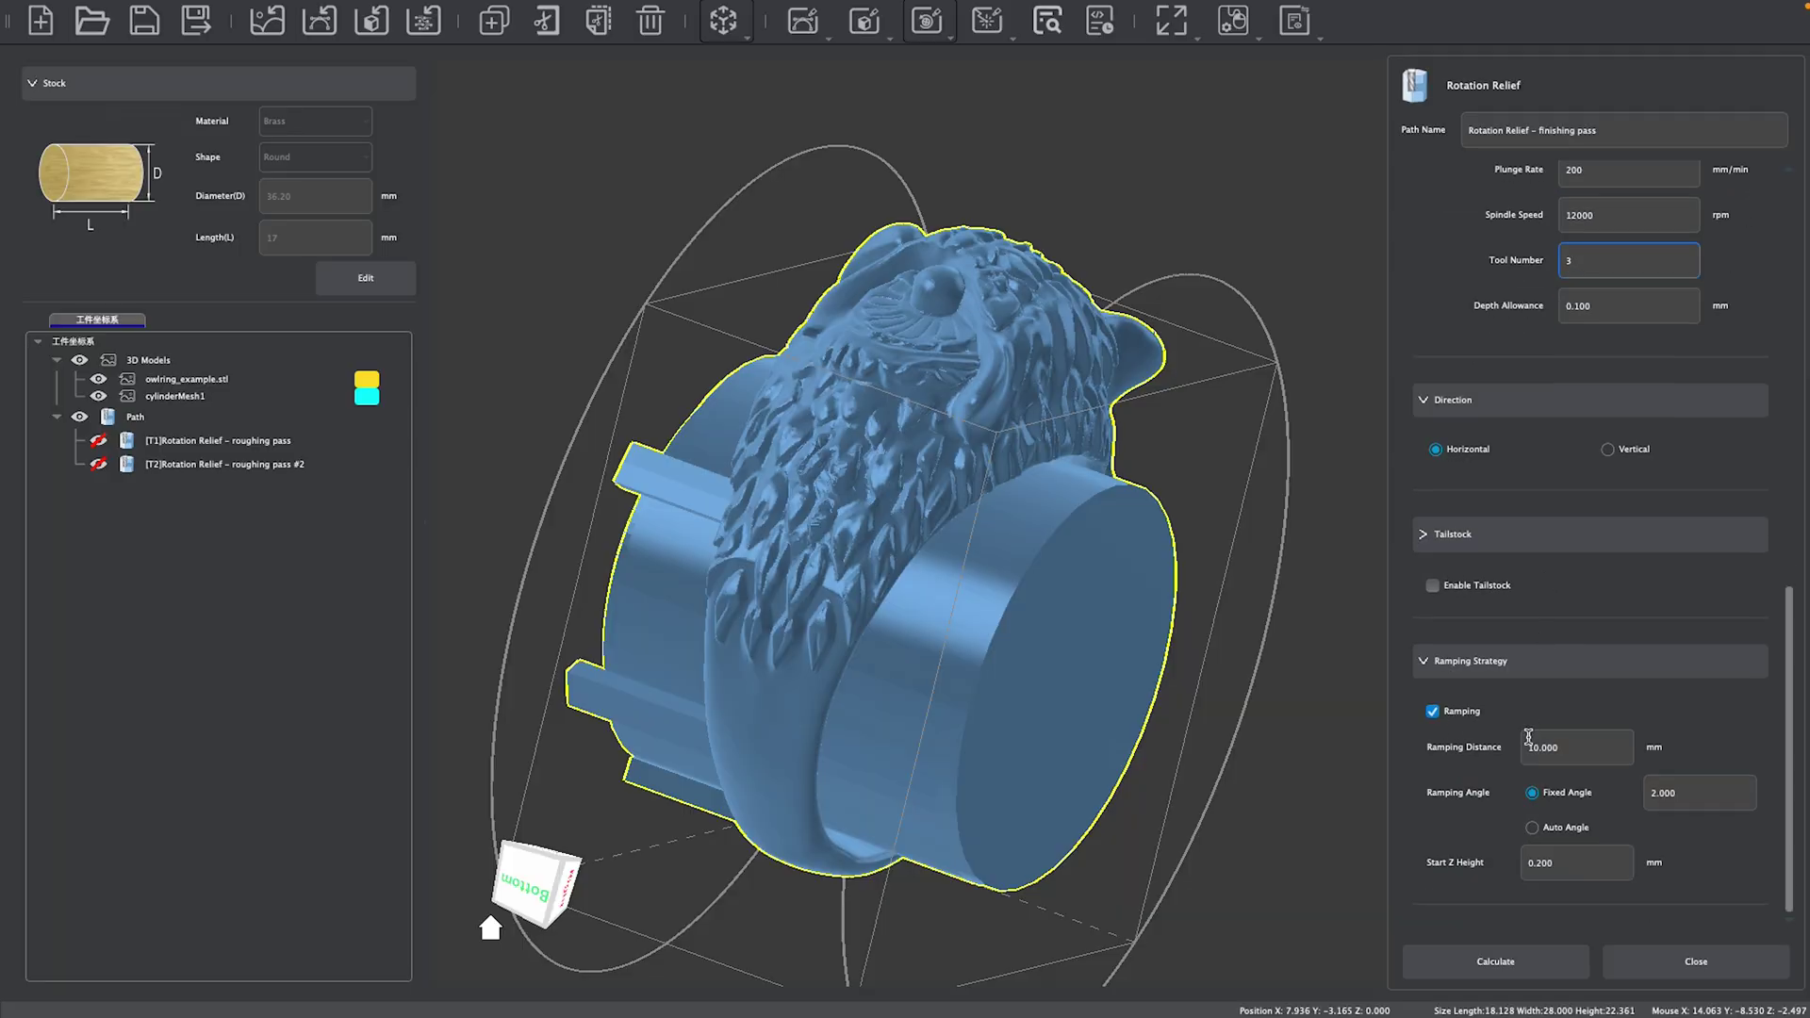
click(1514, 960)
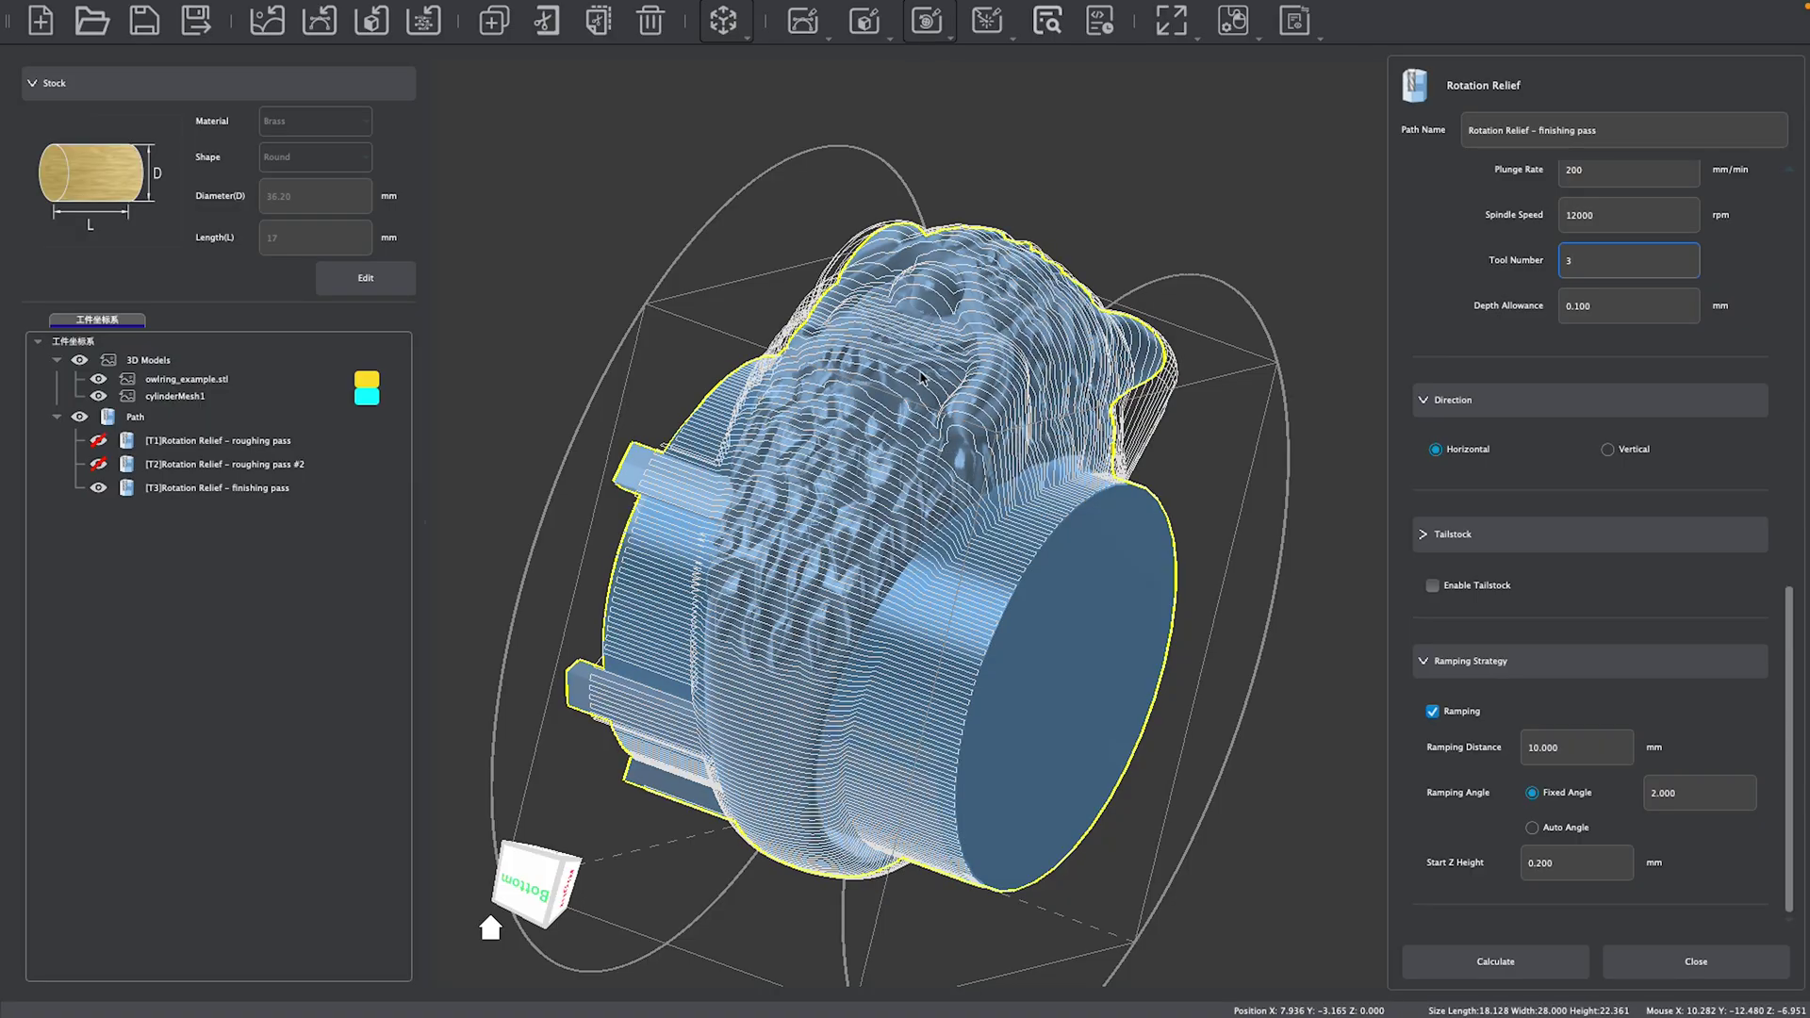
- Orbit and zoom around the owl ring to inspect the T3 finishing toolpath end-on and from below
scroll(919, 377, up, 5)
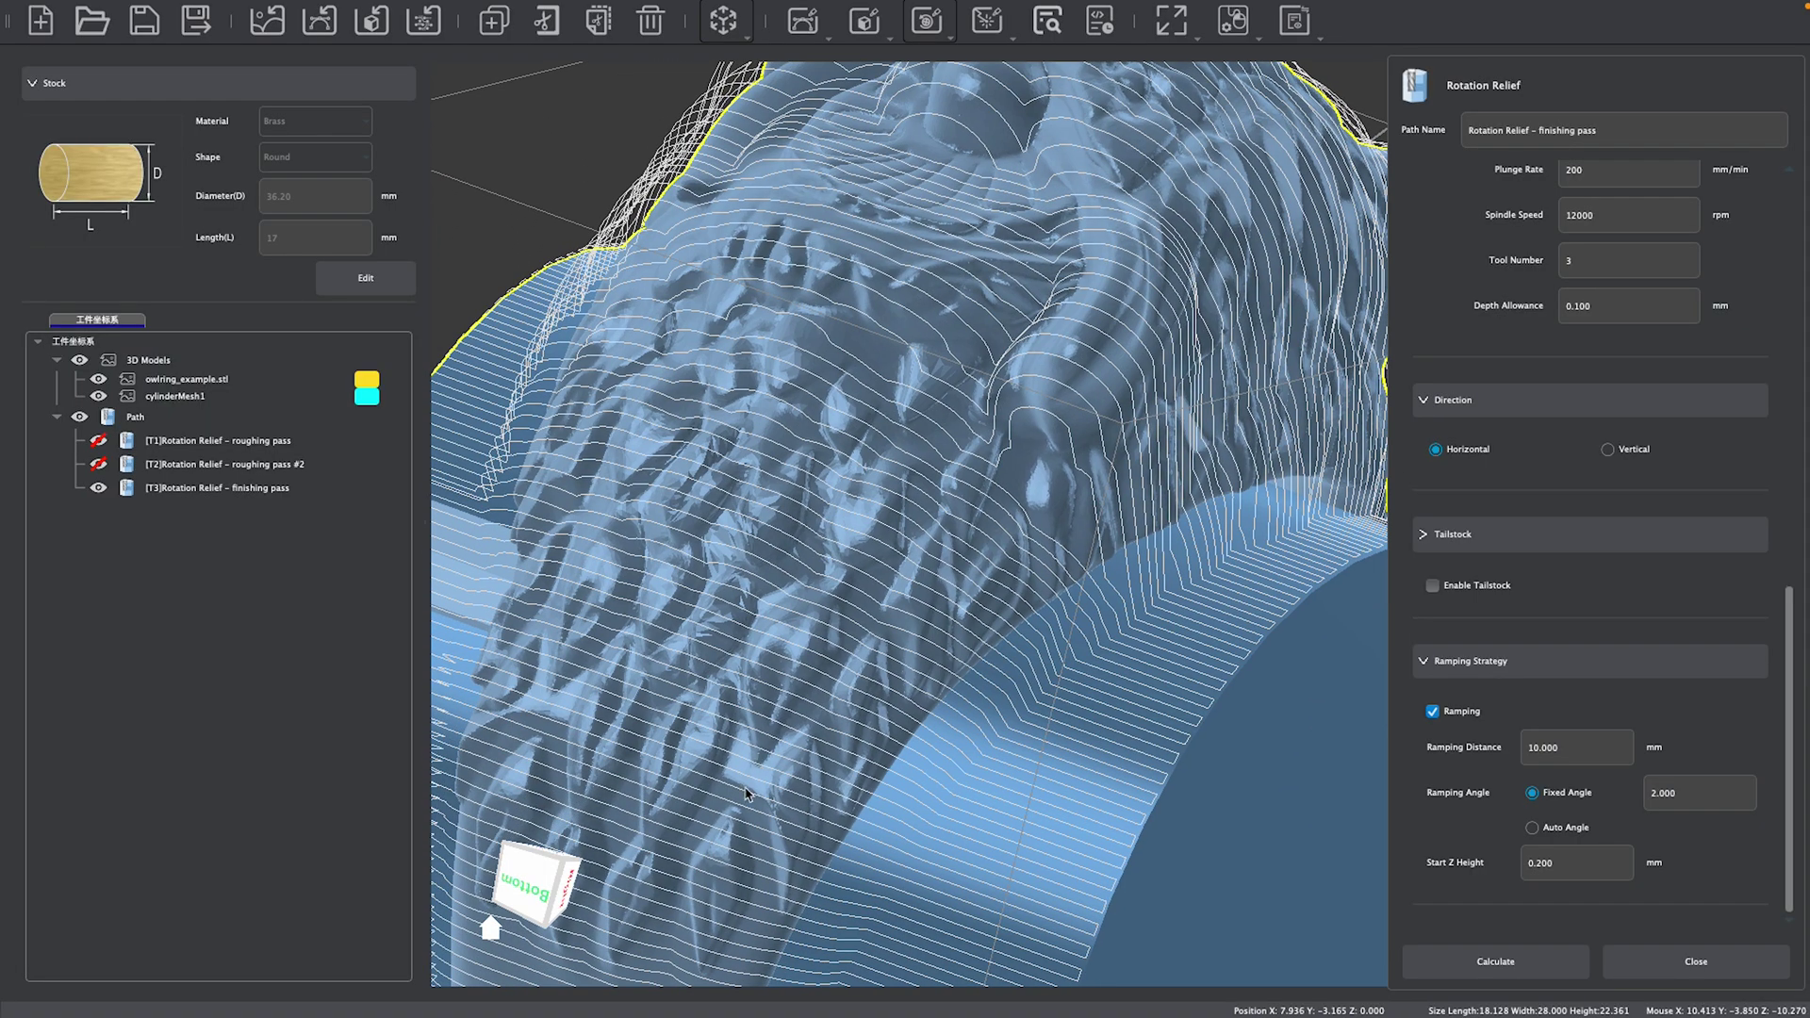
drag(556, 886, 525, 829)
scroll(663, 416, up, 5)
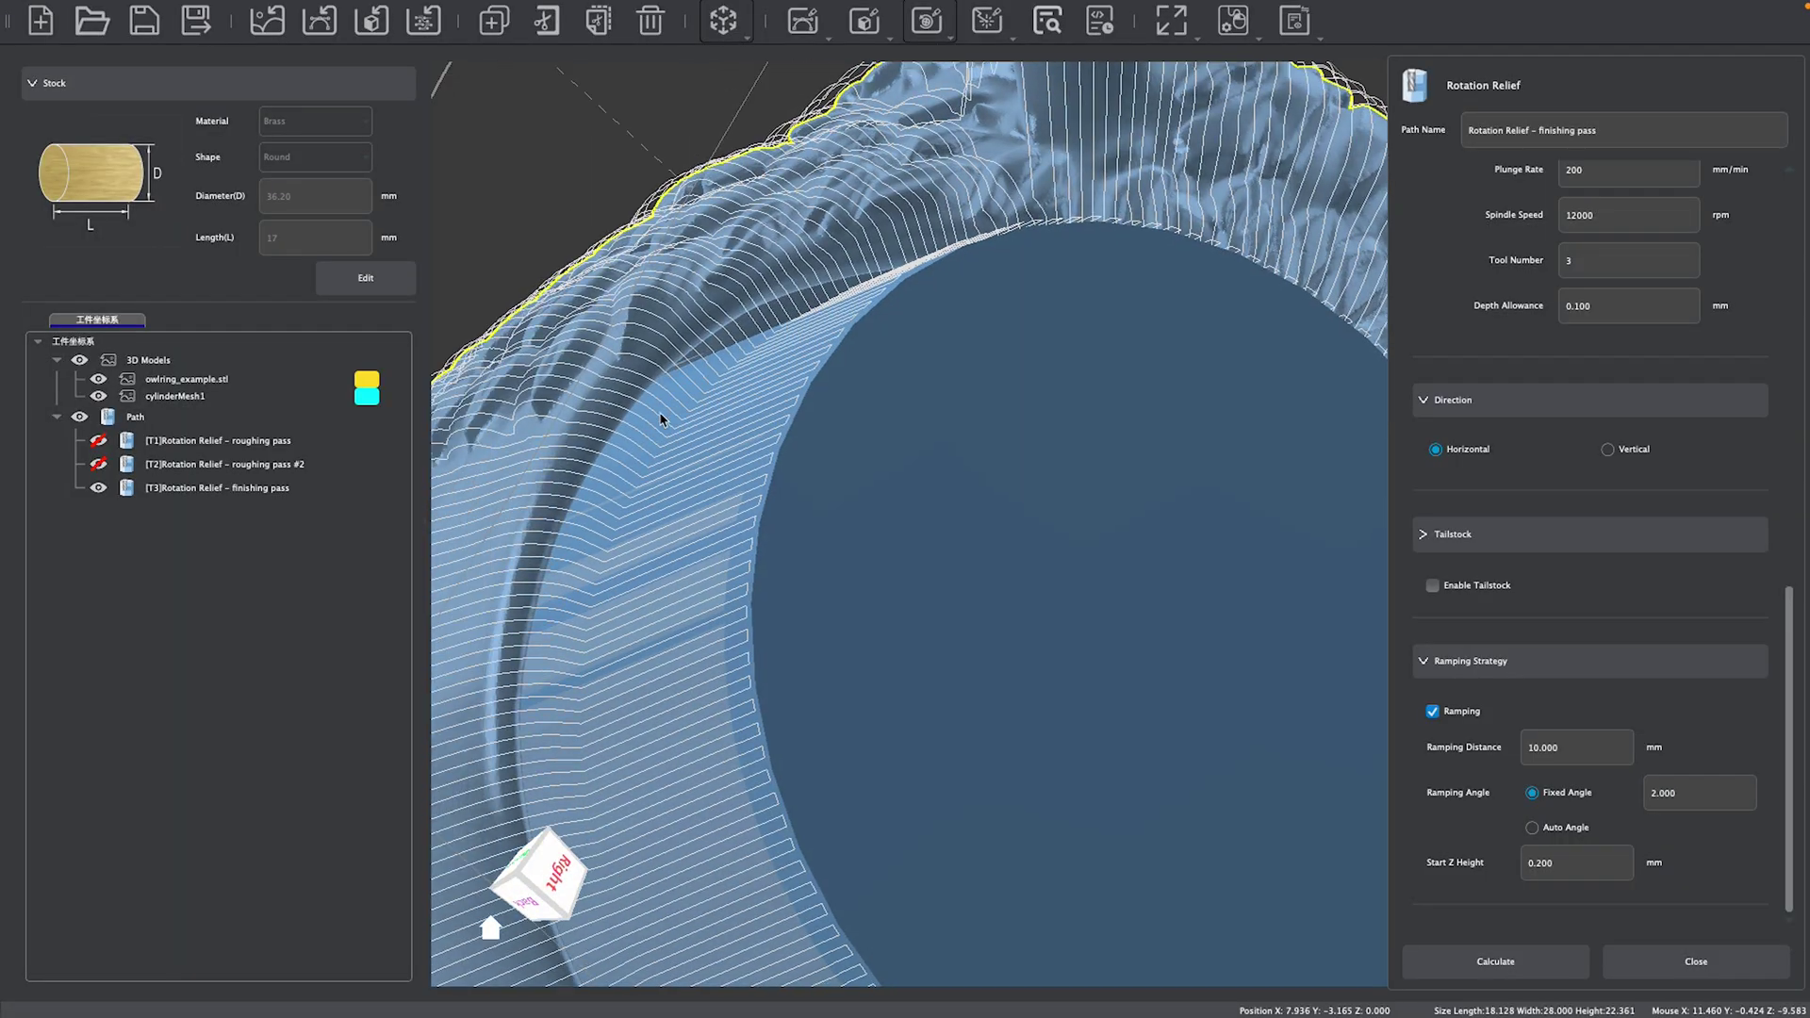
scroll(818, 375, down, 5)
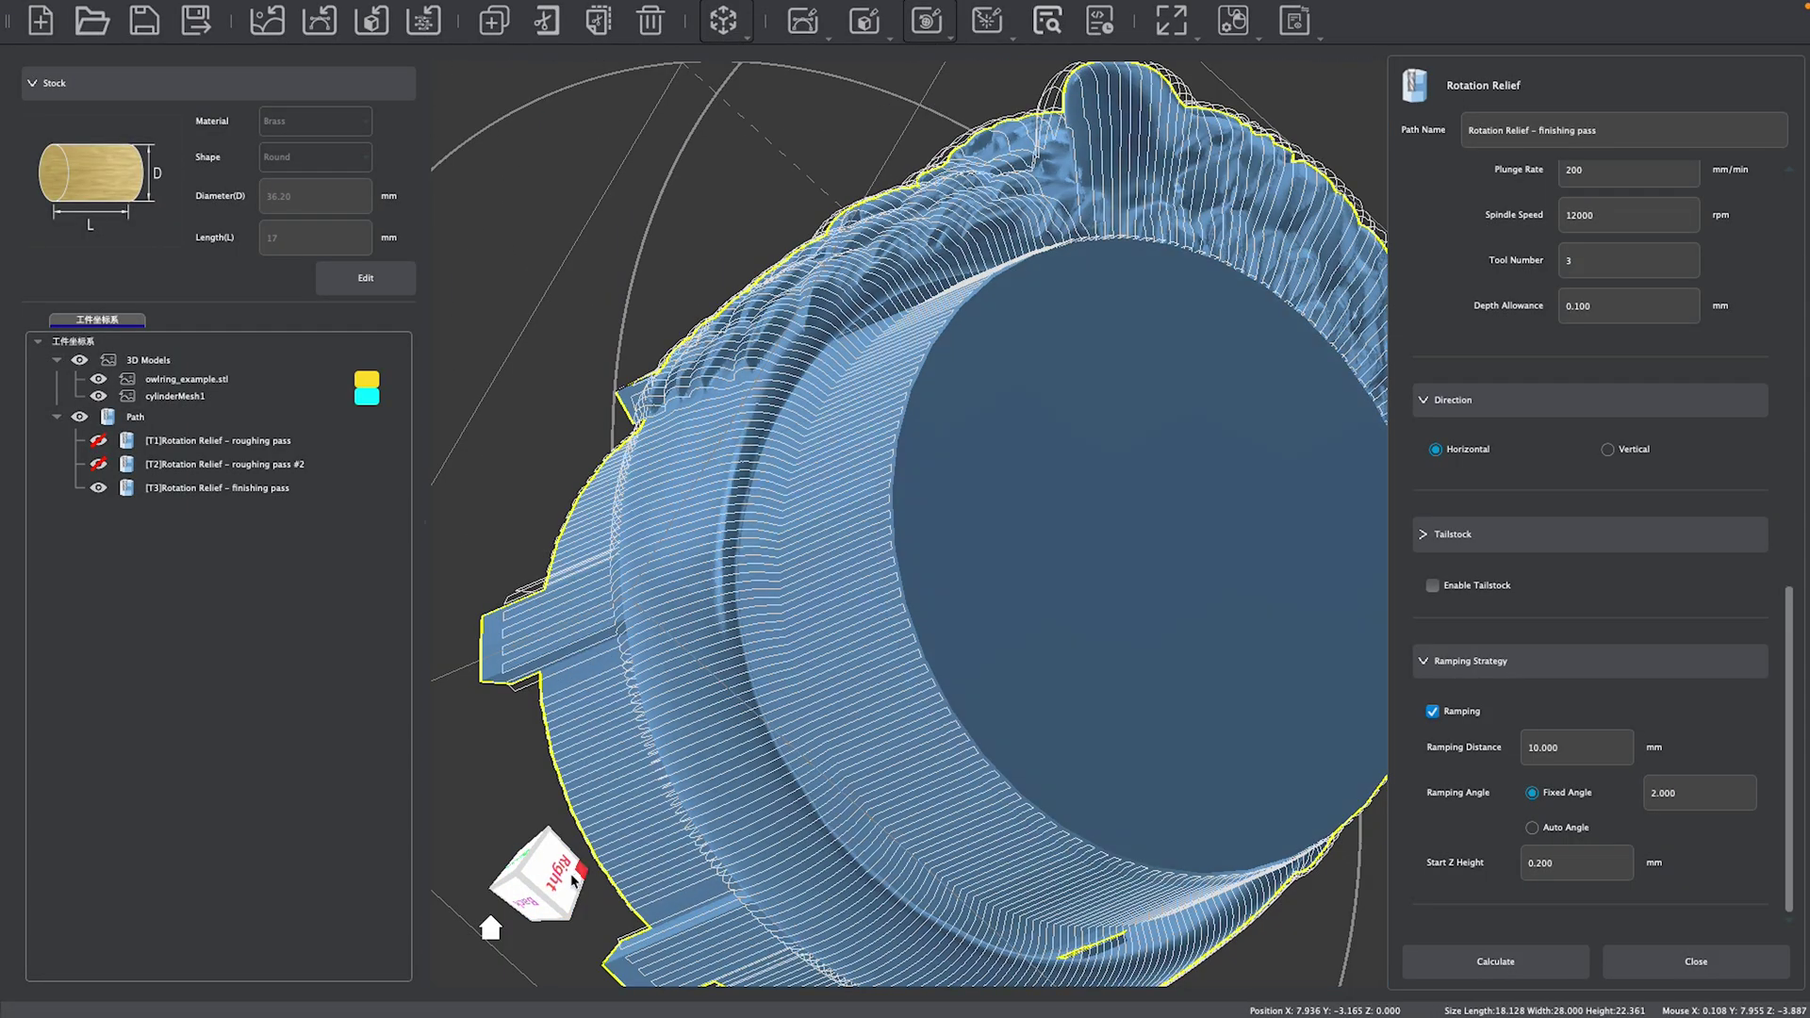
drag(552, 853, 576, 974)
scroll(859, 550, up, 5)
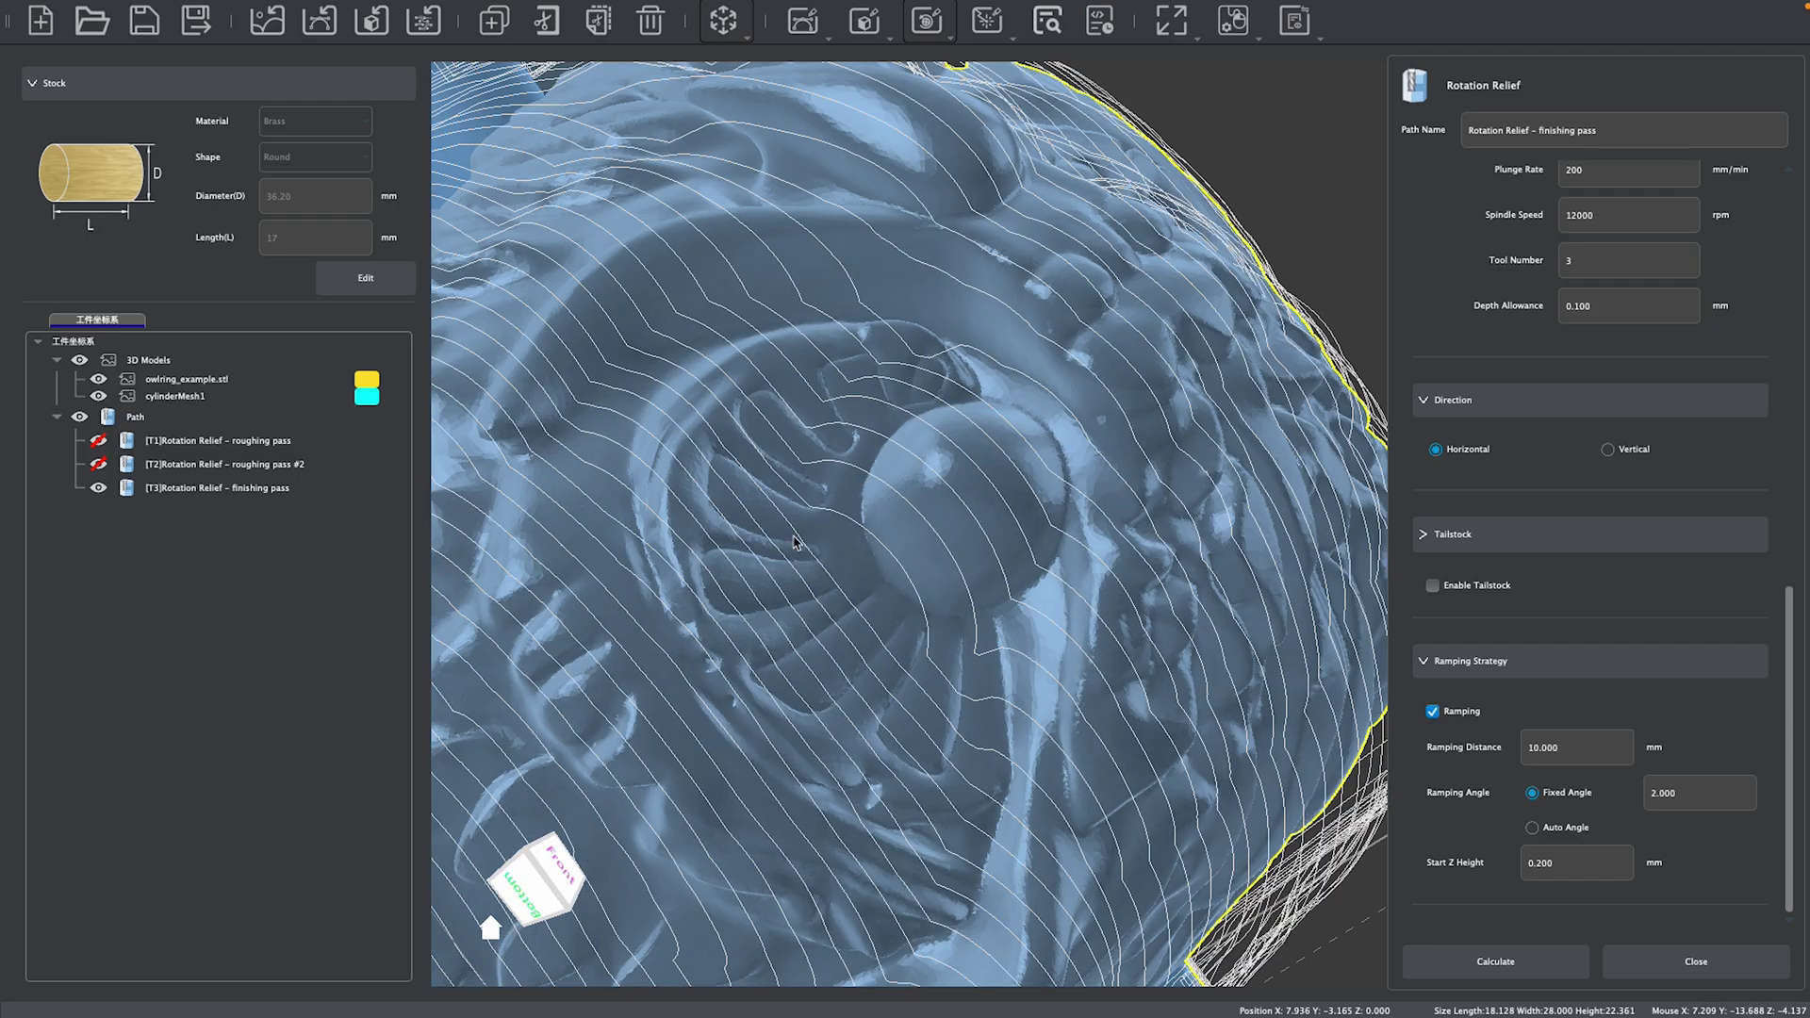
scroll(794, 542, down, 5)
drag(566, 858, 509, 872)
- Close the finishing settings and unhide the T1 and T2 roughing toolpaths, viewing all three from the side
click(166, 476)
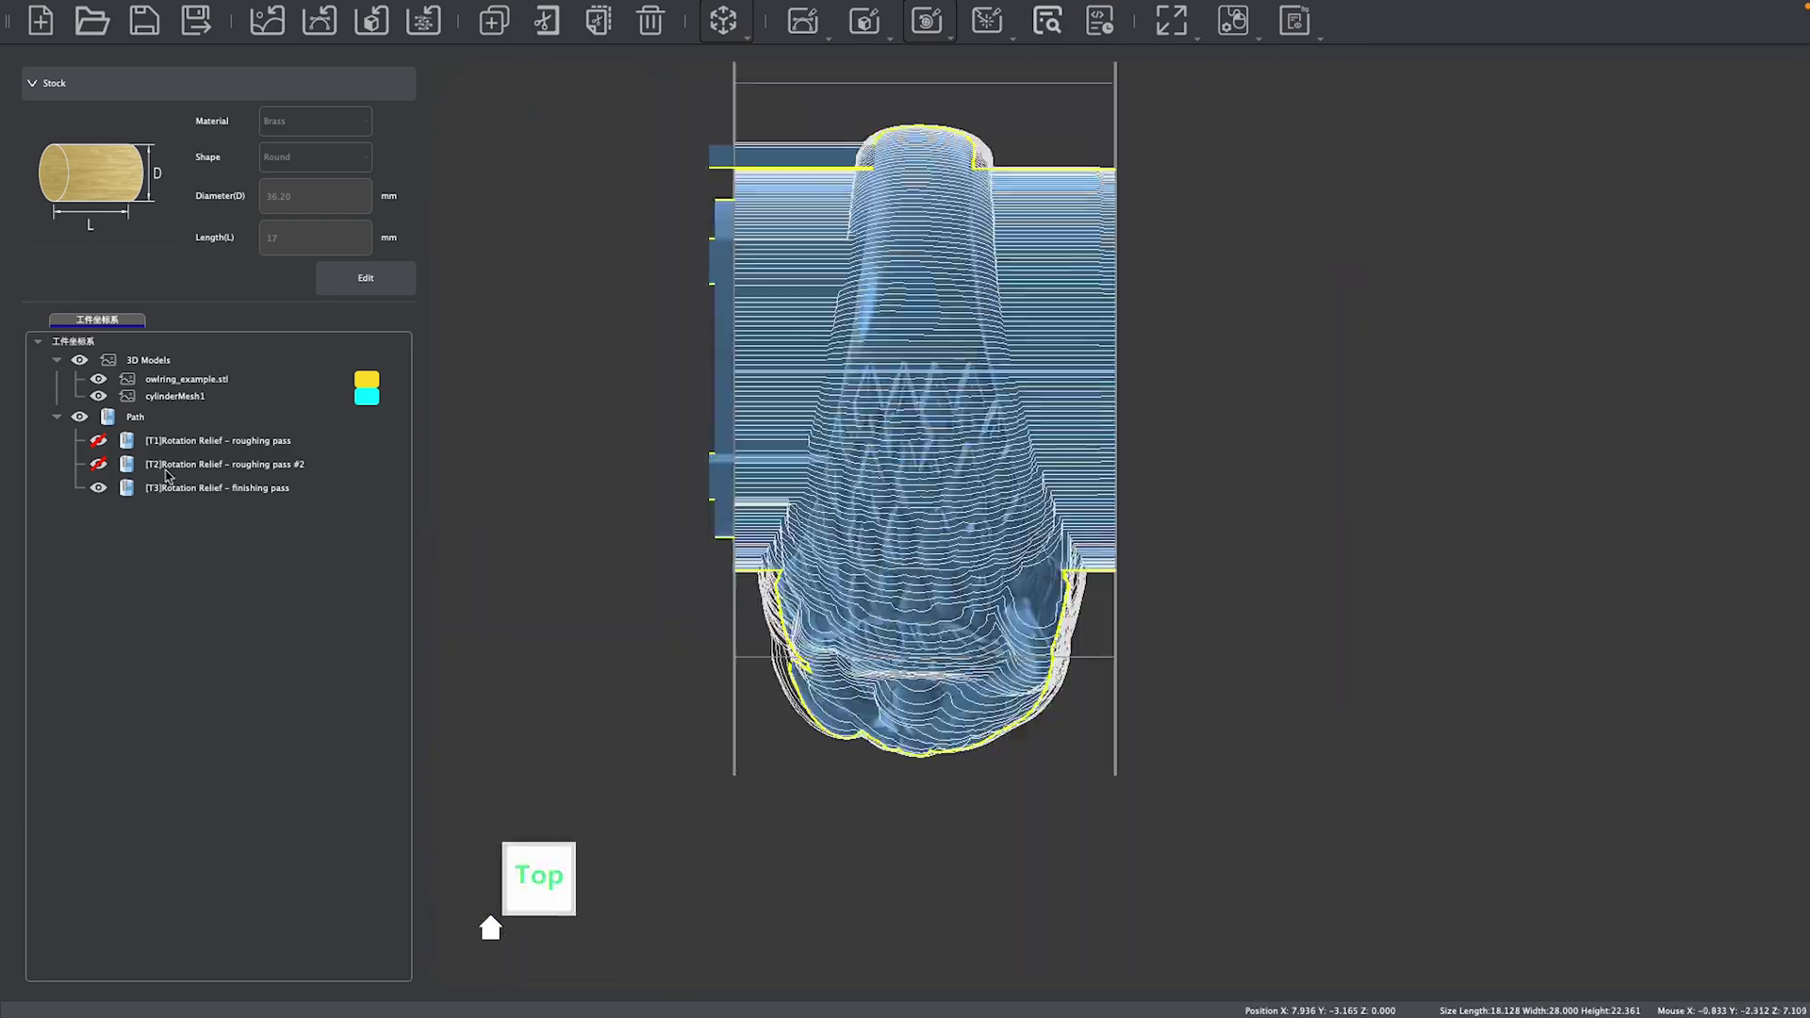
click(98, 464)
click(98, 440)
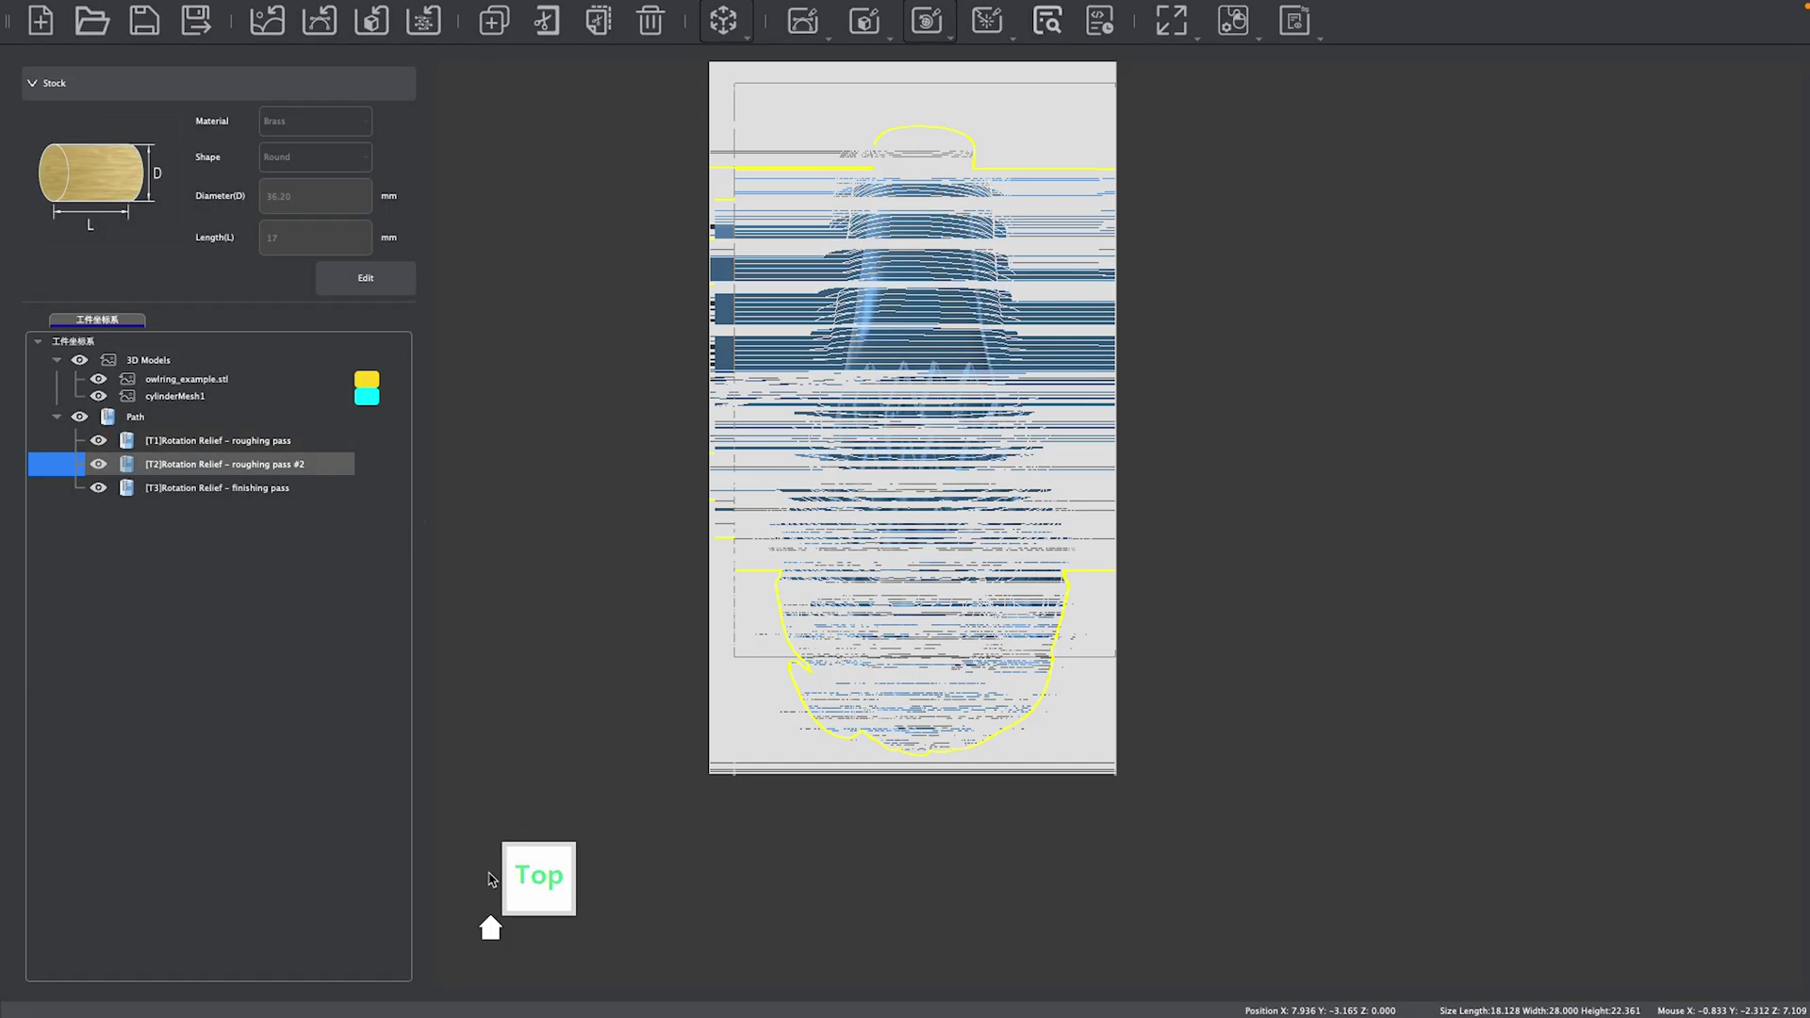
drag(491, 878, 468, 767)
scroll(845, 761, up, 3)
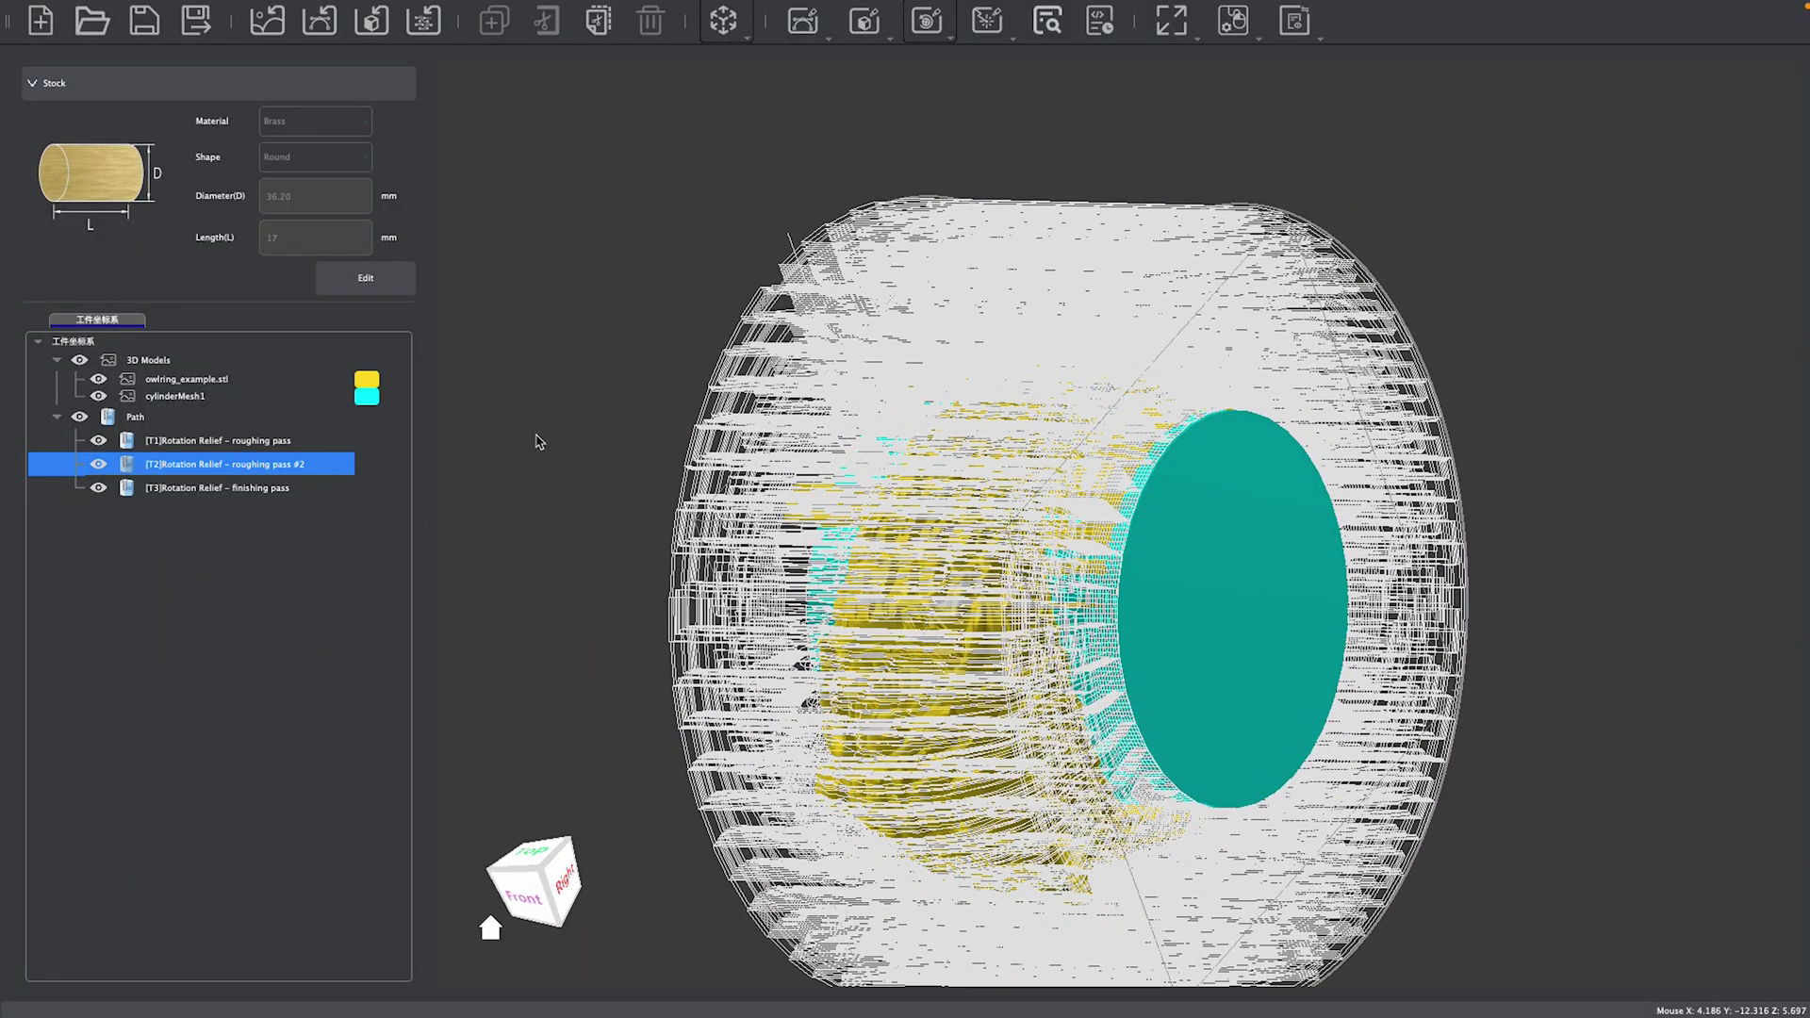
- Open Save All Paths and leave the T1 and T3 passes checked for export
click(146, 419)
right_click(146, 419)
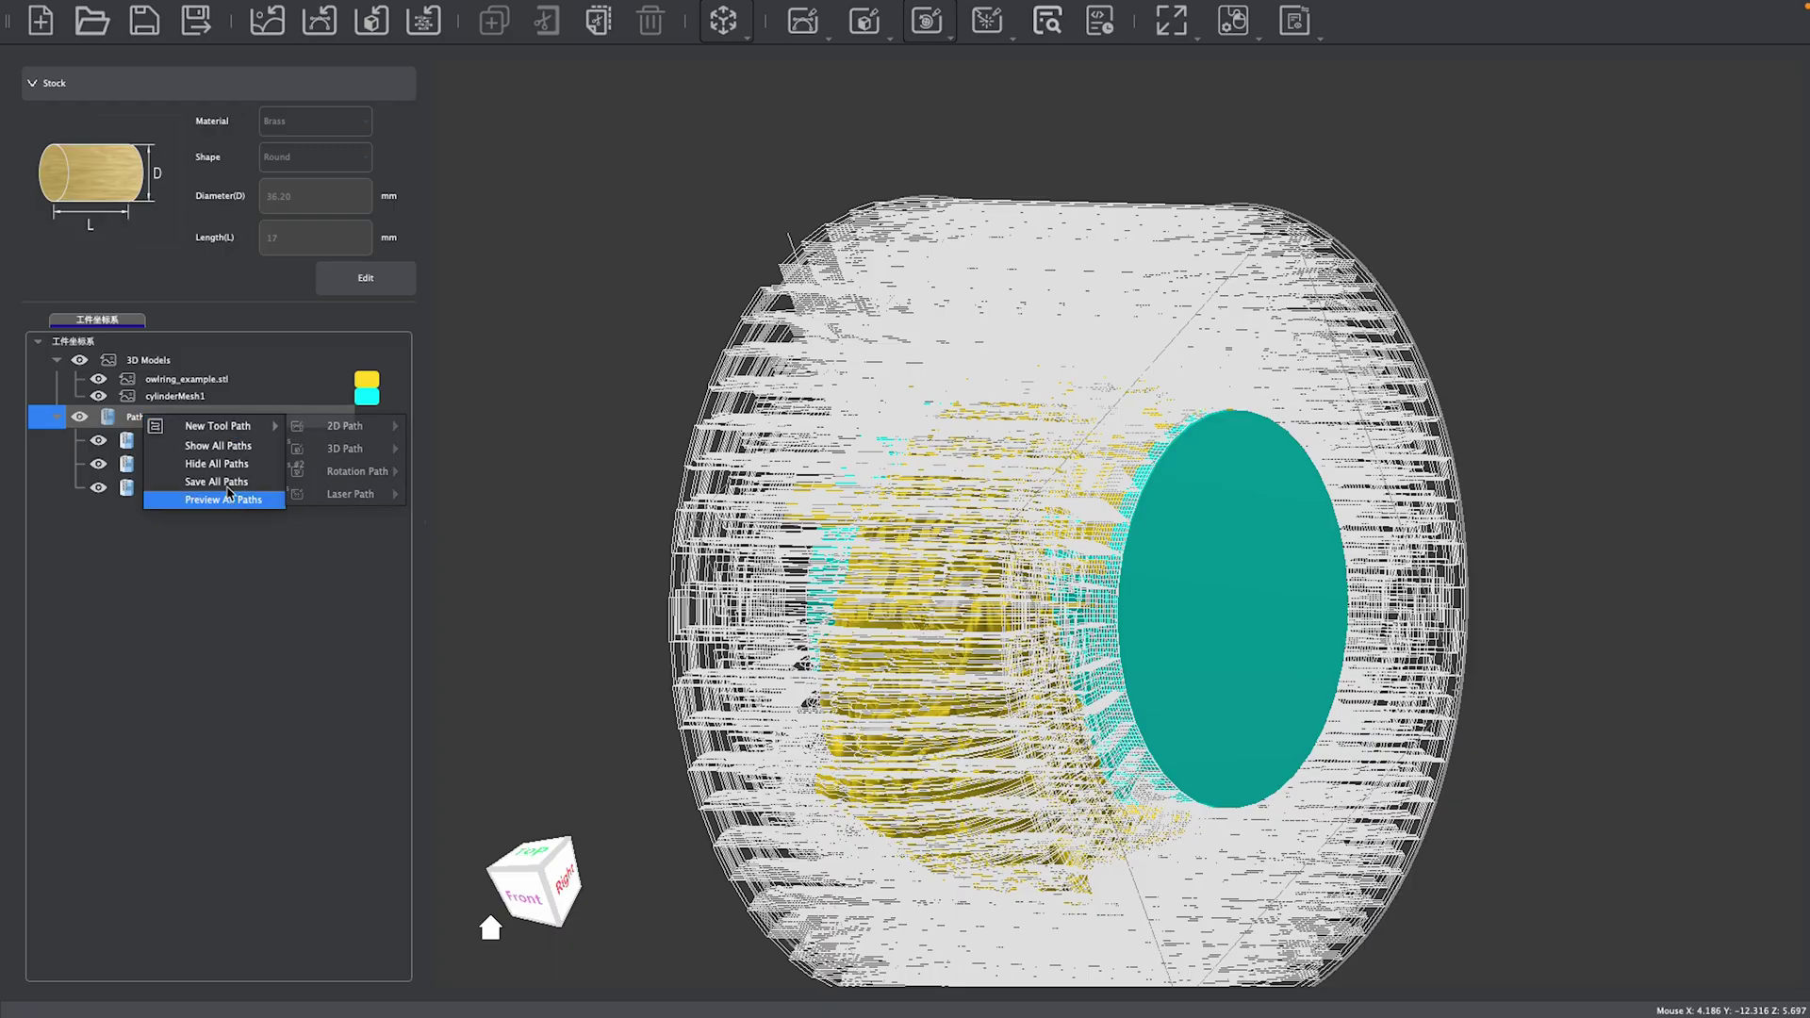
click(223, 483)
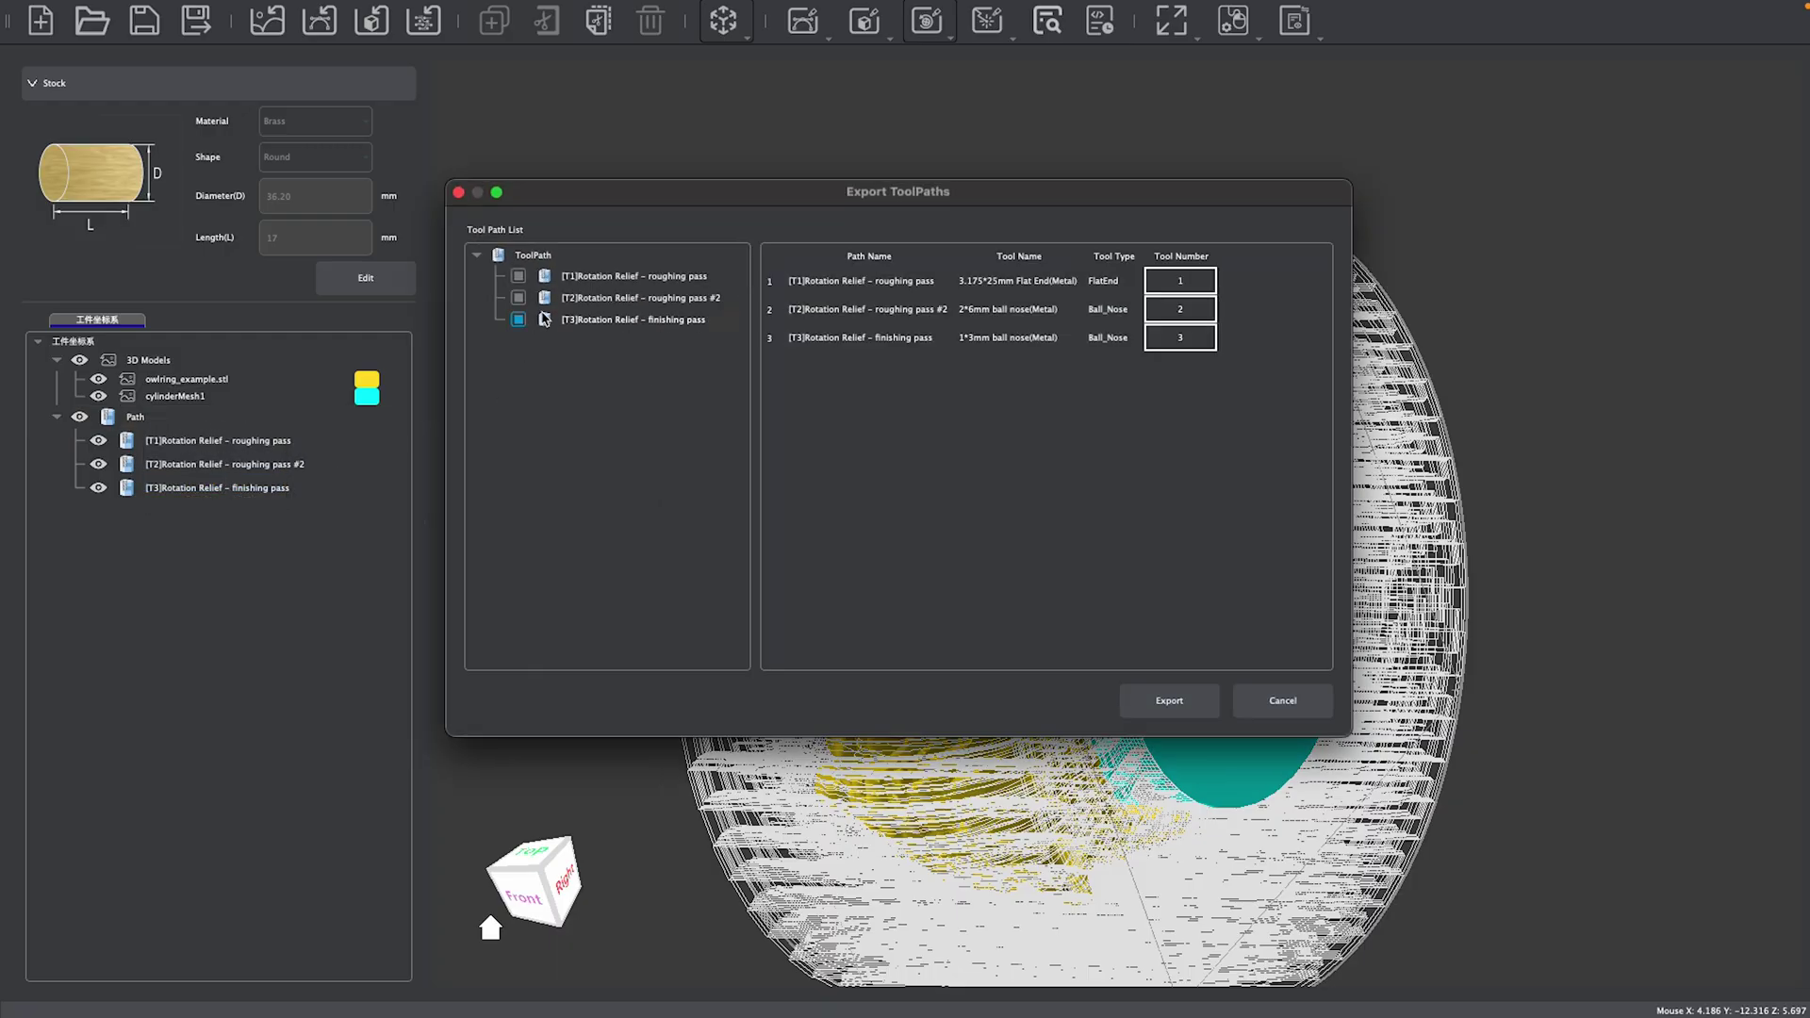
click(519, 298)
click(518, 319)
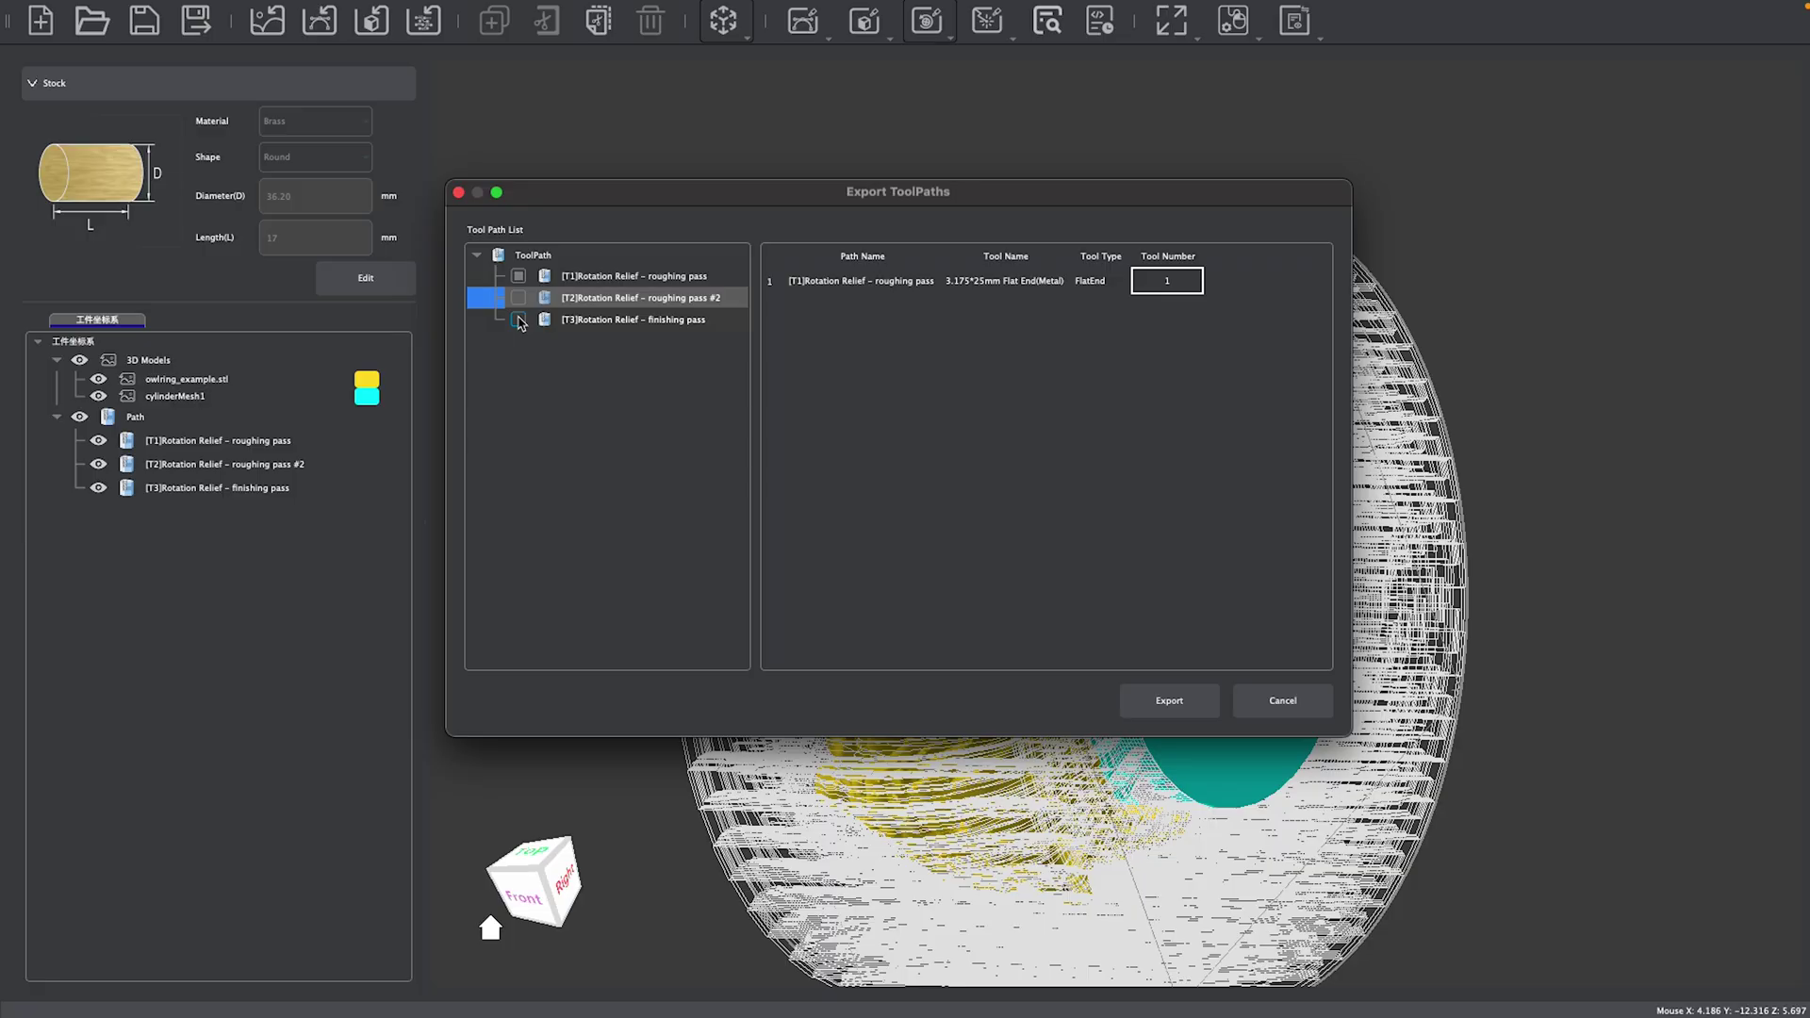
click(518, 320)
- Recheck roughing pass T2 so all three toolpaths are included in the export
click(518, 297)
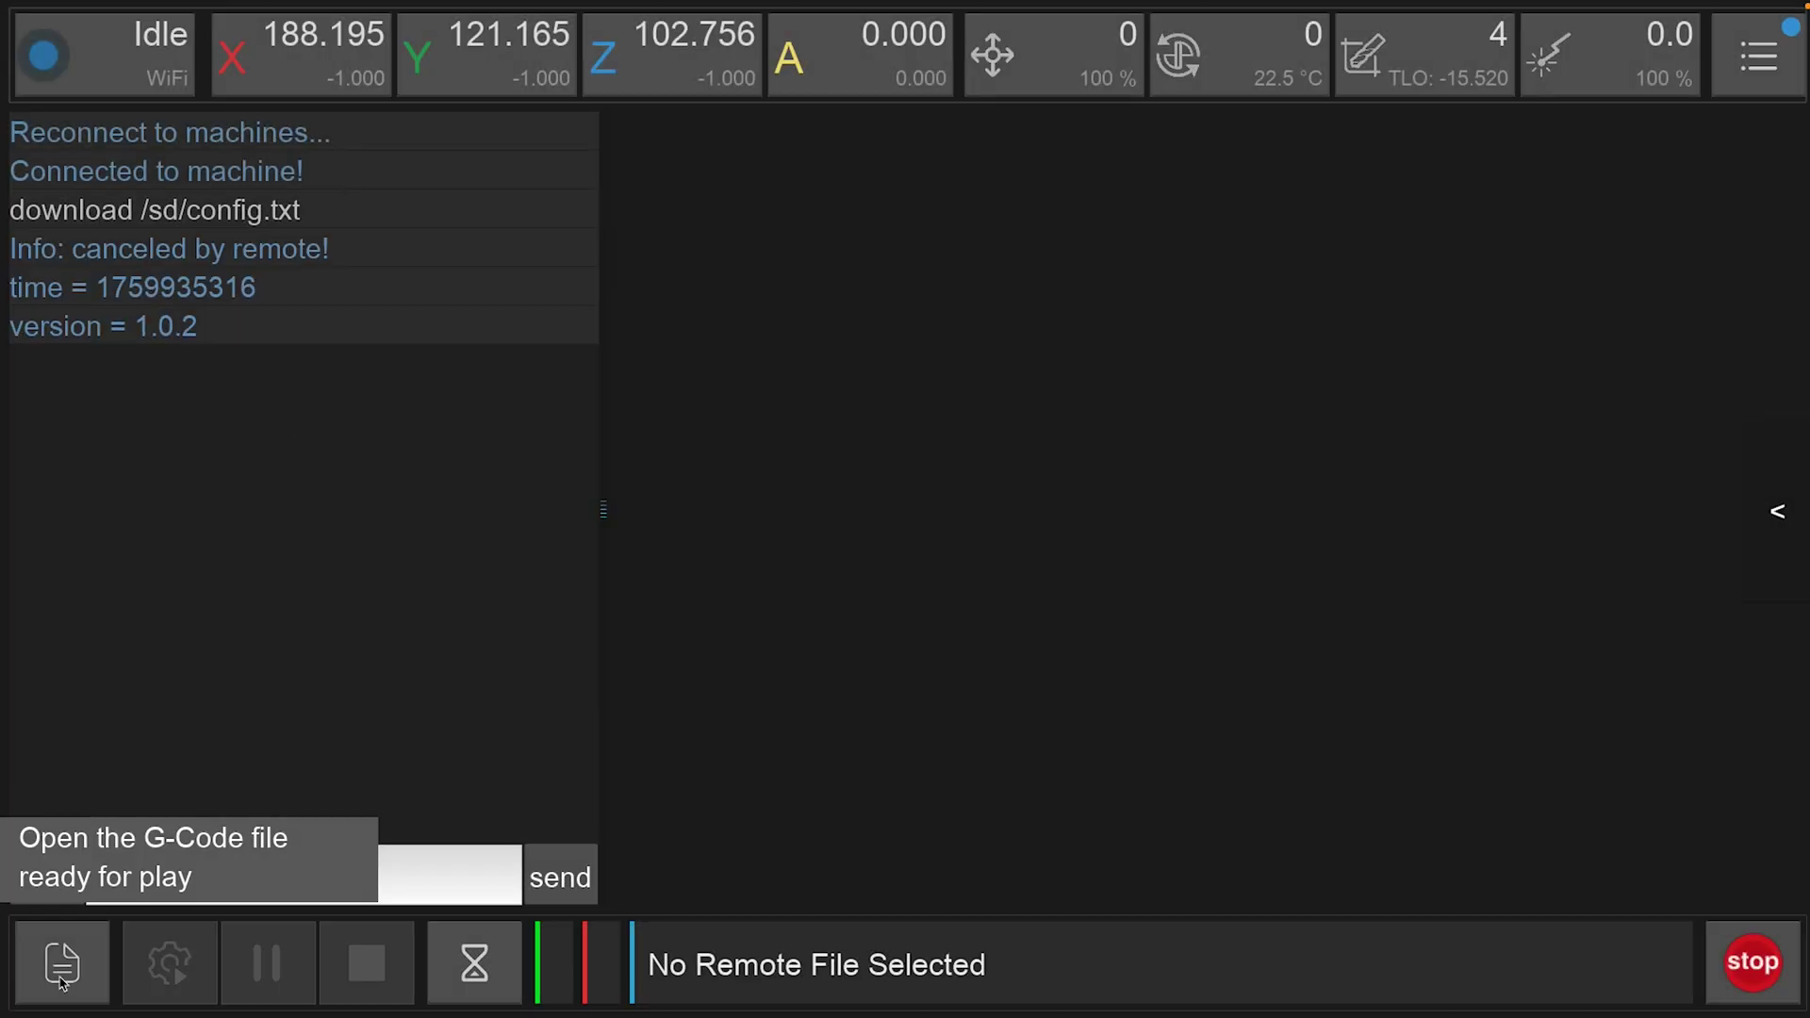
- Upload owlringdemo.nc to /sd/gcodes/Projects, load it, and open its Config and Run dialog
click(63, 976)
double_click(311, 395)
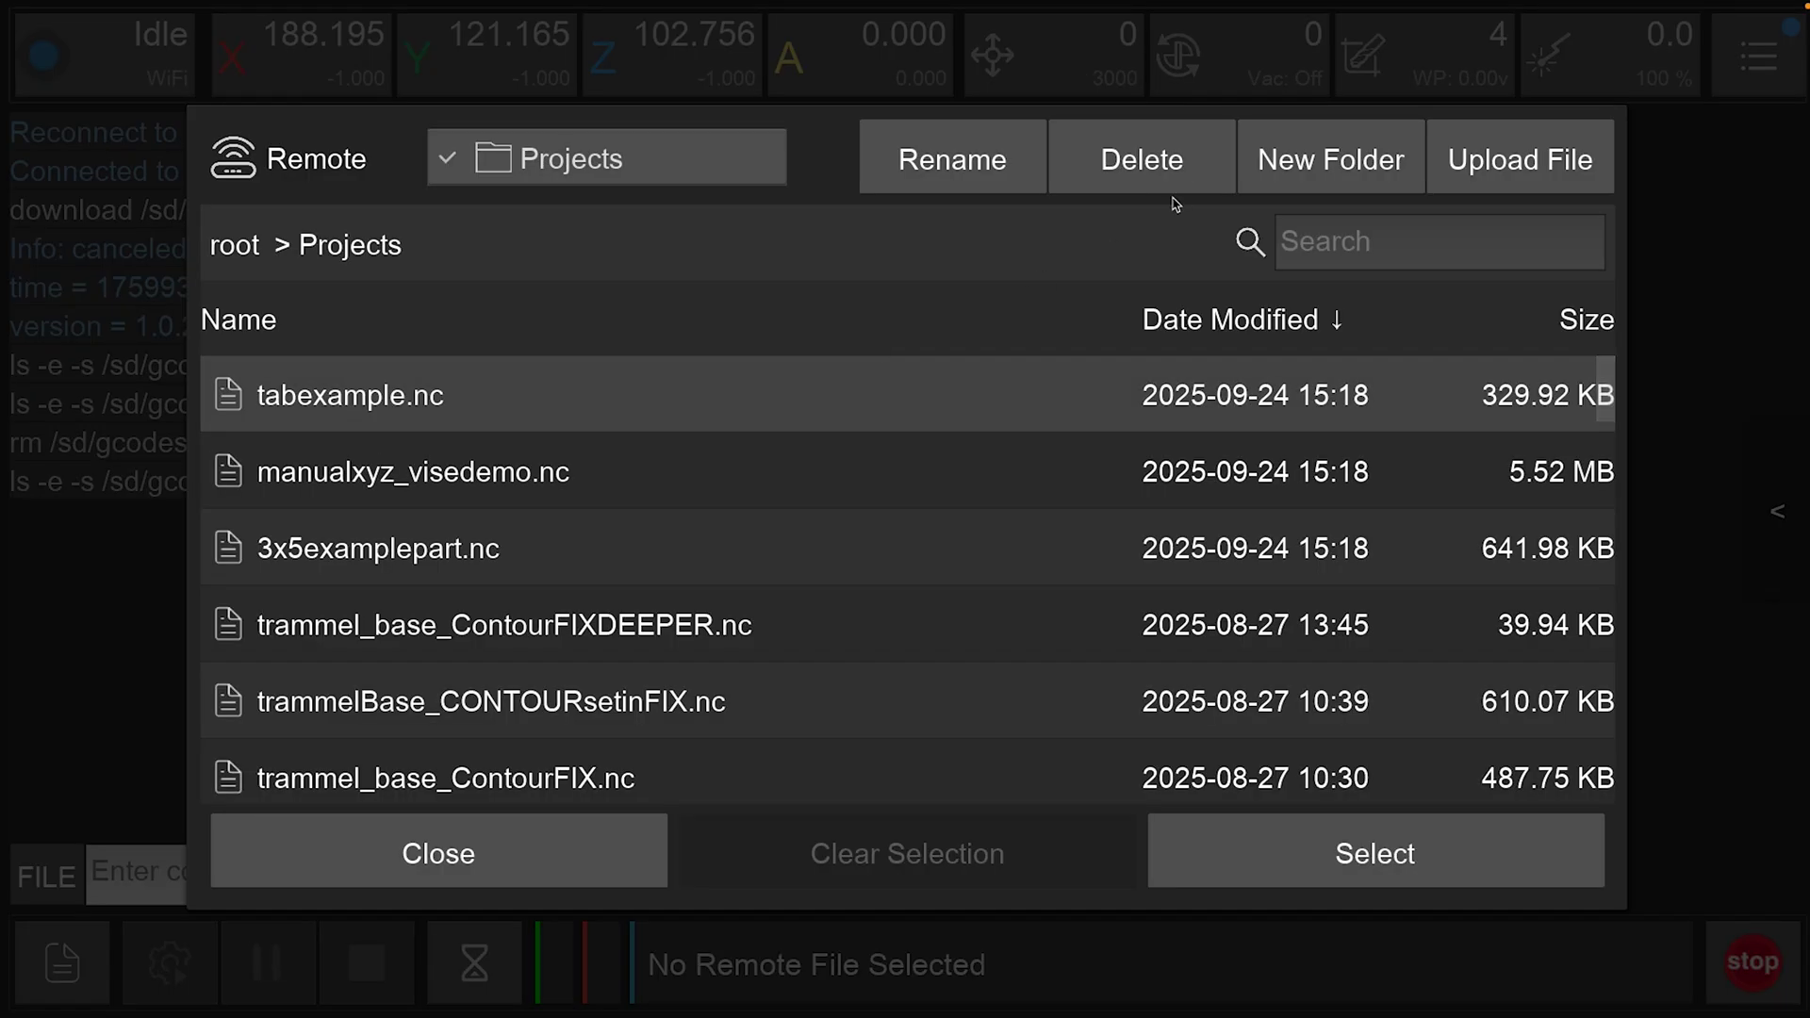
click(1458, 190)
click(405, 472)
click(1098, 183)
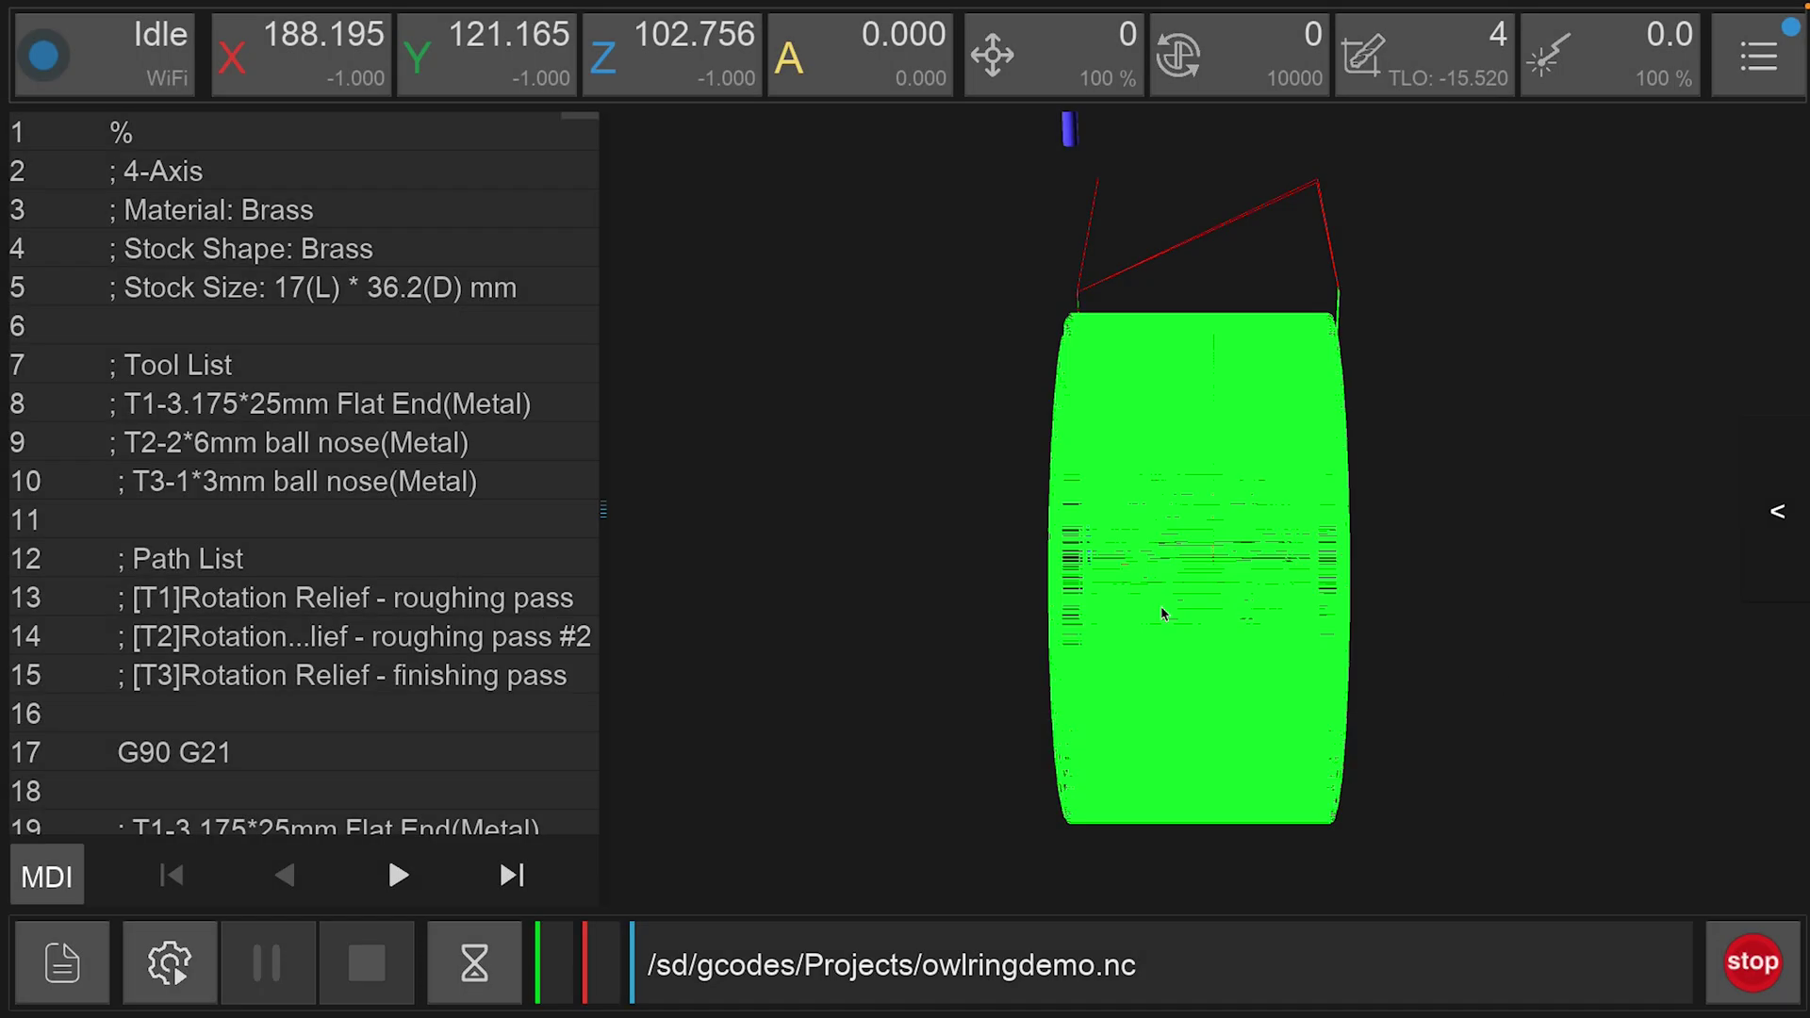
drag(1162, 614, 1225, 584)
click(169, 961)
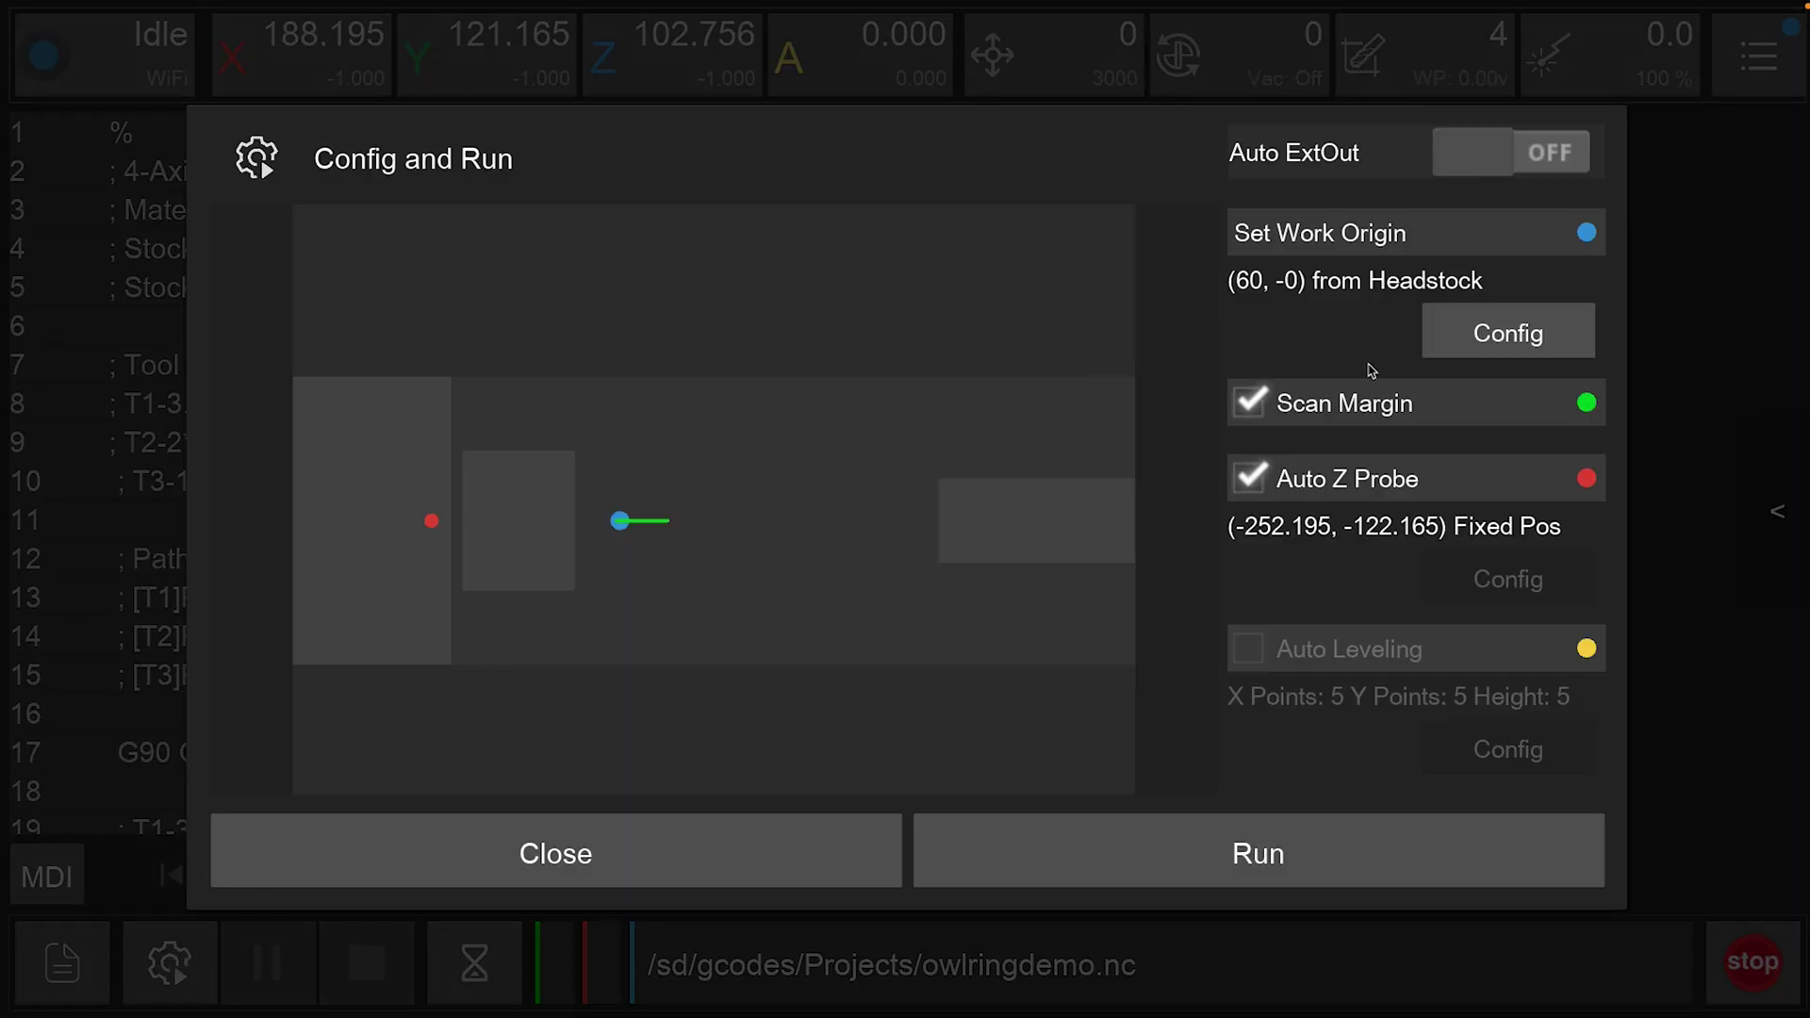
- Set the work origin X Offset to 50 mm from the headstock
click(1459, 354)
drag(848, 551, 673, 548)
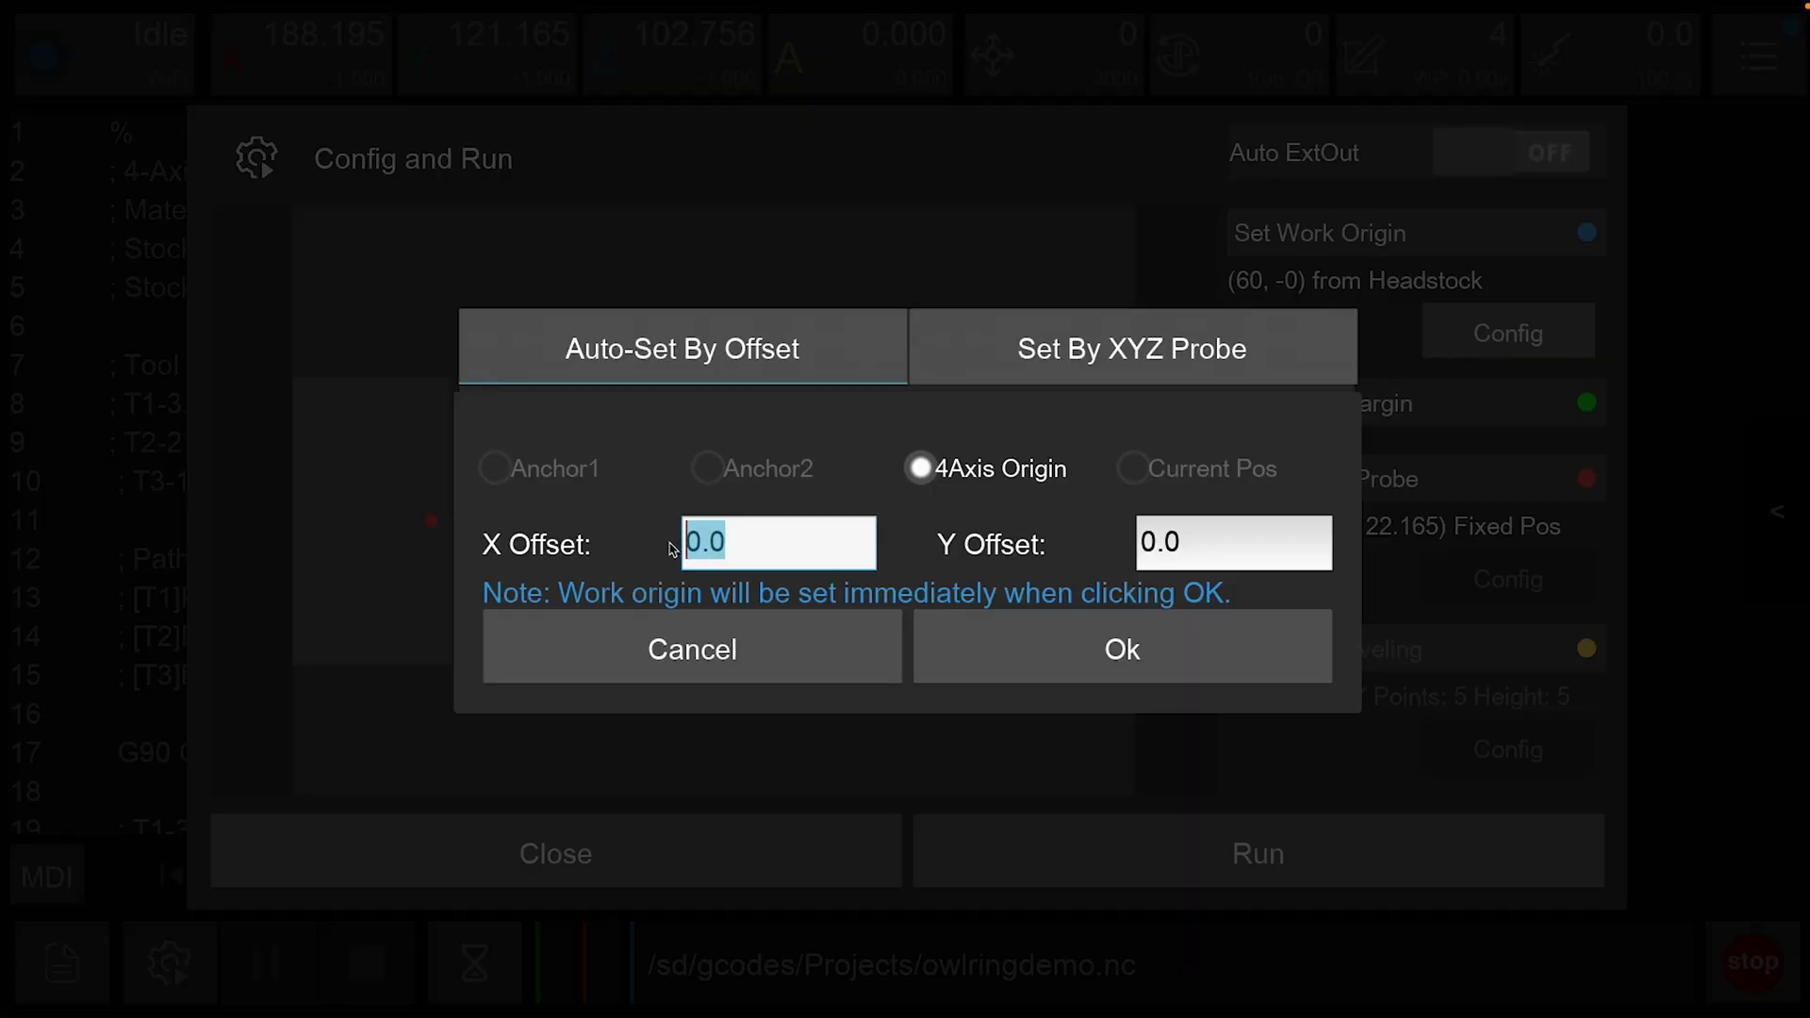
text(50)
click(1048, 646)
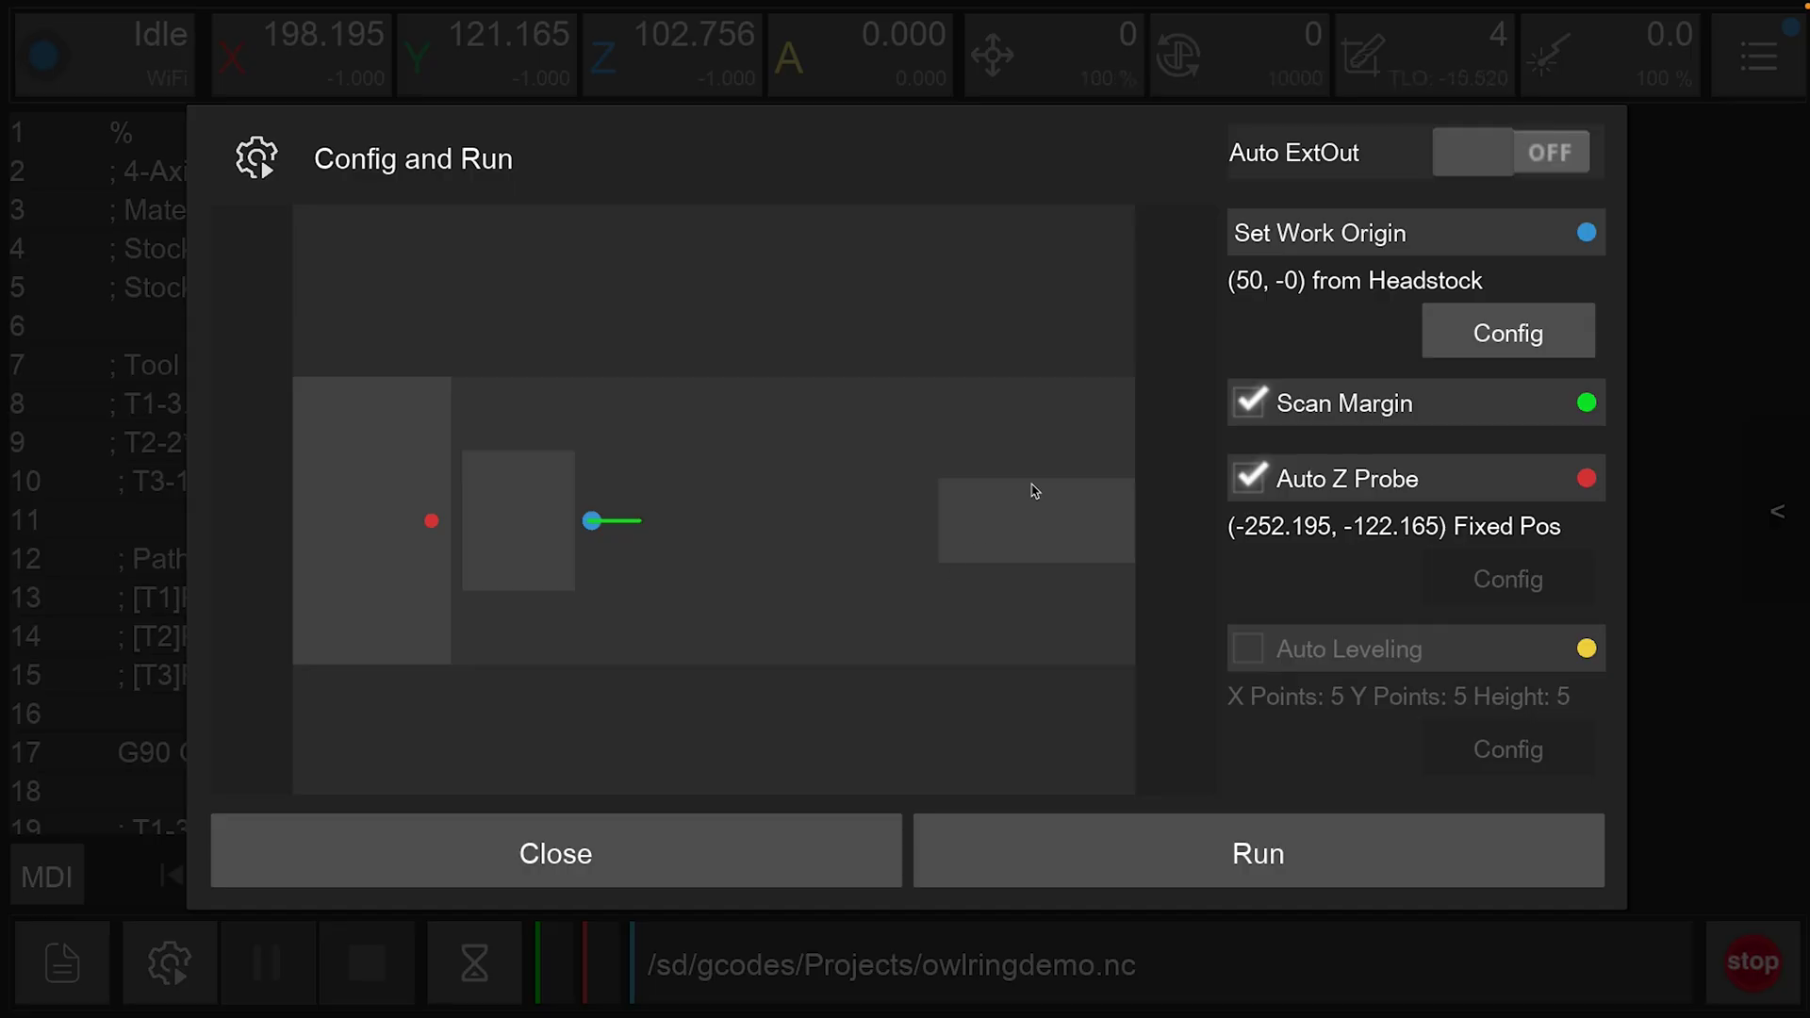
- Keep margin scan and automatic Z probing enabled, then run the owlringdemo.nc job
click(1266, 411)
click(1266, 411)
click(1259, 481)
click(1258, 483)
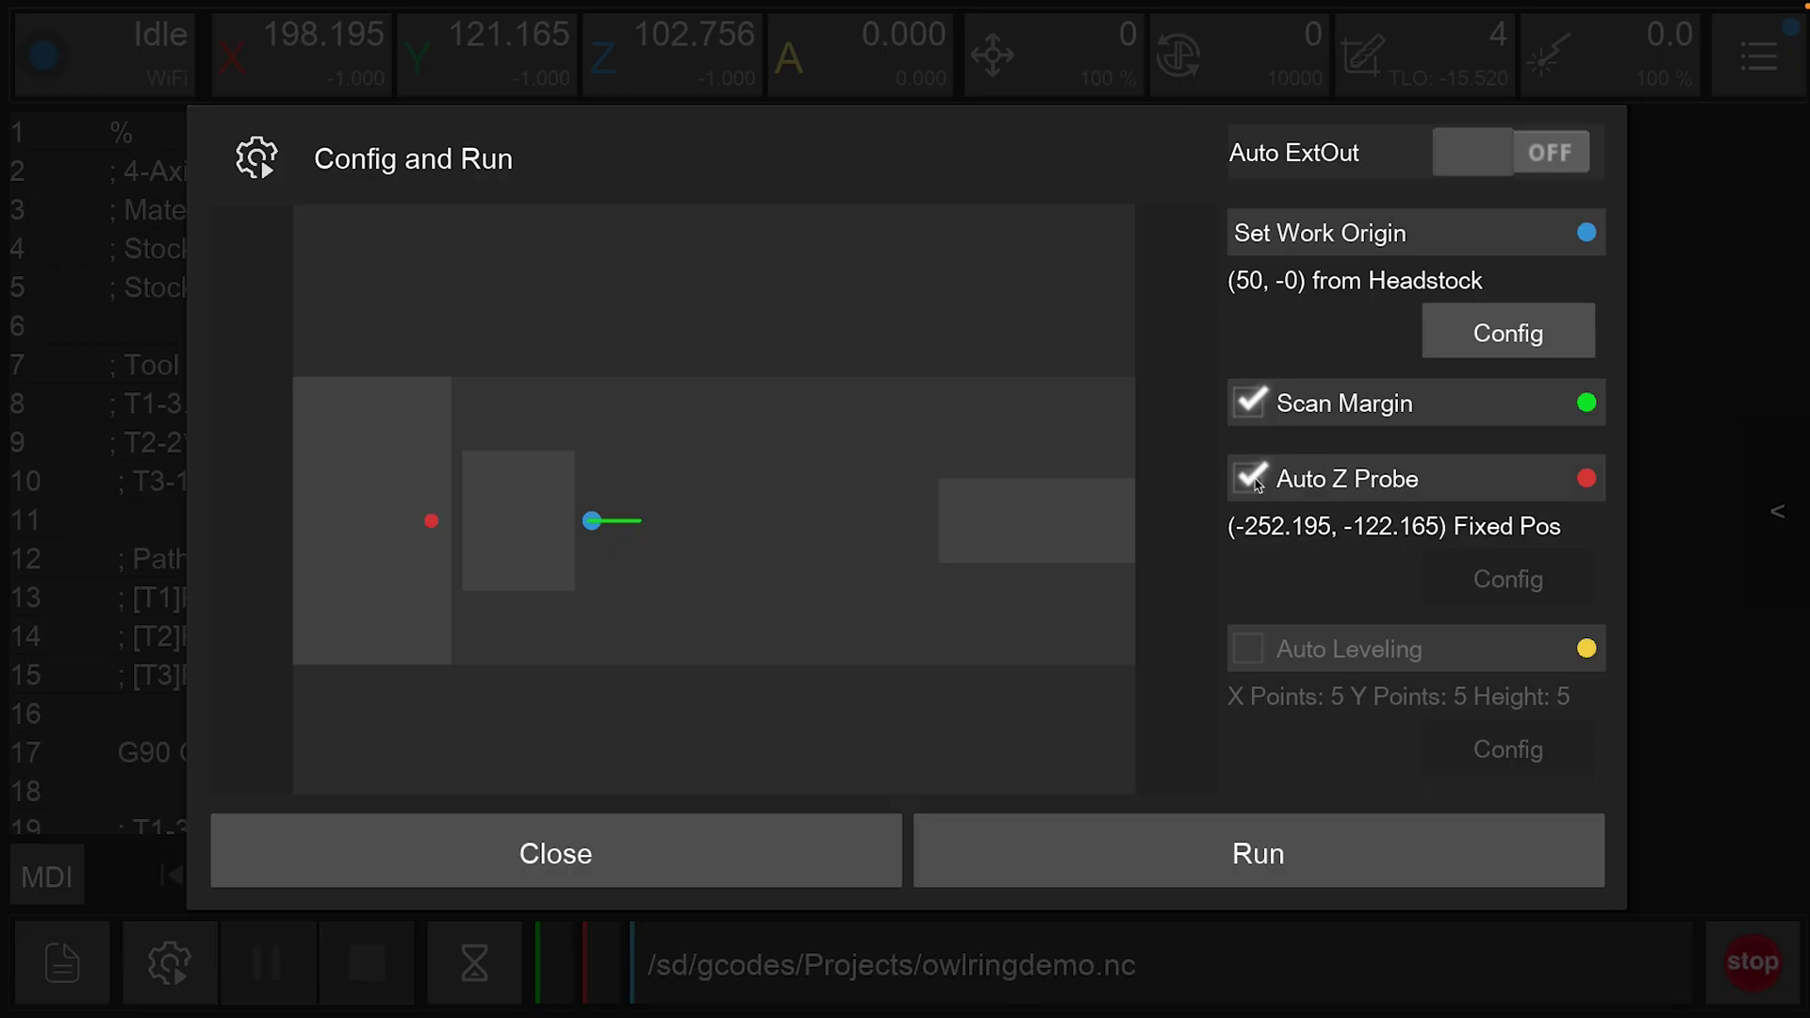
click(1244, 853)
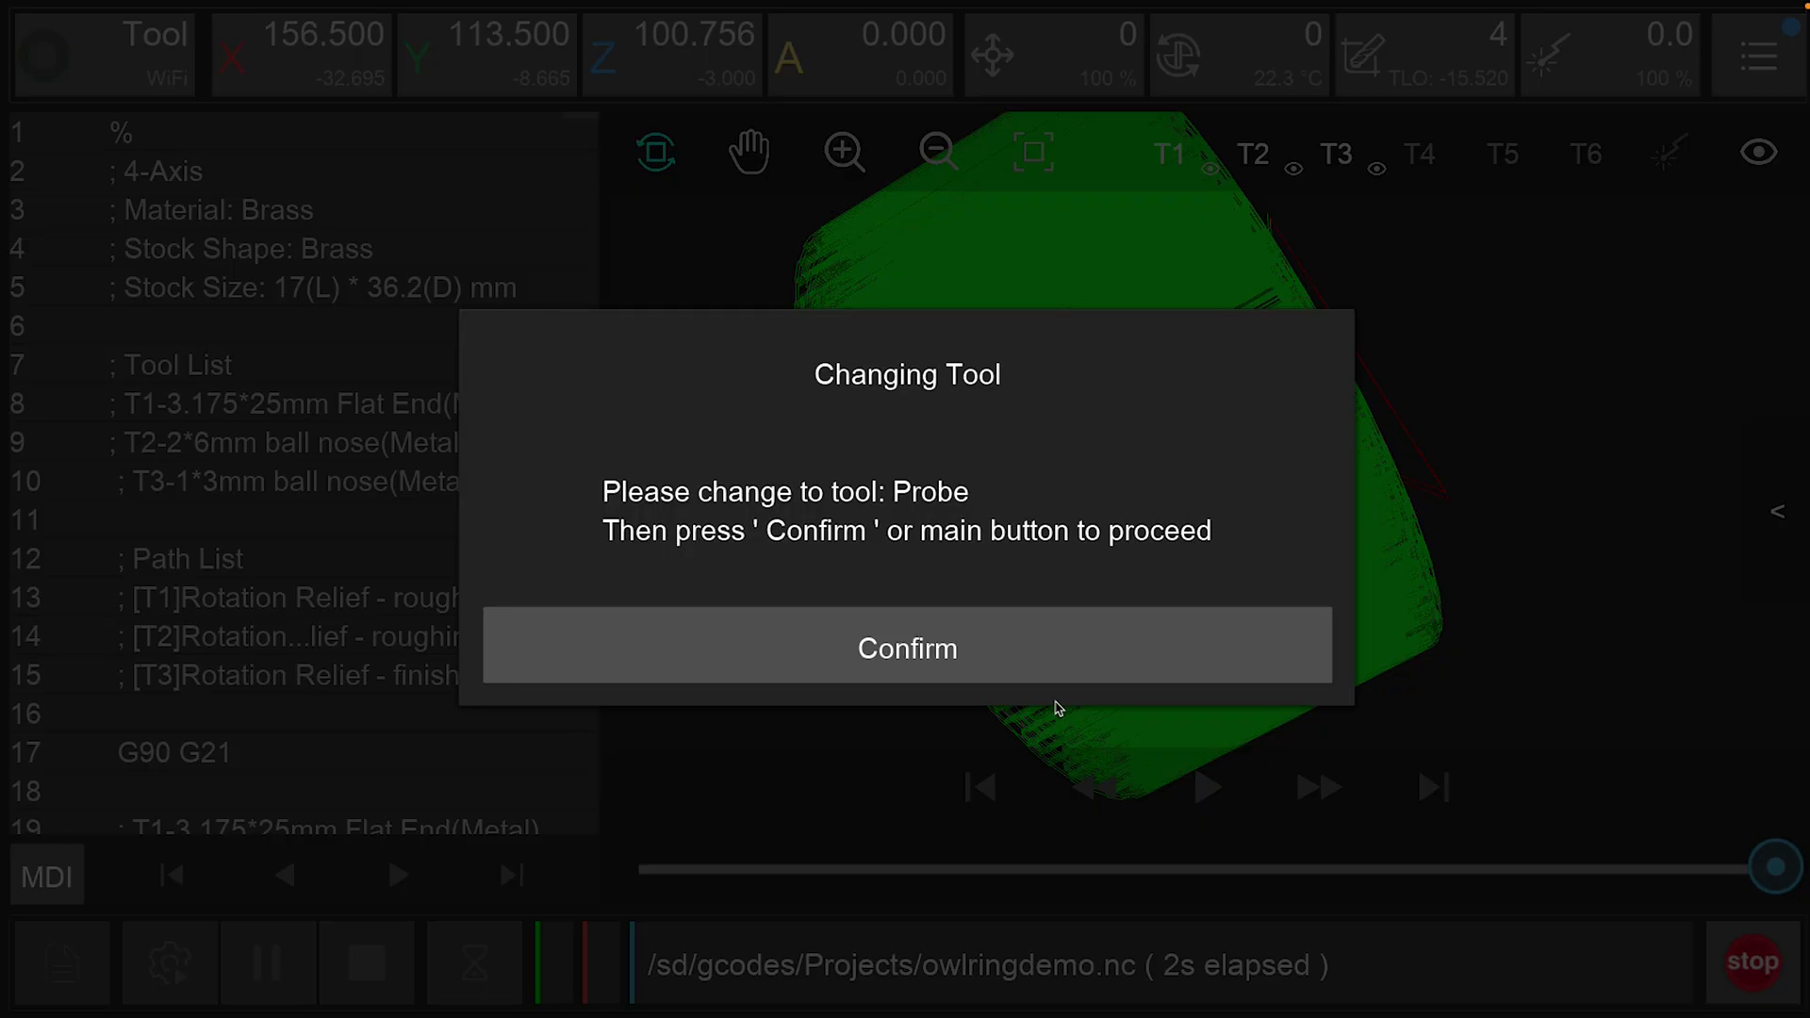